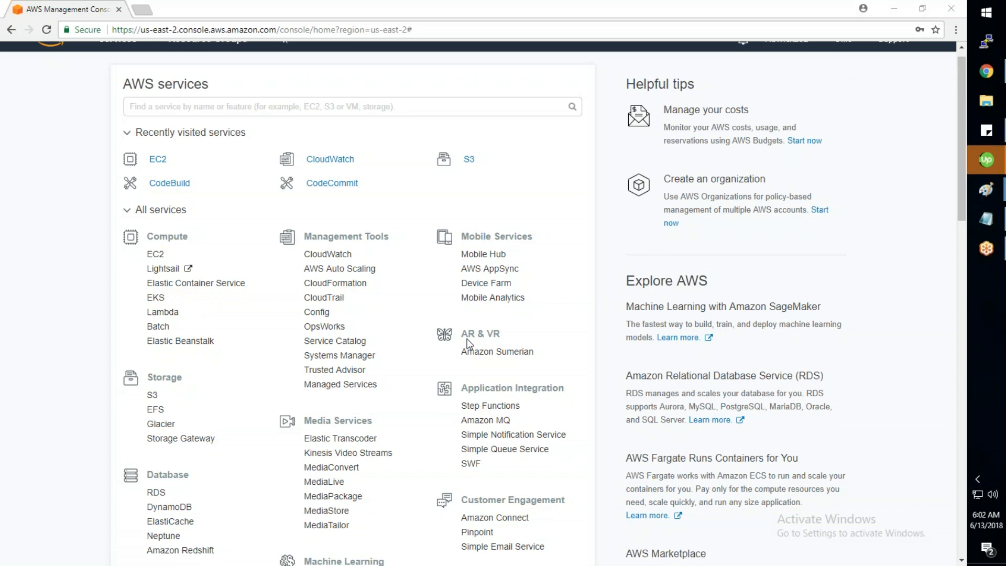
{"action": "scroll", "coordinate": [467, 339], "scroll_direction": "down", "scroll_amount": 9}
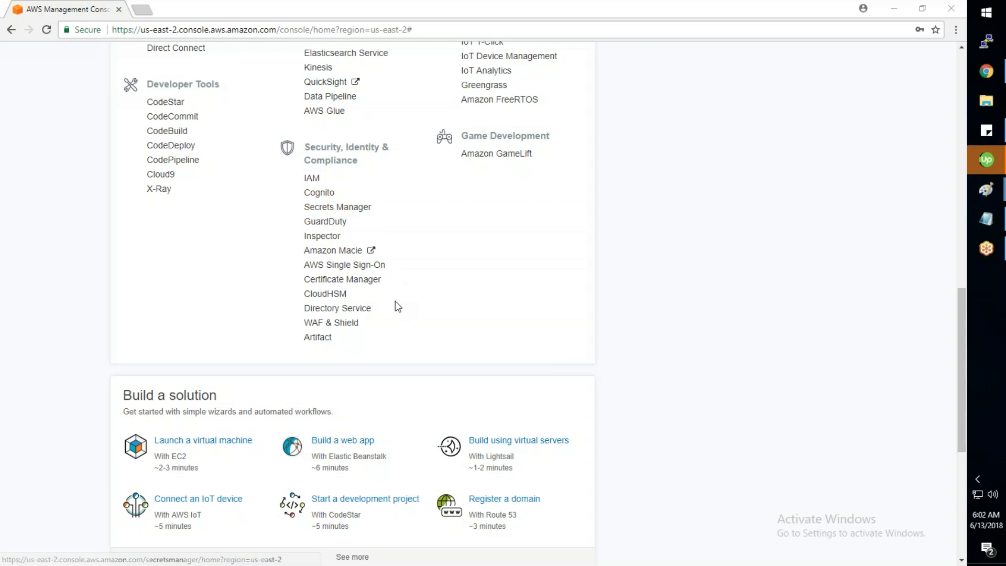
Step: Open Inspector in a second tab and set its region to N. Virginia
{"action": "right_click", "coordinate": [334, 241]}
{"action": "left_click", "coordinate": [362, 245]}
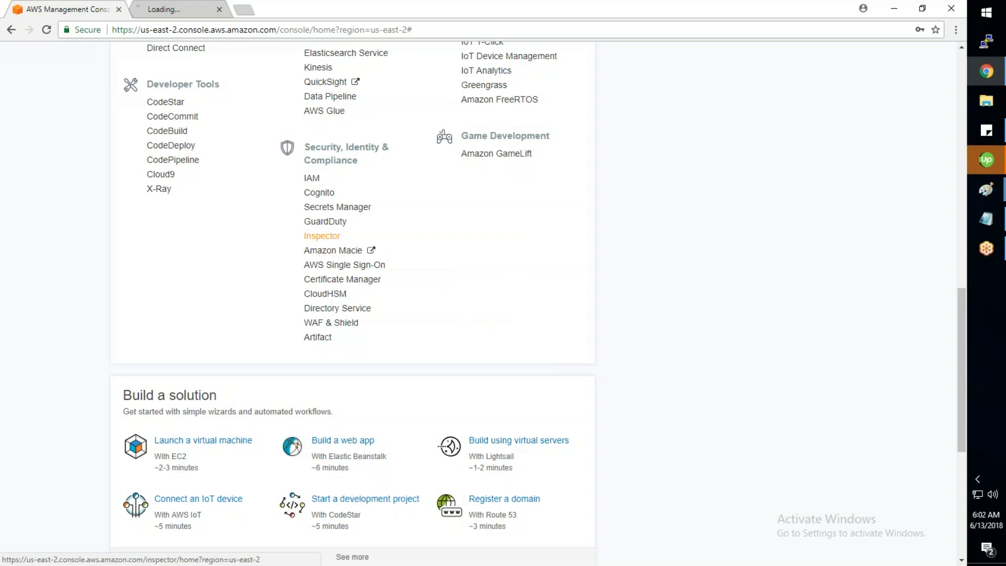
{"action": "left_click", "coordinate": [198, 11]}
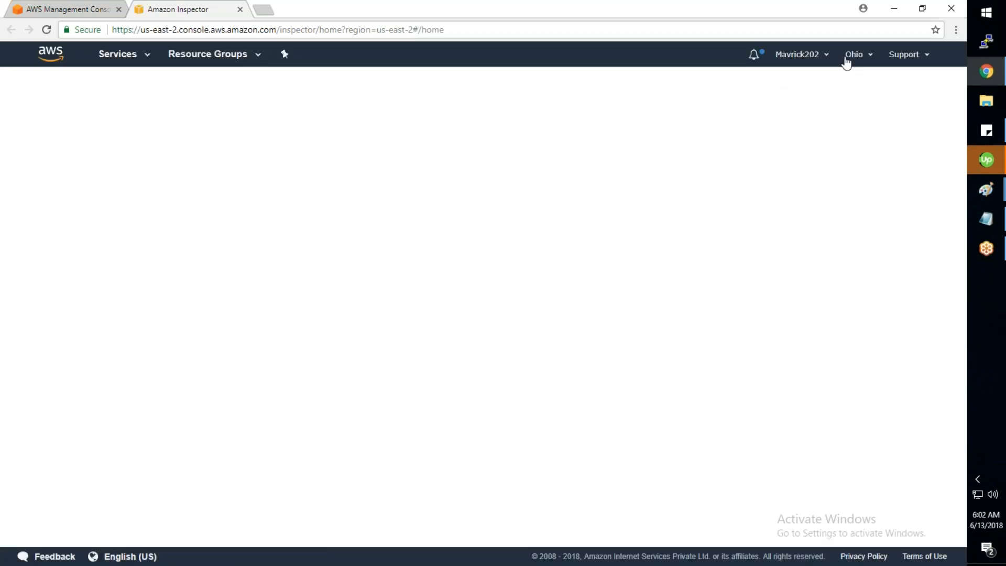
{"action": "left_click", "coordinate": [856, 59]}
{"action": "left_click", "coordinate": [801, 87]}
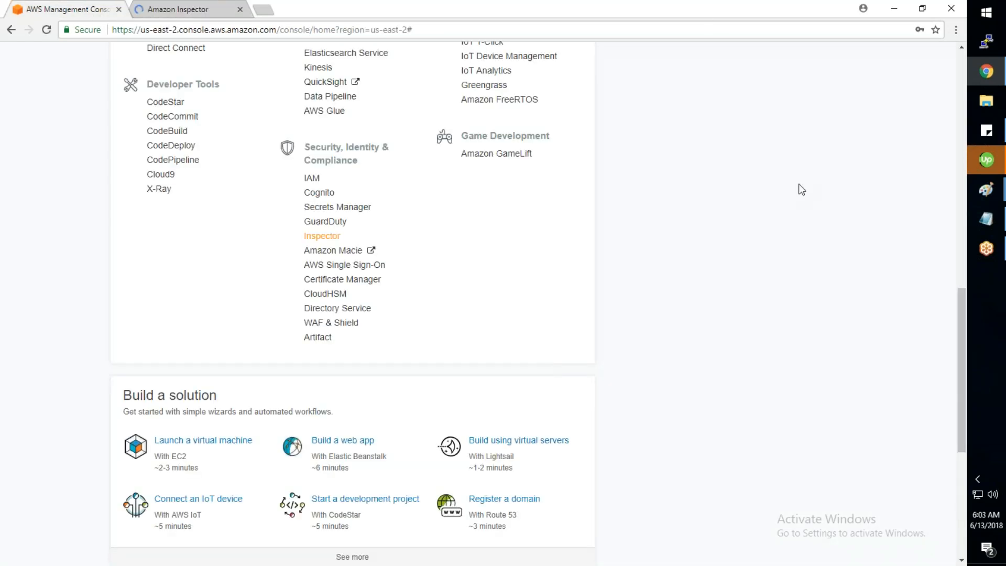
Step: Switch the original console tab to N. Virginia as well, then return to Inspector
{"action": "scroll", "coordinate": [801, 189], "scroll_direction": "up", "scroll_amount": 1}
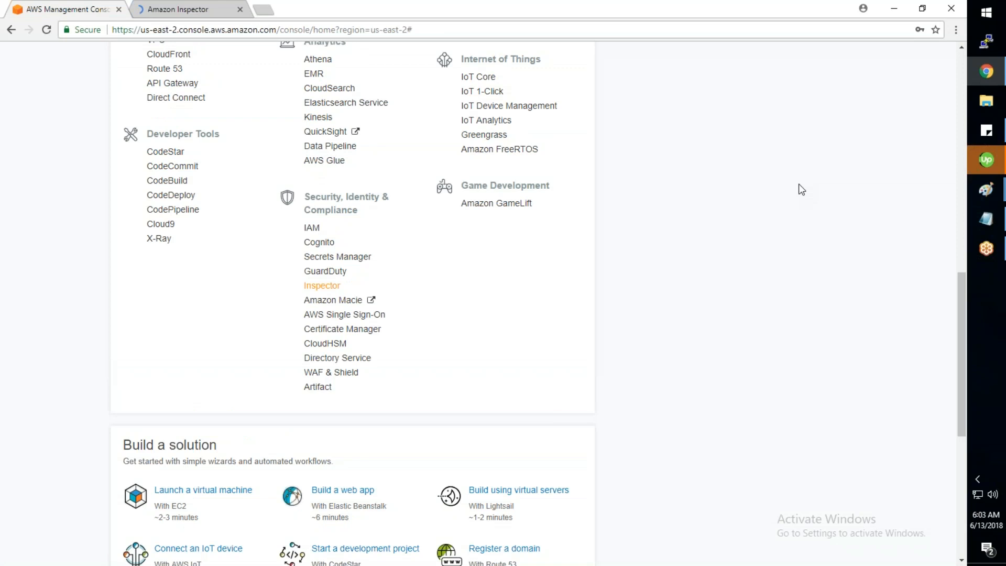
{"action": "scroll", "coordinate": [802, 190], "scroll_direction": "up", "scroll_amount": 5}
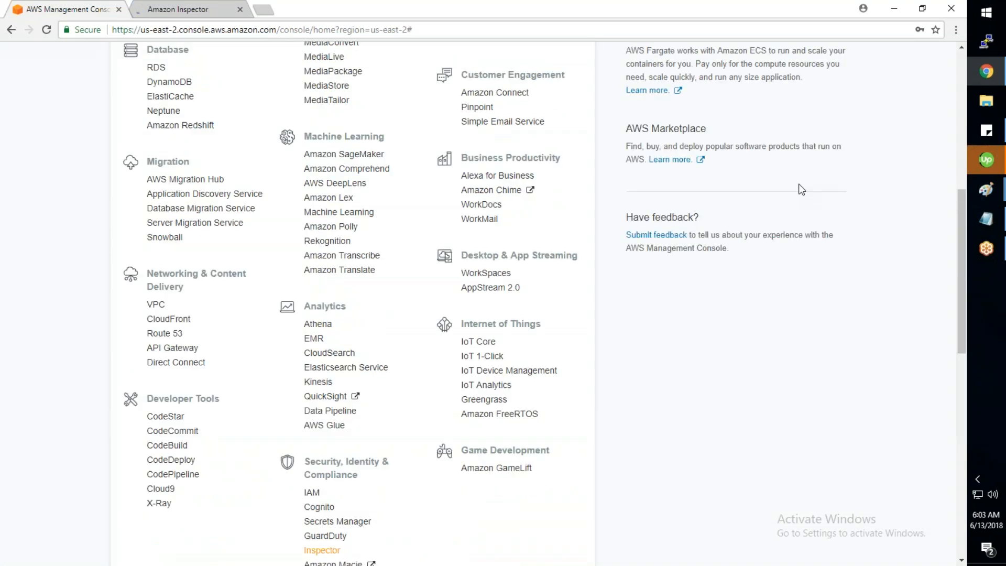
{"action": "scroll", "coordinate": [802, 189], "scroll_direction": "up", "scroll_amount": 8}
{"action": "left_click", "coordinate": [839, 56]}
{"action": "left_click", "coordinate": [803, 88]}
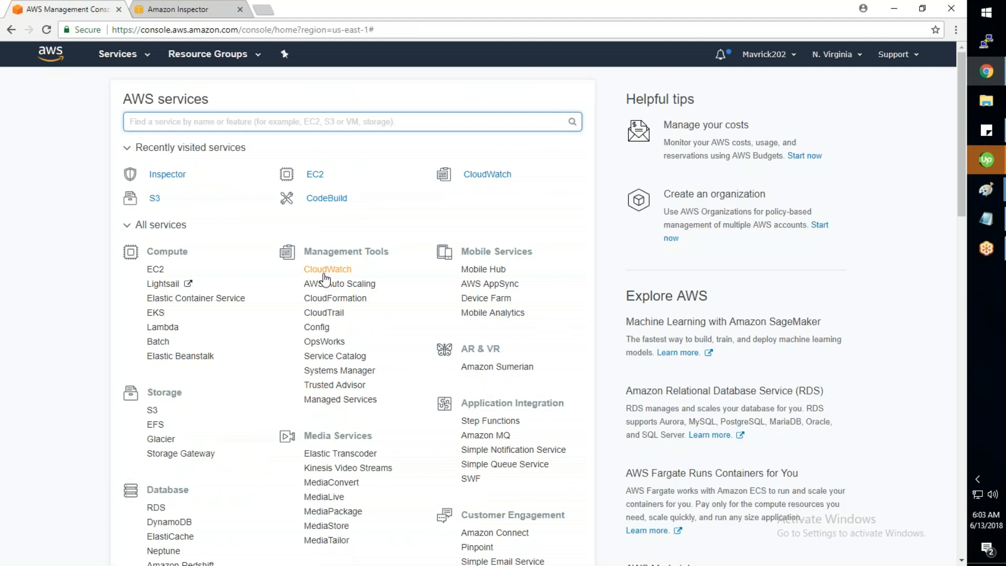
{"action": "scroll", "coordinate": [325, 279], "scroll_direction": "down", "scroll_amount": 1}
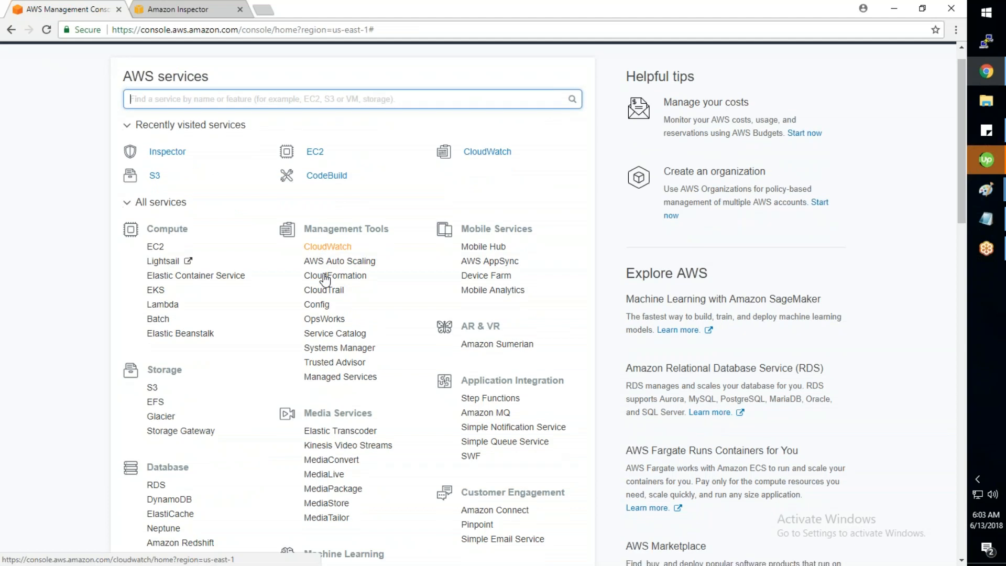
{"action": "scroll", "coordinate": [325, 279], "scroll_direction": "down", "scroll_amount": 2}
{"action": "left_click", "coordinate": [179, 9]}
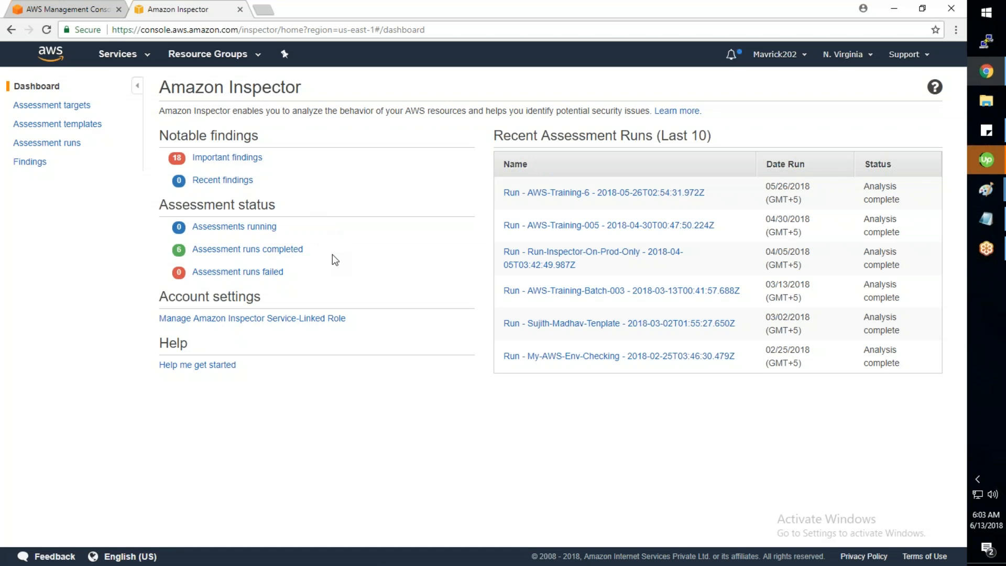
Step: Open the AWS-Training-6 run from Recent Assessment Runs
{"action": "left_click", "coordinate": [571, 194]}
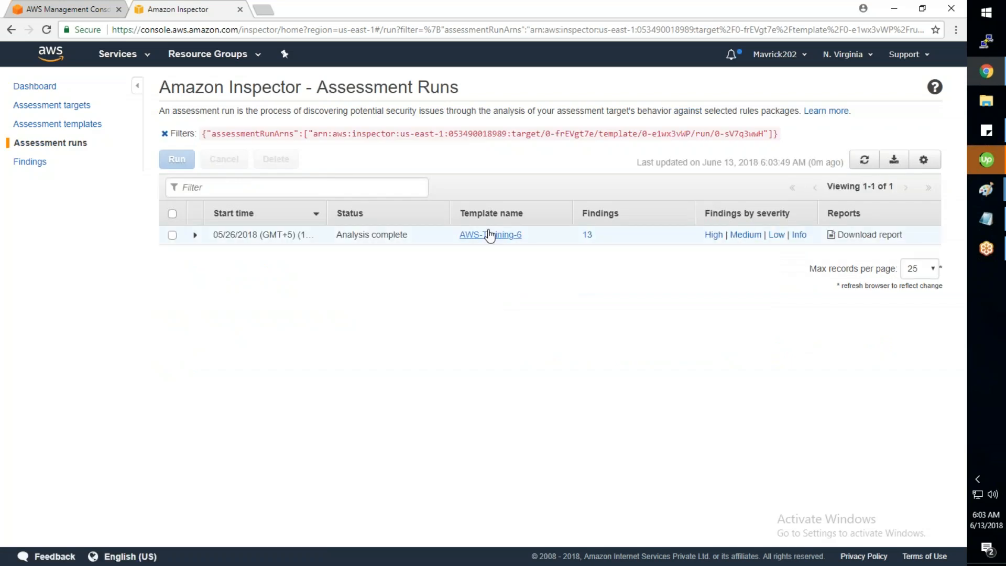
Step: Generate the AWS-Training-6 PDF findings report and mark the severity counts
{"action": "left_click", "coordinate": [850, 236]}
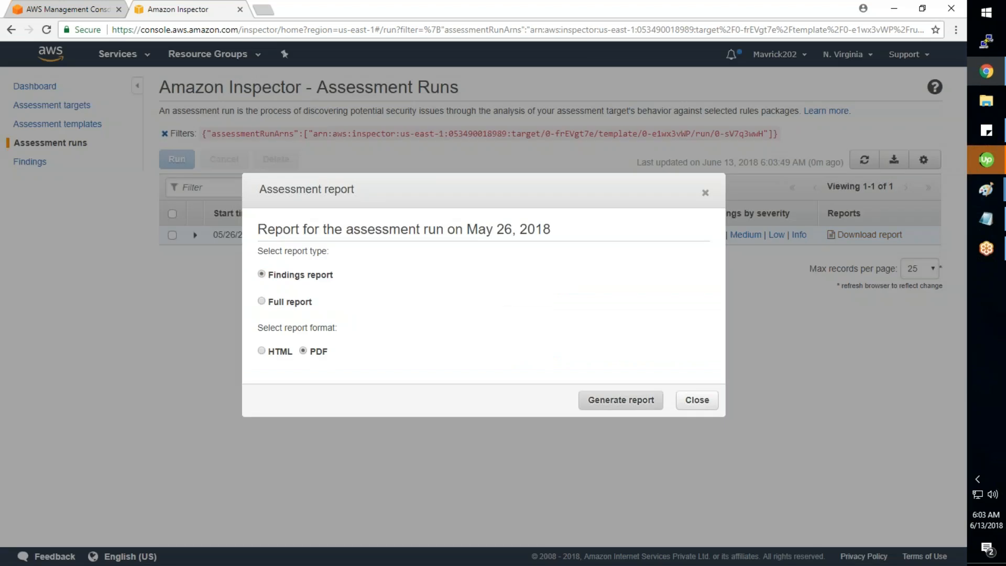
{"action": "left_click", "coordinate": [606, 400]}
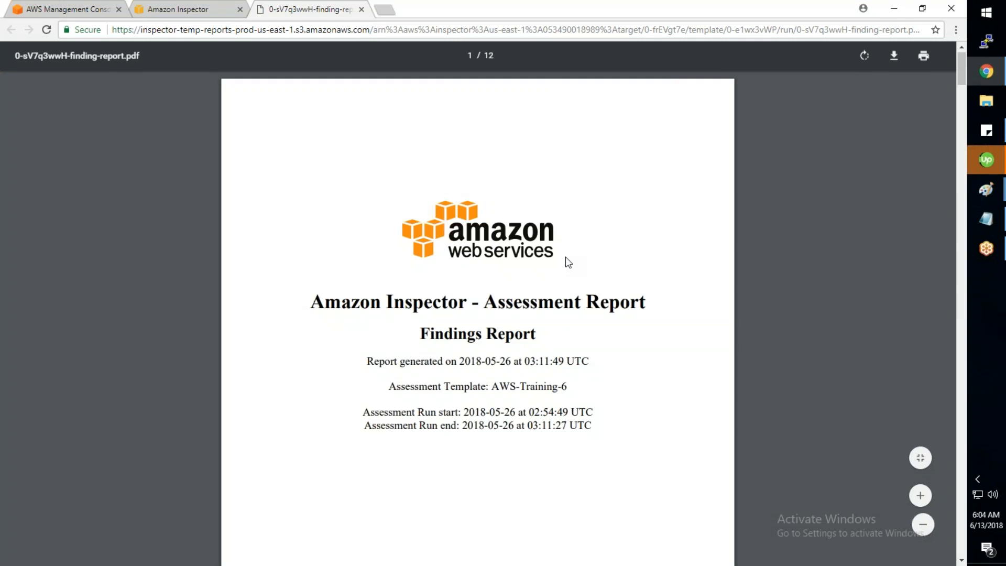
{"action": "scroll", "coordinate": [568, 262], "scroll_direction": "down", "scroll_amount": 7}
{"action": "scroll", "coordinate": [568, 262], "scroll_direction": "down", "scroll_amount": 8}
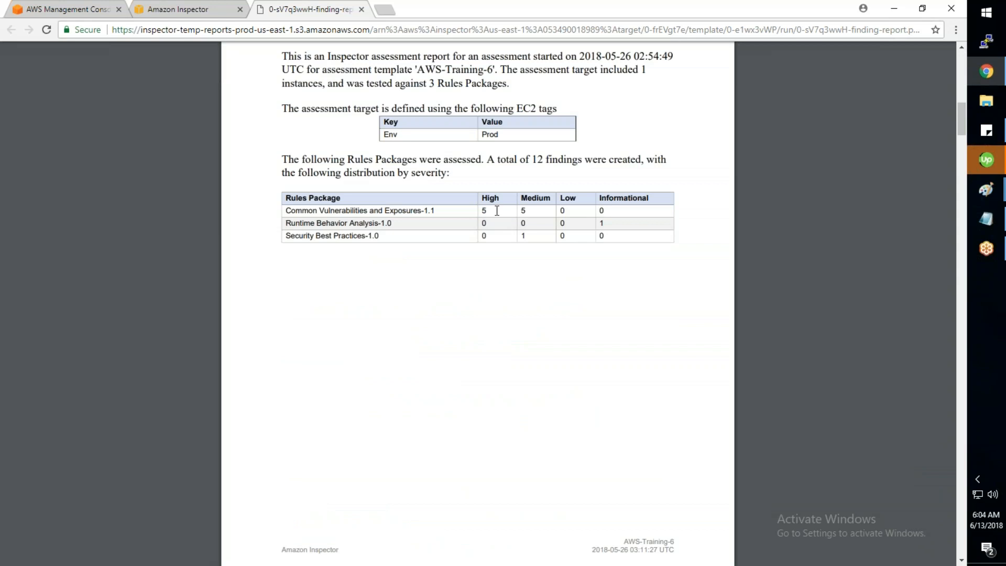
{"action": "left_click_drag", "start_coordinate": [493, 210], "coordinate": [529, 210]}
Step: Scroll through the report, highlighting the first rows of the findings table
{"action": "scroll", "coordinate": [531, 217], "scroll_direction": "up", "scroll_amount": 1}
{"action": "scroll", "coordinate": [531, 216], "scroll_direction": "up", "scroll_amount": 12}
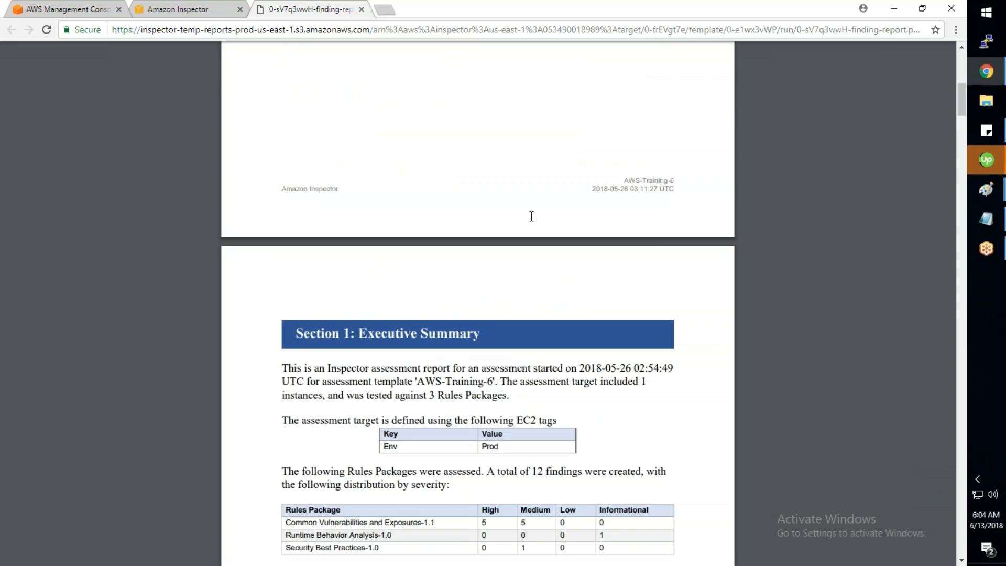
{"action": "scroll", "coordinate": [532, 216], "scroll_direction": "down", "scroll_amount": 20}
{"action": "scroll", "coordinate": [531, 216], "scroll_direction": "down", "scroll_amount": 13}
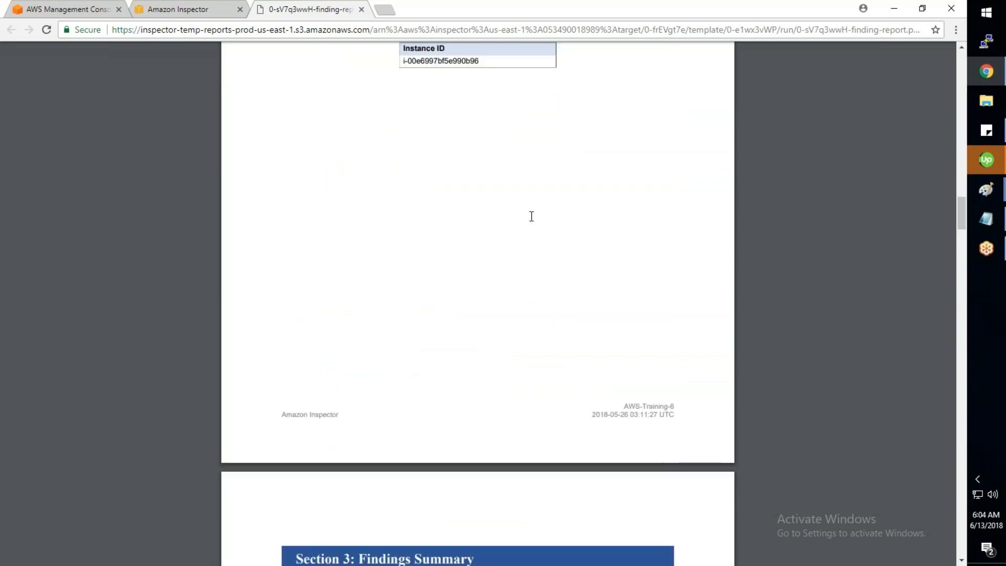
{"action": "scroll", "coordinate": [531, 216], "scroll_direction": "up", "scroll_amount": 11}
{"action": "scroll", "coordinate": [531, 216], "scroll_direction": "up", "scroll_amount": 5}
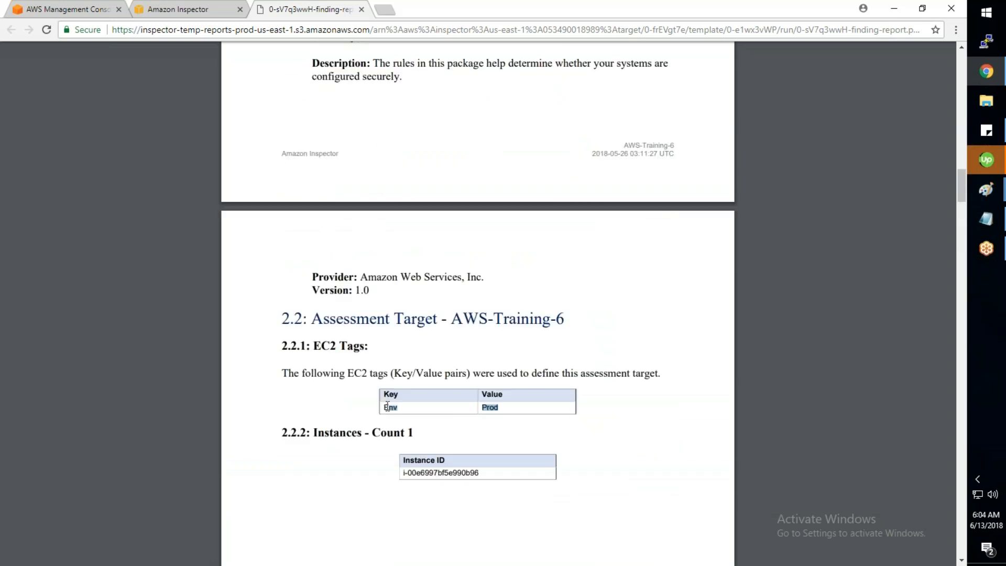
{"action": "left_click_drag", "start_coordinate": [479, 473], "coordinate": [409, 467]}
{"action": "scroll", "coordinate": [409, 467], "scroll_direction": "down", "scroll_amount": 8}
{"action": "scroll", "coordinate": [410, 453], "scroll_direction": "down", "scroll_amount": 7}
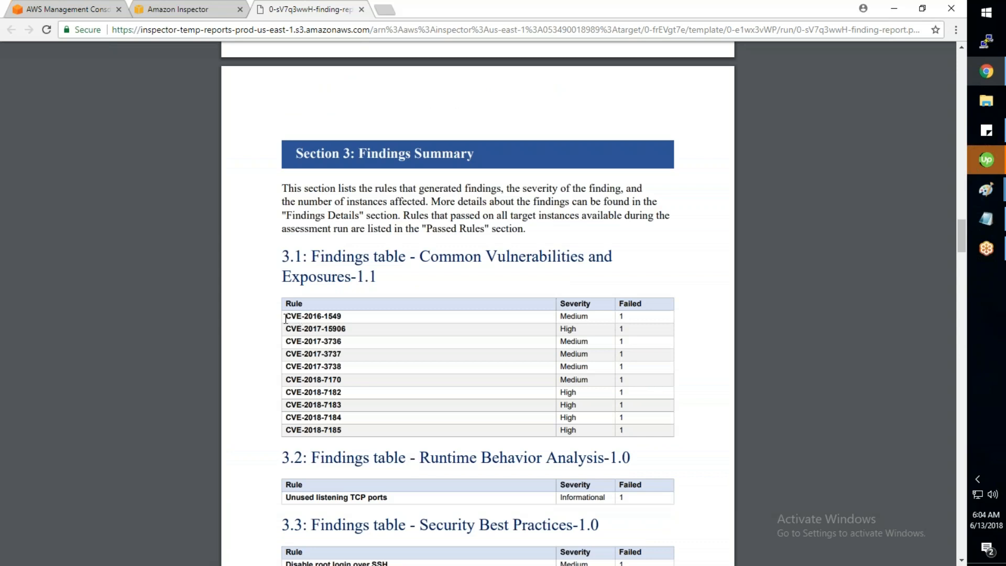
{"action": "left_click_drag", "start_coordinate": [285, 314], "coordinate": [569, 400]}
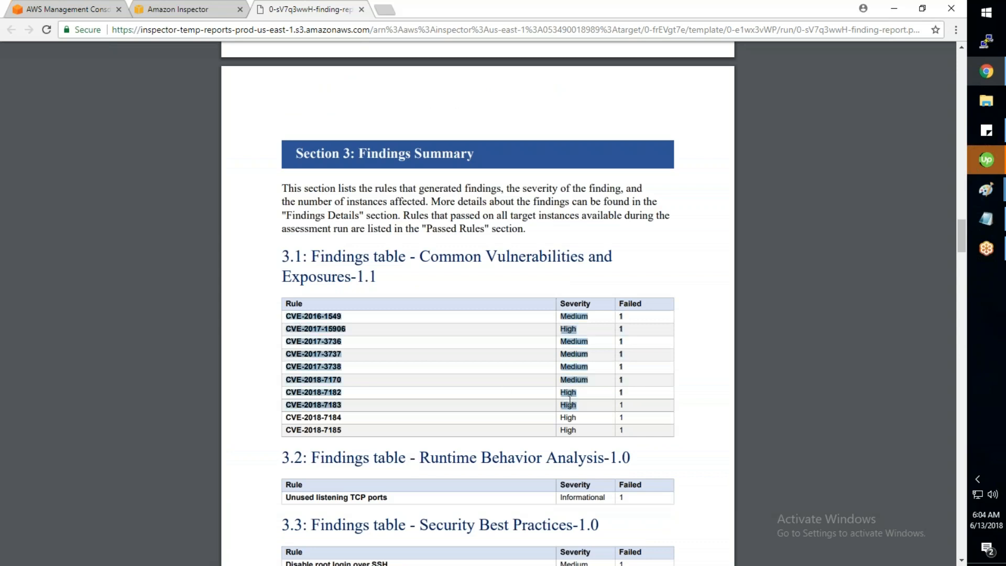
{"action": "scroll", "coordinate": [569, 399], "scroll_direction": "up", "scroll_amount": 1}
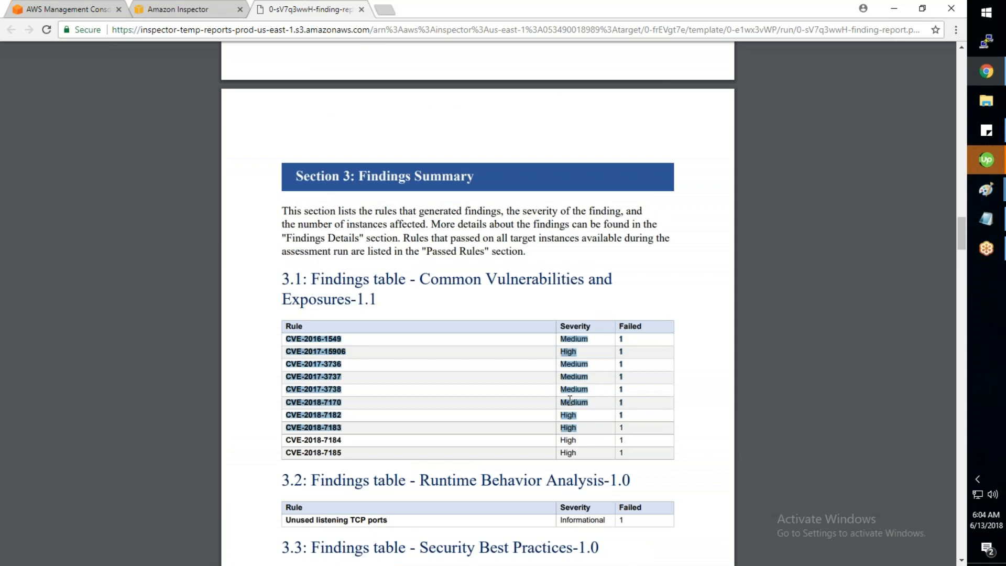
{"action": "scroll", "coordinate": [570, 400], "scroll_direction": "up", "scroll_amount": 10}
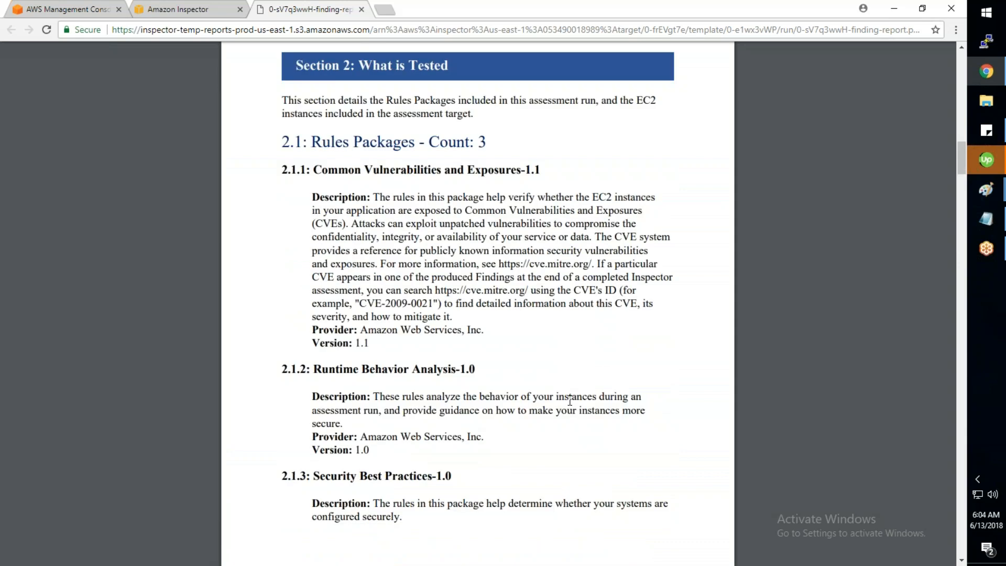
{"action": "scroll", "coordinate": [570, 400], "scroll_direction": "up", "scroll_amount": 10}
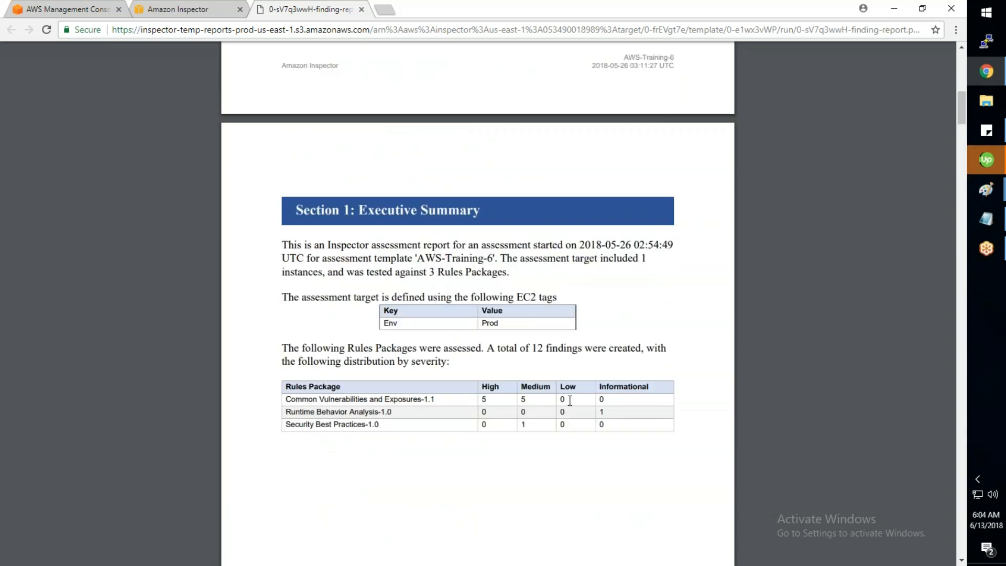
{"action": "scroll", "coordinate": [570, 400], "scroll_direction": "up", "scroll_amount": 7}
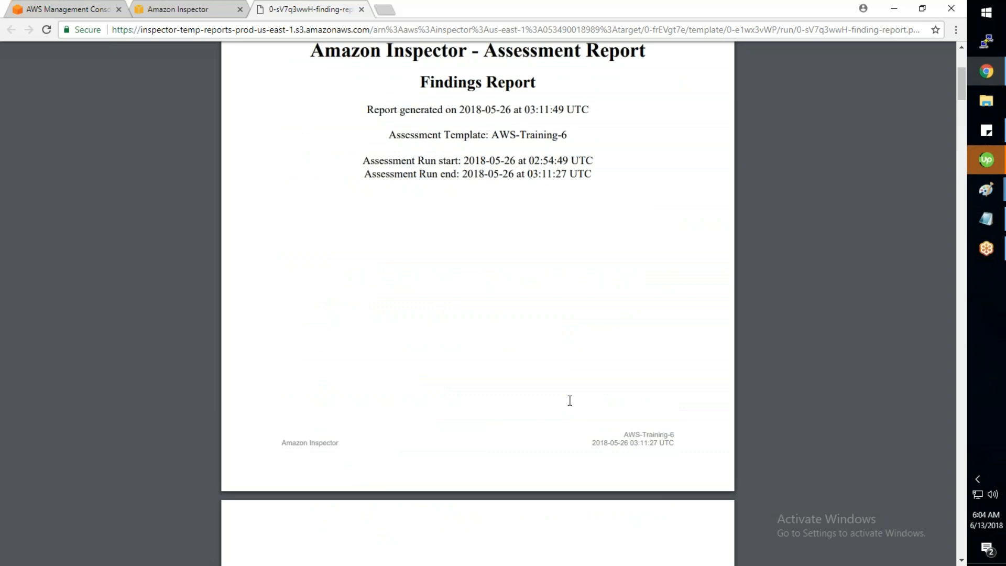
{"action": "scroll", "coordinate": [570, 400], "scroll_direction": "up", "scroll_amount": 2}
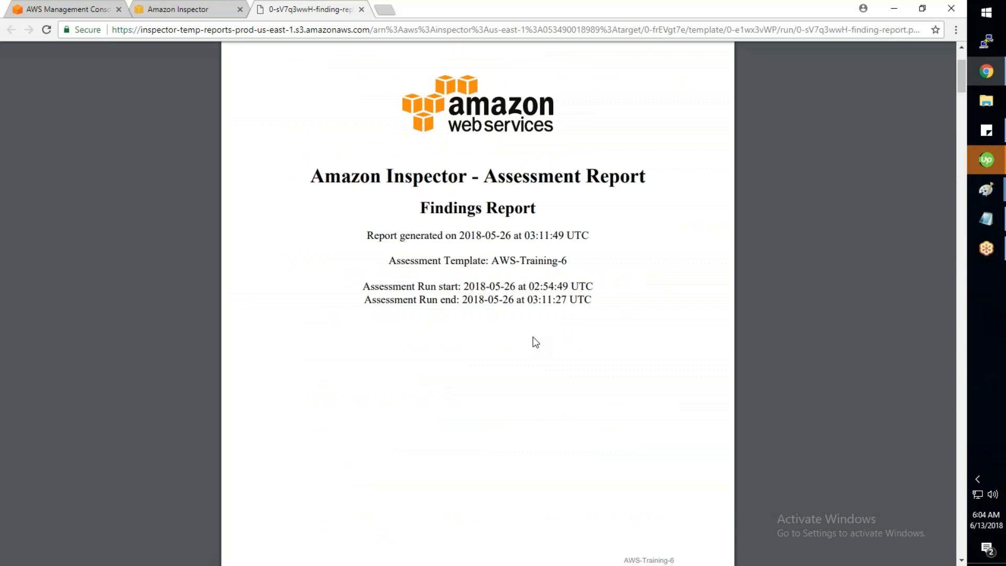
{"action": "scroll", "coordinate": [535, 342], "scroll_direction": "down", "scroll_amount": 1}
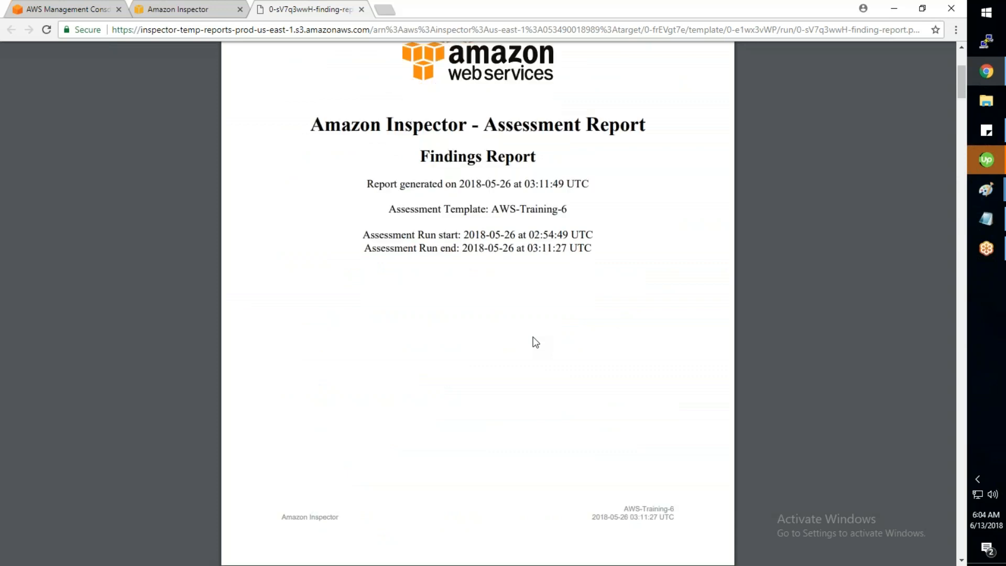
{"action": "scroll", "coordinate": [534, 342], "scroll_direction": "down", "scroll_amount": 5}
{"action": "scroll", "coordinate": [535, 342], "scroll_direction": "down", "scroll_amount": 4}
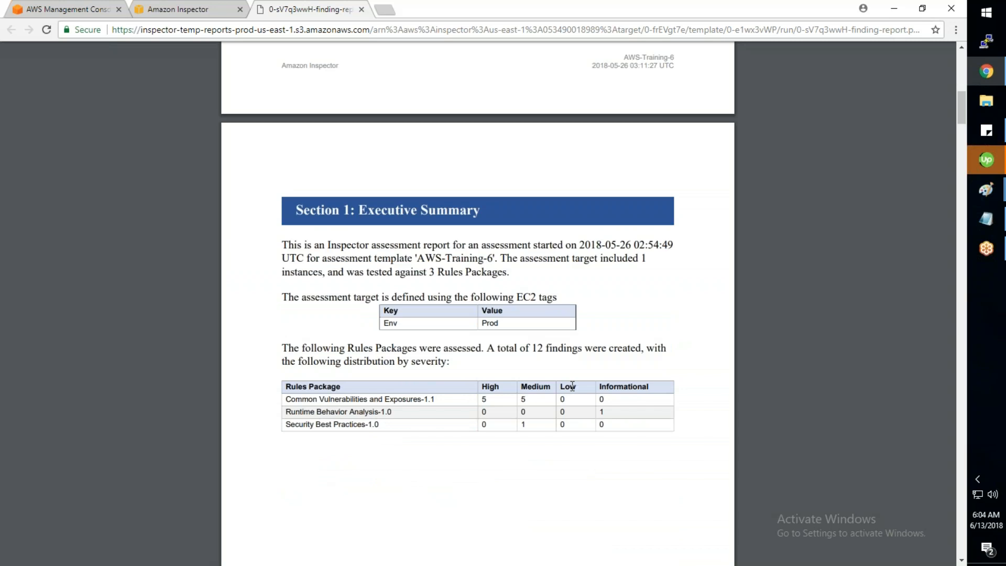
Step: Close the PDF report and open IAM in a new tab
{"action": "left_click", "coordinate": [361, 10]}
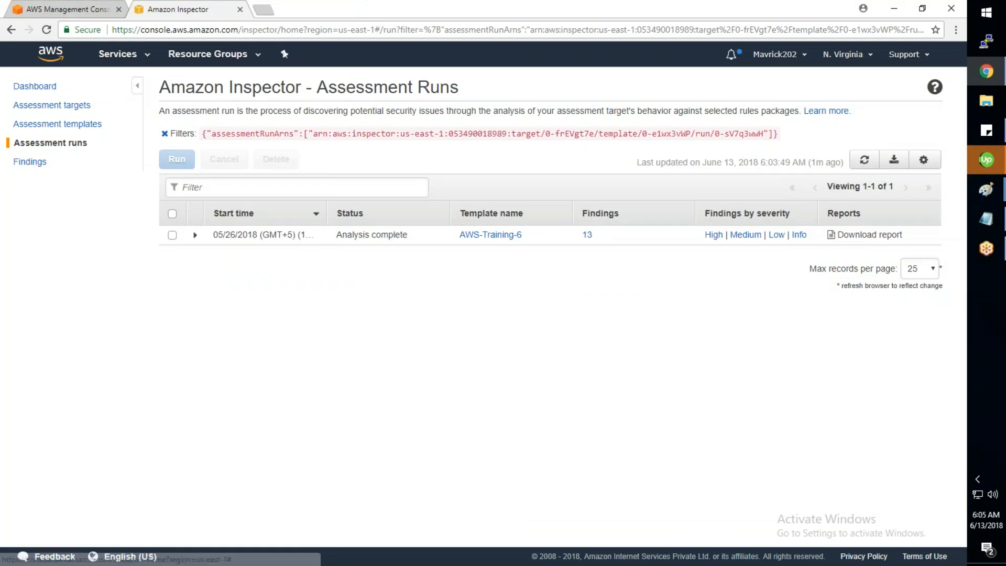
{"action": "left_click", "coordinate": [124, 54]}
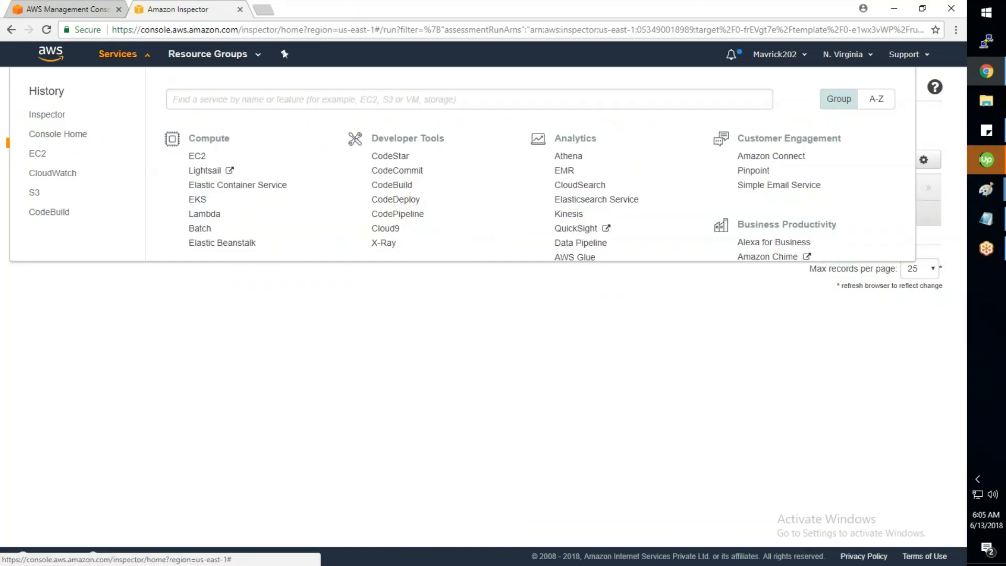
{"action": "scroll", "coordinate": [431, 325], "scroll_direction": "down", "scroll_amount": 5}
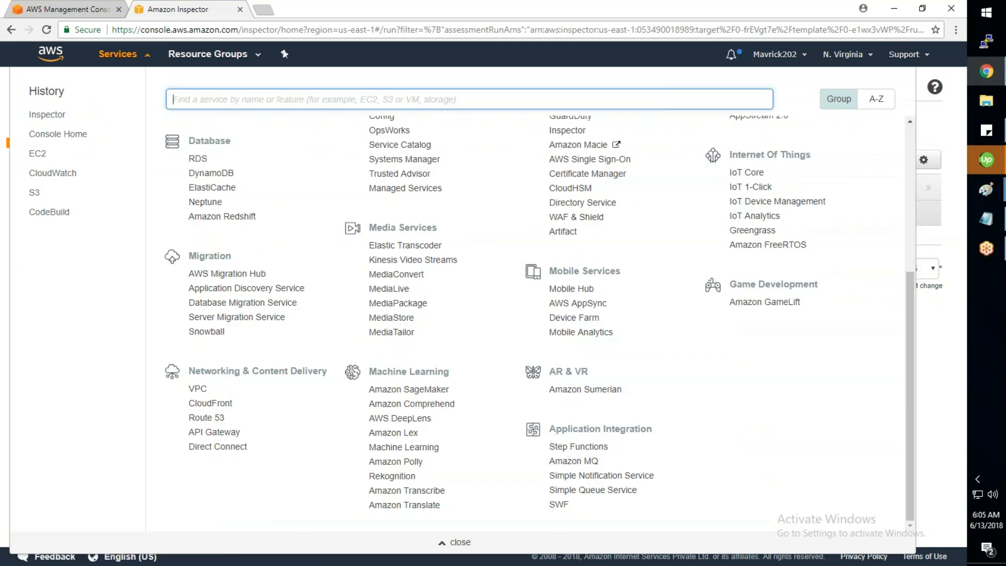
{"action": "scroll", "coordinate": [573, 319], "scroll_direction": "up", "scroll_amount": 3}
{"action": "right_click", "coordinate": [558, 259]}
{"action": "left_click", "coordinate": [587, 267]}
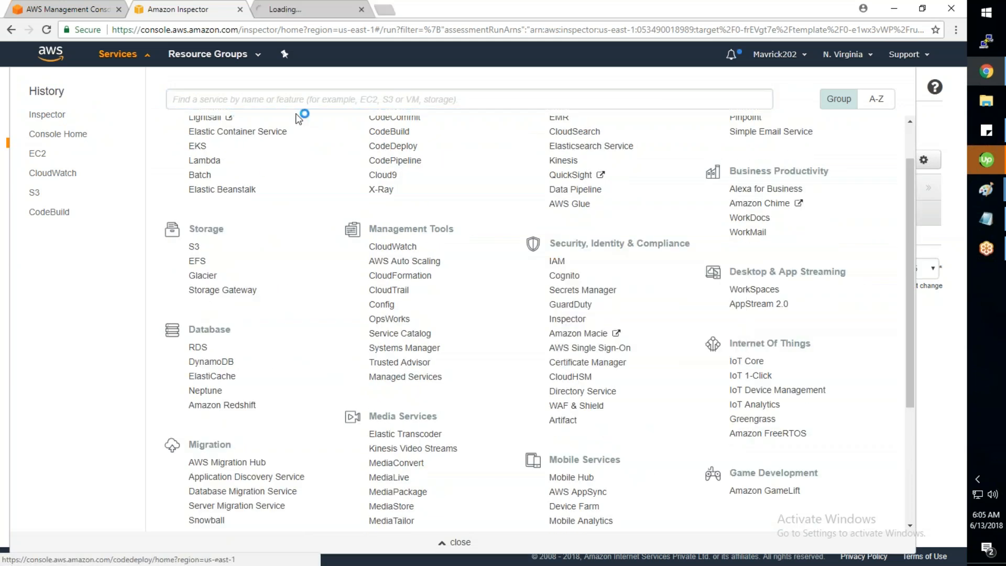
{"action": "left_click", "coordinate": [460, 541]}
{"action": "left_click", "coordinate": [309, 9]}
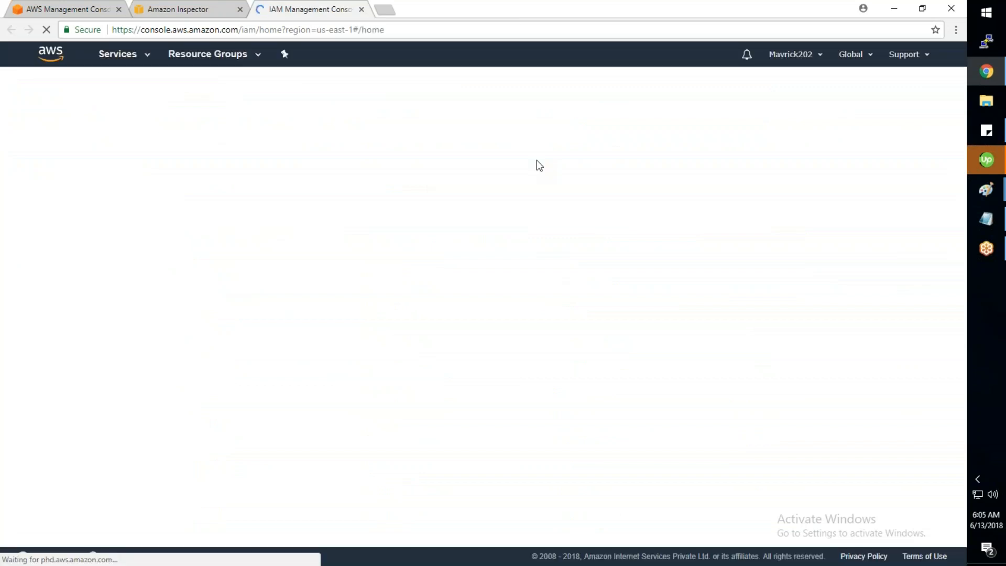
Step: Filter IAM Roles by 'ins' to find AWSServiceRoleForAmazonInspector
{"action": "left_click", "coordinate": [33, 182]}
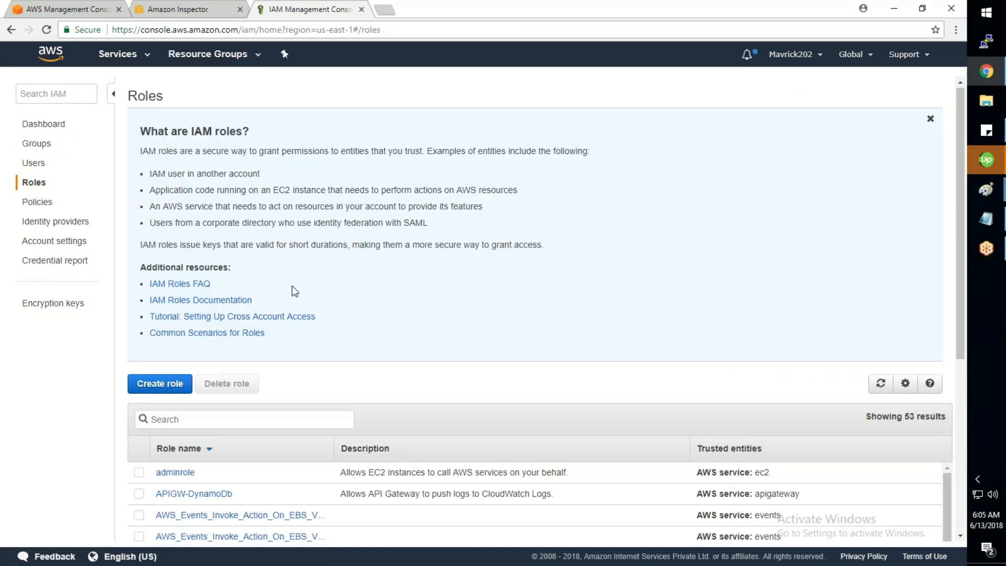
{"action": "scroll", "coordinate": [291, 291], "scroll_direction": "down", "scroll_amount": 3}
{"action": "left_click", "coordinate": [246, 252]}
{"action": "type", "text": "ins"}
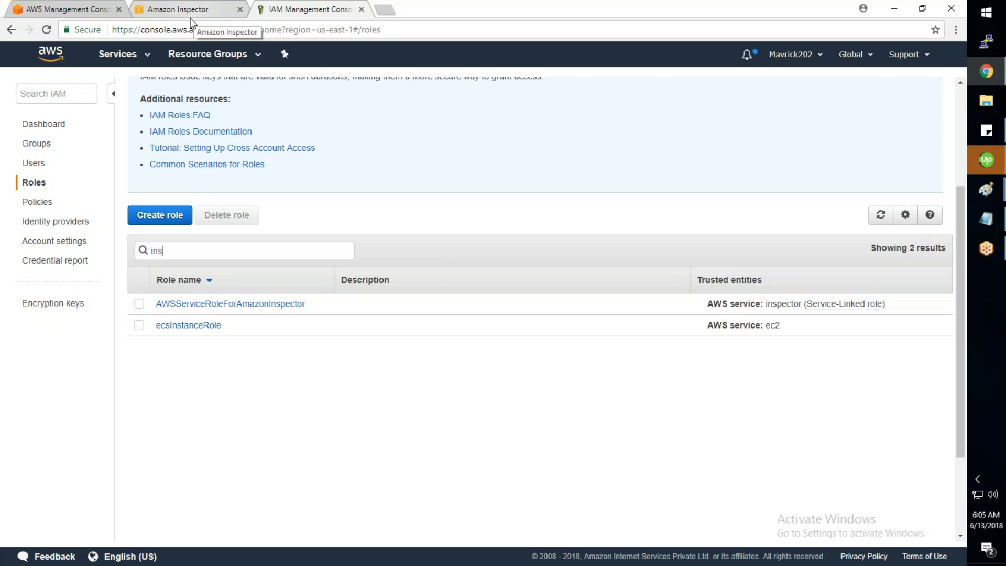
{"action": "left_click", "coordinate": [83, 16]}
Step: Open EC2 in a new tab and start an Amazon Linux t2.nano instance launch
{"action": "right_click", "coordinate": [155, 269]}
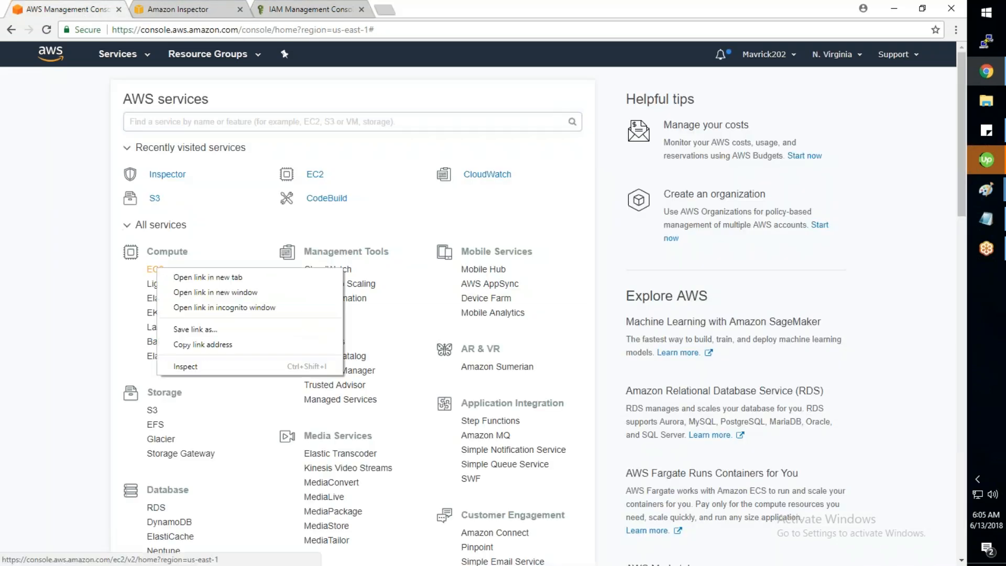
{"action": "left_click", "coordinate": [172, 277]}
{"action": "left_click", "coordinate": [162, 11]}
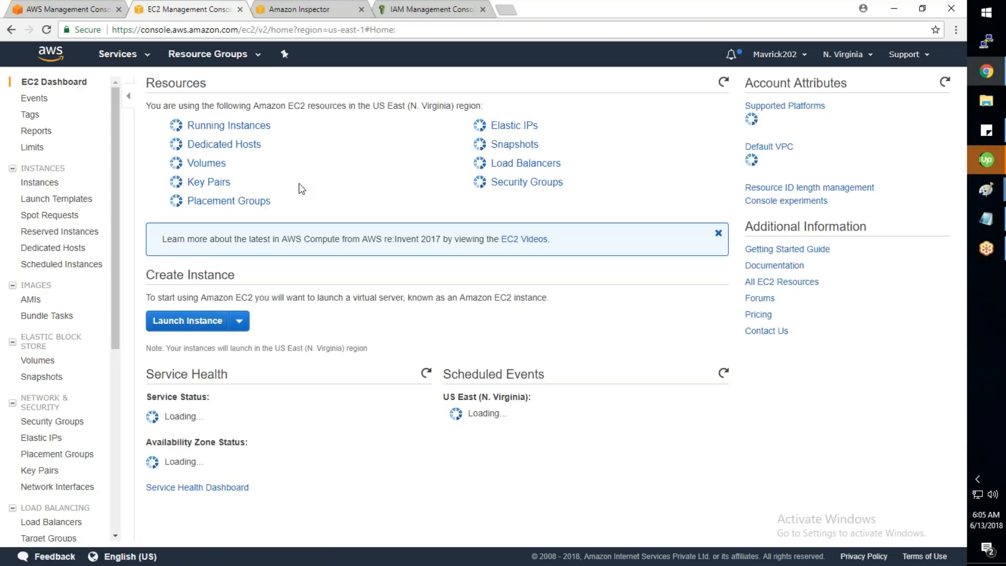
{"action": "left_click", "coordinate": [187, 320]}
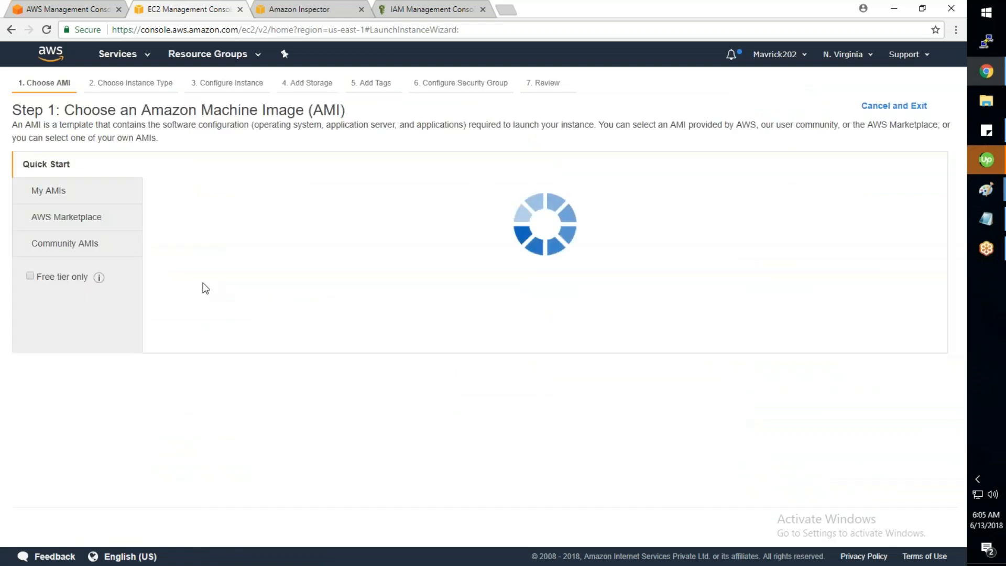
{"action": "left_click", "coordinate": [884, 195]}
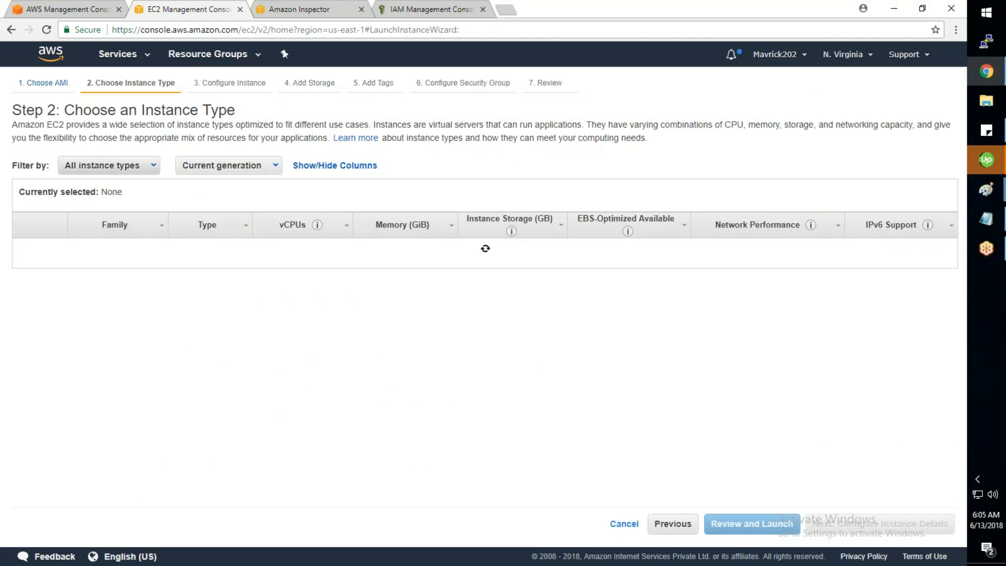
{"action": "left_click", "coordinate": [26, 251]}
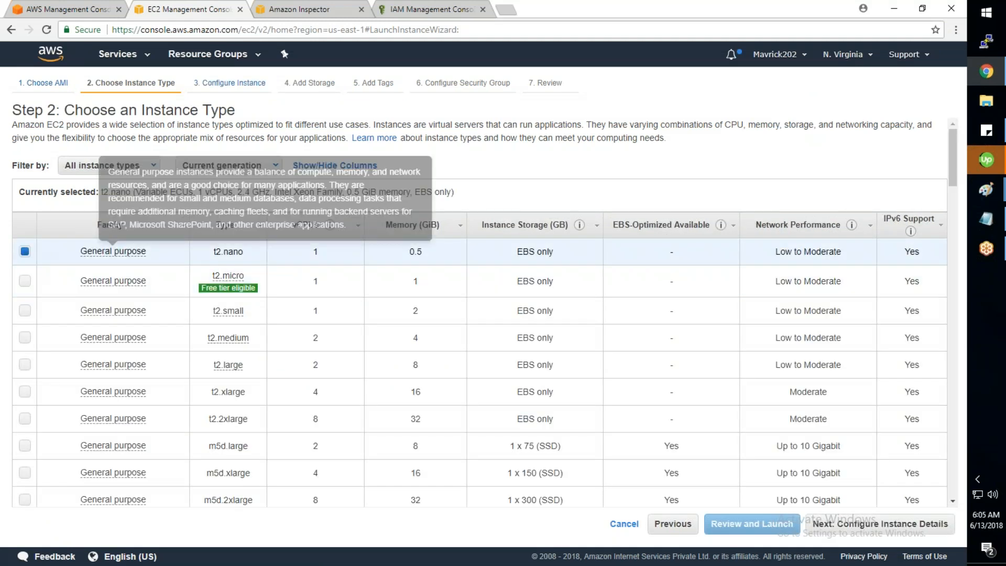
{"action": "left_click", "coordinate": [901, 528]}
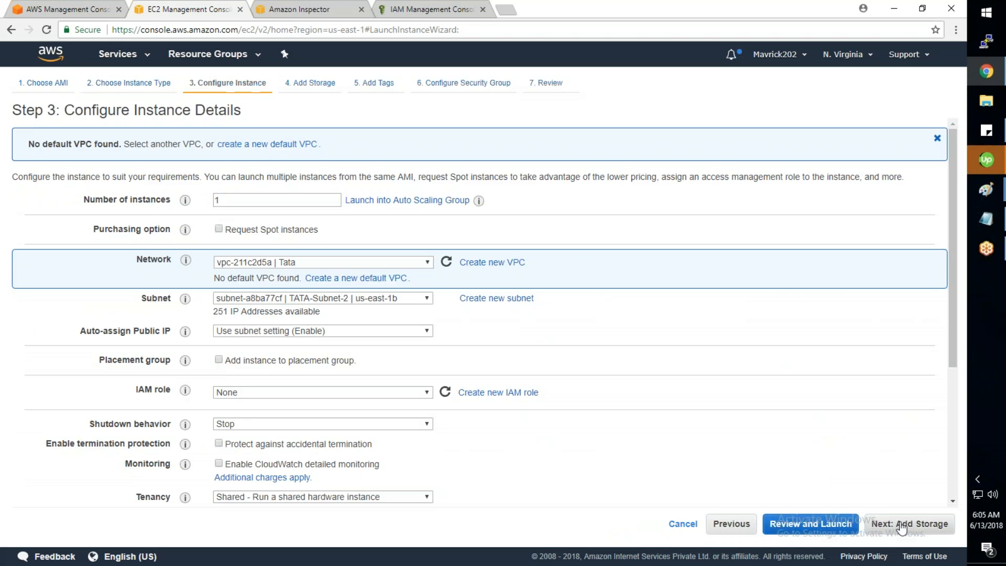
Step: Place the instance in the MARUTI VPC, subnet MAR-Subnet-1 (us-east-1a)
{"action": "left_click", "coordinate": [374, 261]}
{"action": "left_click", "coordinate": [344, 292]}
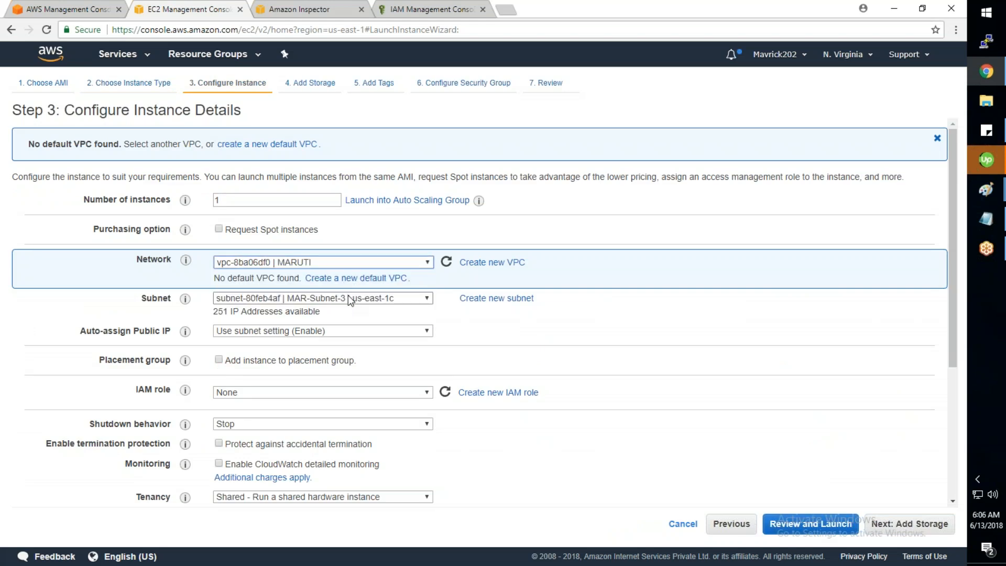
{"action": "left_click", "coordinate": [348, 297]}
{"action": "left_click", "coordinate": [345, 333]}
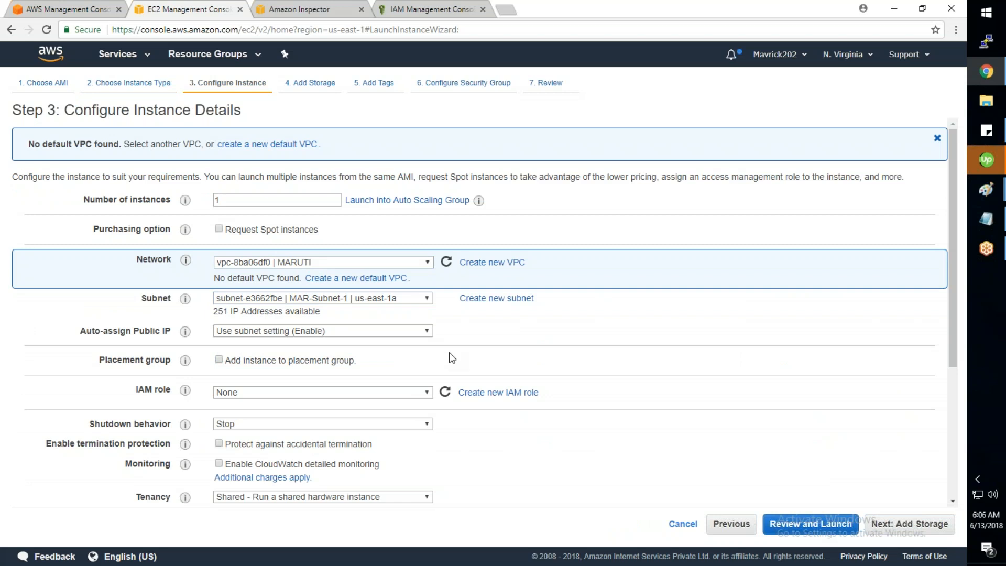
{"action": "scroll", "coordinate": [437, 361], "scroll_direction": "down", "scroll_amount": 1}
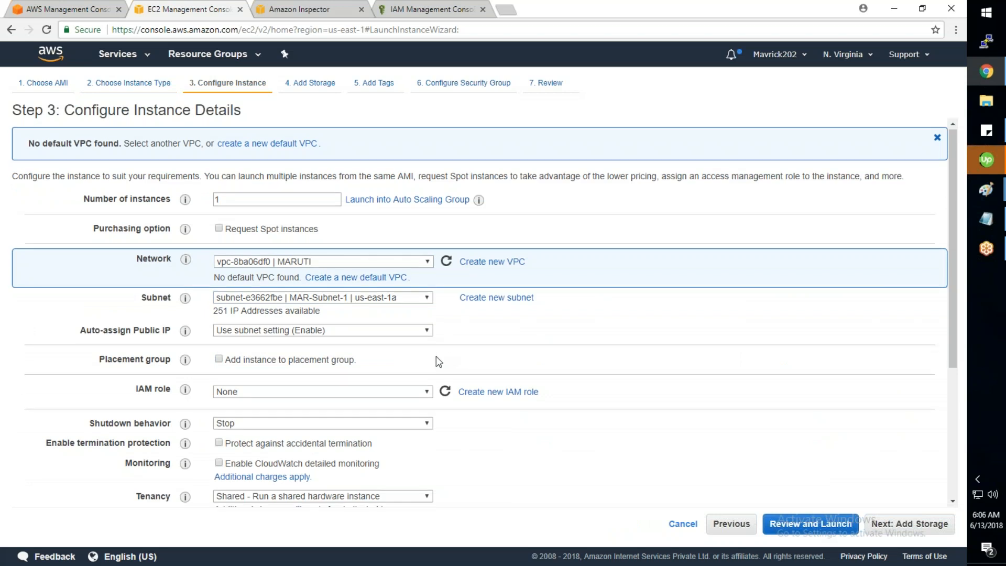
{"action": "scroll", "coordinate": [436, 356], "scroll_direction": "down", "scroll_amount": 4}
{"action": "left_click", "coordinate": [909, 524]}
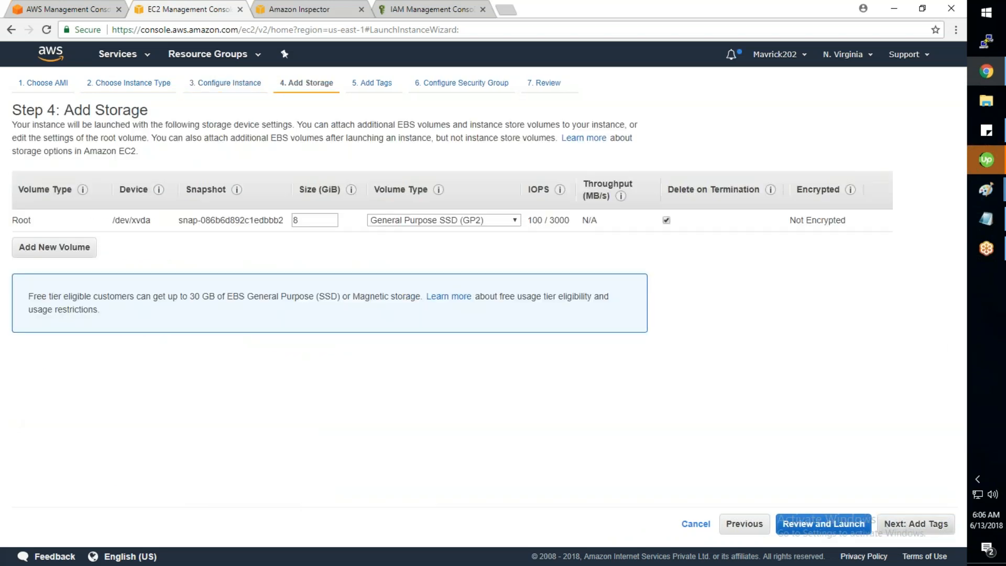
Step: Tag the instance Name = Inspector-Test and Env = Prod
{"action": "type", "text": "Name"}
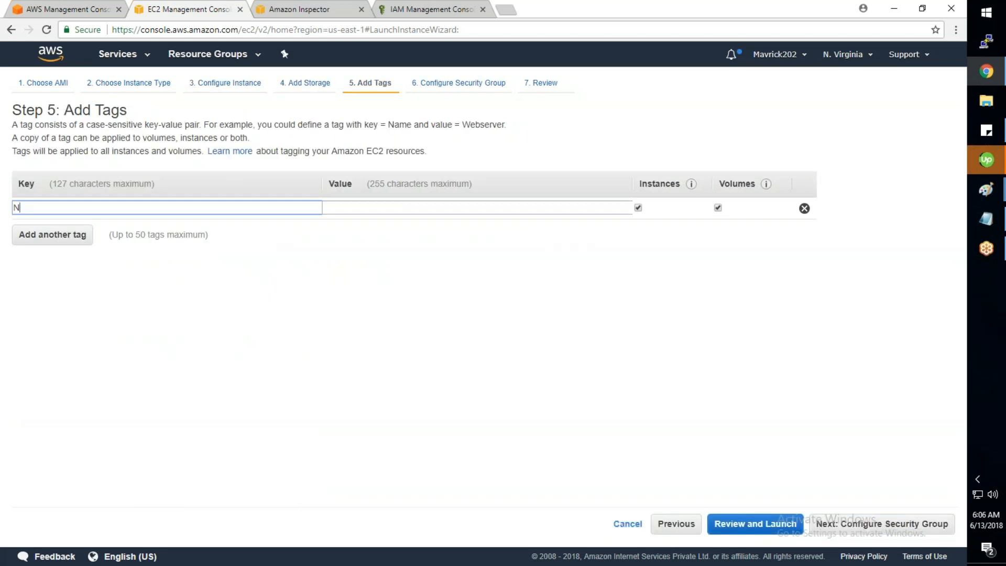
{"action": "key", "text": "Tab"}
{"action": "type", "text": "Insp"}
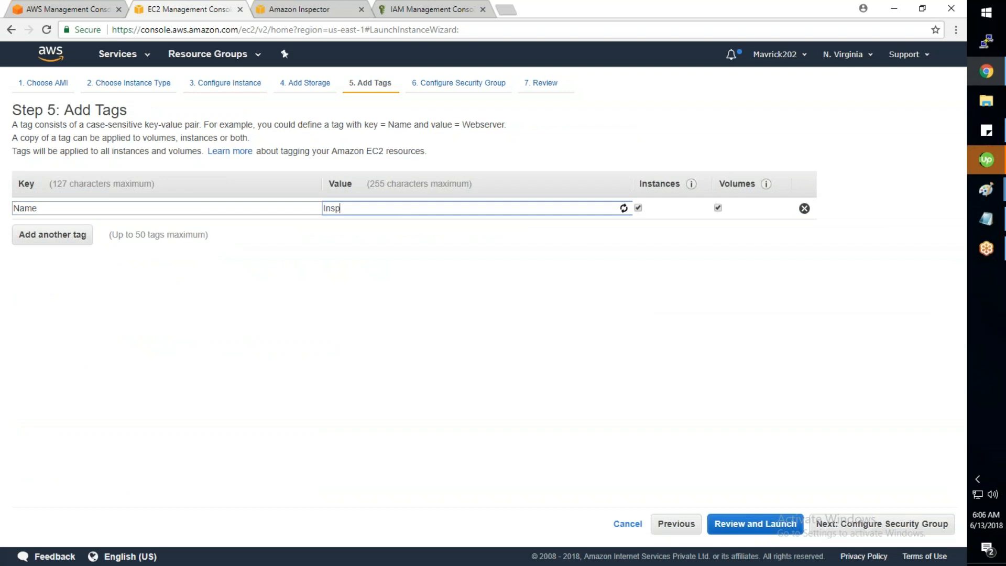
{"action": "type", "text": "ector-Test"}
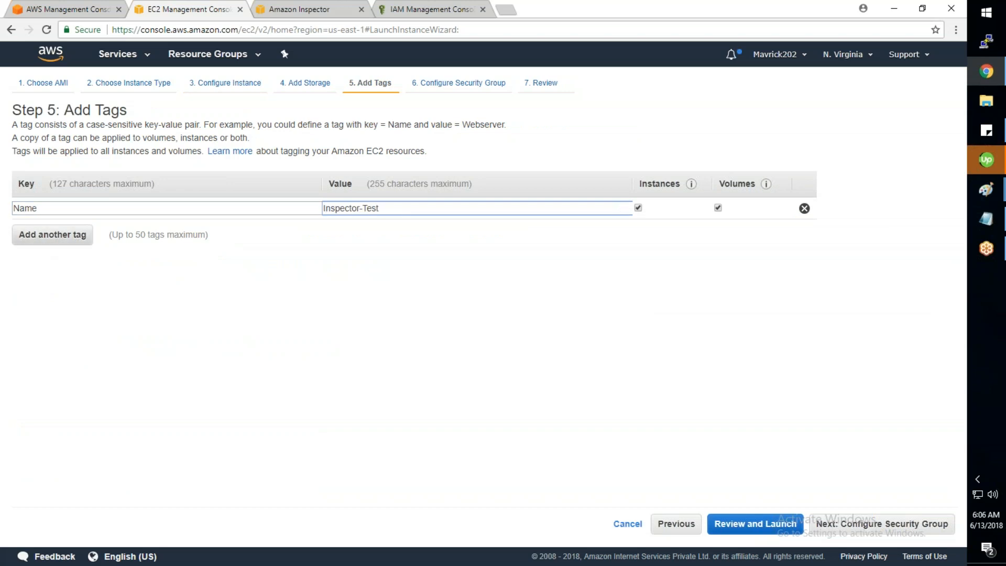
{"action": "left_click", "coordinate": [47, 235]}
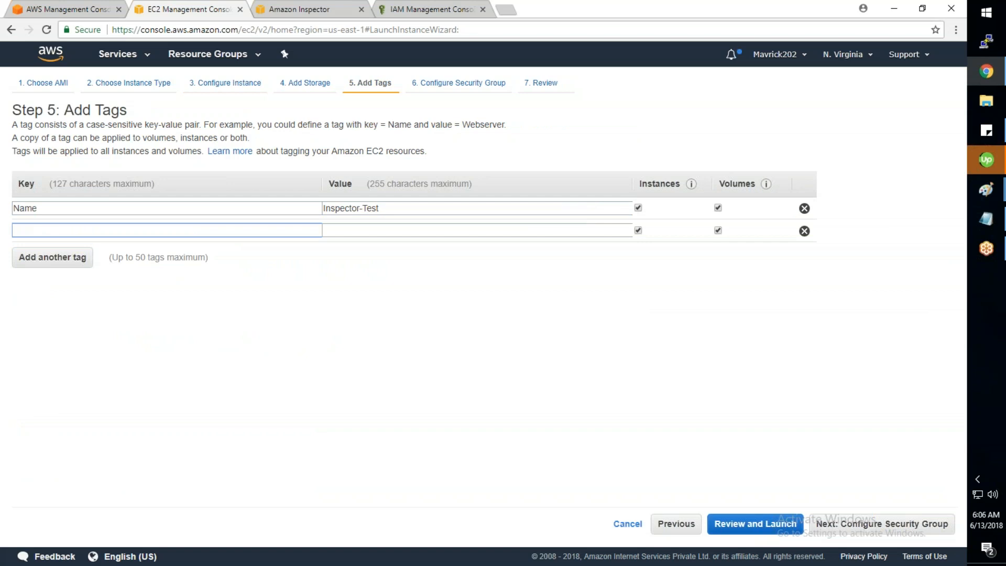
{"action": "type", "text": "Env"}
{"action": "key", "text": "Tab"}
{"action": "type", "text": "Prod"}
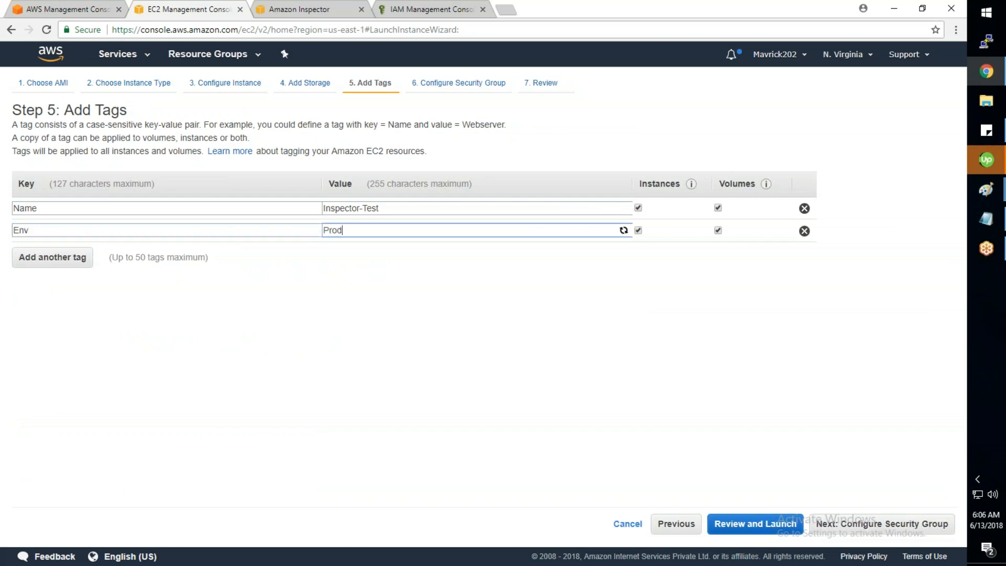
Step: Use the existing MARUTI_ALLOW_ALL security group and launch with the key pair
{"action": "left_click", "coordinate": [849, 527]}
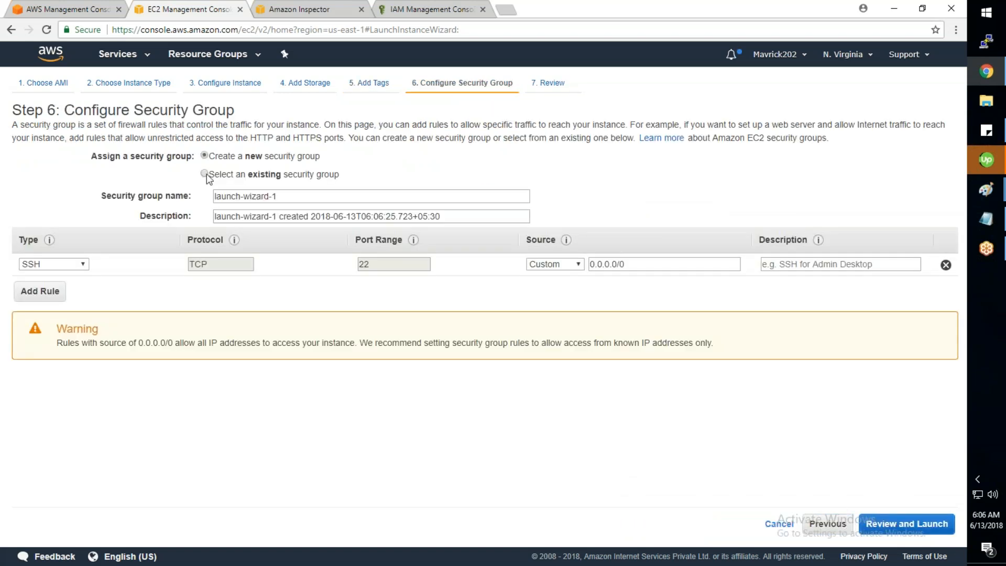
{"action": "left_click", "coordinate": [204, 174]}
{"action": "left_click", "coordinate": [73, 243]}
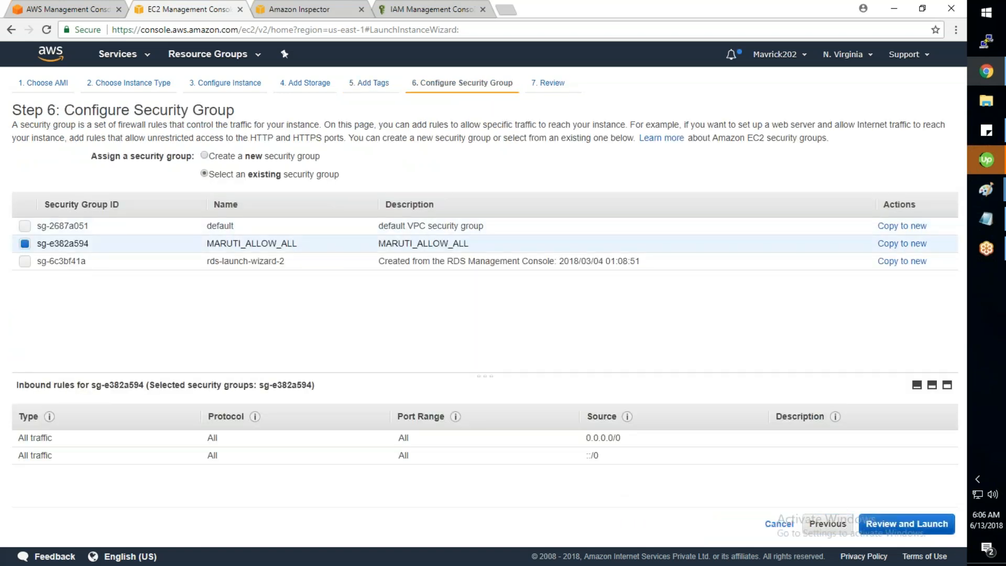
{"action": "left_click", "coordinate": [929, 524]}
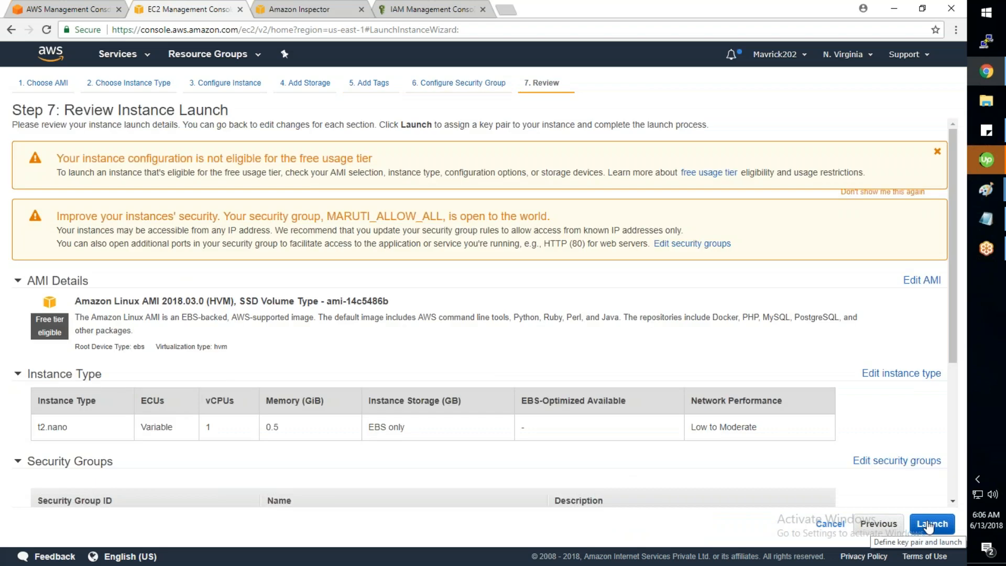
{"action": "left_click", "coordinate": [928, 523]}
{"action": "left_click", "coordinate": [634, 416]}
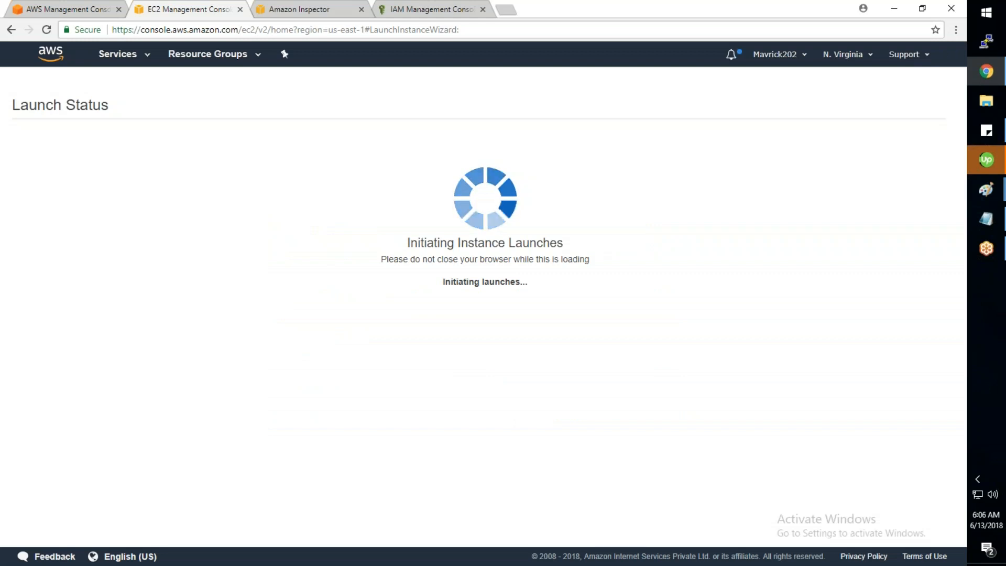
{"action": "left_click", "coordinate": [916, 497]}
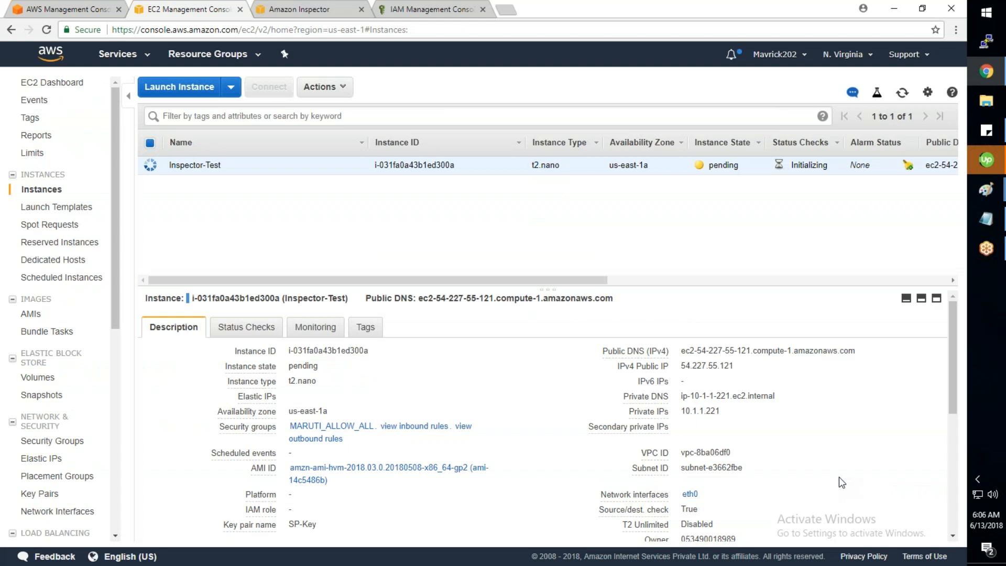
Step: Refresh to see Inspector-Test running, copy its public DNS, and bring up PuTTY
{"action": "left_click", "coordinate": [902, 92]}
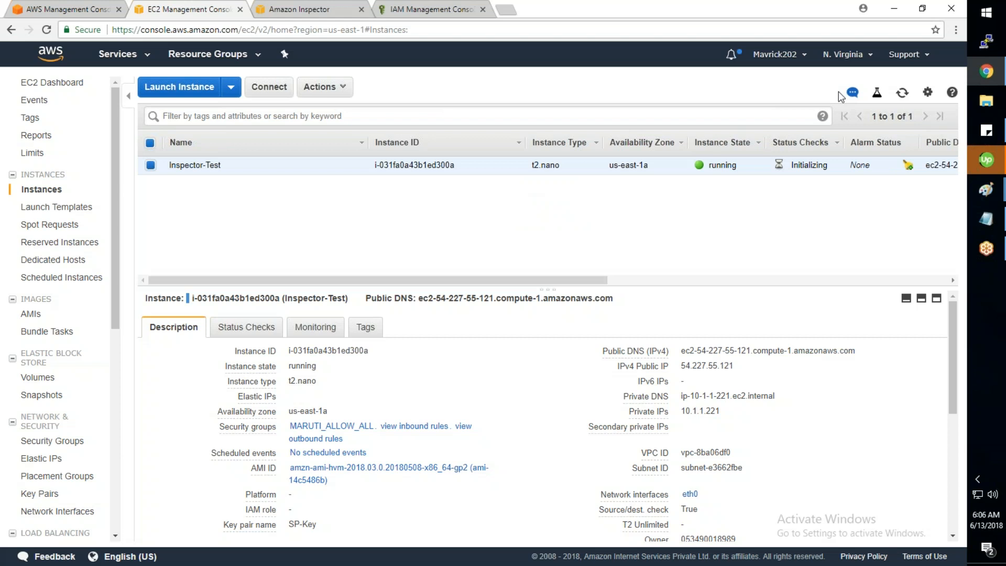
{"action": "mouse_move", "coordinate": [852, 352]}
{"action": "left_click", "coordinate": [865, 352]}
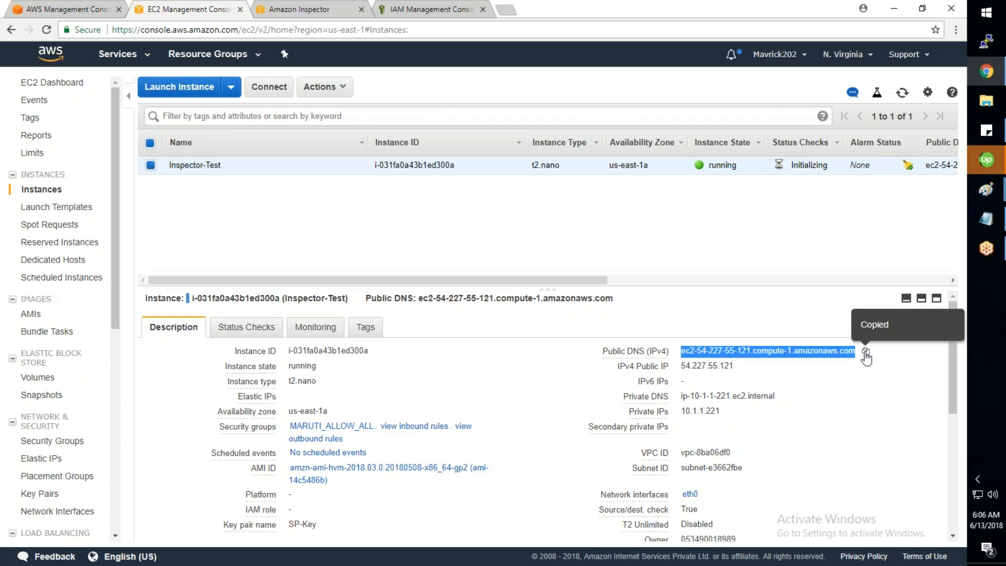
{"action": "left_click", "coordinate": [986, 42]}
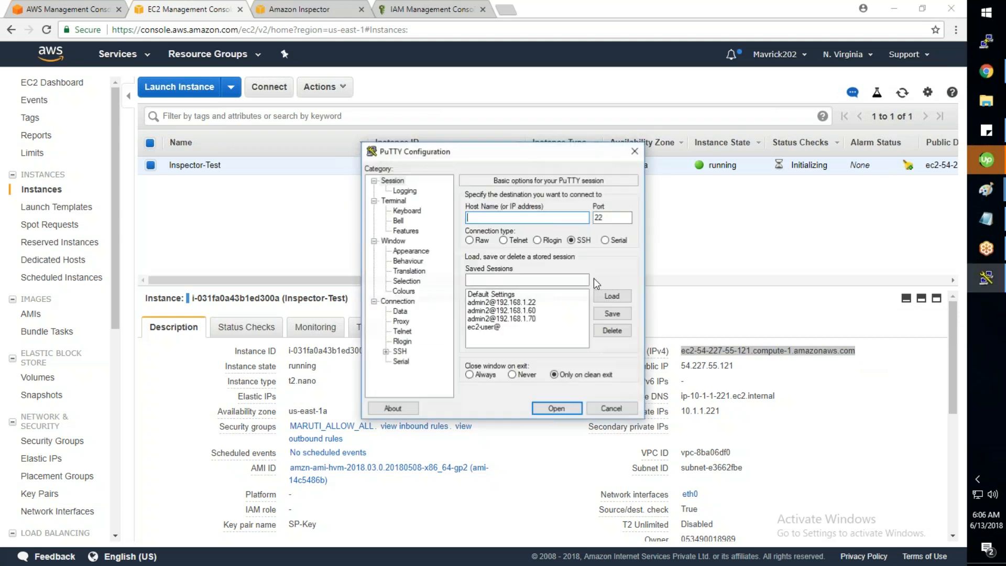
Step: Load the ec2-user@ session with the pasted public DNS and SP-Key.ppk, then connect
{"action": "left_click", "coordinate": [565, 327]}
{"action": "left_click", "coordinate": [612, 295]}
{"action": "left_click", "coordinate": [560, 216]}
{"action": "key", "text": "ctrl+v"}
{"action": "left_click", "coordinate": [386, 351]}
{"action": "left_click", "coordinate": [411, 341]}
{"action": "left_click", "coordinate": [596, 324]}
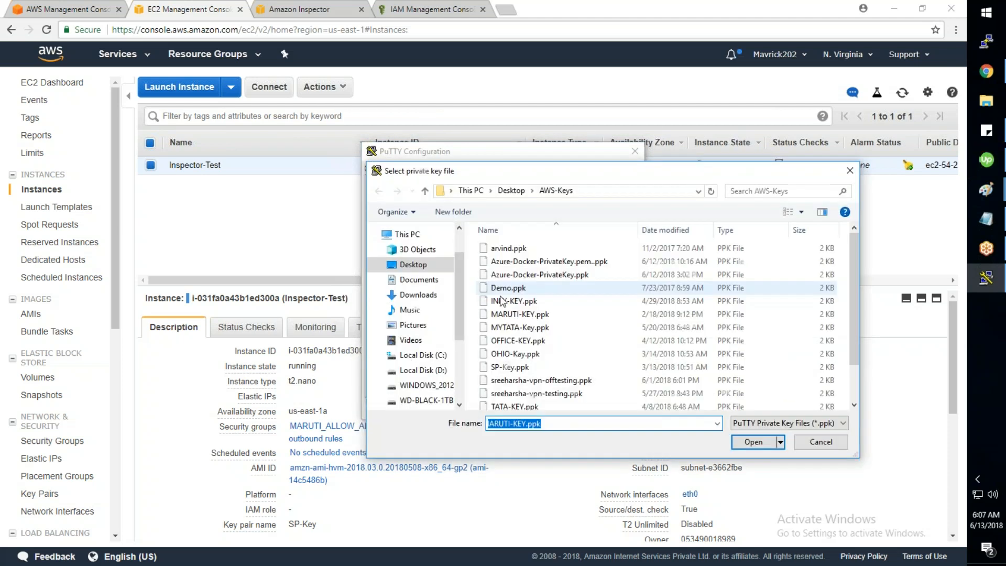
{"action": "left_click", "coordinate": [512, 370]}
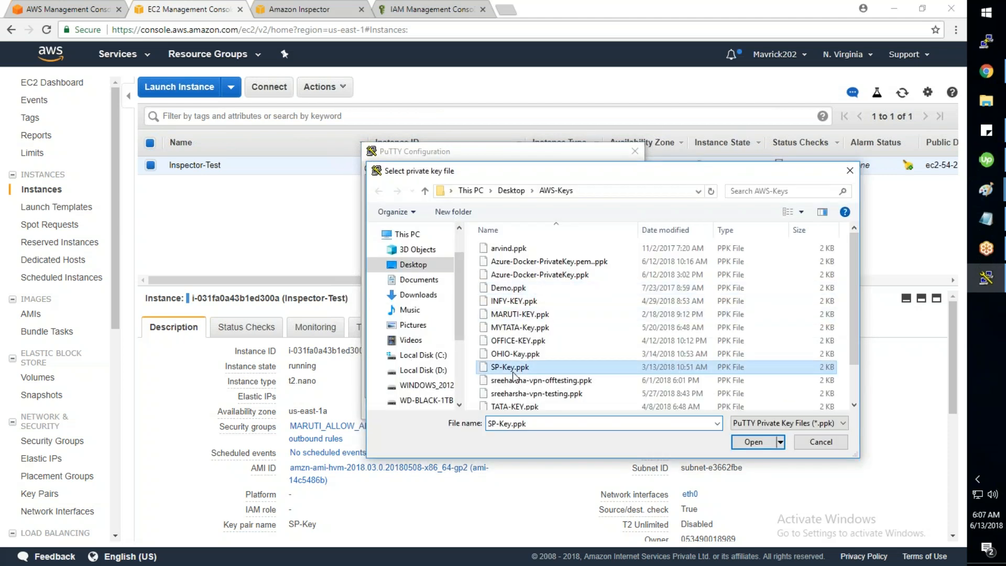
{"action": "left_click", "coordinate": [748, 443]}
{"action": "left_click", "coordinate": [536, 404]}
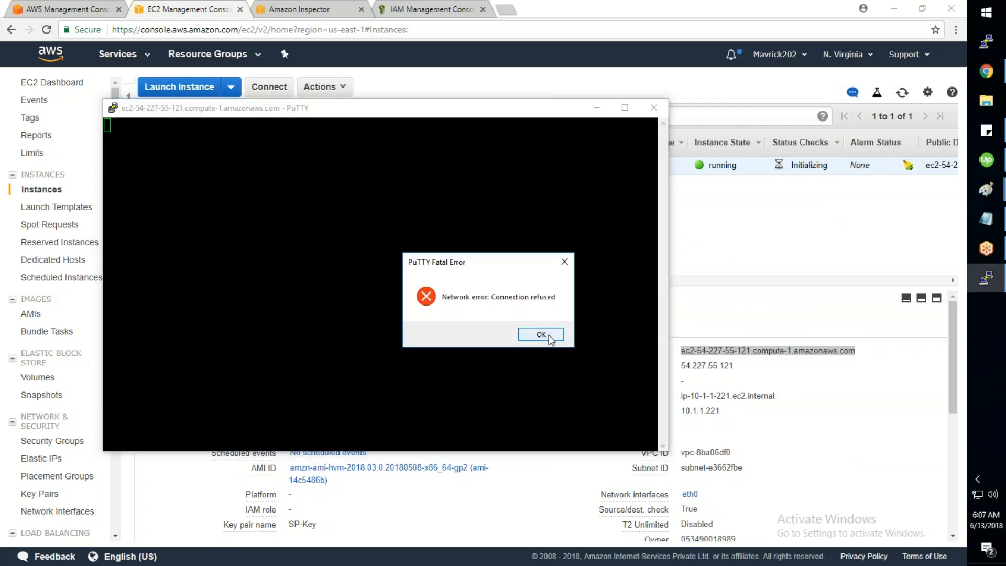
Step: Dismiss the connection-refused error and refresh the EC2 instance list
{"action": "left_click", "coordinate": [539, 334]}
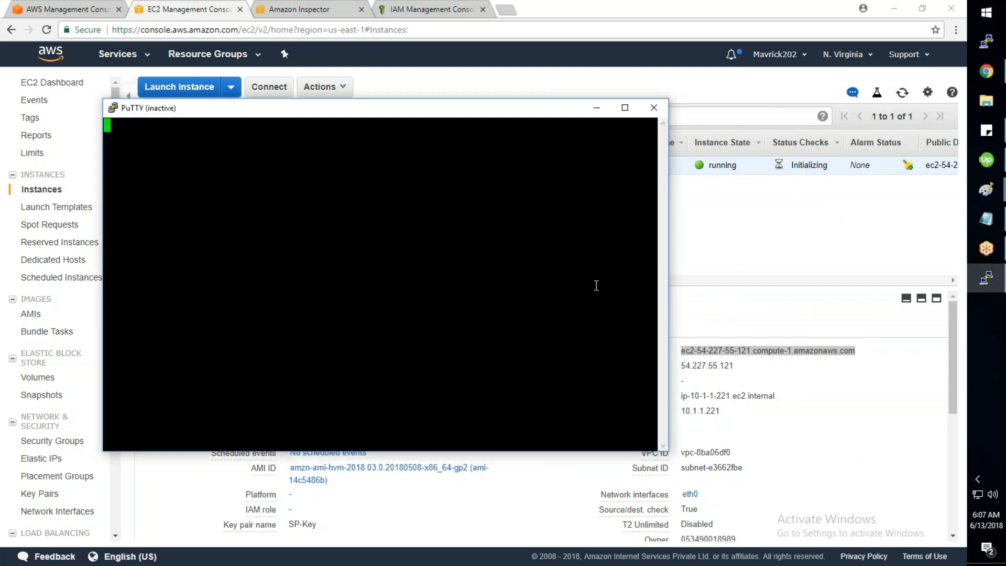
{"action": "left_click", "coordinate": [902, 93]}
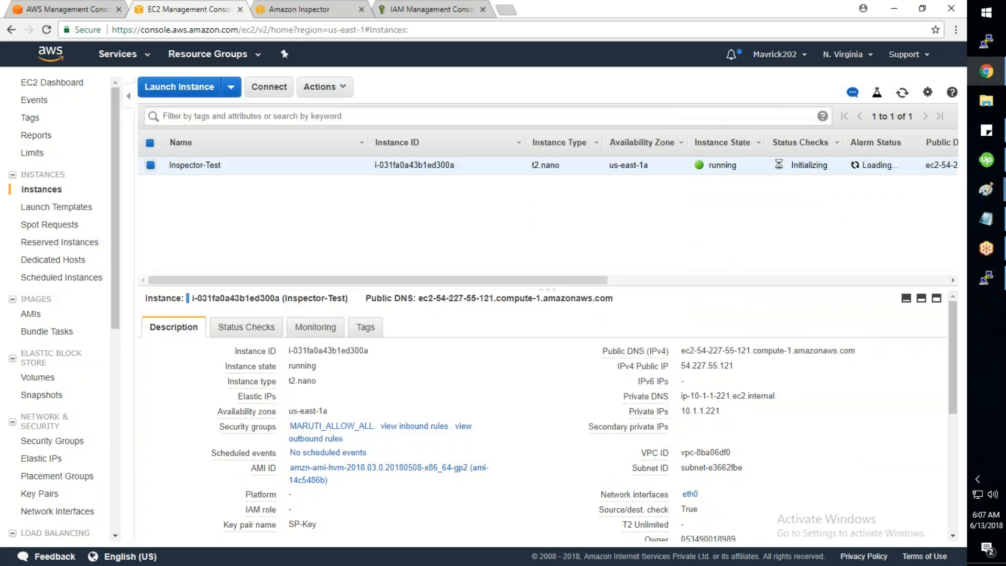
{"action": "left_click", "coordinate": [902, 94]}
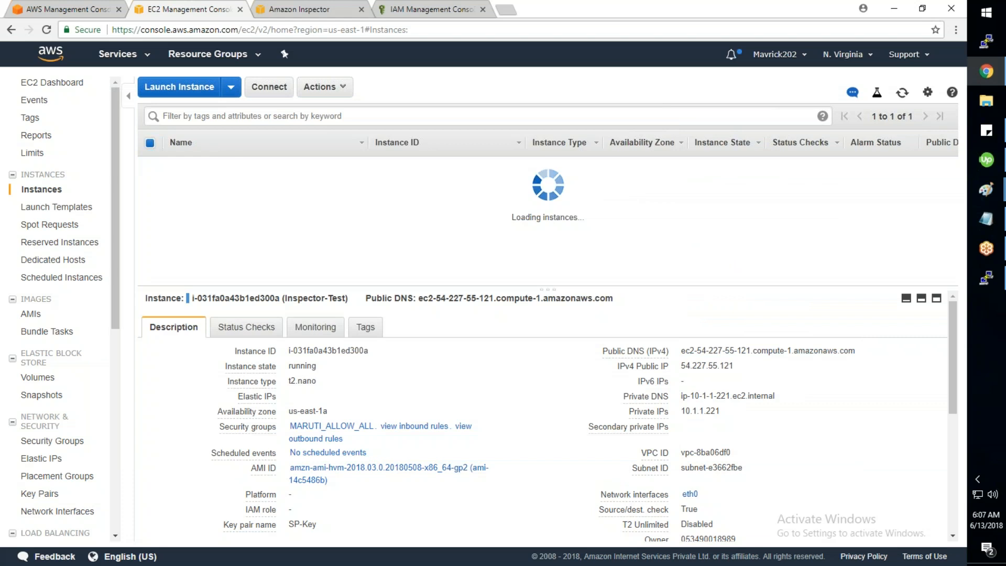
Step: Restart the session, trust the host key, enter the passphrase and run 'sudo su -'
{"action": "key", "text": "alt+Tab"}
{"action": "right_click", "coordinate": [377, 107]}
{"action": "left_click", "coordinate": [438, 240]}
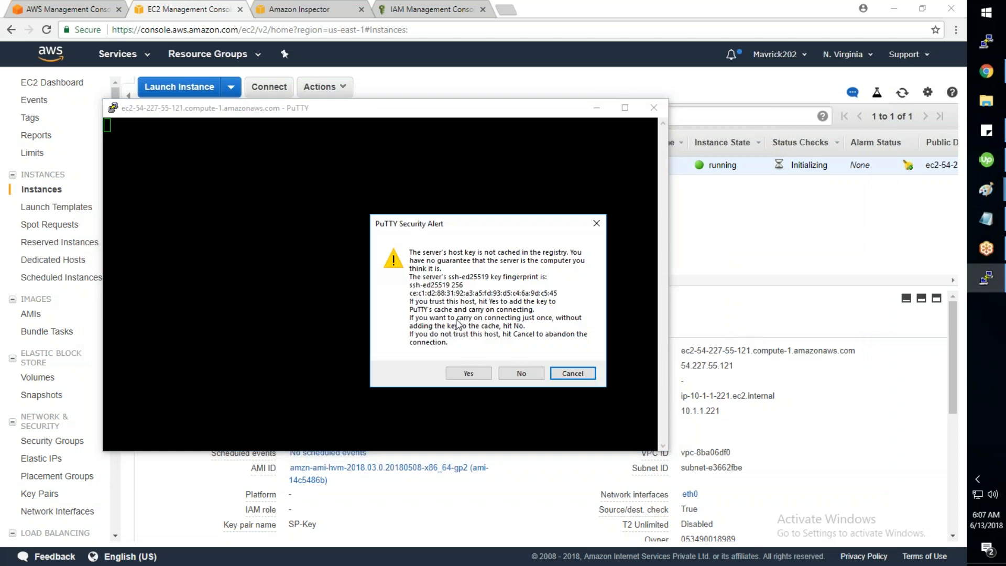
{"action": "left_click", "coordinate": [467, 373]}
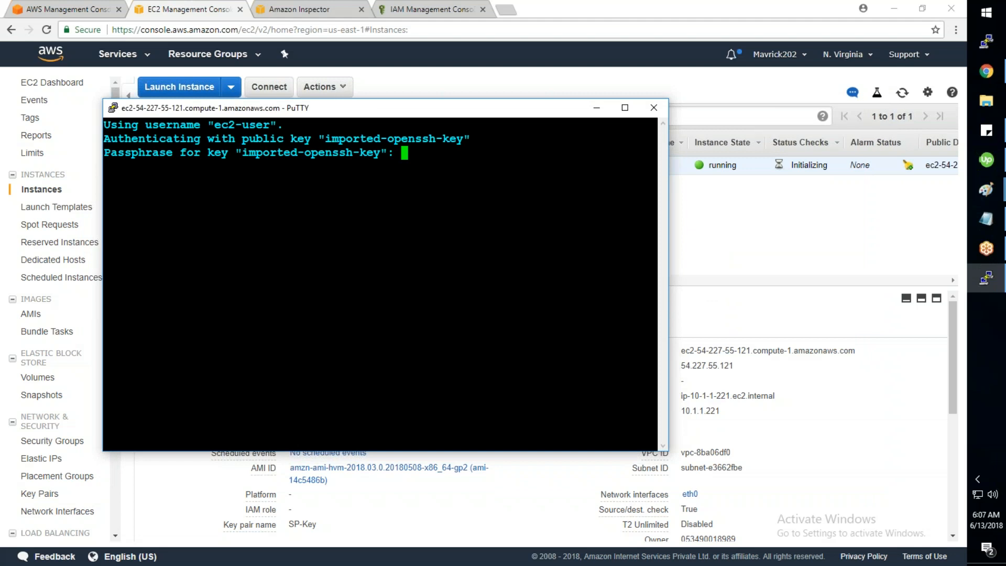
{"action": "key", "text": "Return"}
{"action": "type", "text": "sudo su -"}
{"action": "key", "text": "Return"}
{"action": "left_click", "coordinate": [507, 12]}
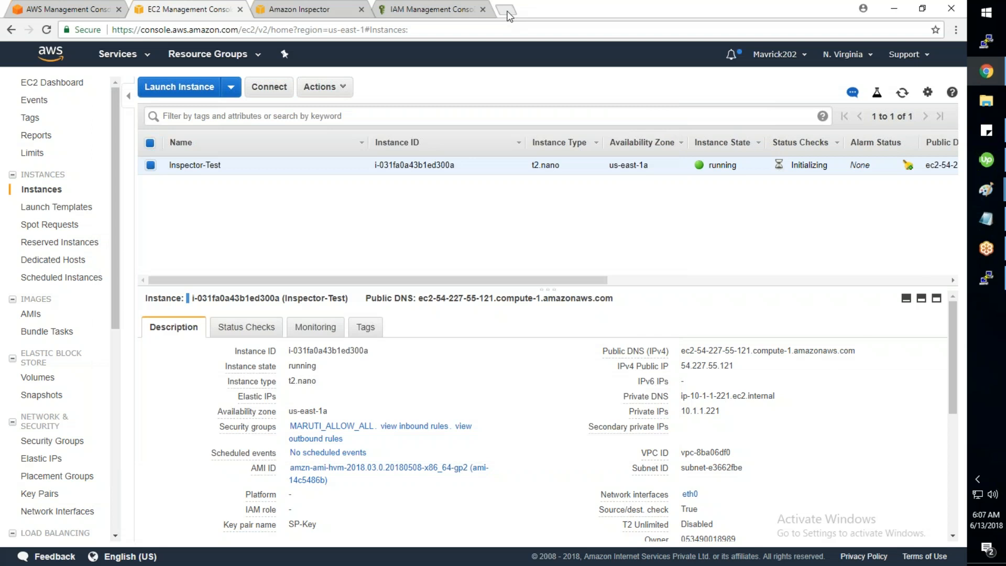
{"action": "left_click", "coordinate": [507, 12]}
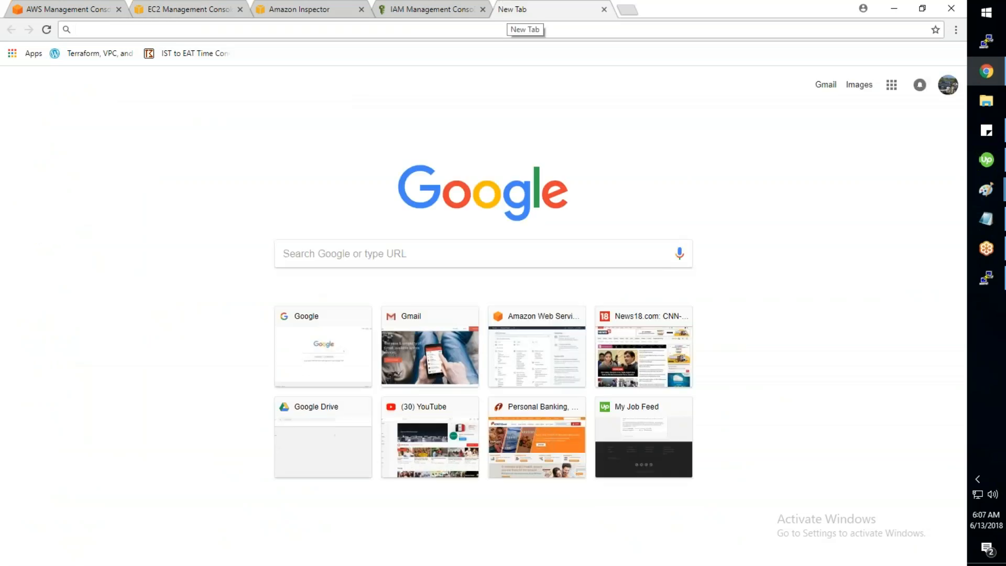
Step: Search Google for 'installing aws inspector agent'
{"action": "type", "text": "goo"}
{"action": "key", "text": "Return"}
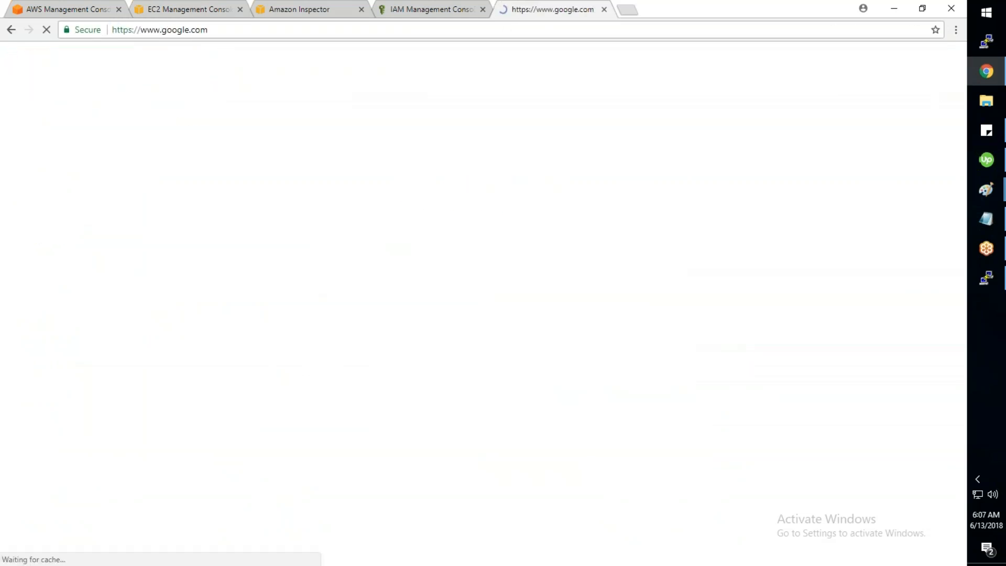
{"action": "type", "text": "installing"}
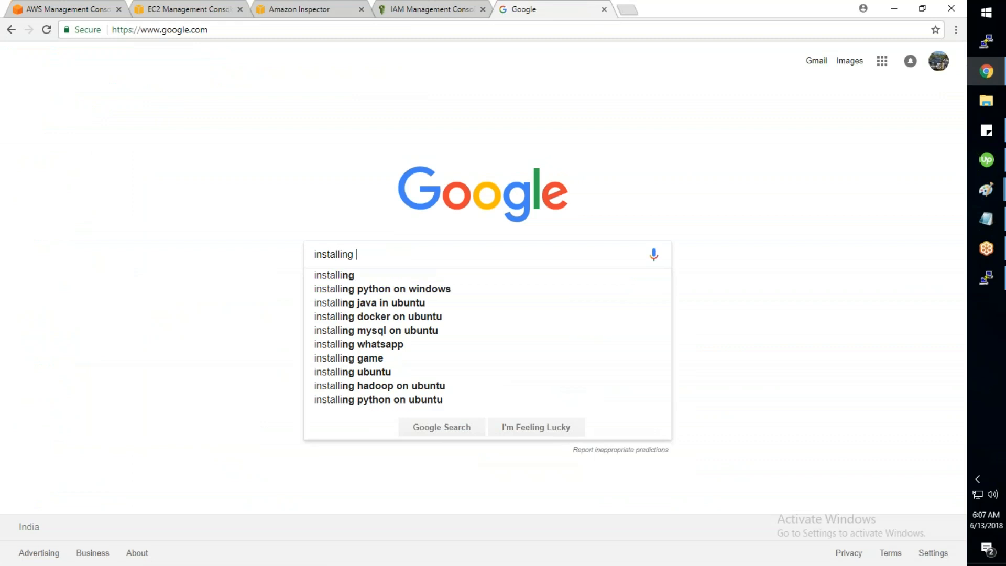
{"action": "type", "text": " aws in"}
{"action": "key", "text": "Down"}
{"action": "key", "text": "Return"}
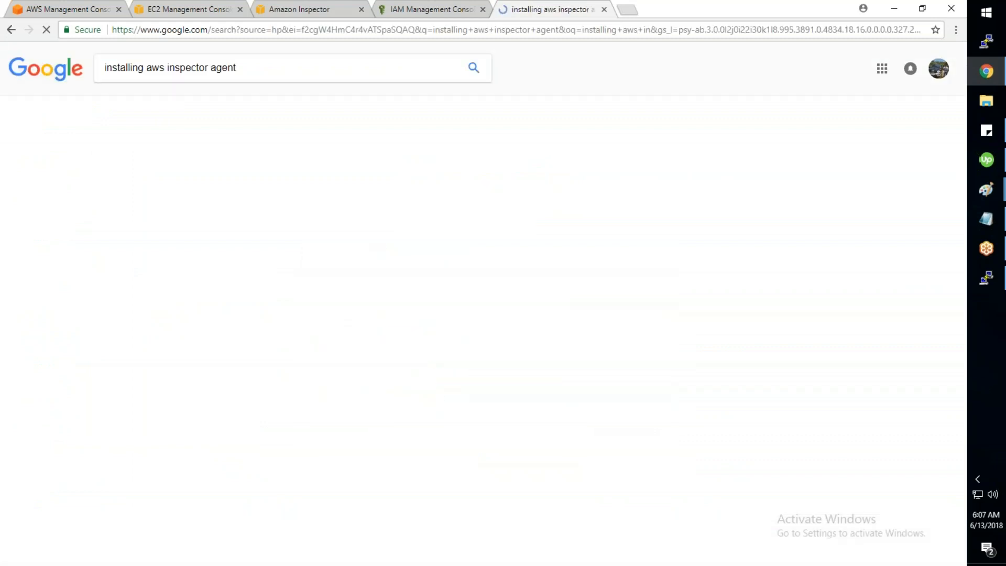
Step: Open the 'Installing Amazon Inspector Agents' guide and select its Linux wget command
{"action": "middle_click", "coordinate": [244, 226]}
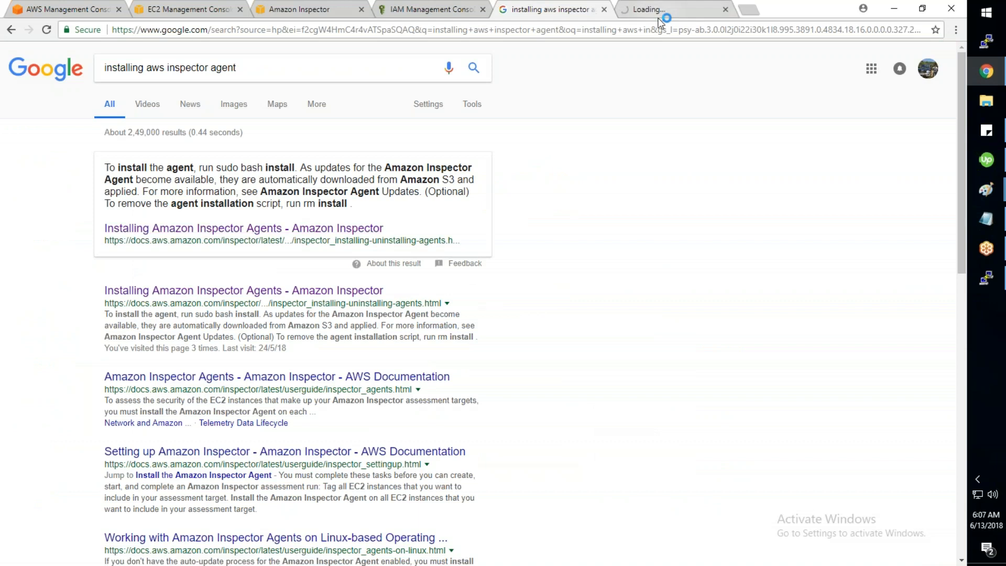
{"action": "left_click", "coordinate": [663, 12]}
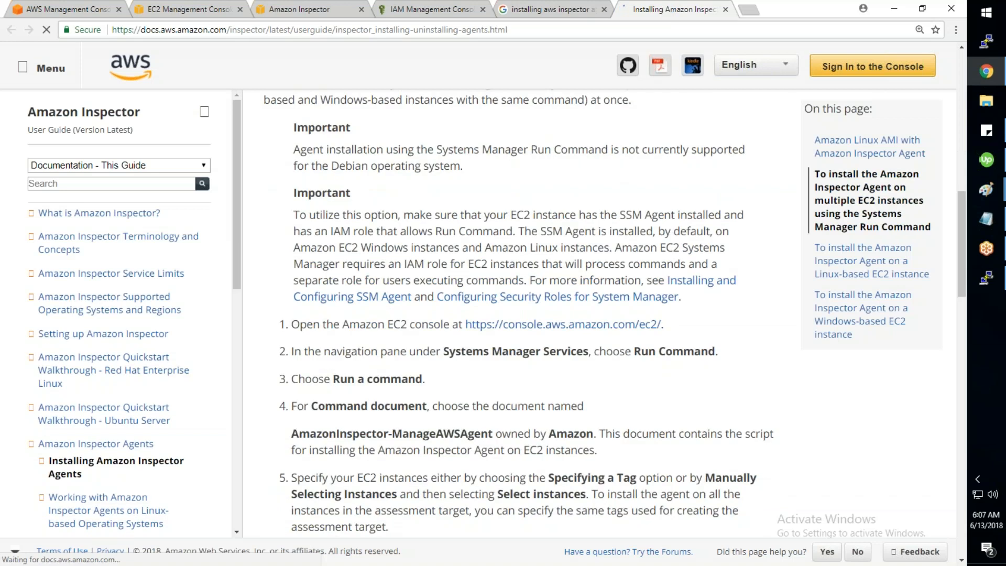
{"action": "left_click_drag", "start_coordinate": [669, 254], "coordinate": [317, 253]}
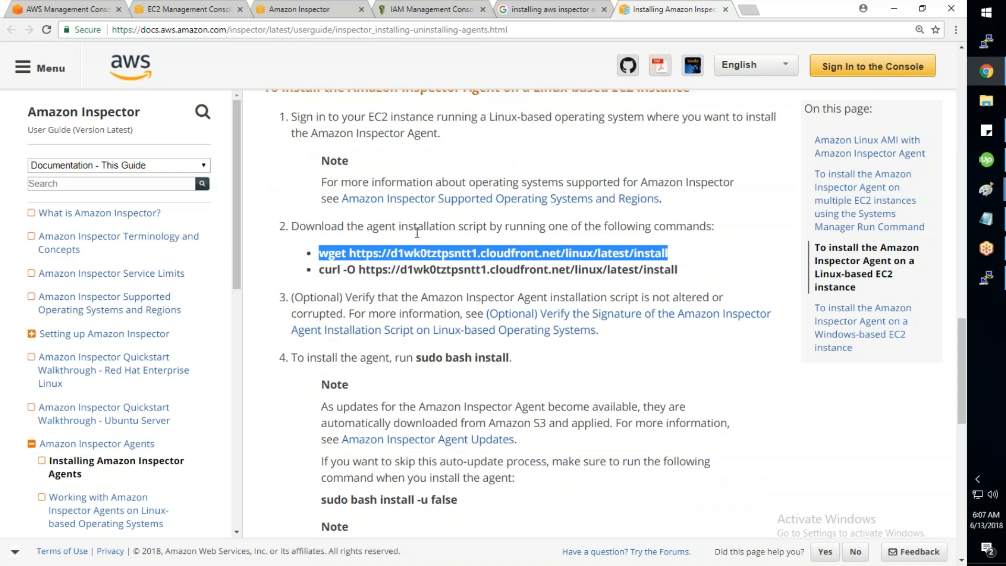
{"action": "scroll", "coordinate": [417, 232], "scroll_direction": "up", "scroll_amount": 1}
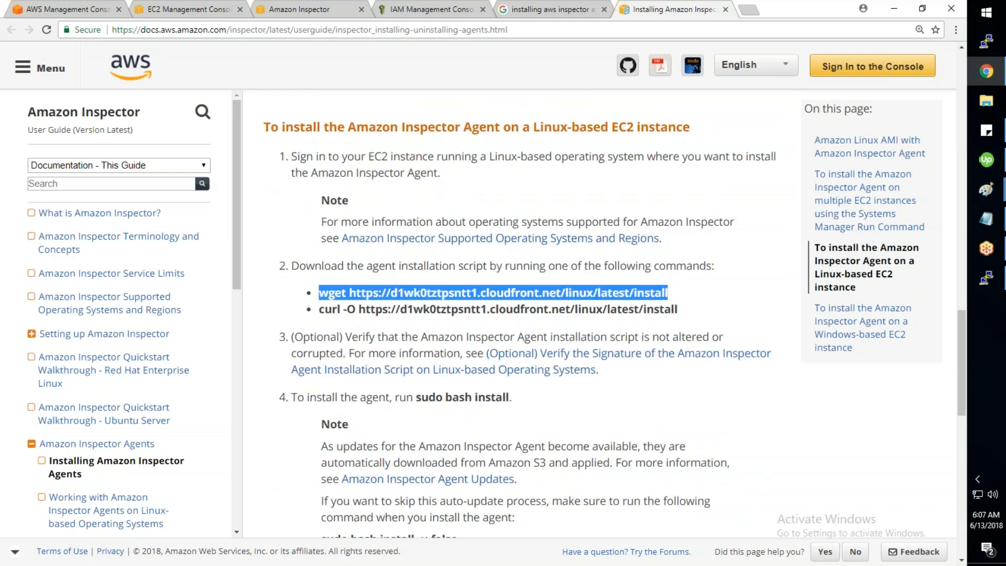
{"action": "scroll", "coordinate": [518, 314], "scroll_direction": "up", "scroll_amount": 3}
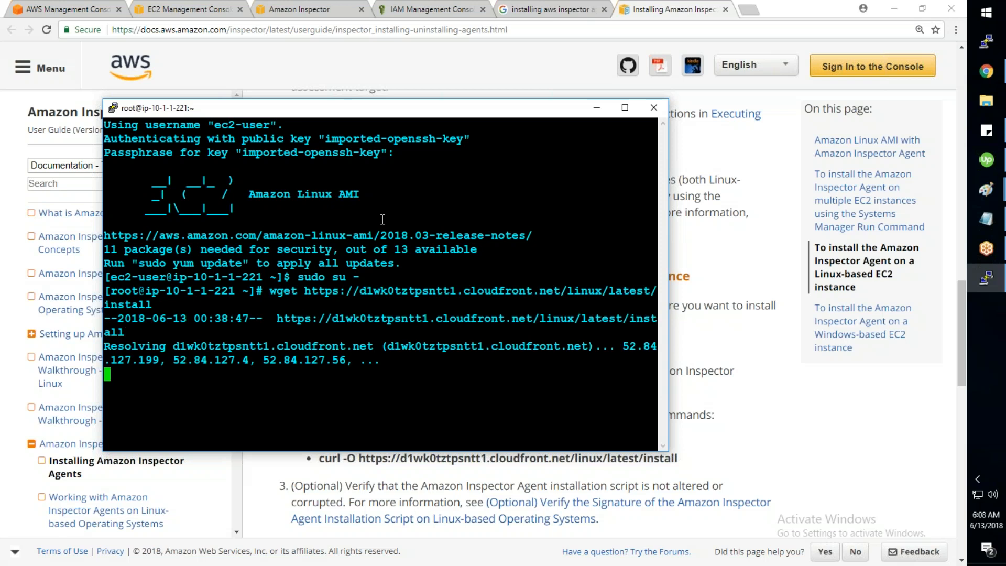
Step: List the home folder with ll and ls to check the install file's permissions
{"action": "type", "text": "ll"}
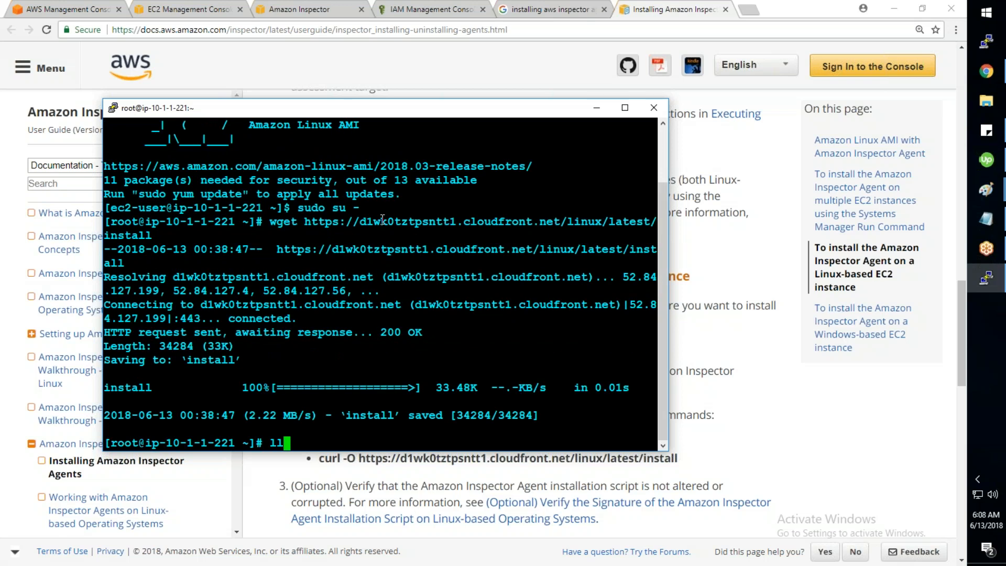
{"action": "key", "text": "Return"}
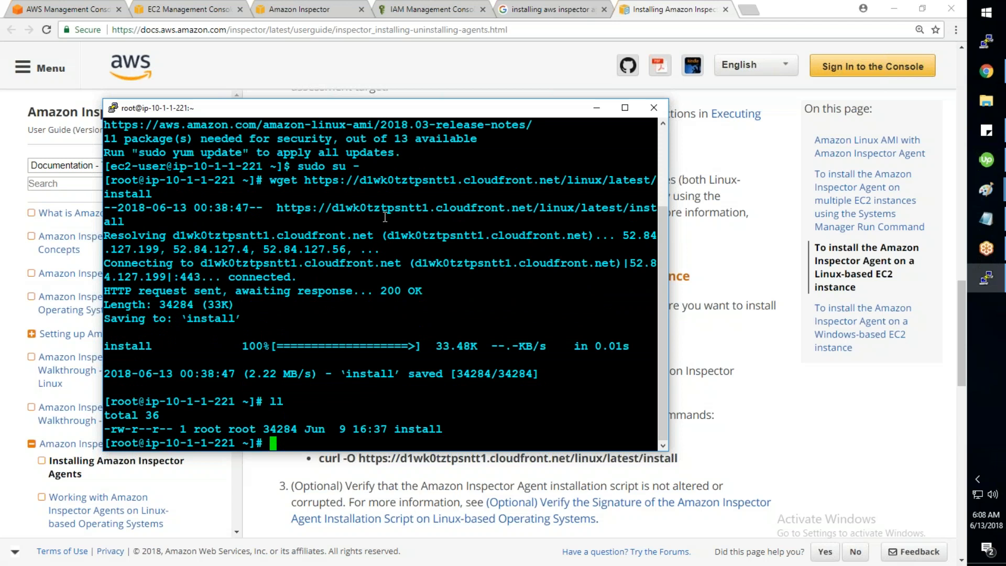
{"action": "type", "text": "clear"}
{"action": "key", "text": "Return"}
{"action": "type", "text": "ls"}
{"action": "key", "text": "Return"}
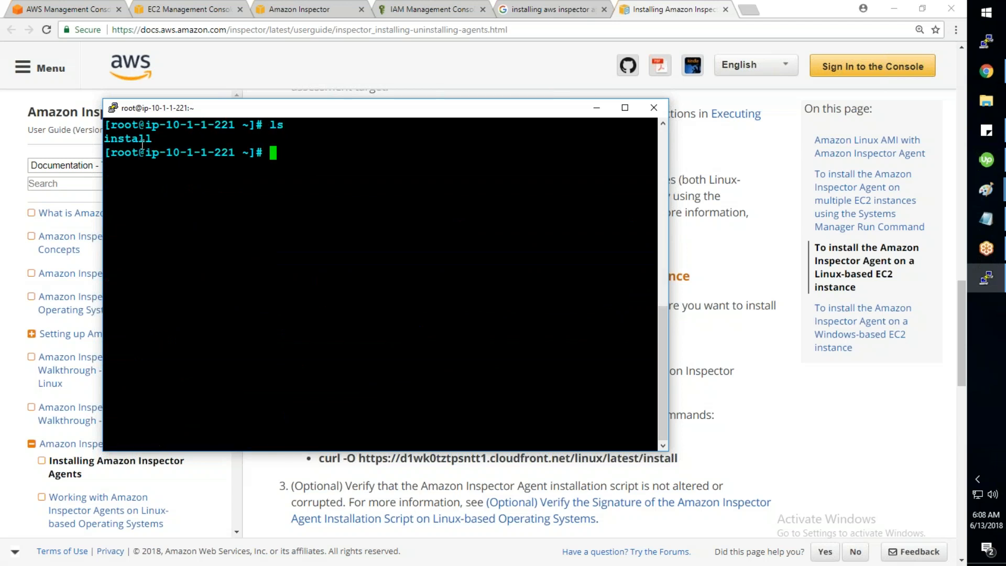
{"action": "type", "text": "ll"}
{"action": "key", "text": "Return"}
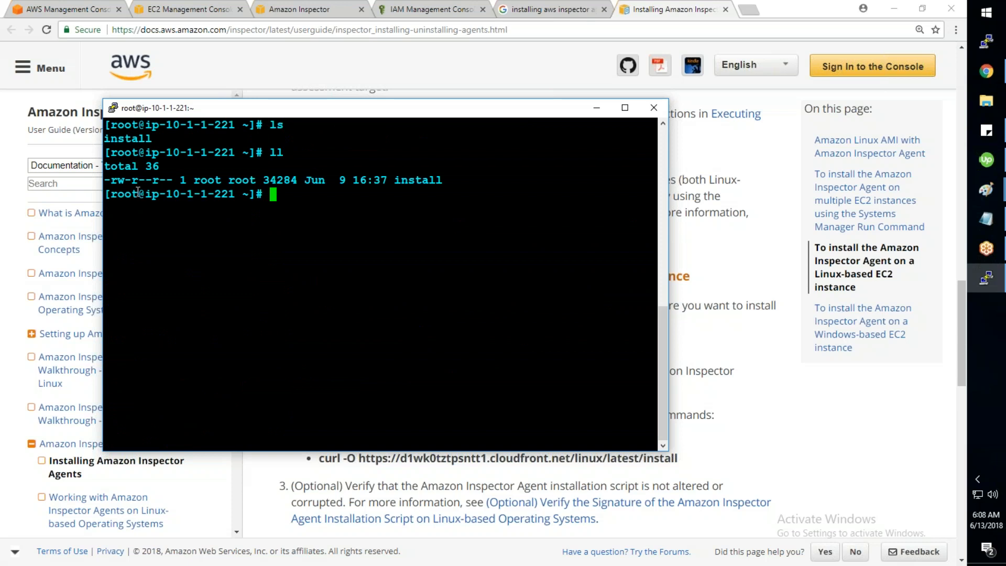
{"action": "left_click_drag", "start_coordinate": [114, 180], "coordinate": [120, 181]}
{"action": "left_click", "coordinate": [342, 204]}
Step: Run 'chmod 700 install', confirm it is executable, and run ./install to finish
{"action": "type", "text": "chmod 700 ins"}
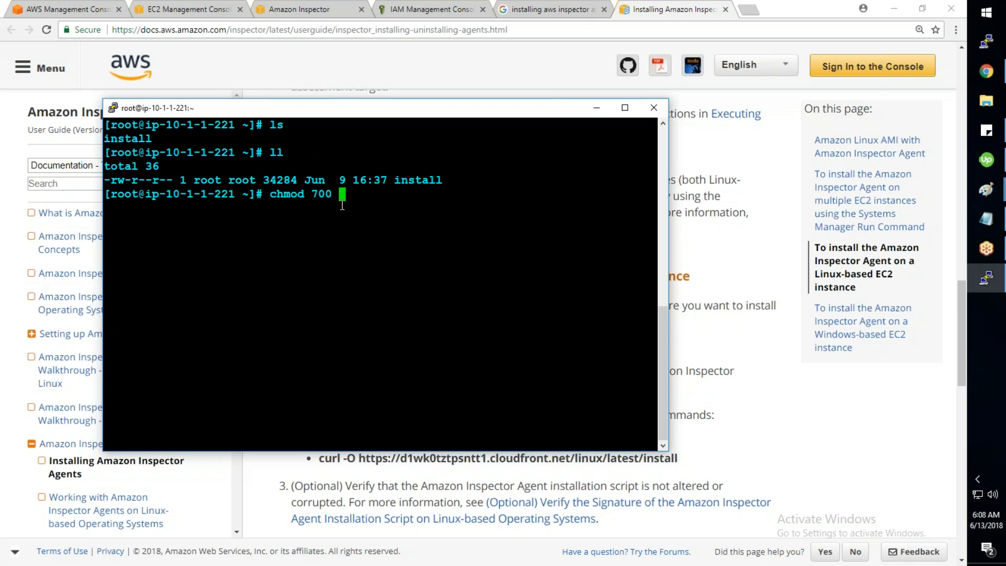
{"action": "key", "text": "Tab"}
{"action": "key", "text": "Return"}
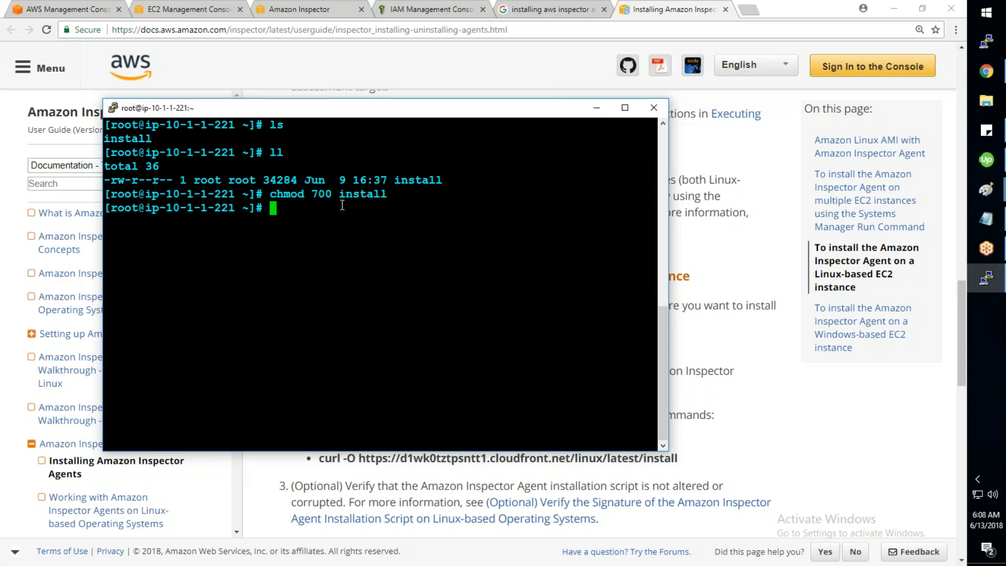
{"action": "type", "text": "ll"}
{"action": "key", "text": "Return"}
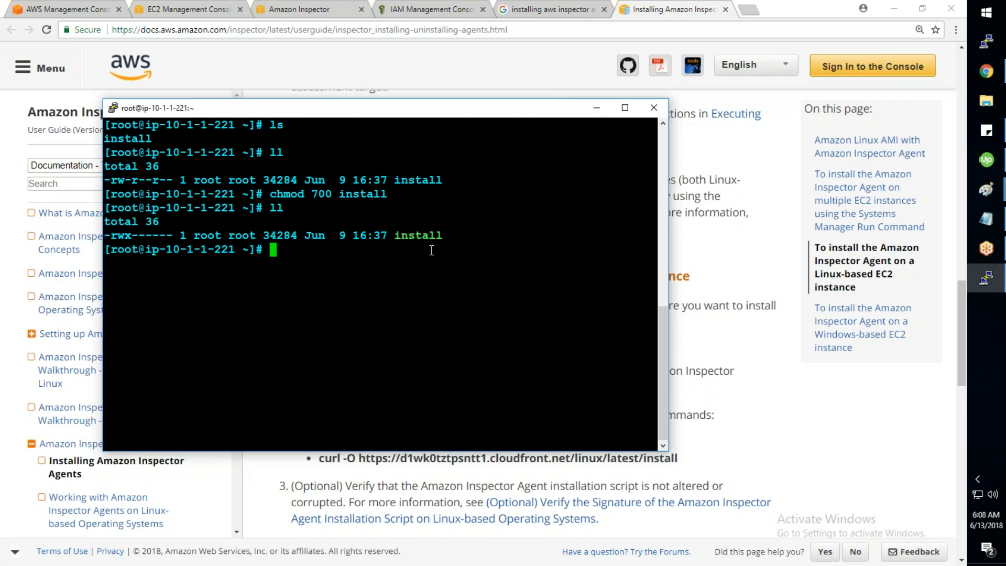
{"action": "type", "text": "./i"}
{"action": "key", "text": "Tab"}
{"action": "key", "text": "Return"}
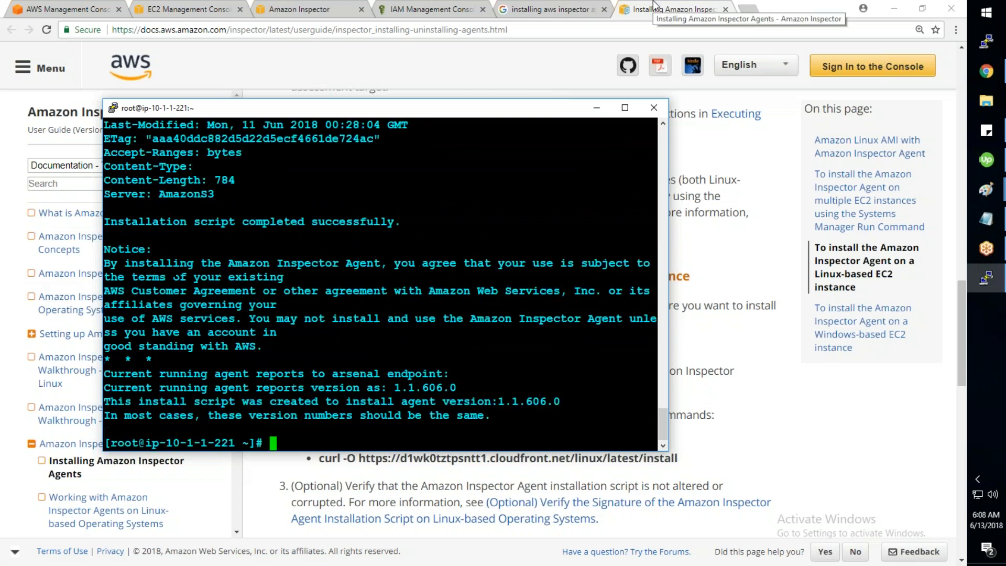
{"action": "left_click", "coordinate": [314, 15]}
Step: Start a new Inspector assessment target named AWS-Training-007
{"action": "left_click", "coordinate": [36, 86]}
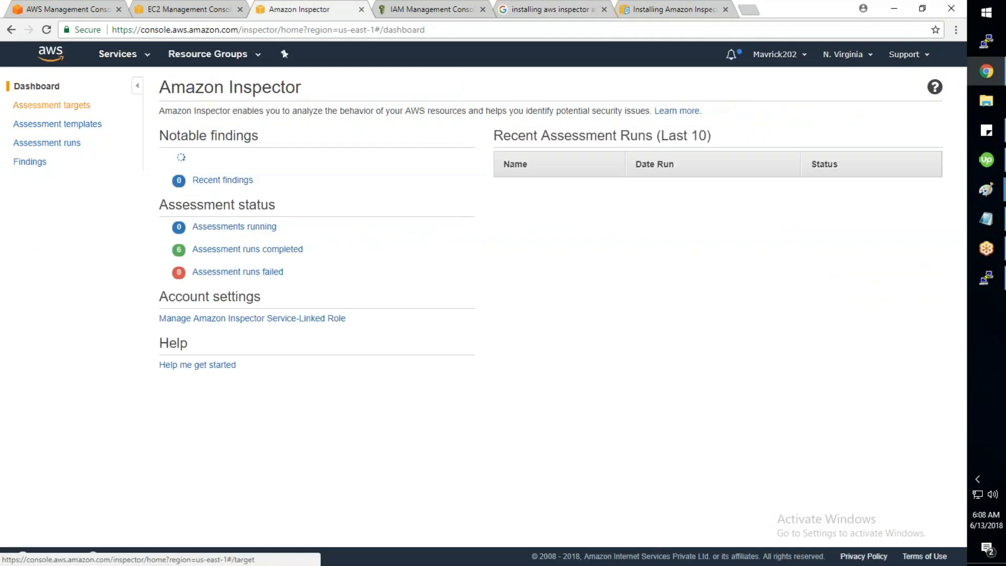
{"action": "left_click", "coordinate": [51, 105]}
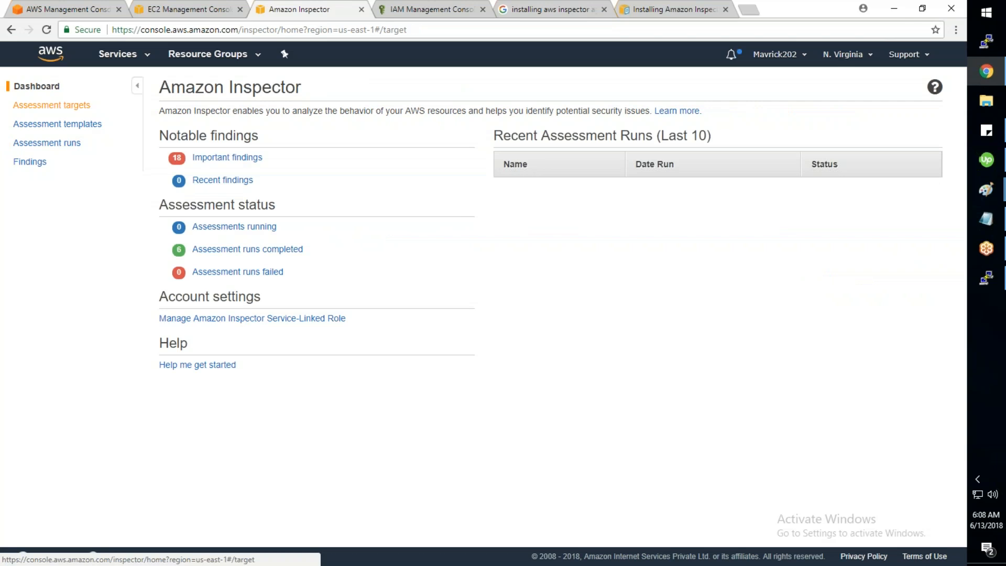
{"action": "left_click", "coordinate": [179, 138]}
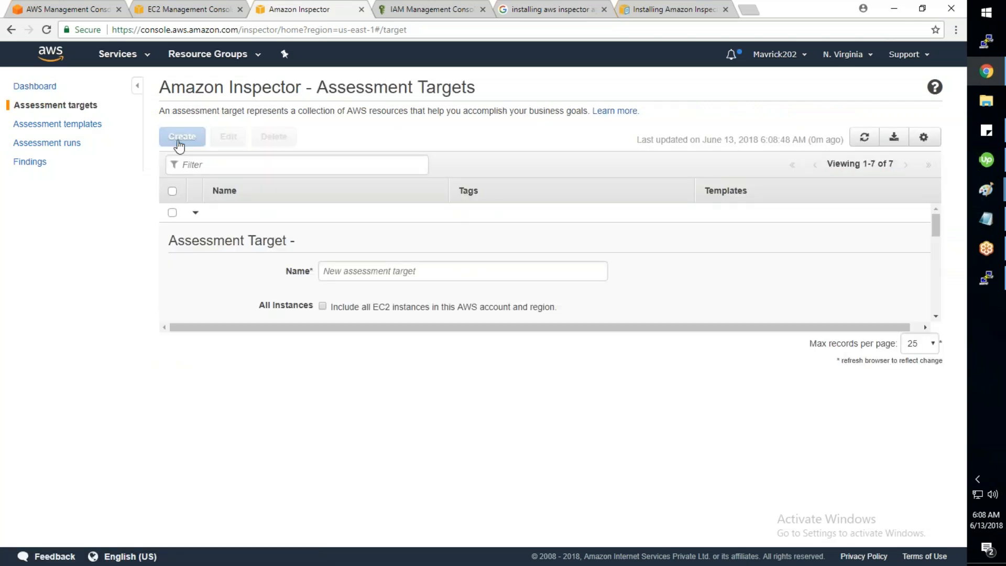
{"action": "left_click", "coordinate": [381, 269]}
{"action": "type", "text": "AWS-Train"}
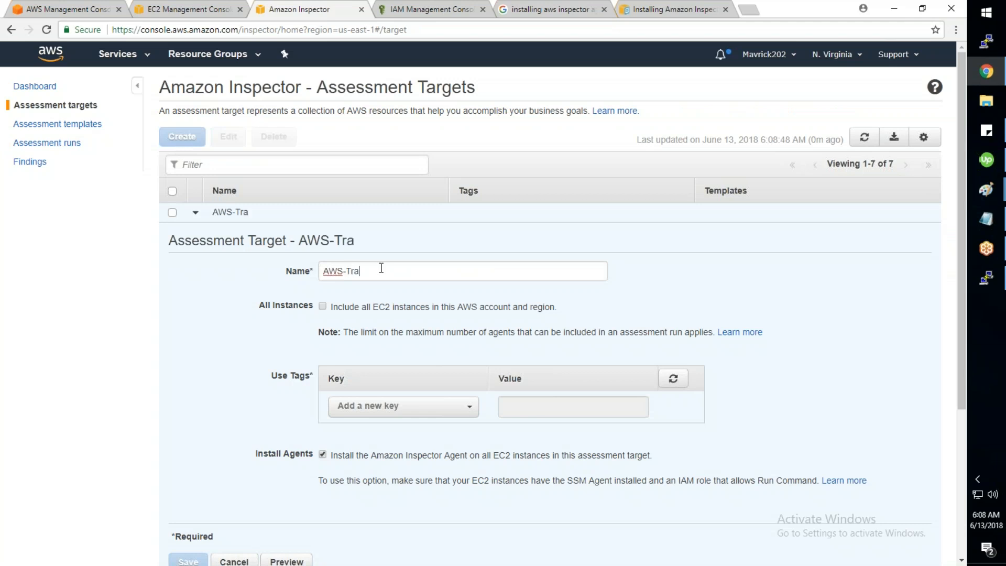
{"action": "key", "text": "BackSpace"}
{"action": "type", "text": "ining-00"}
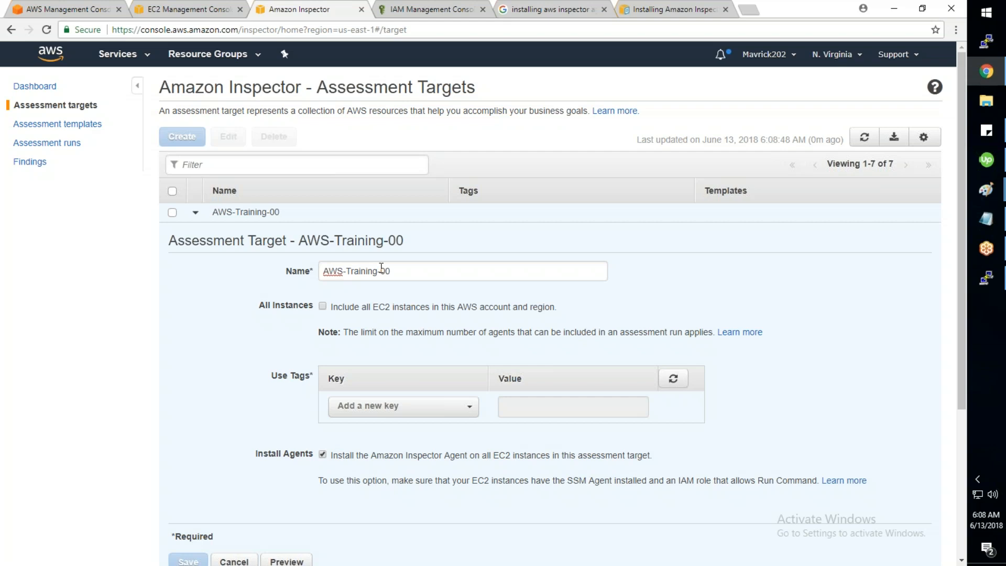
{"action": "type", "text": "6"}
{"action": "key", "text": "BackSpace"}
{"action": "type", "text": "7"}
{"action": "key", "text": "Tab"}
Step: Tag the target with key Env and value Prod
{"action": "left_click", "coordinate": [403, 409]}
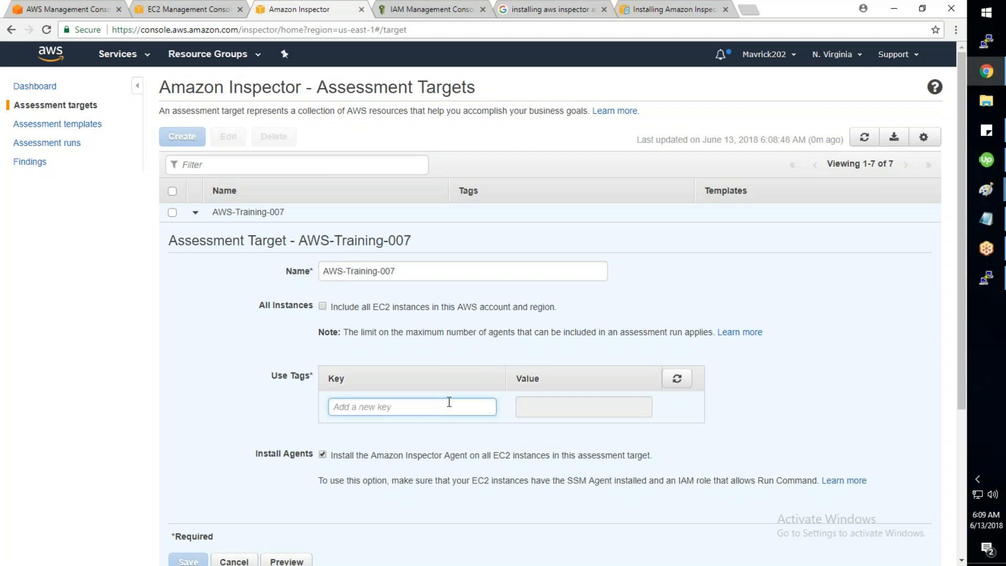
{"action": "type", "text": "E"}
{"action": "left_click", "coordinate": [679, 386]}
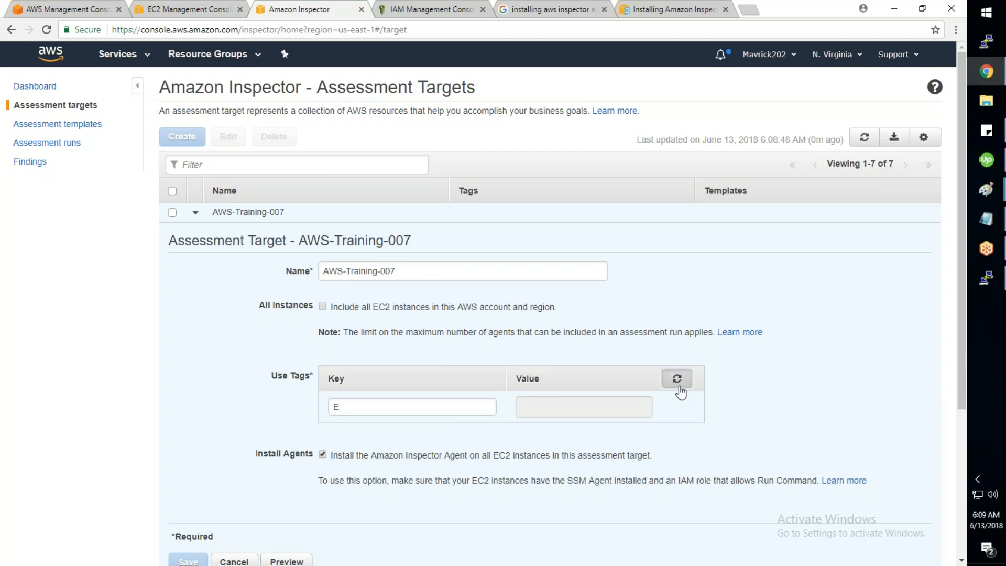
{"action": "left_click", "coordinate": [353, 428]}
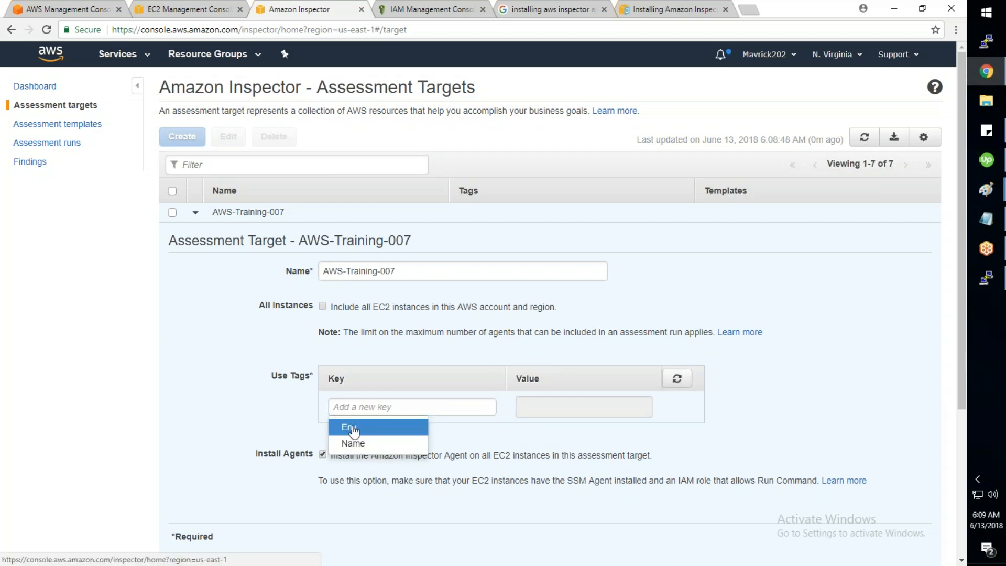
{"action": "left_click", "coordinate": [471, 408]}
{"action": "left_click", "coordinate": [473, 445]}
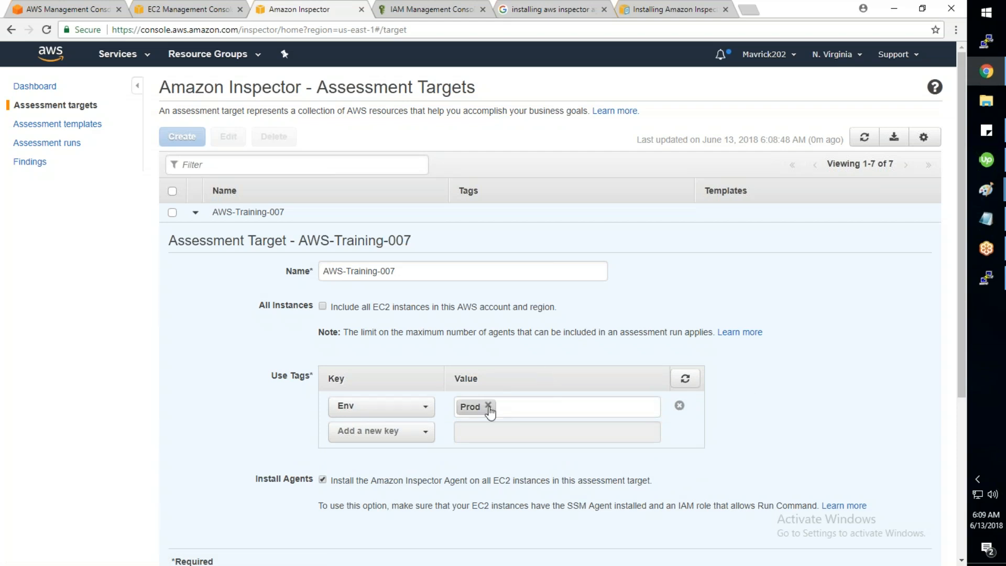
Step: Turn off automatic Inspector Agent installation and save the target
{"action": "scroll", "coordinate": [490, 412], "scroll_direction": "down", "scroll_amount": 2}
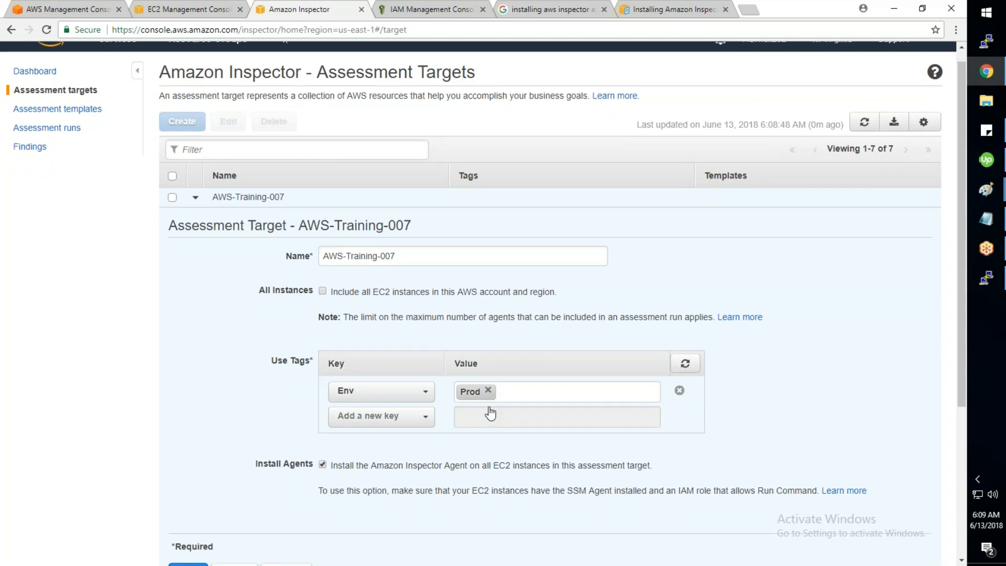
{"action": "scroll", "coordinate": [490, 413], "scroll_direction": "down", "scroll_amount": 1}
{"action": "left_click_drag", "start_coordinate": [651, 372], "coordinate": [541, 372]}
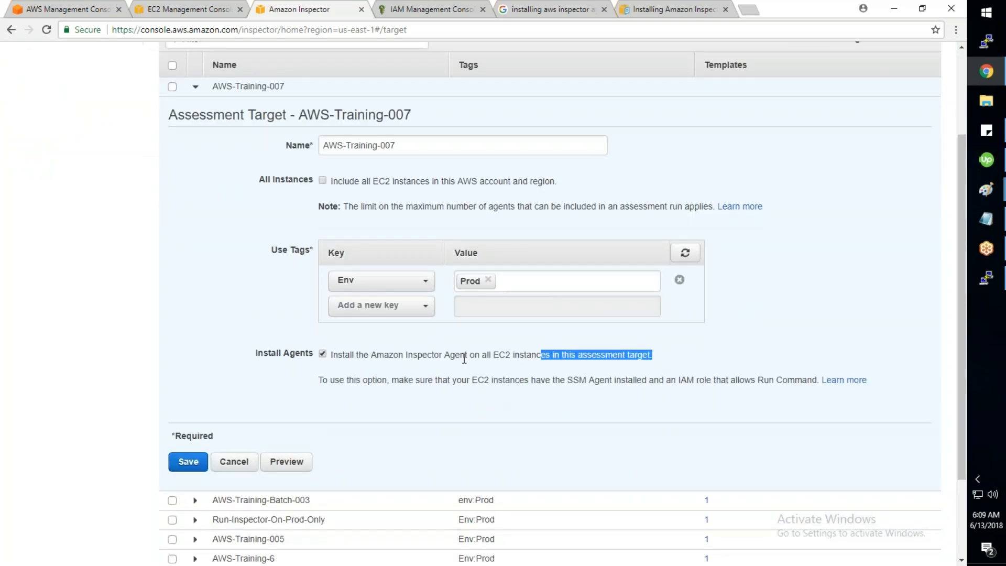
{"action": "left_click_drag", "start_coordinate": [408, 379], "coordinate": [659, 394]}
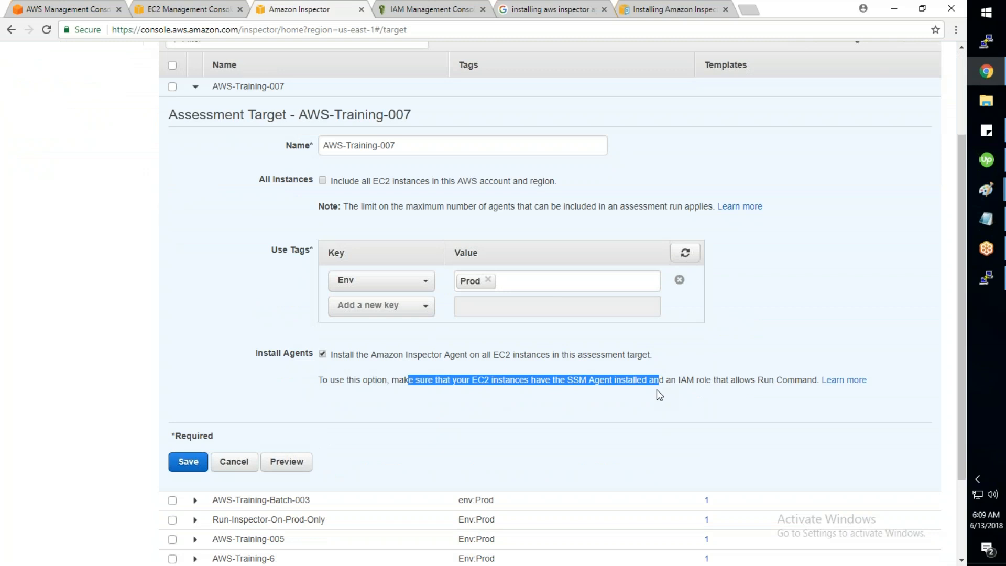
{"action": "left_click_drag", "start_coordinate": [319, 379], "coordinate": [778, 381]}
{"action": "left_click", "coordinate": [320, 355]}
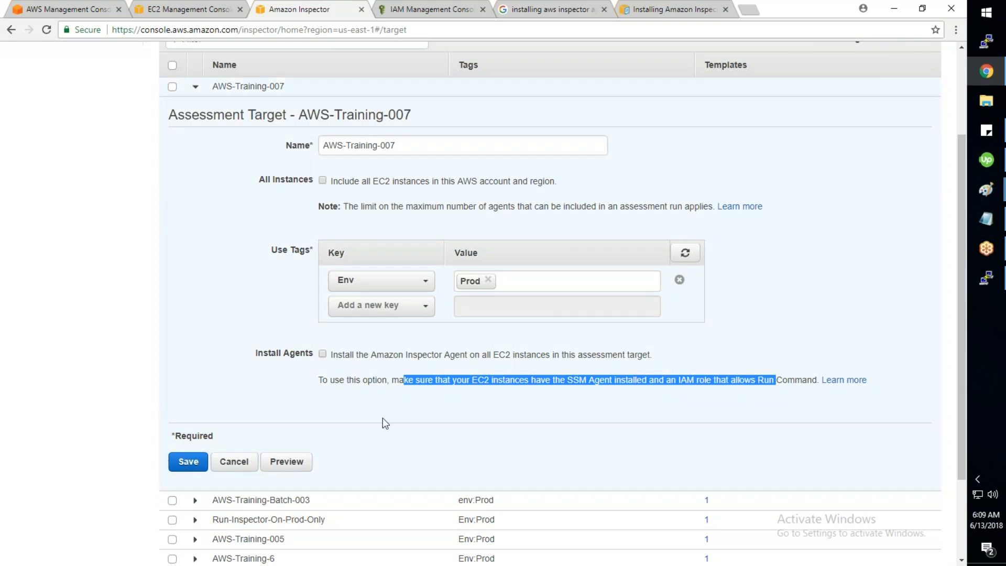
{"action": "scroll", "coordinate": [385, 423], "scroll_direction": "down", "scroll_amount": 1}
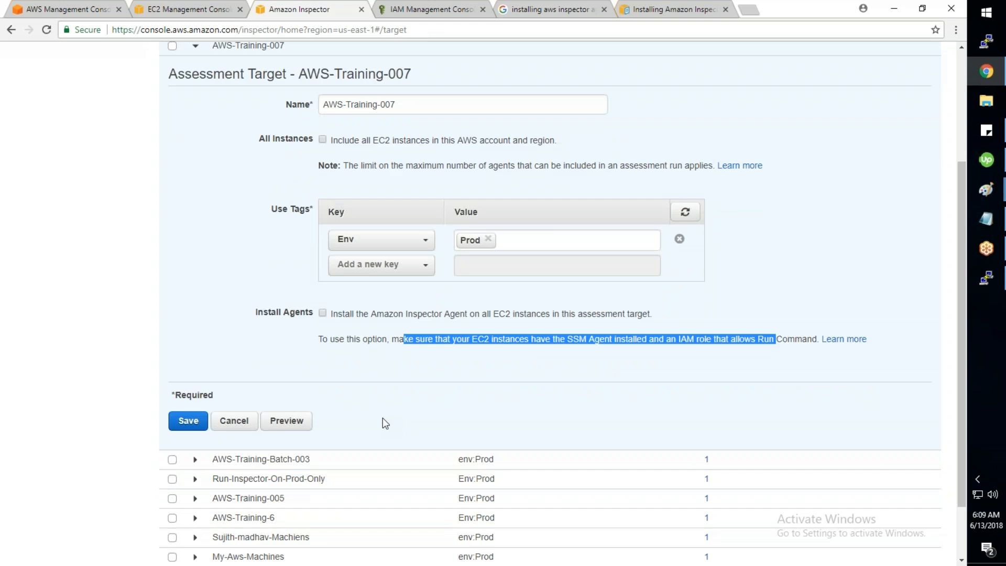
{"action": "left_click", "coordinate": [188, 399]}
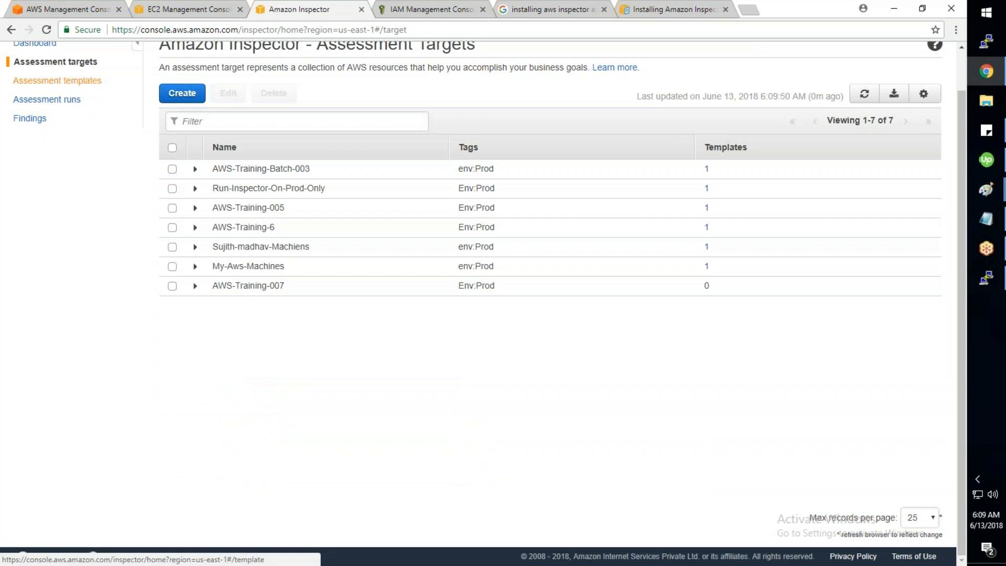
Step: Start a new assessment template named AWS-Training-007 using the AWS-Training-007 target
{"action": "left_click", "coordinate": [64, 129]}
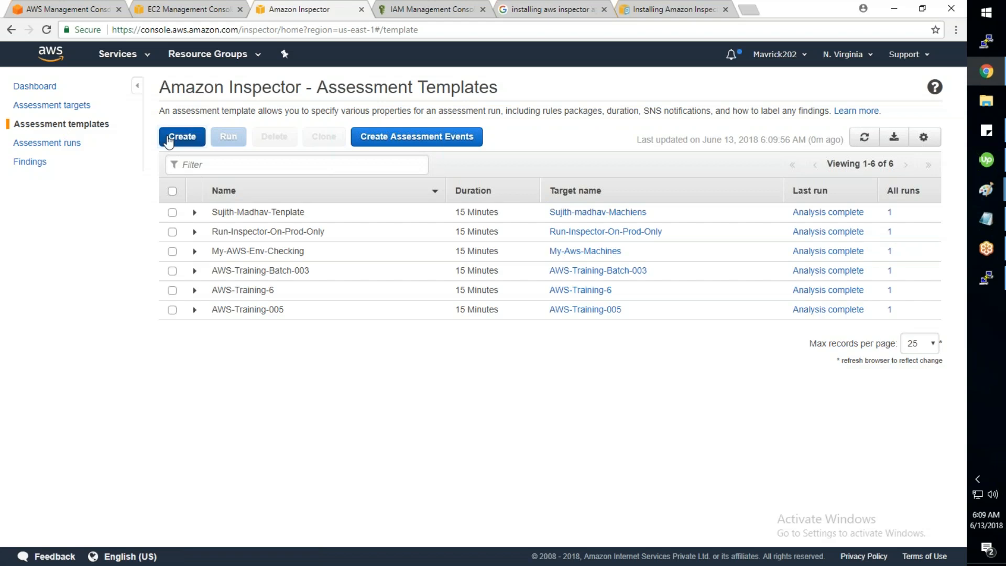
{"action": "left_click", "coordinate": [169, 139]}
{"action": "left_click", "coordinate": [353, 270]}
{"action": "type", "text": "AWS"}
{"action": "type", "text": "-Tra"}
{"action": "key", "text": "BackSpace"}
{"action": "type", "text": "ra"}
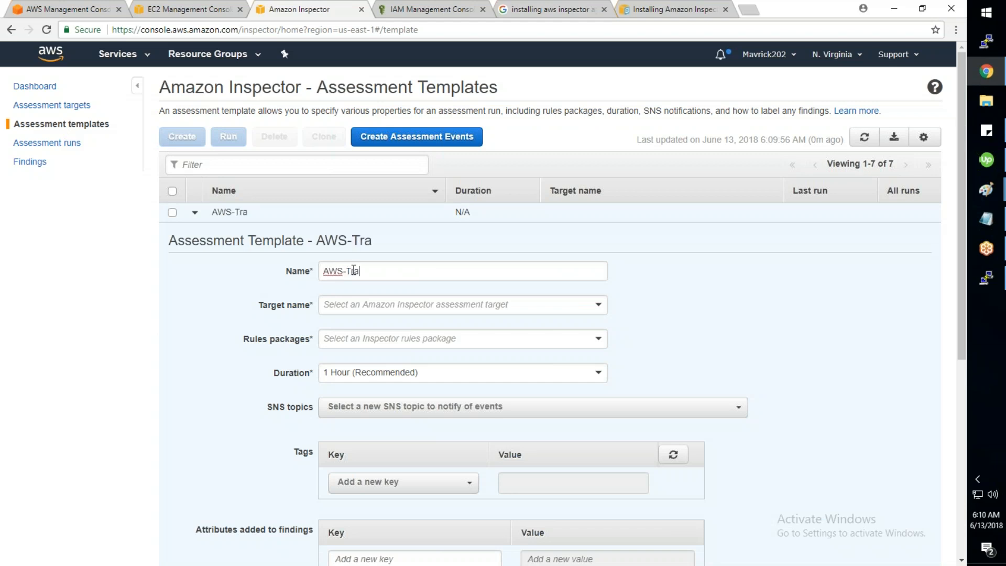
{"action": "type", "text": "ining-007"}
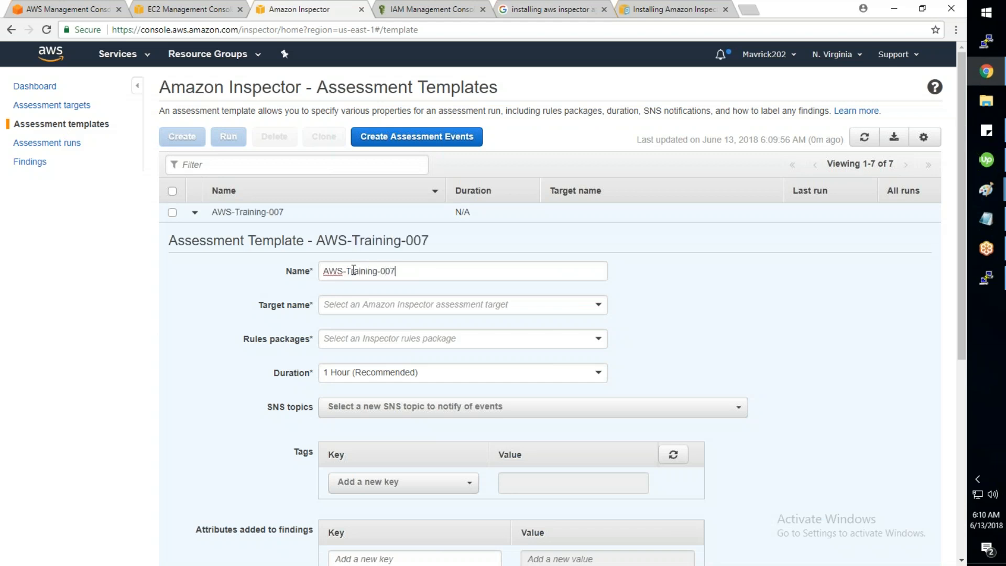
{"action": "left_click", "coordinate": [369, 309]}
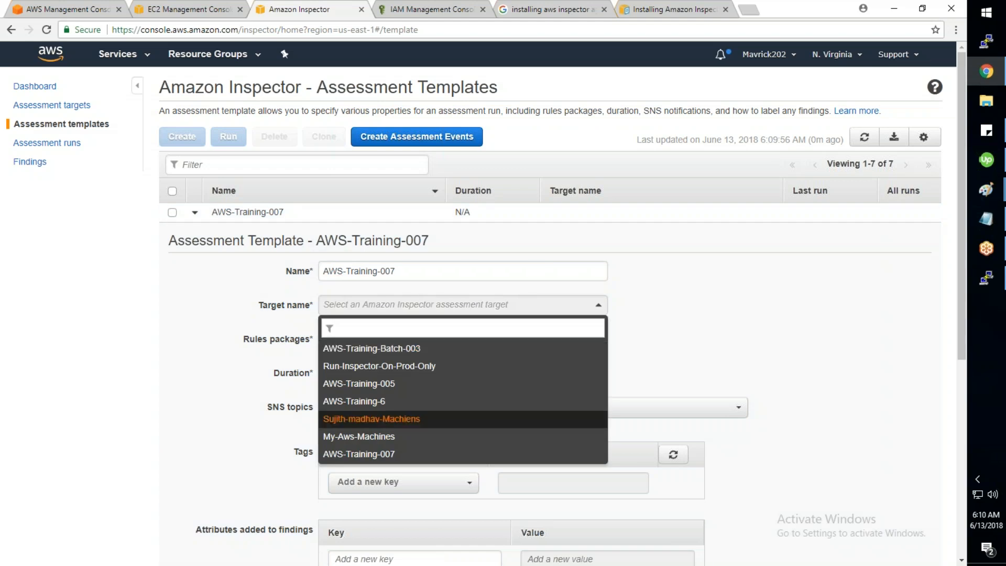
{"action": "left_click", "coordinate": [359, 453]}
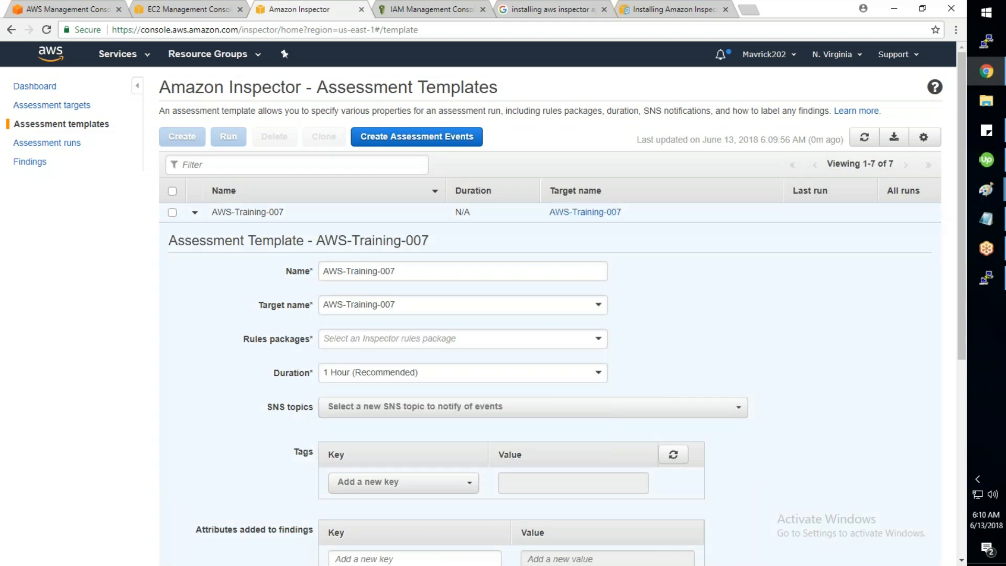
Step: Add the Security Best Practices, Runtime Behavior Analysis, CVE and CIS Benchmarks rules packages
{"action": "left_click", "coordinate": [426, 343]}
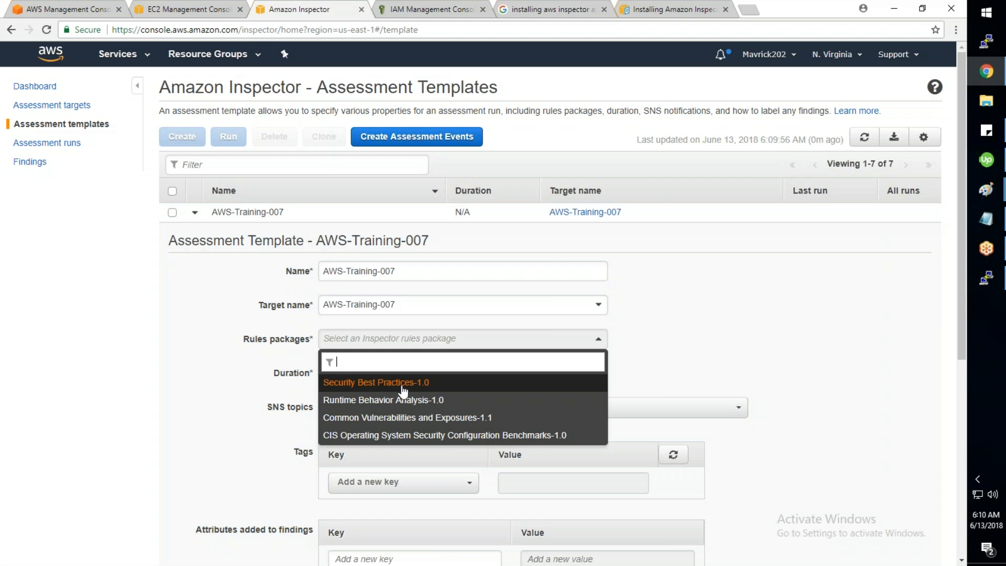
{"action": "left_click", "coordinate": [402, 390]}
{"action": "left_click", "coordinate": [416, 361]}
{"action": "left_click", "coordinate": [410, 395]}
{"action": "left_click", "coordinate": [410, 395]}
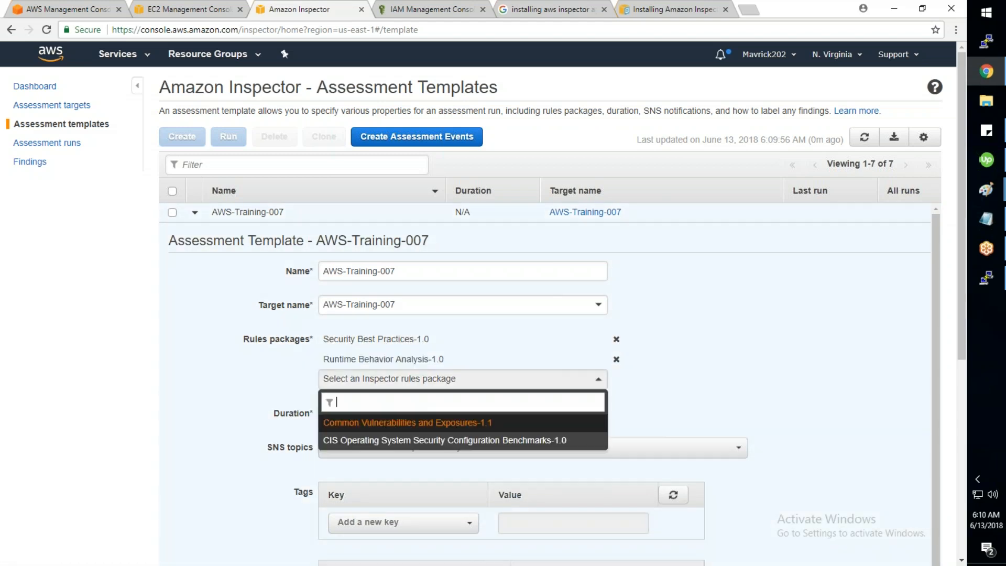
{"action": "left_click", "coordinate": [412, 420]}
{"action": "left_click", "coordinate": [411, 401]}
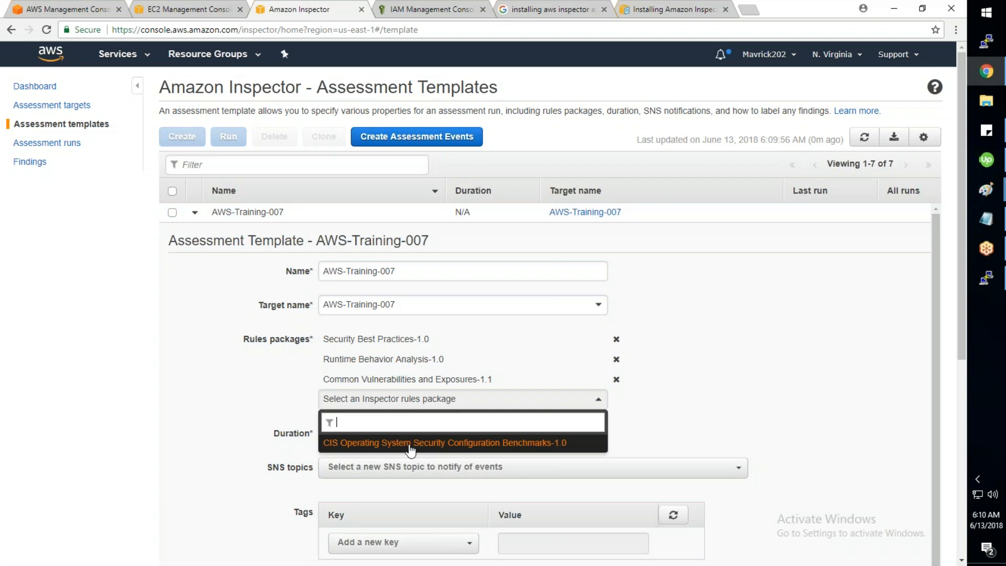
{"action": "left_click", "coordinate": [410, 444]}
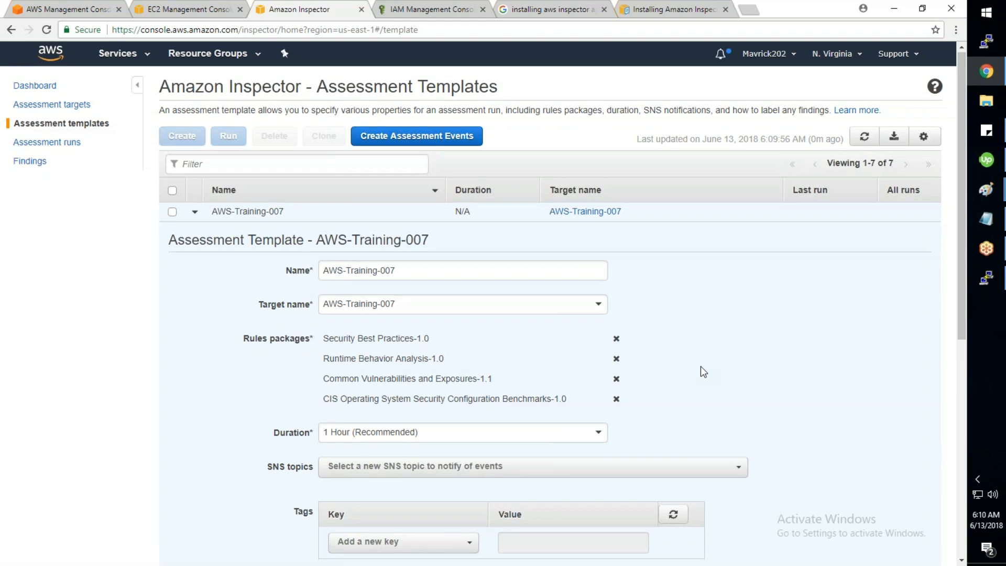
Step: Set the duration to 15 Minutes, create the template, and go to Assessment runs
{"action": "scroll", "coordinate": [700, 366], "scroll_direction": "down", "scroll_amount": 5}
{"action": "left_click", "coordinate": [385, 181]}
{"action": "left_click", "coordinate": [388, 224]}
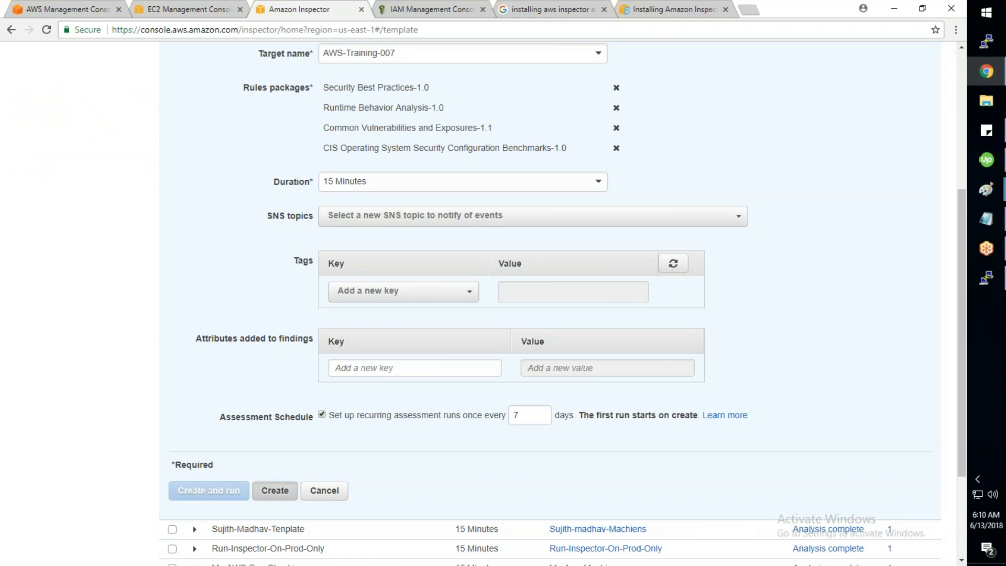
{"action": "left_click", "coordinate": [275, 490]}
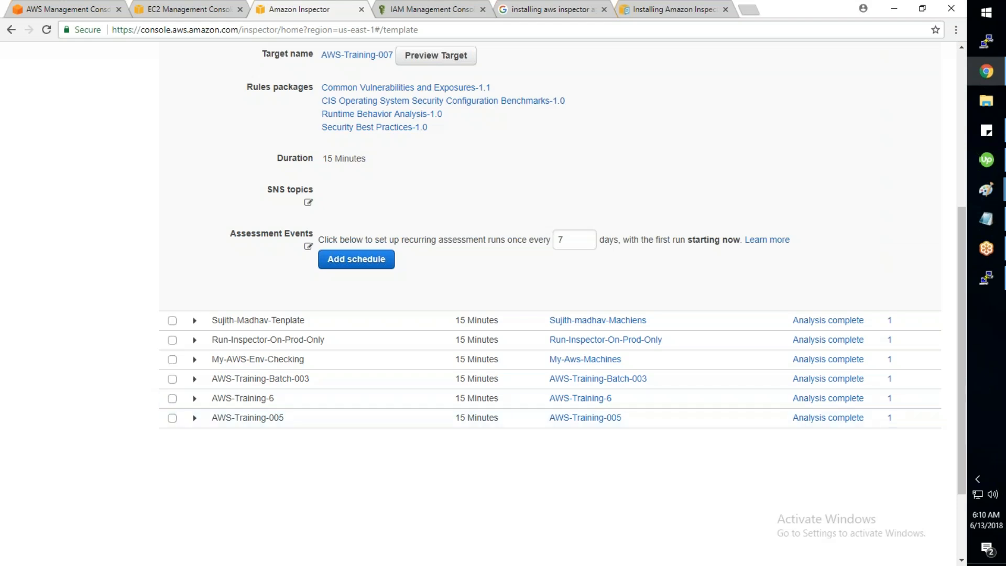
{"action": "scroll", "coordinate": [557, 304], "scroll_direction": "up", "scroll_amount": 1}
{"action": "scroll", "coordinate": [558, 304], "scroll_direction": "up", "scroll_amount": 4}
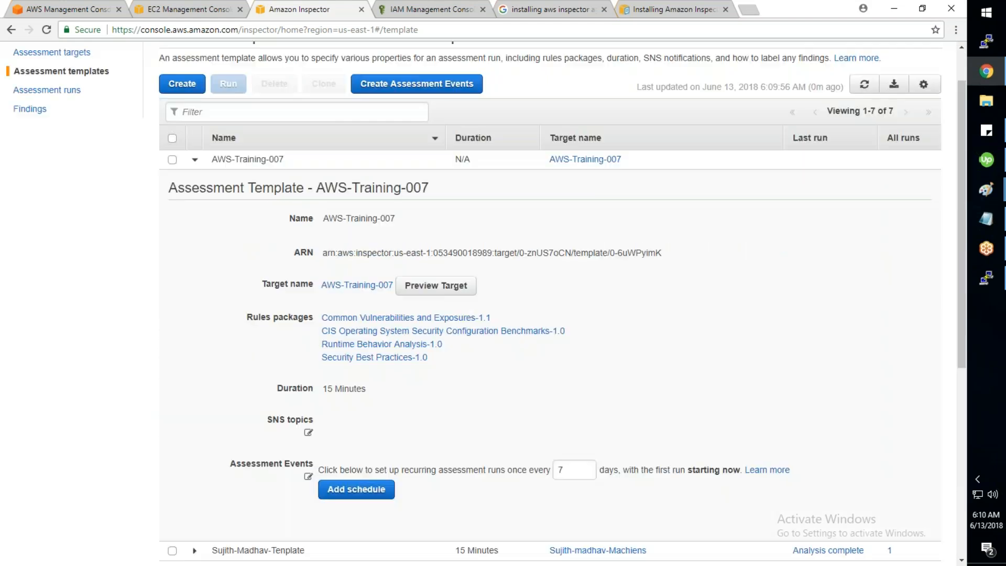
{"action": "scroll", "coordinate": [550, 303], "scroll_direction": "up", "scroll_amount": 1}
{"action": "left_click", "coordinate": [60, 120]}
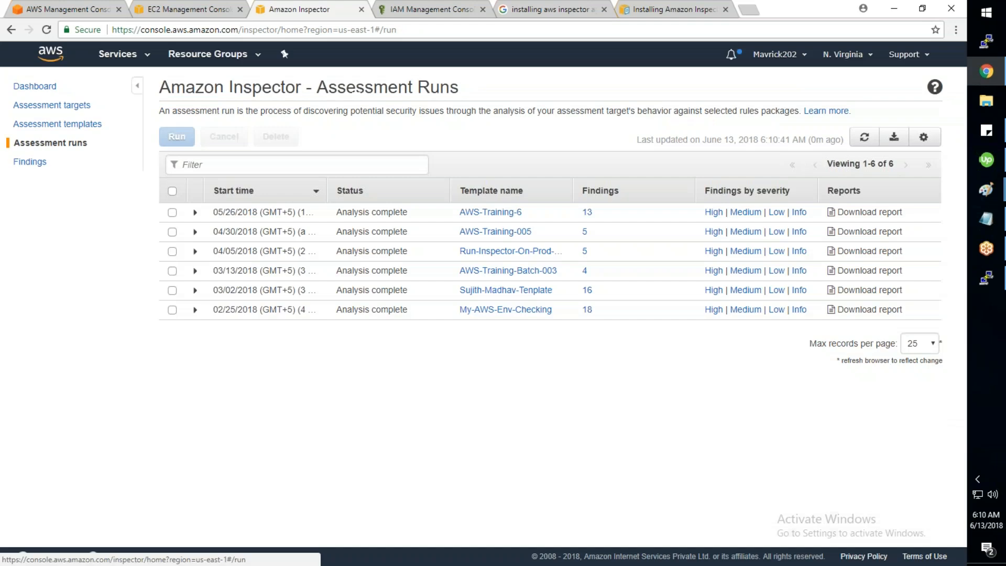
Step: Run the AWS-Training-007 template and confirm its new run shows Collecting data
{"action": "left_click", "coordinate": [50, 124]}
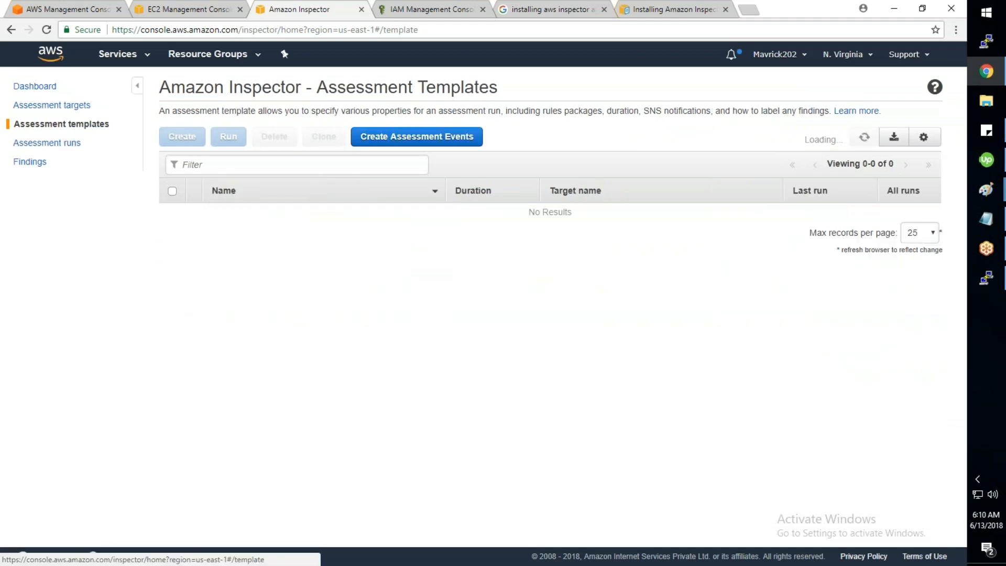
{"action": "left_click", "coordinate": [171, 309]}
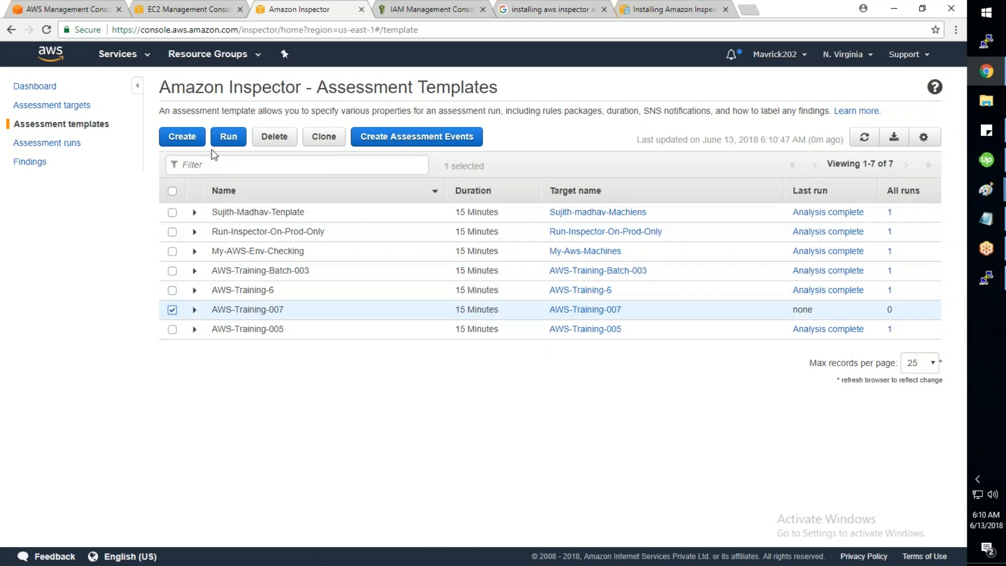
{"action": "left_click", "coordinate": [225, 137]}
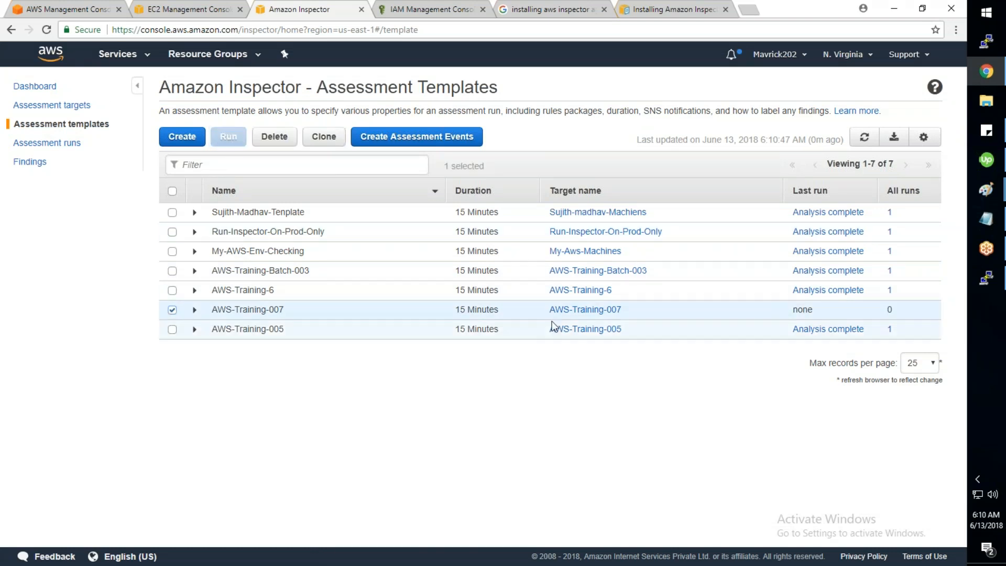
{"action": "left_click_drag", "start_coordinate": [356, 94], "coordinate": [251, 92]}
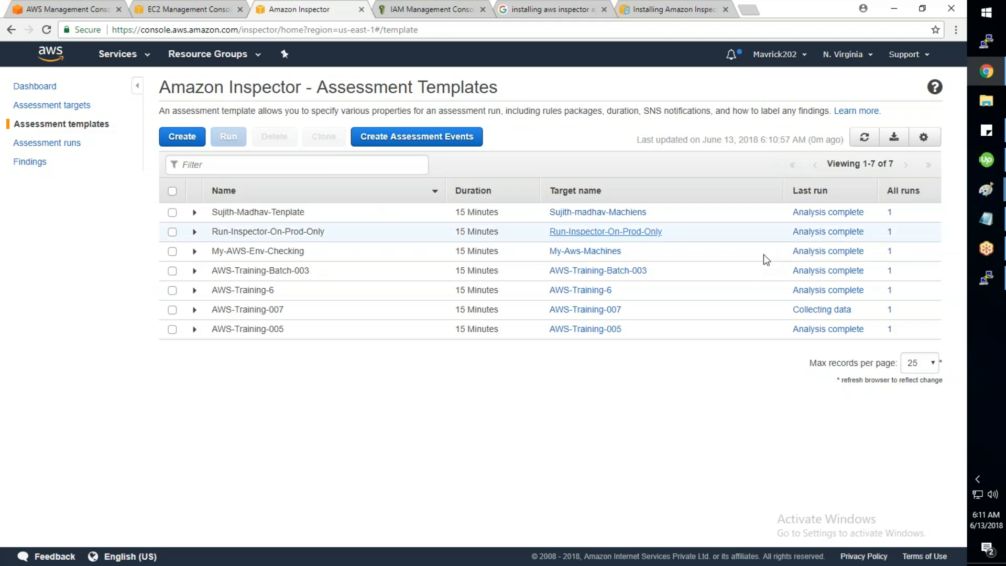
{"action": "left_click_drag", "start_coordinate": [813, 309], "coordinate": [851, 310]}
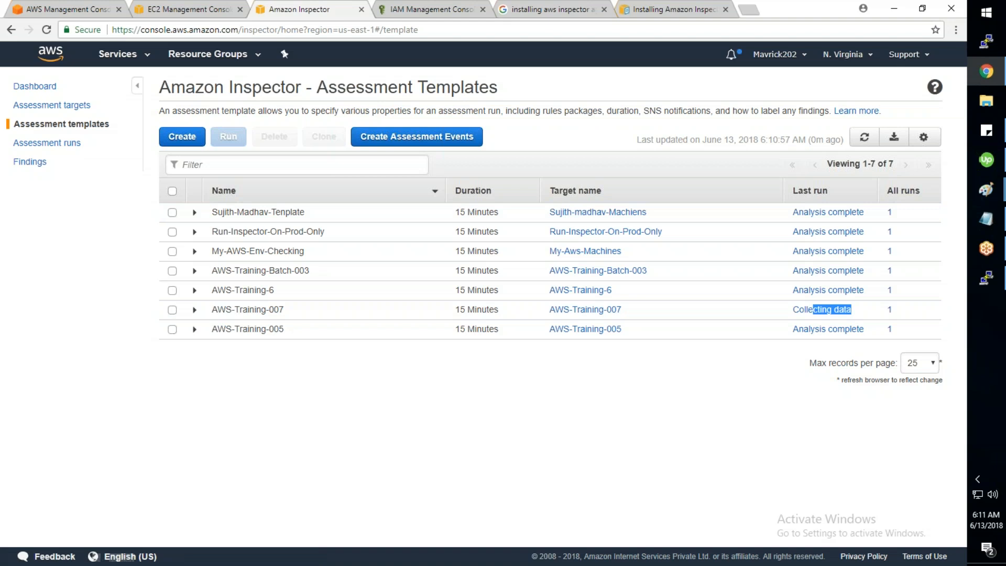
{"action": "left_click", "coordinate": [67, 145]}
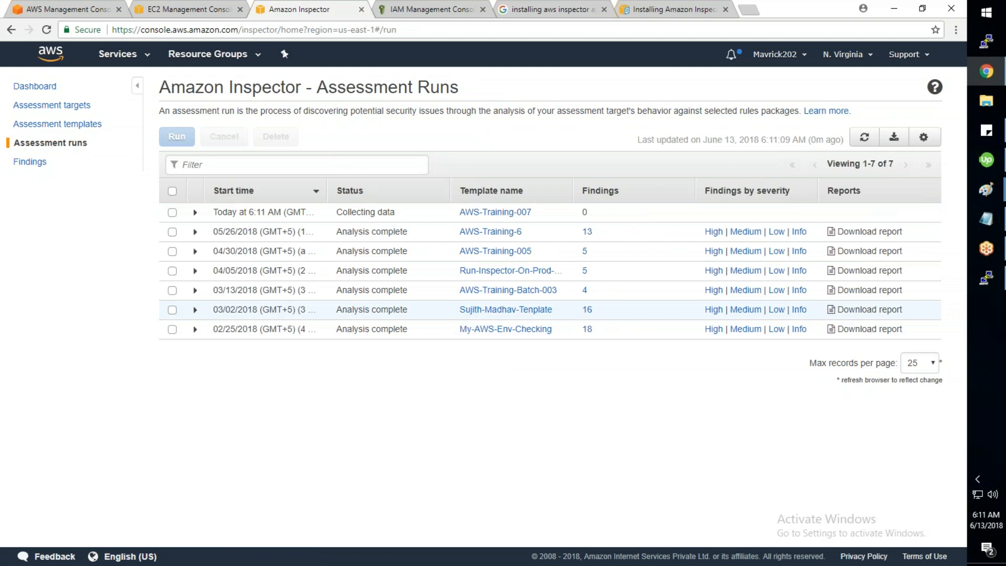
{"action": "triple_click", "coordinate": [339, 213]}
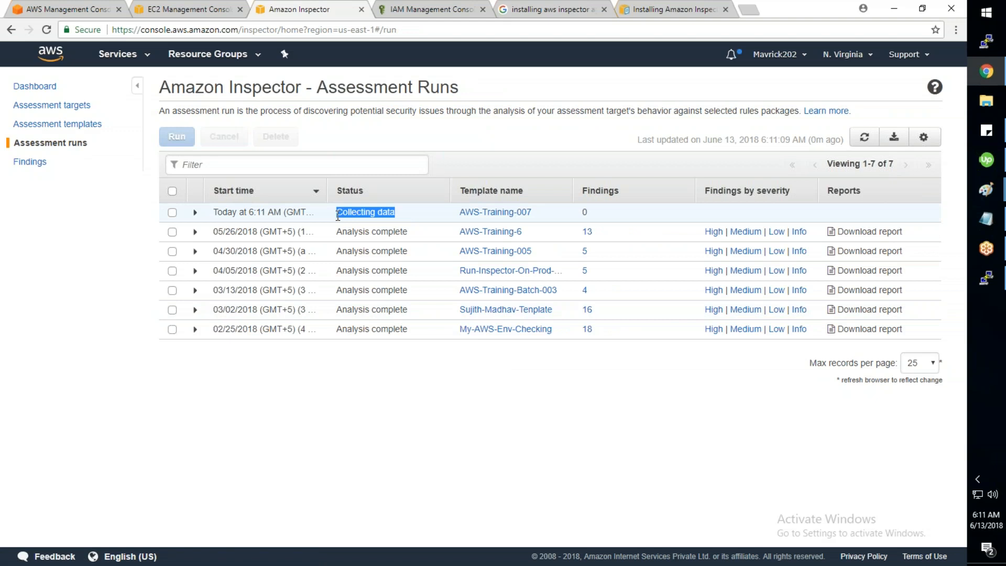
Step: From the console home, open Secrets Manager in a new browser tab and switch to it
{"action": "left_click", "coordinate": [408, 14]}
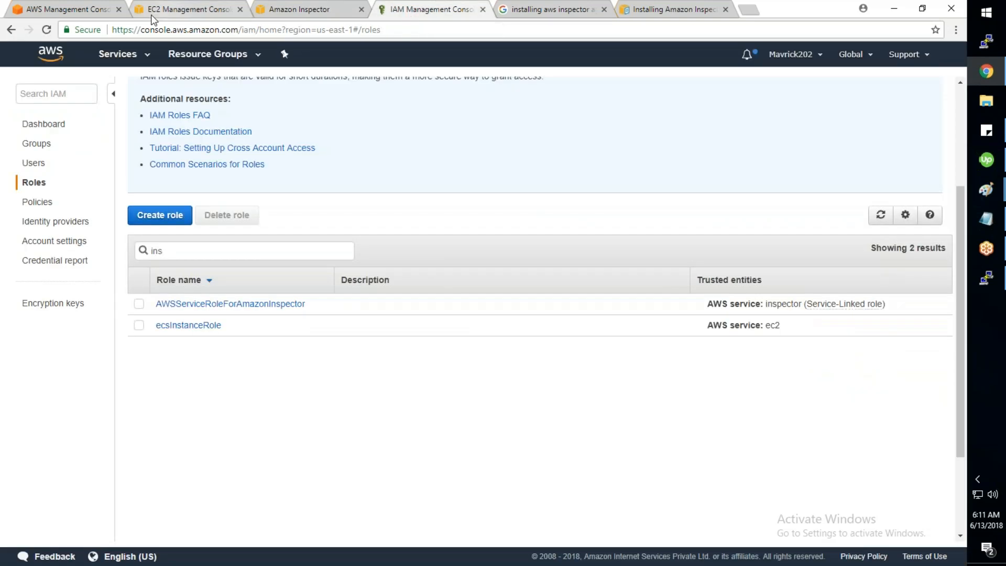
{"action": "left_click", "coordinate": [78, 14]}
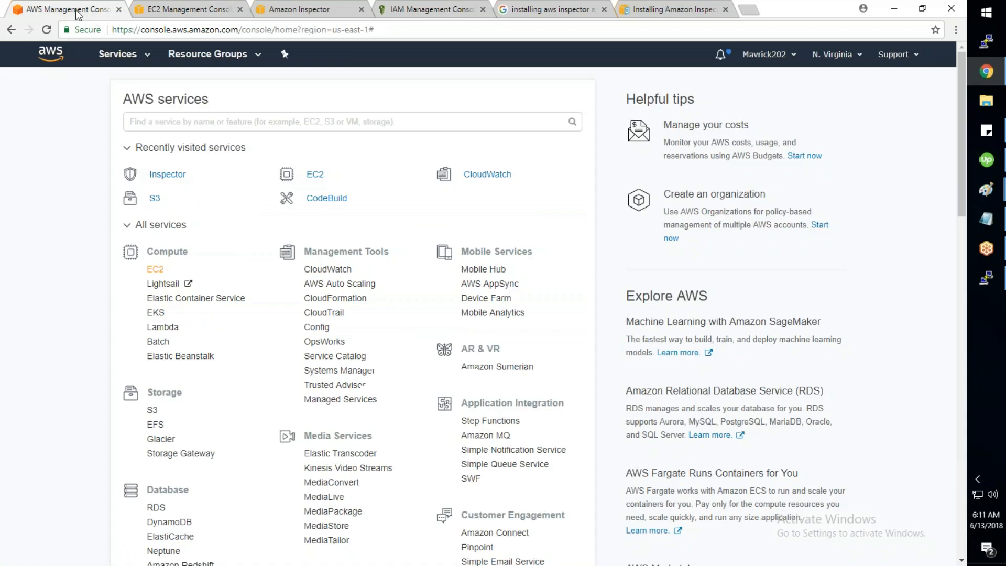
{"action": "scroll", "coordinate": [340, 263], "scroll_direction": "down", "scroll_amount": 13}
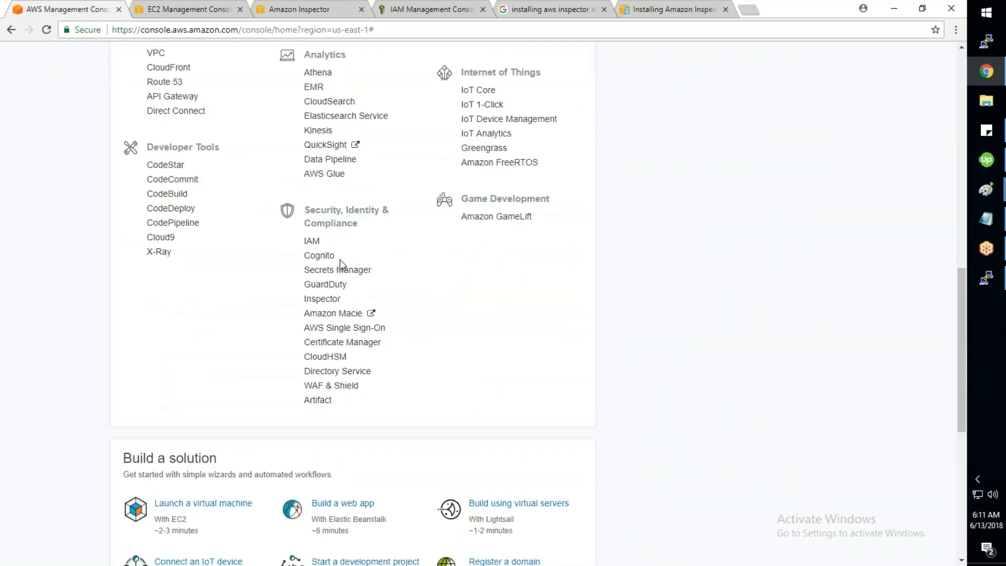
{"action": "scroll", "coordinate": [340, 263], "scroll_direction": "up", "scroll_amount": 1}
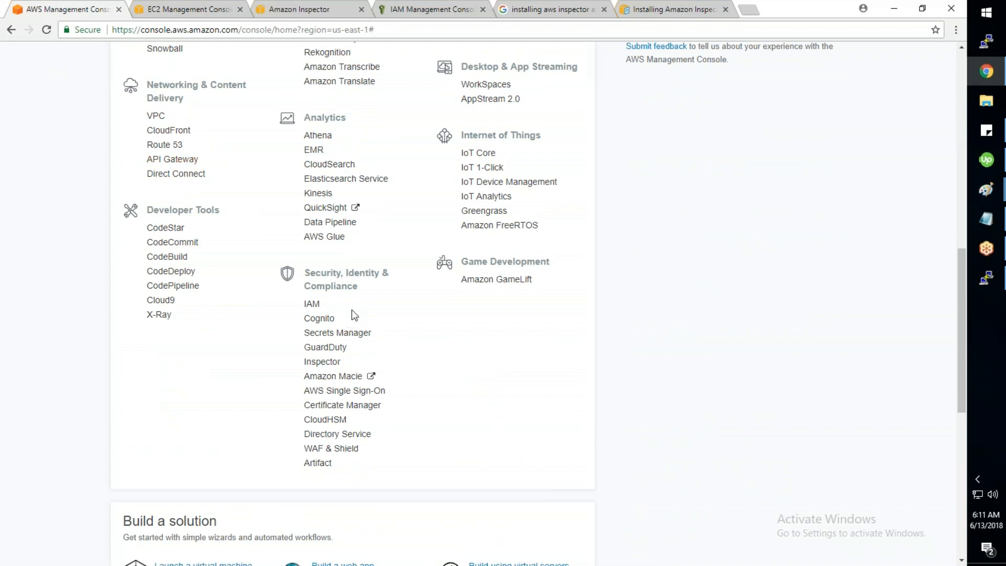
{"action": "scroll", "coordinate": [352, 312], "scroll_direction": "up", "scroll_amount": 2}
{"action": "scroll", "coordinate": [351, 310], "scroll_direction": "up", "scroll_amount": 1}
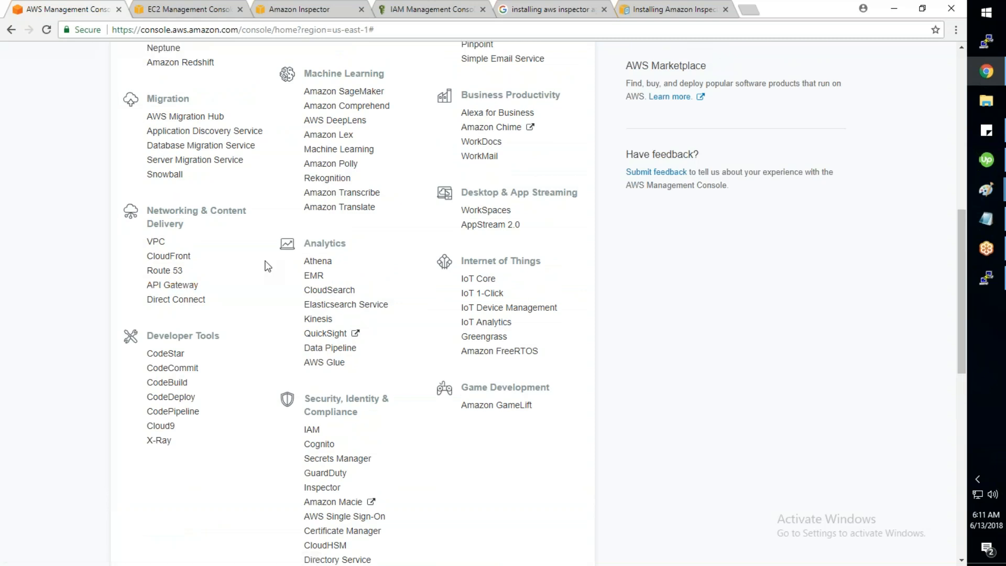
{"action": "scroll", "coordinate": [268, 266], "scroll_direction": "down", "scroll_amount": 1}
{"action": "scroll", "coordinate": [323, 340], "scroll_direction": "down", "scroll_amount": 1}
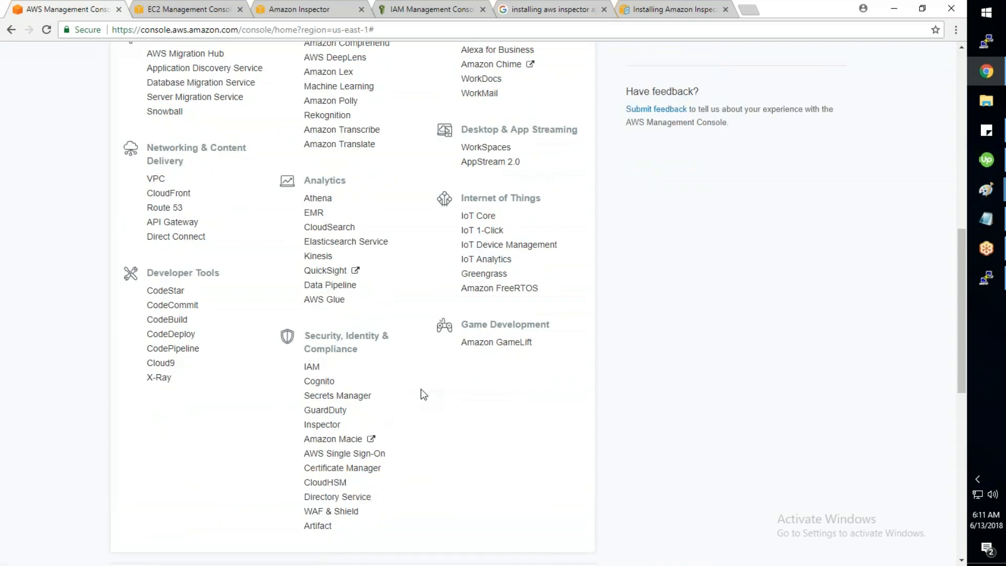
{"action": "scroll", "coordinate": [420, 394], "scroll_direction": "down", "scroll_amount": 1}
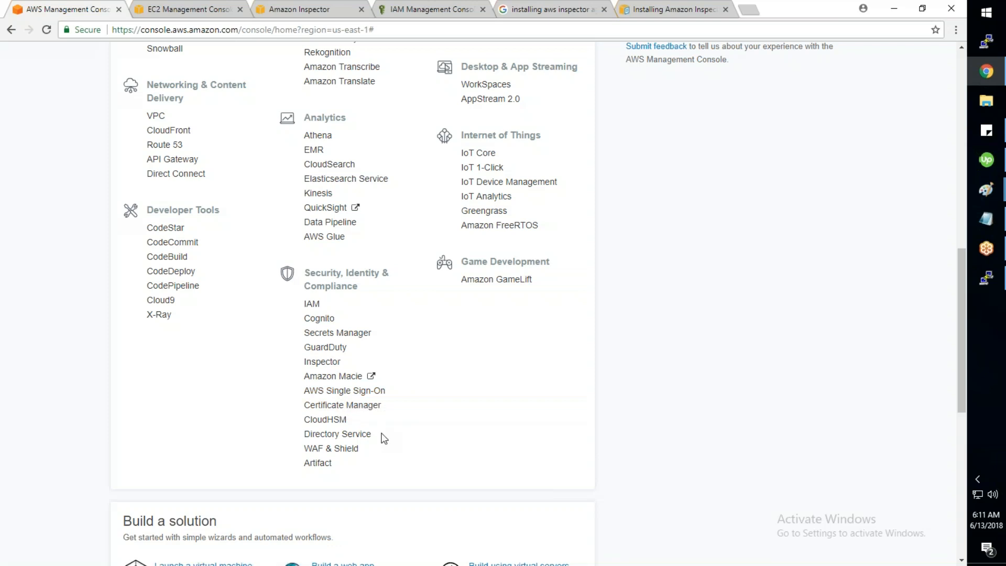
{"action": "right_click", "coordinate": [362, 339]}
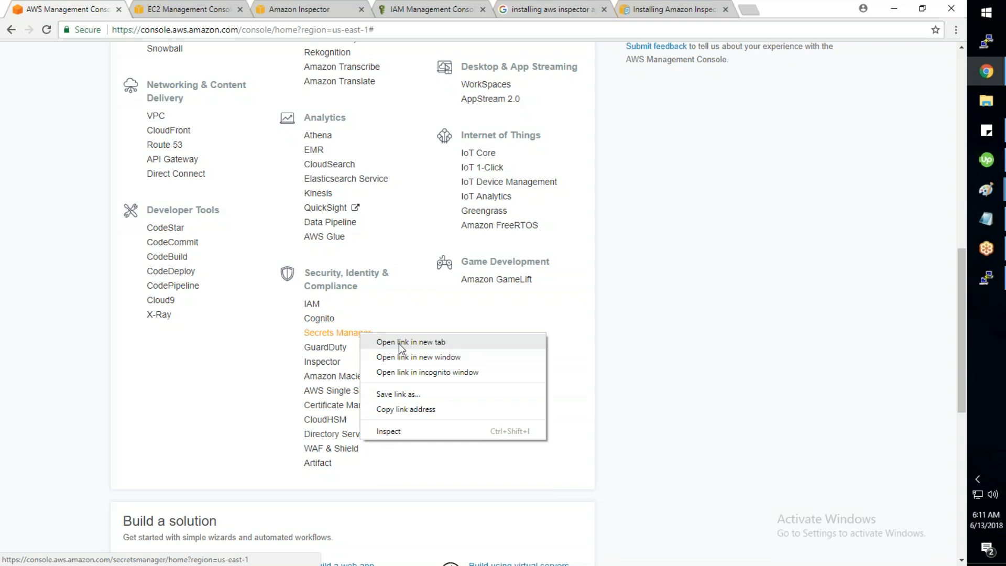
{"action": "left_click", "coordinate": [400, 342]}
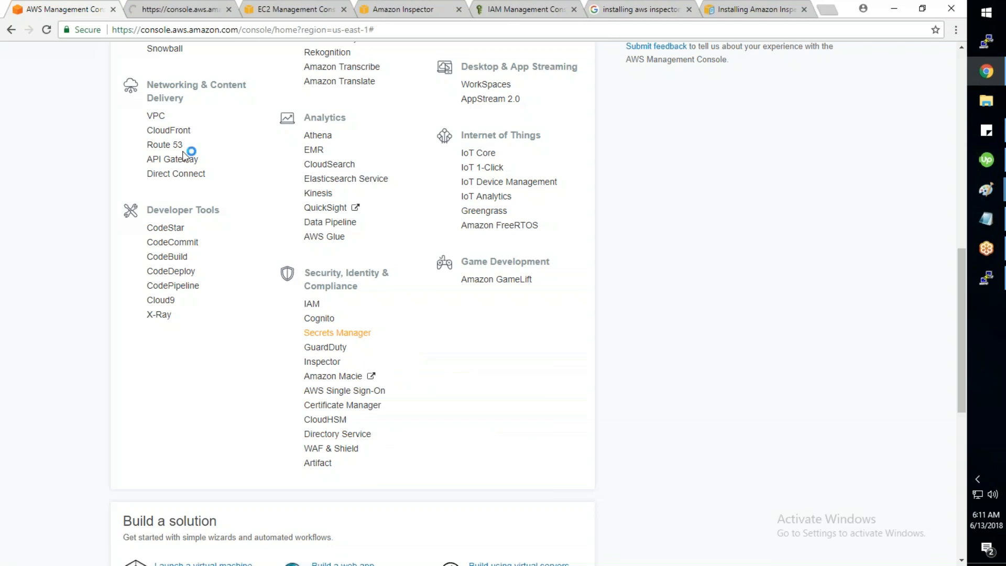
{"action": "left_click", "coordinate": [201, 11]}
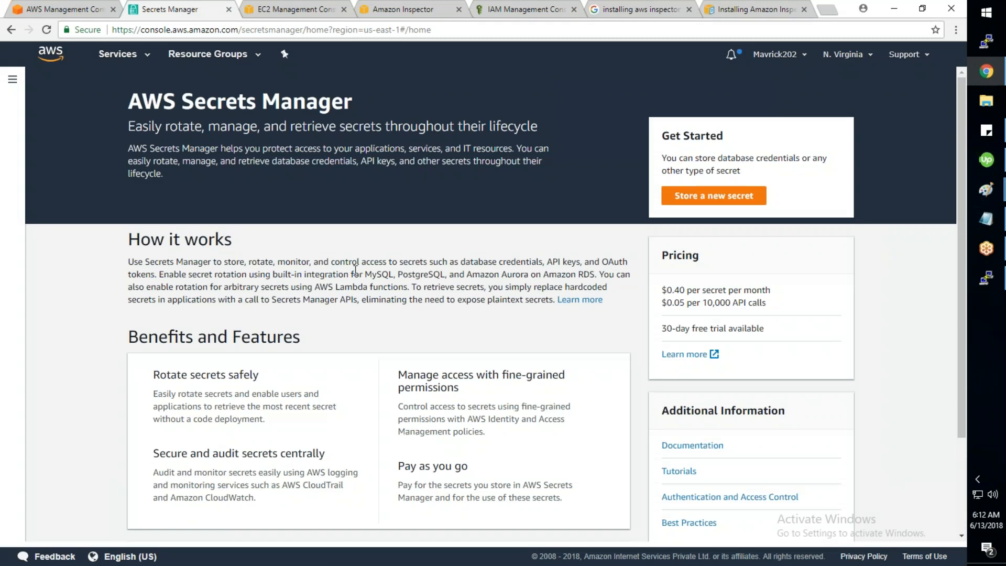
Step: Read the Secrets Manager introduction, then begin storing a new secret
{"action": "left_click_drag", "start_coordinate": [364, 274], "coordinate": [388, 274]}
{"action": "left_click", "coordinate": [130, 149]}
{"action": "left_click_drag", "start_coordinate": [130, 149], "coordinate": [387, 165]}
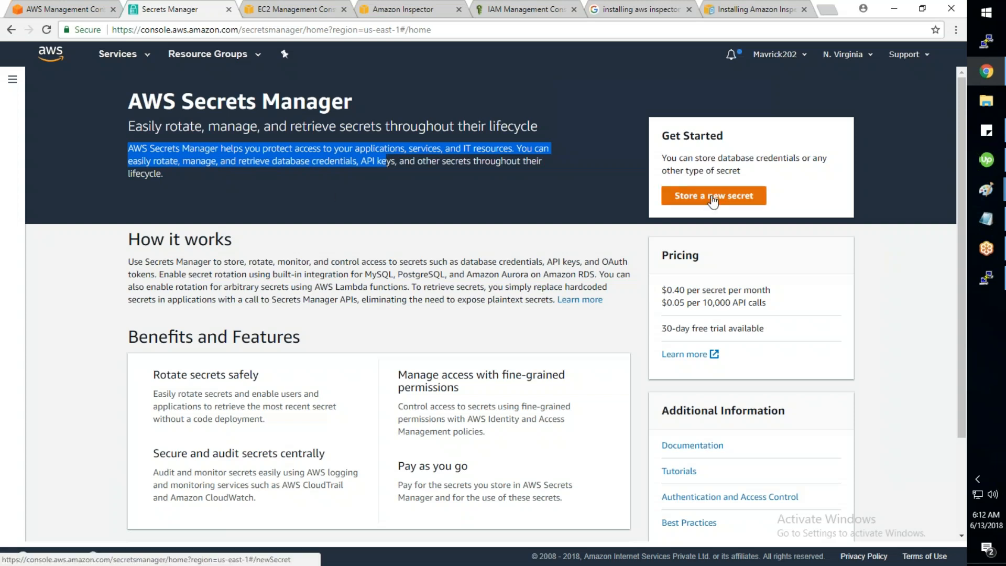
{"action": "left_click", "coordinate": [674, 199]}
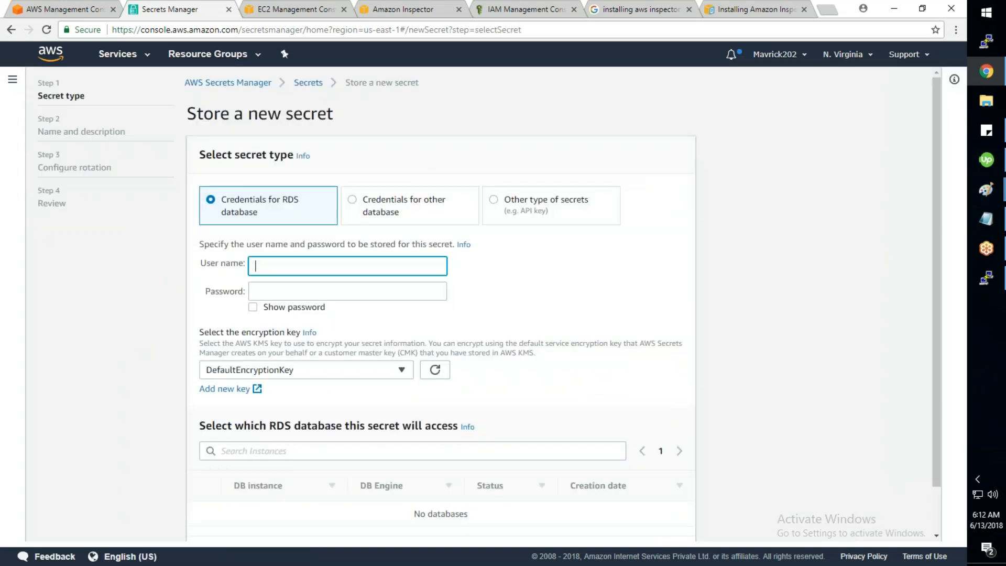
Step: Compare the other-database and other-secret types, ending on Credentials for RDS database
{"action": "left_click", "coordinate": [279, 290]}
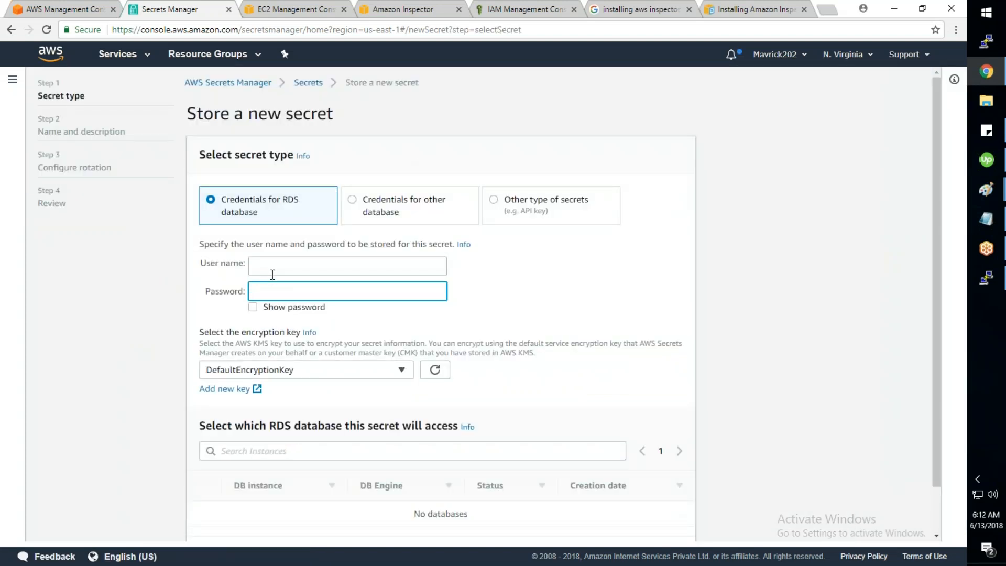
{"action": "scroll", "coordinate": [273, 275], "scroll_direction": "down", "scroll_amount": 2}
{"action": "left_click", "coordinate": [267, 403]}
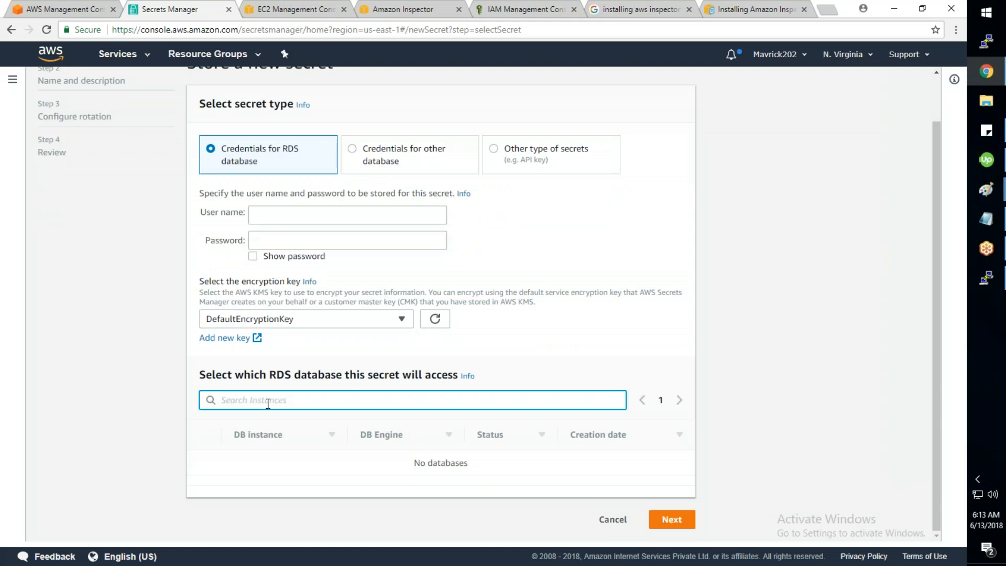
{"action": "left_click", "coordinate": [390, 149]}
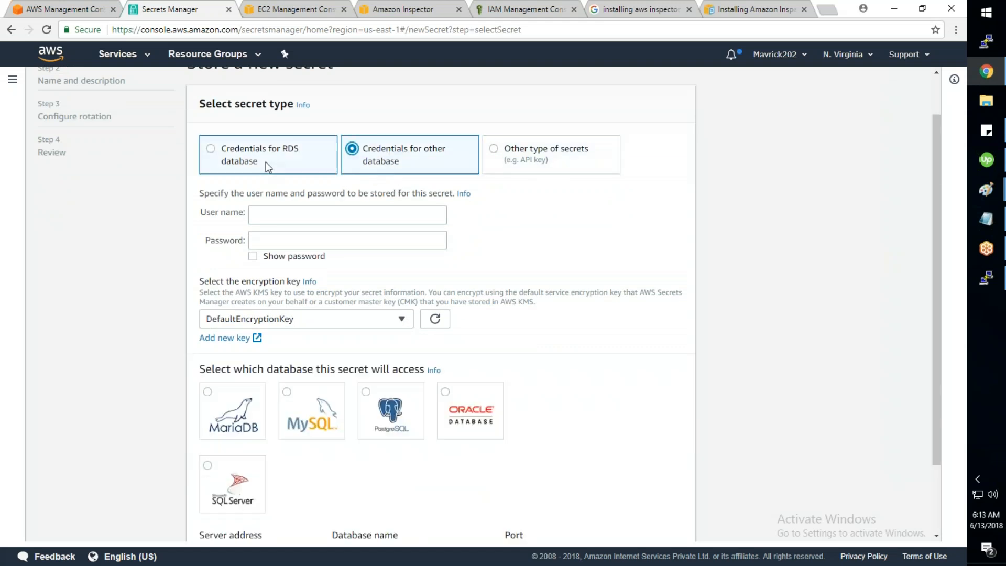
{"action": "left_click", "coordinate": [571, 159]}
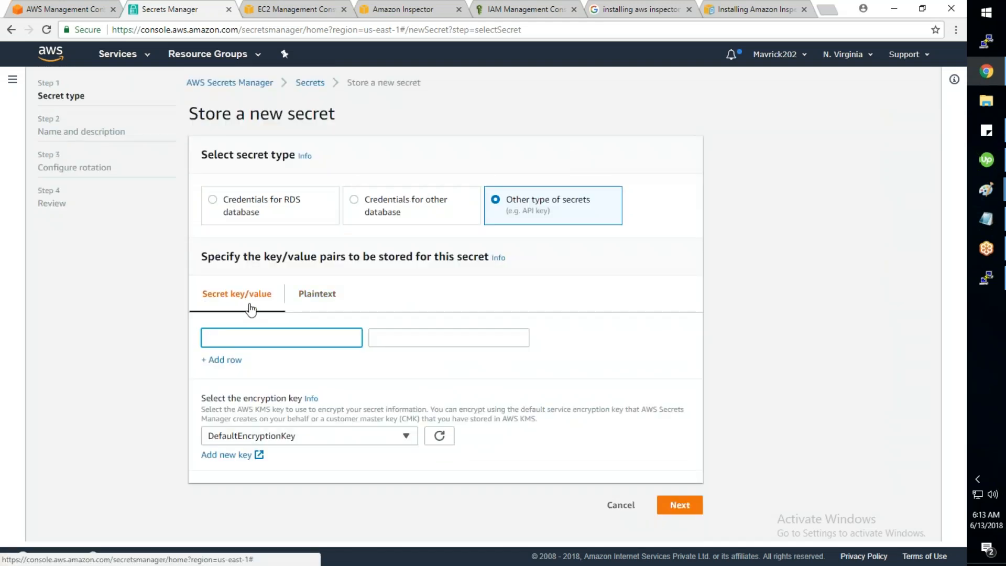
{"action": "left_click", "coordinate": [415, 338]}
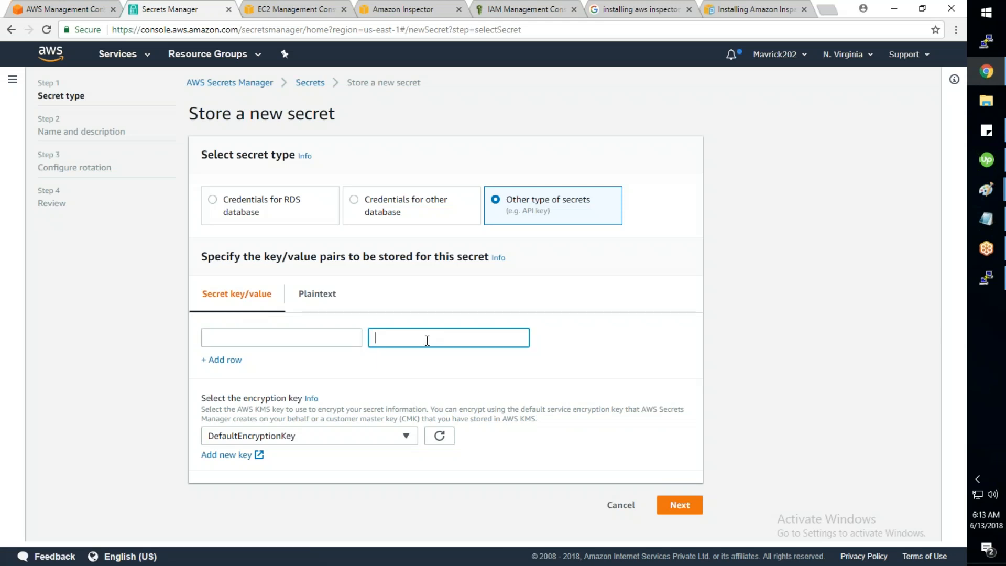
{"action": "left_click", "coordinate": [270, 216]}
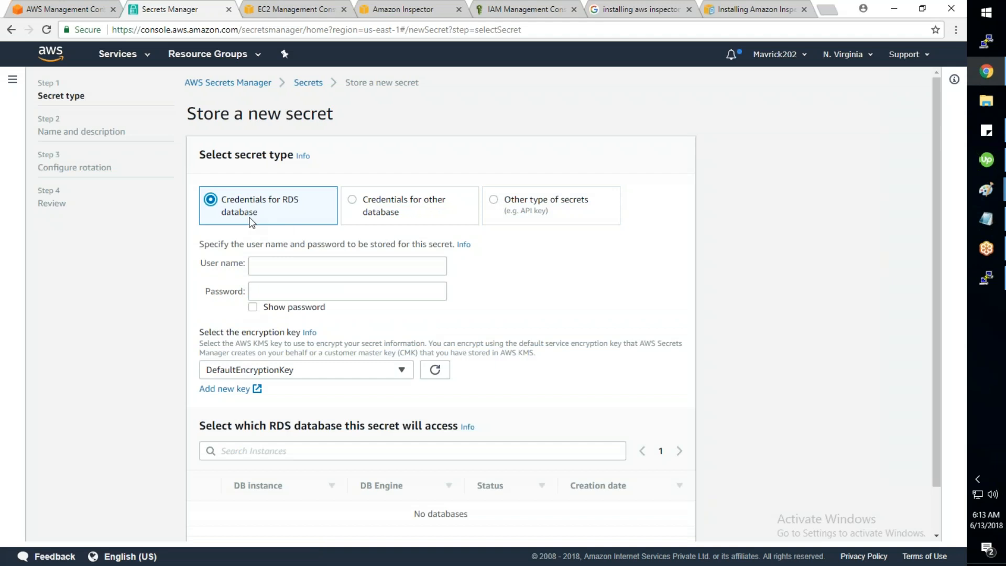
Step: Open GuardDuty, follow the first finding's EC2 instance link, and close that tab
{"action": "left_click", "coordinate": [113, 56]}
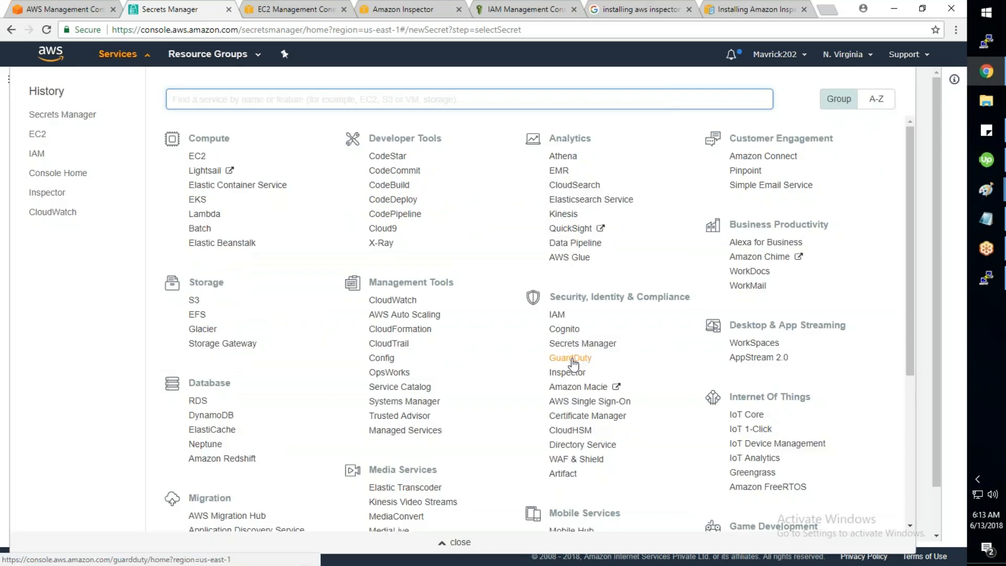
{"action": "left_click", "coordinate": [568, 356]}
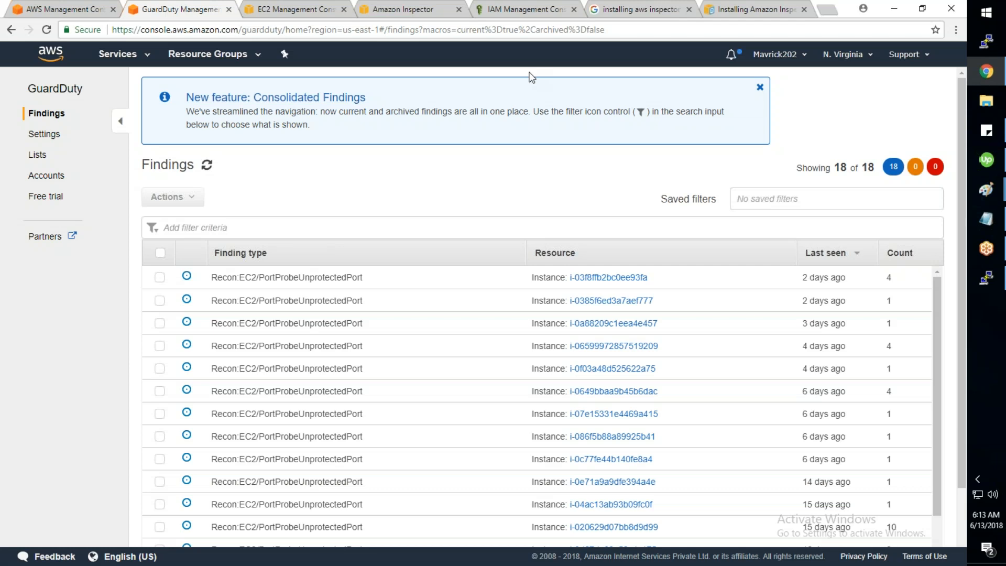
{"action": "scroll", "coordinate": [531, 77], "scroll_direction": "down", "scroll_amount": 1}
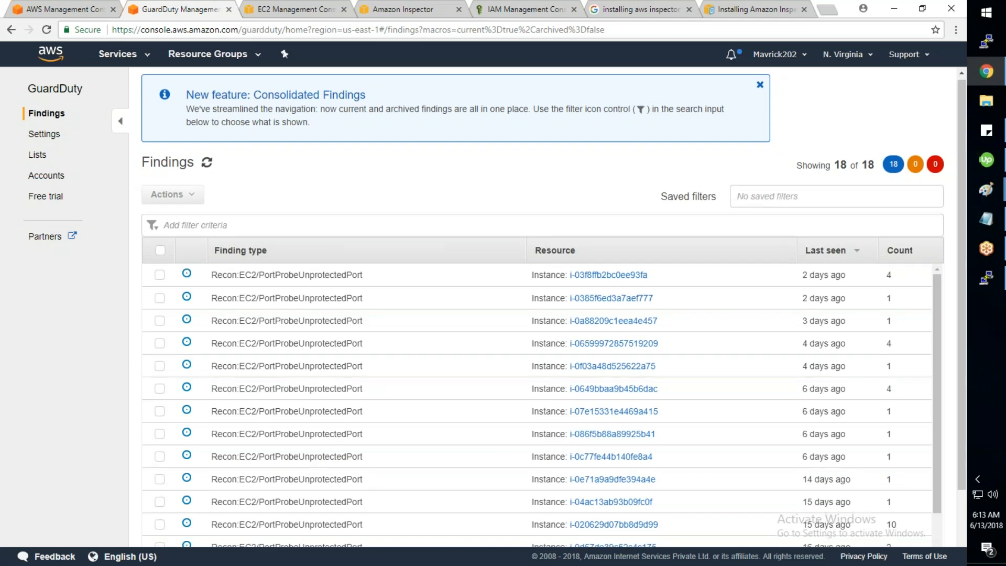
{"action": "scroll", "coordinate": [448, 296], "scroll_direction": "down", "scroll_amount": 1}
{"action": "scroll", "coordinate": [447, 297], "scroll_direction": "up", "scroll_amount": 1}
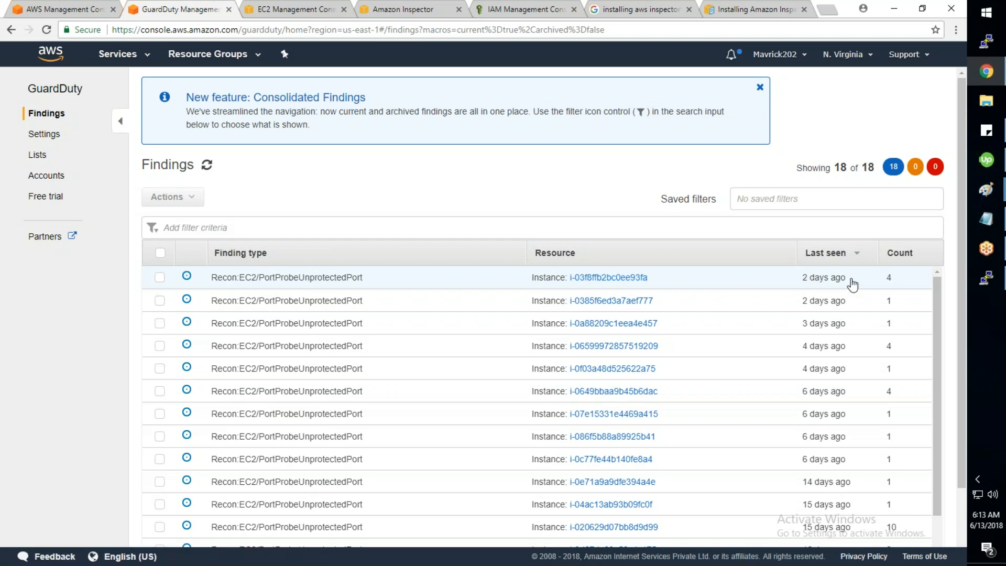
{"action": "left_click", "coordinate": [622, 278]}
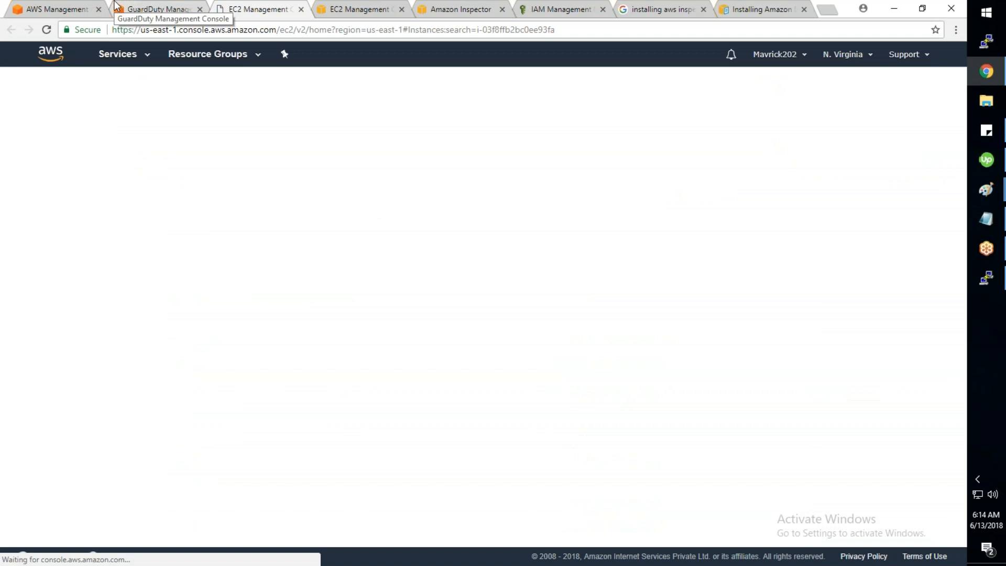
{"action": "left_click", "coordinate": [301, 9]}
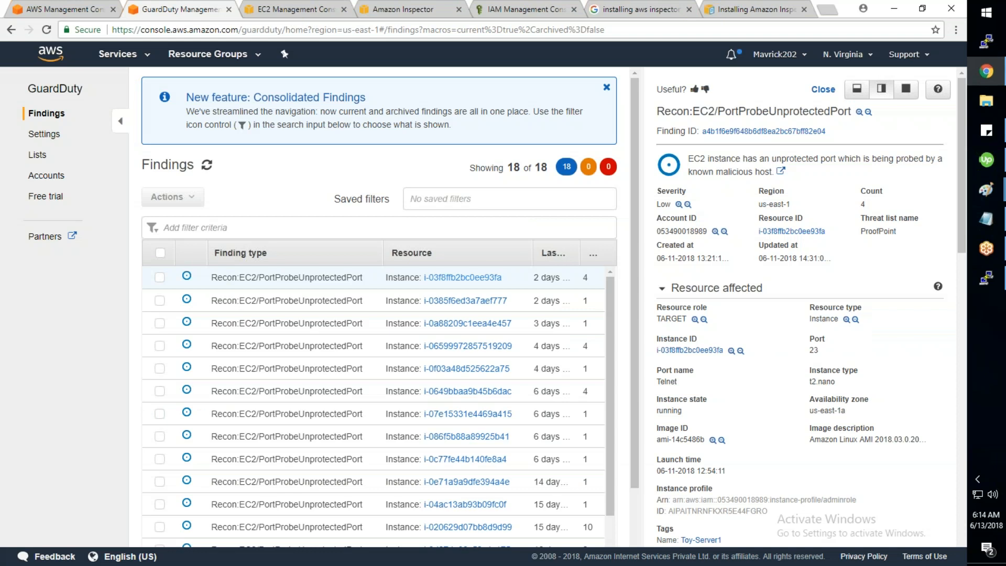
Step: Select the first finding, highlight its description, and reload the full findings list
{"action": "left_click", "coordinate": [160, 277]}
{"action": "left_click", "coordinate": [692, 159]}
{"action": "left_click_drag", "start_coordinate": [692, 158], "coordinate": [769, 177]}
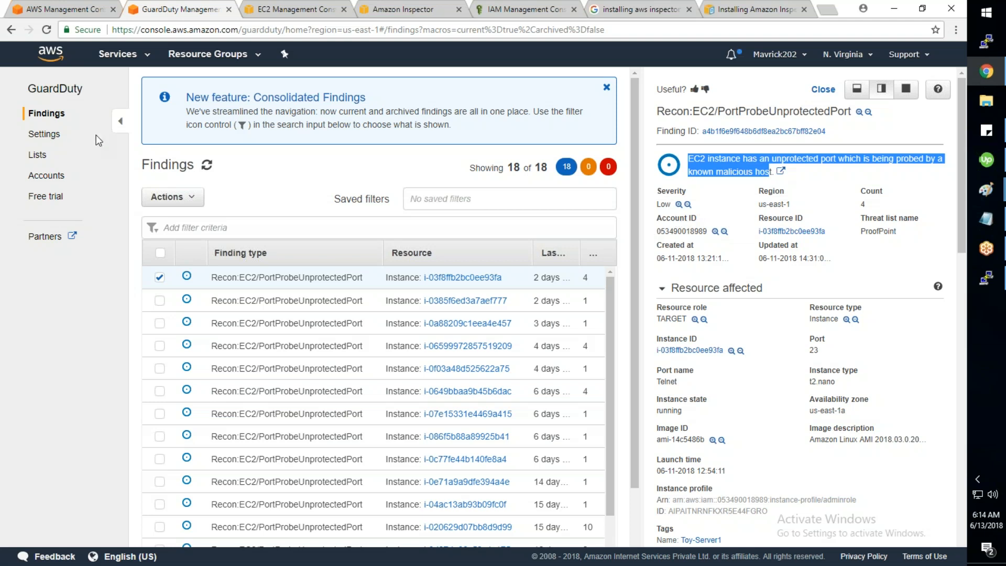
{"action": "left_click", "coordinate": [54, 89]}
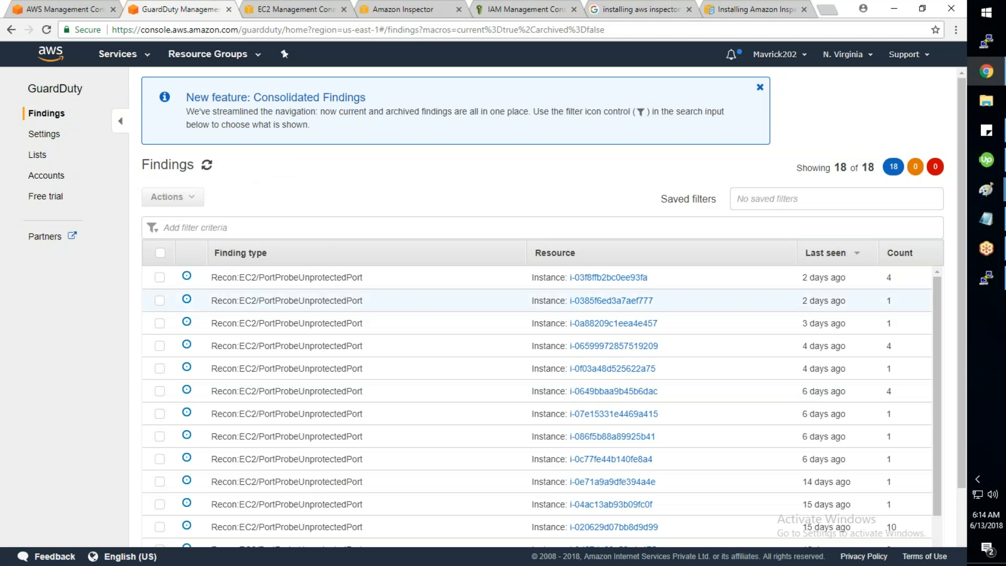
Step: Filter findings to Low severity, clear the filter, and open the Free trial page
{"action": "scroll", "coordinate": [537, 408], "scroll_direction": "down", "scroll_amount": 2}
{"action": "scroll", "coordinate": [536, 408], "scroll_direction": "down", "scroll_amount": 1}
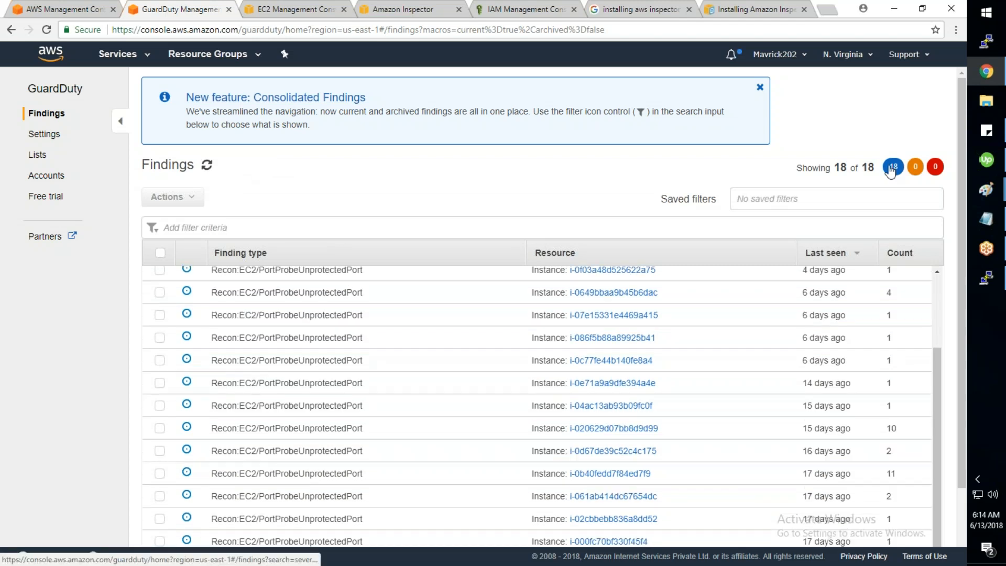
{"action": "left_click", "coordinate": [893, 167]}
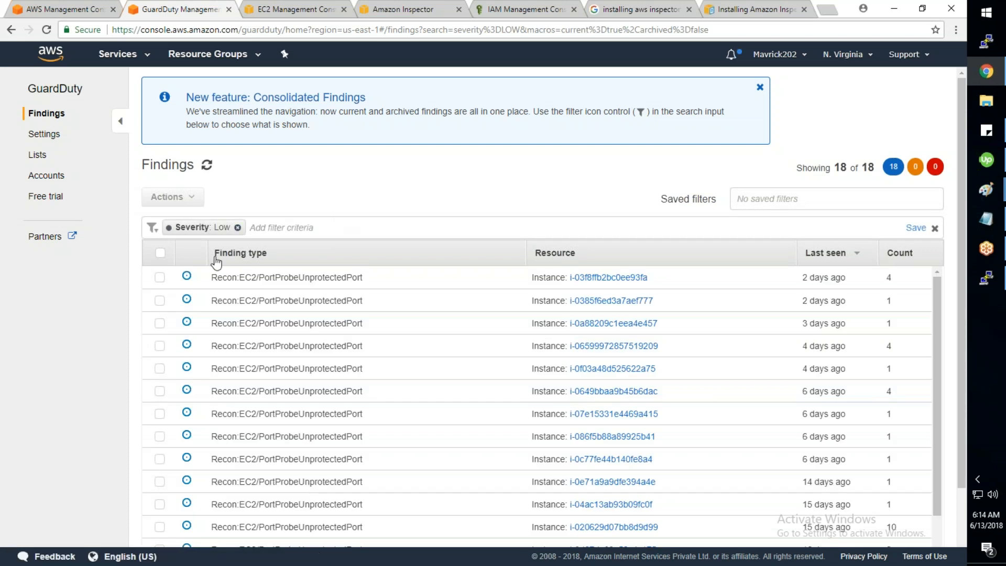
{"action": "left_click", "coordinate": [238, 227]}
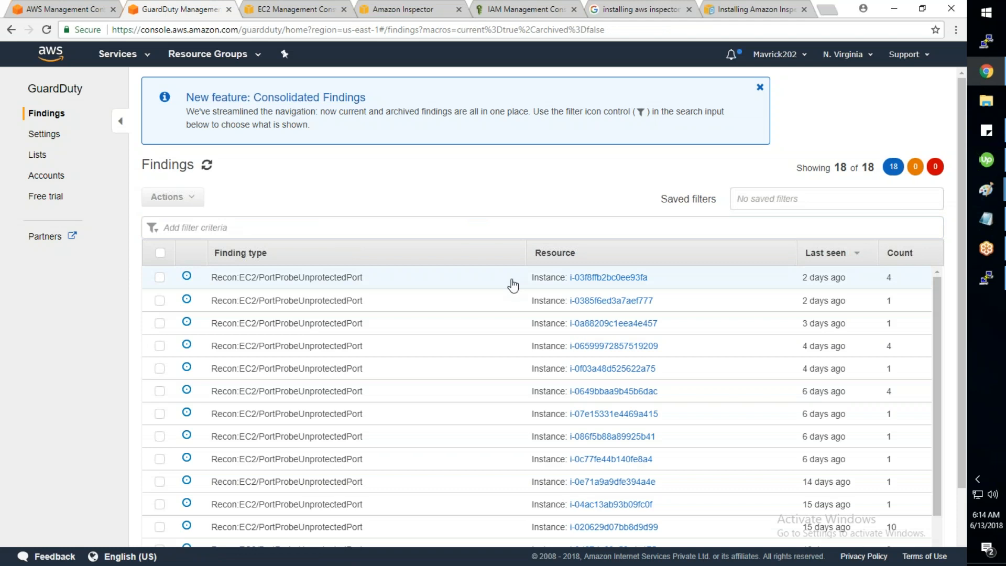
{"action": "left_click", "coordinate": [46, 196]}
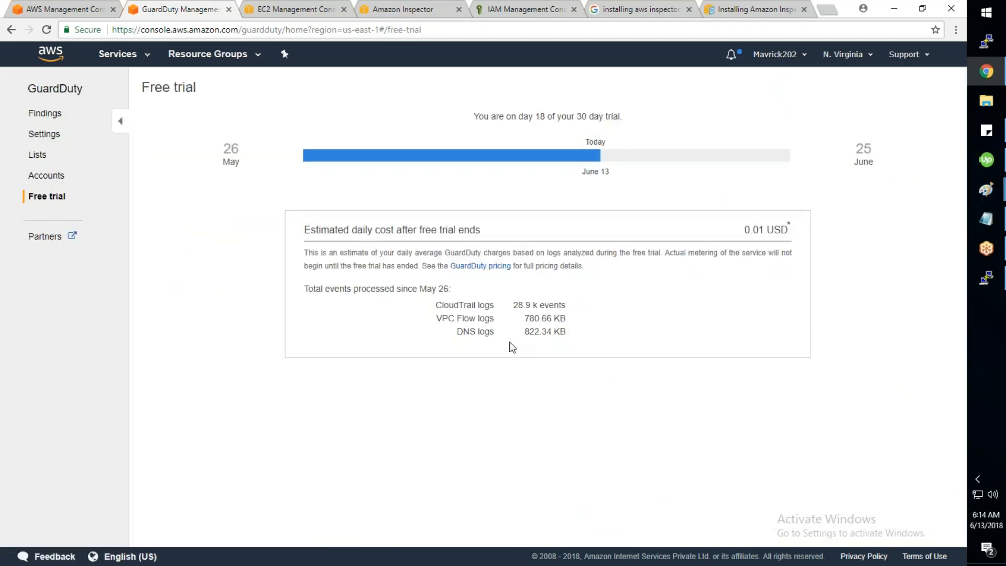
Step: Review the estimated daily cost and log volumes, then return to the findings list
{"action": "double_click", "coordinate": [307, 229]}
{"action": "left_click_drag", "start_coordinate": [368, 230], "coordinate": [481, 231]}
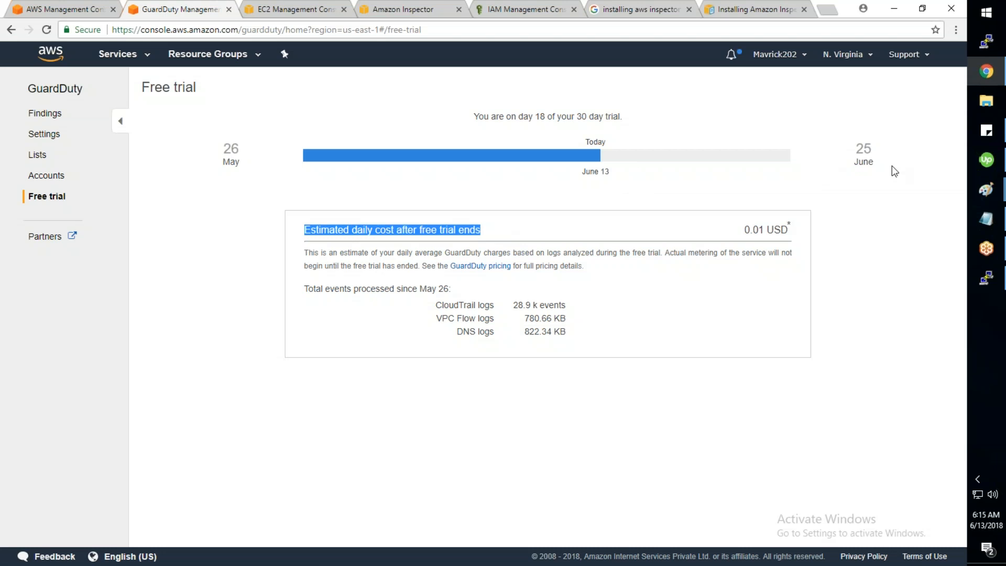
{"action": "left_click", "coordinate": [534, 262]}
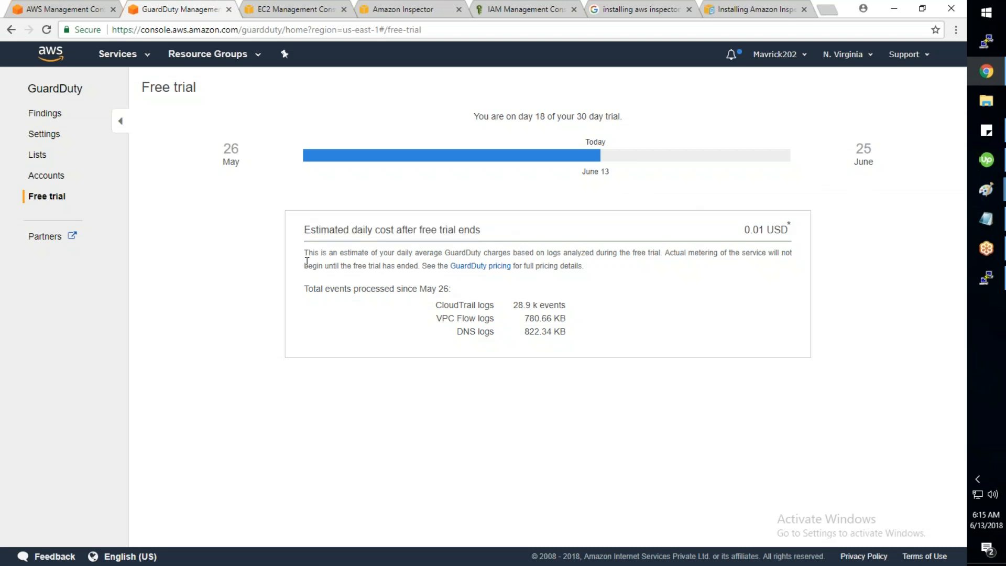
{"action": "left_click_drag", "start_coordinate": [309, 254], "coordinate": [554, 286]}
{"action": "left_click", "coordinate": [554, 286]}
{"action": "left_click_drag", "start_coordinate": [436, 305], "coordinate": [564, 319]}
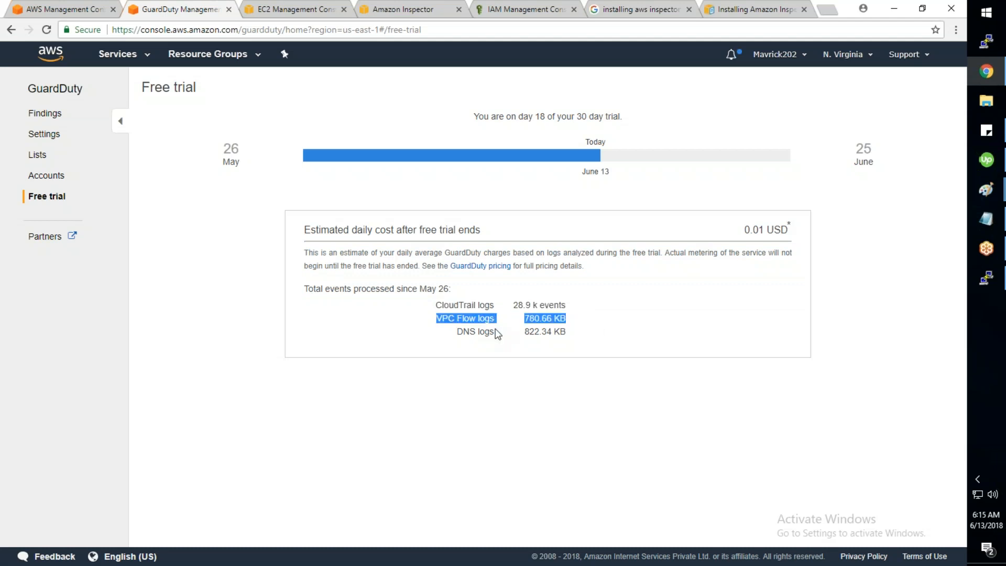
{"action": "left_click_drag", "start_coordinate": [455, 332], "coordinate": [563, 328]}
{"action": "left_click", "coordinate": [563, 328]}
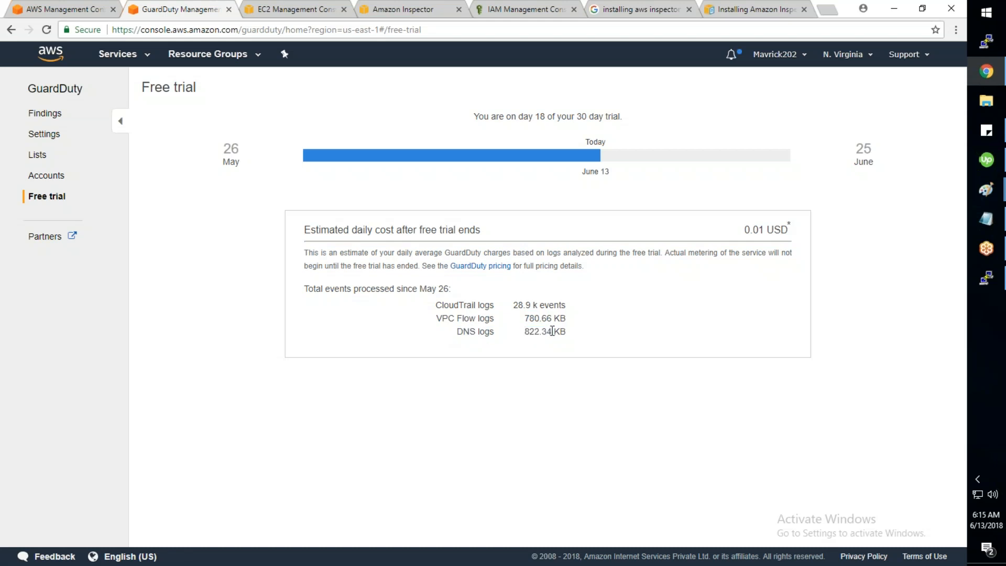
{"action": "left_click_drag", "start_coordinate": [566, 332], "coordinate": [440, 307]}
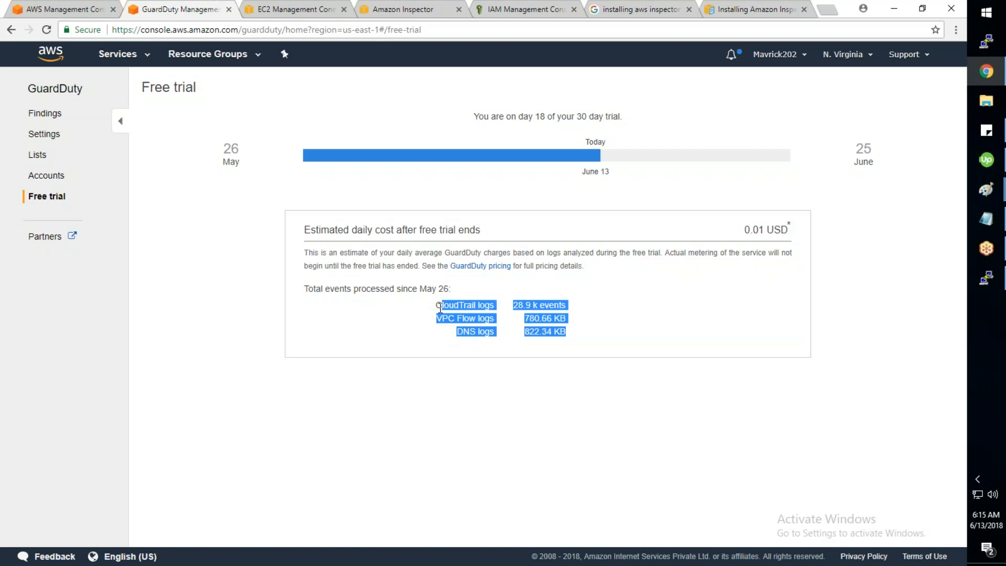
{"action": "left_click", "coordinate": [51, 119]}
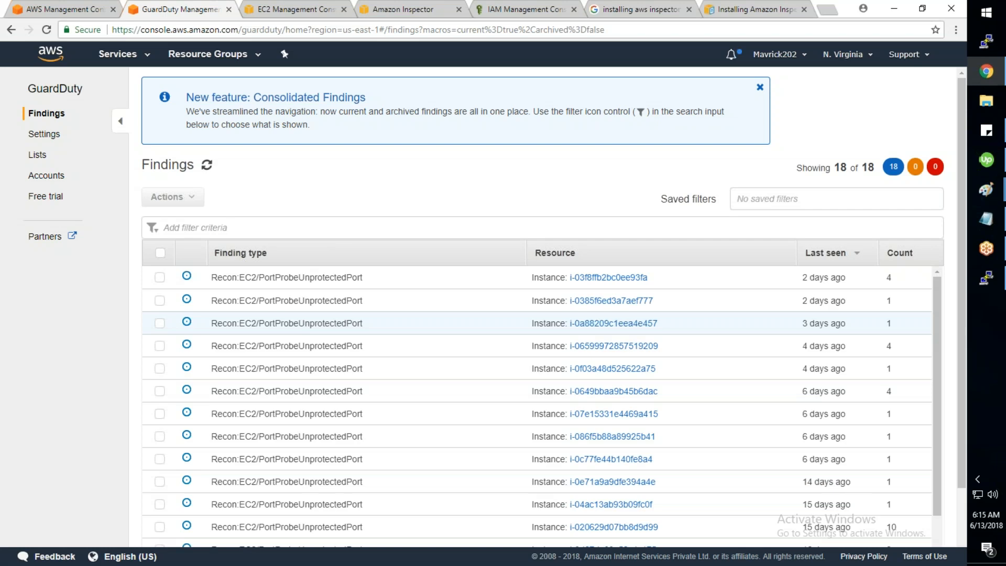
Step: Open the newest Recon:EC2/PortProbeUnprotectedPort finding and scroll its details down to the Action section
{"action": "scroll", "coordinate": [201, 304], "scroll_direction": "down", "scroll_amount": 3}
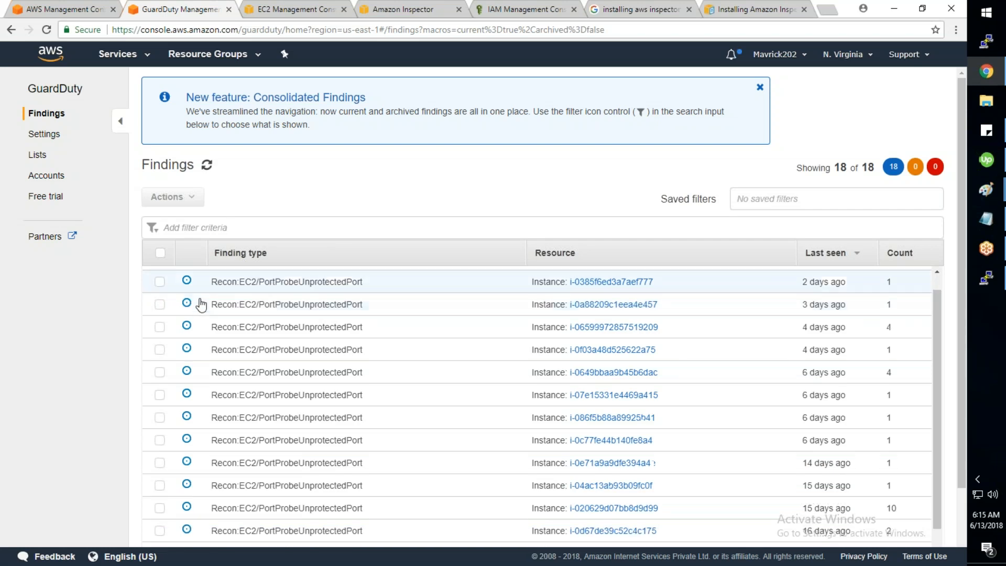
{"action": "scroll", "coordinate": [204, 465], "scroll_direction": "up", "scroll_amount": 3}
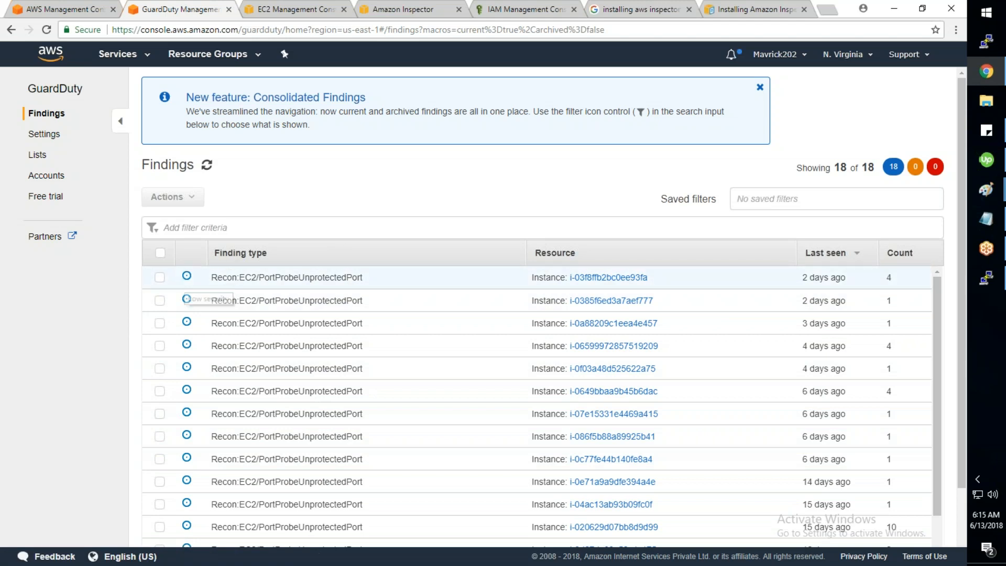
{"action": "left_click", "coordinate": [187, 277]}
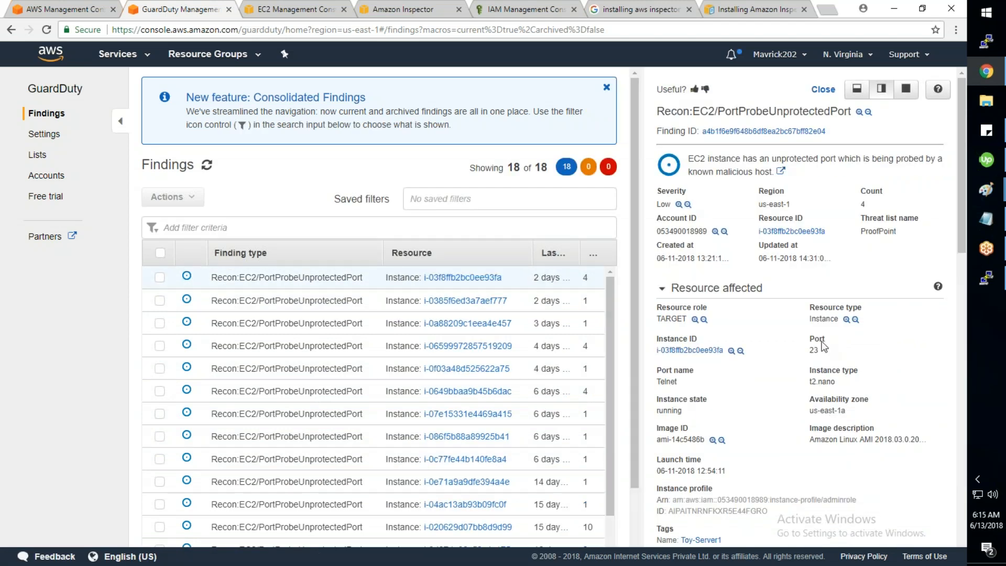
{"action": "scroll", "coordinate": [823, 345], "scroll_direction": "down", "scroll_amount": 6}
{"action": "scroll", "coordinate": [822, 344], "scroll_direction": "up", "scroll_amount": 6}
{"action": "scroll", "coordinate": [851, 403], "scroll_direction": "down", "scroll_amount": 1}
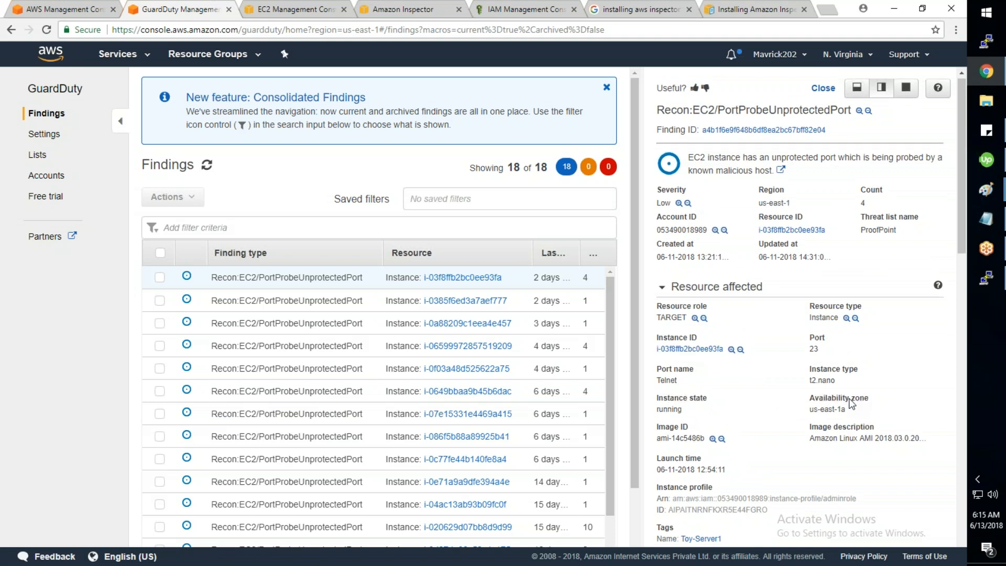
{"action": "scroll", "coordinate": [852, 403], "scroll_direction": "down", "scroll_amount": 2}
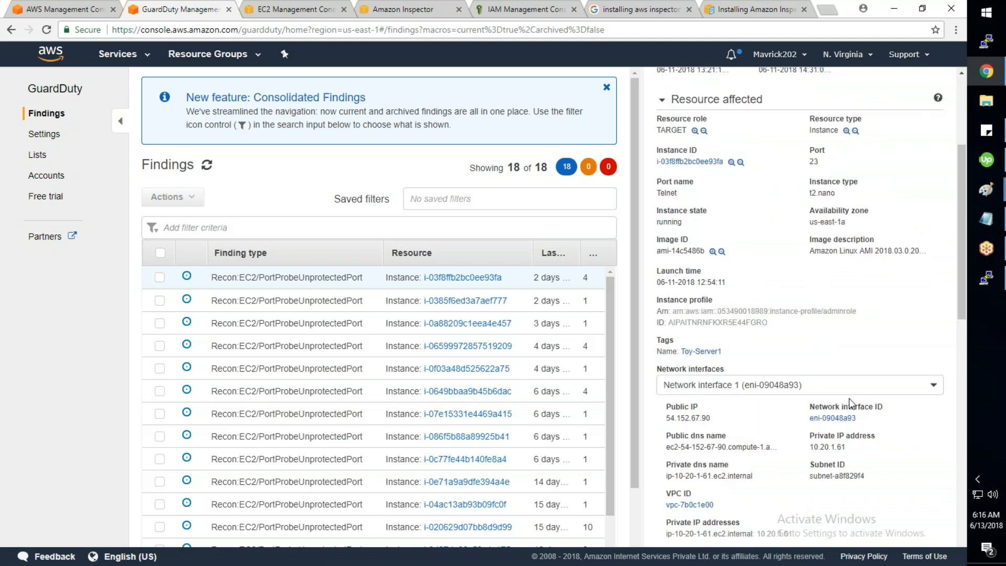
{"action": "scroll", "coordinate": [851, 403], "scroll_direction": "down", "scroll_amount": 2}
{"action": "scroll", "coordinate": [849, 402], "scroll_direction": "down", "scroll_amount": 4}
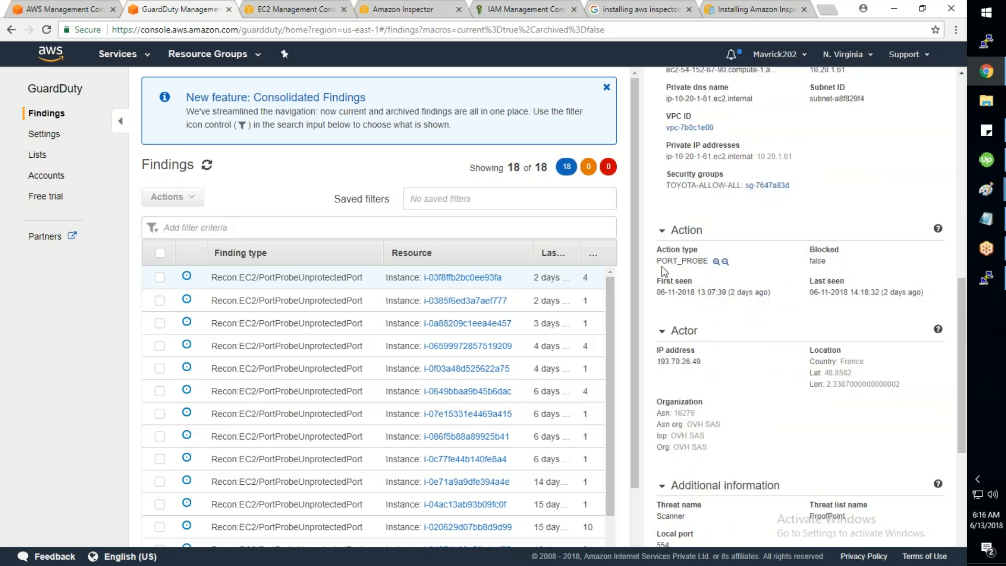
Step: Highlight the PORT_PROBE action type and the attacking actor's IP address in the finding
{"action": "left_click_drag", "start_coordinate": [710, 261], "coordinate": [663, 261]}
{"action": "left_click_drag", "start_coordinate": [877, 364], "coordinate": [827, 362]}
{"action": "left_click_drag", "start_coordinate": [686, 362], "coordinate": [657, 362]}
{"action": "left_click", "coordinate": [710, 358]}
{"action": "left_click_drag", "start_coordinate": [658, 261], "coordinate": [708, 262]}
Step: Scroll to Additional information and highlight the first remote IP details entry
{"action": "scroll", "coordinate": [811, 377], "scroll_direction": "down", "scroll_amount": 1}
{"action": "scroll", "coordinate": [811, 377], "scroll_direction": "down", "scroll_amount": 2}
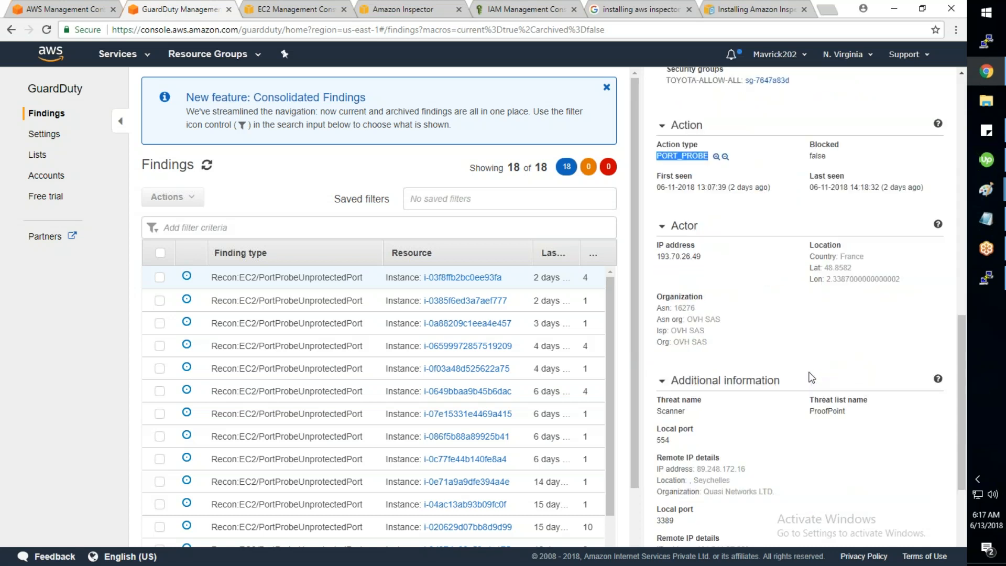
{"action": "scroll", "coordinate": [812, 377], "scroll_direction": "down", "scroll_amount": 1}
{"action": "scroll", "coordinate": [702, 402], "scroll_direction": "down", "scroll_amount": 1}
{"action": "mouse_move", "coordinate": [697, 316]}
{"action": "left_mouse_down"}
{"action": "mouse_move", "coordinate": [667, 327]}
{"action": "mouse_move", "coordinate": [686, 319]}
{"action": "left_mouse_up"}
{"action": "left_click", "coordinate": [733, 343]}
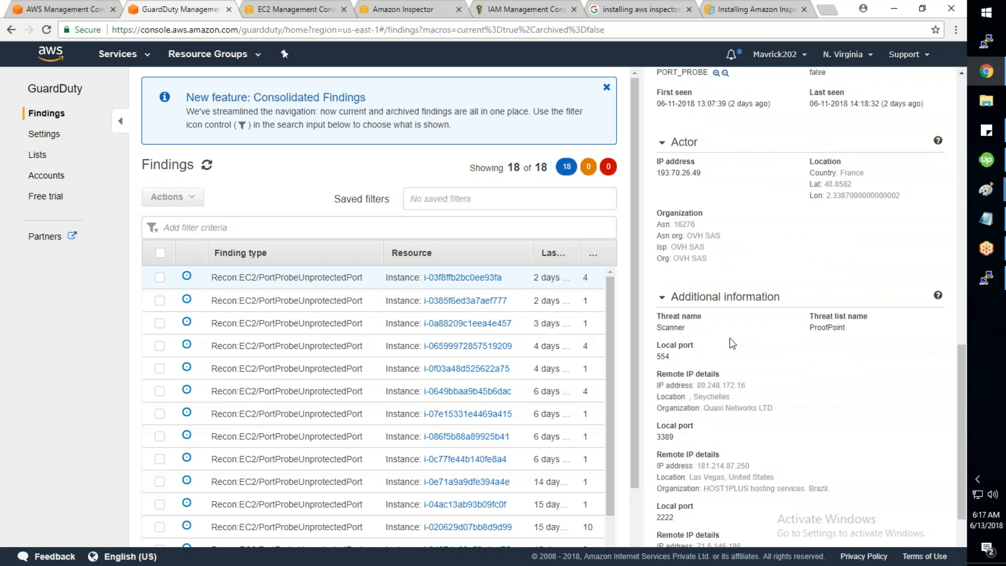
{"action": "scroll", "coordinate": [732, 343], "scroll_direction": "down", "scroll_amount": 3}
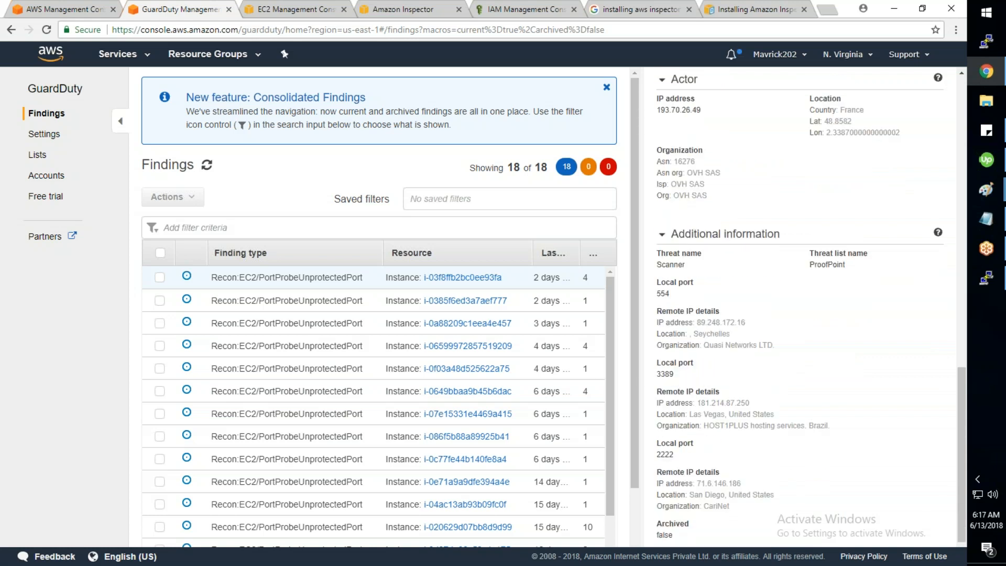
{"action": "left_click_drag", "start_coordinate": [775, 326], "coordinate": [661, 293]}
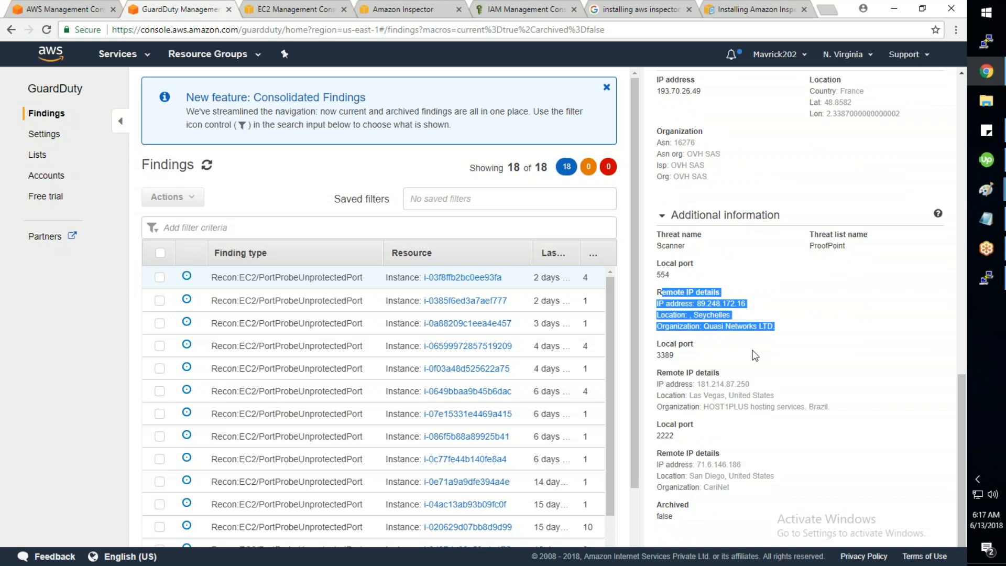
Step: Return to the top and open the GuardDuty Free trial summary, day 18 of 30
{"action": "scroll", "coordinate": [754, 356], "scroll_direction": "up", "scroll_amount": 1}
{"action": "scroll", "coordinate": [754, 356], "scroll_direction": "up", "scroll_amount": 10}
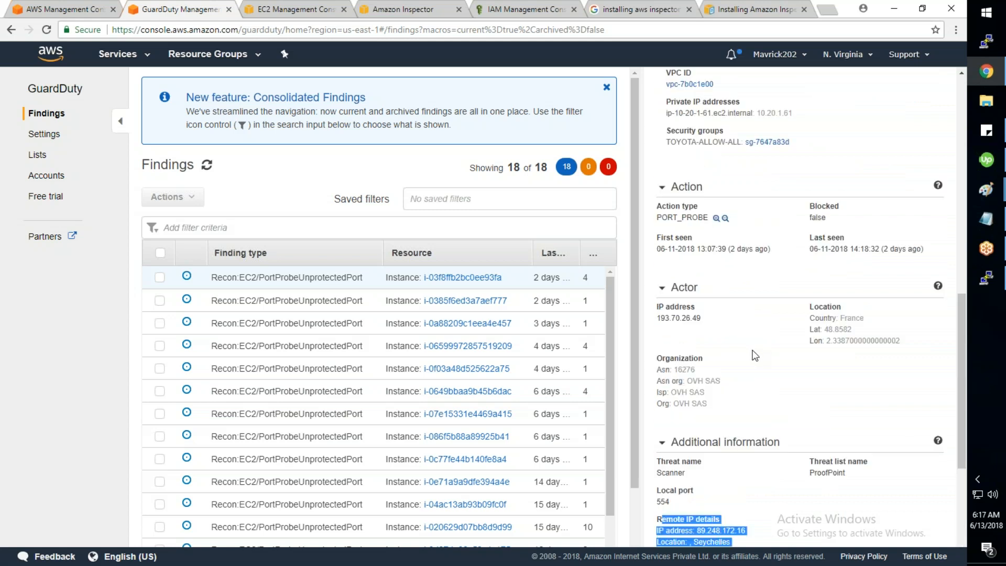
{"action": "scroll", "coordinate": [754, 356], "scroll_direction": "up", "scroll_amount": 5}
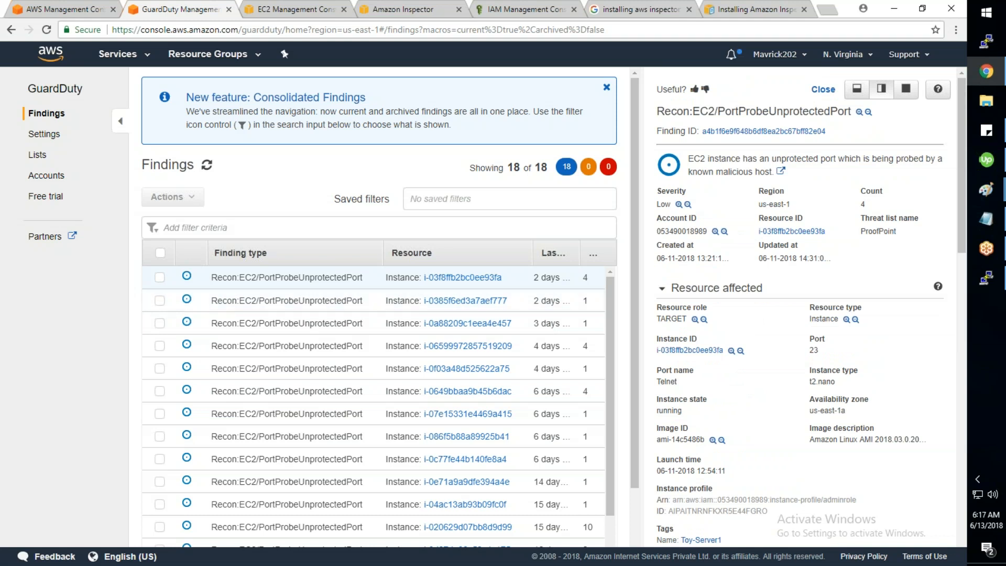
{"action": "left_click", "coordinate": [38, 198]}
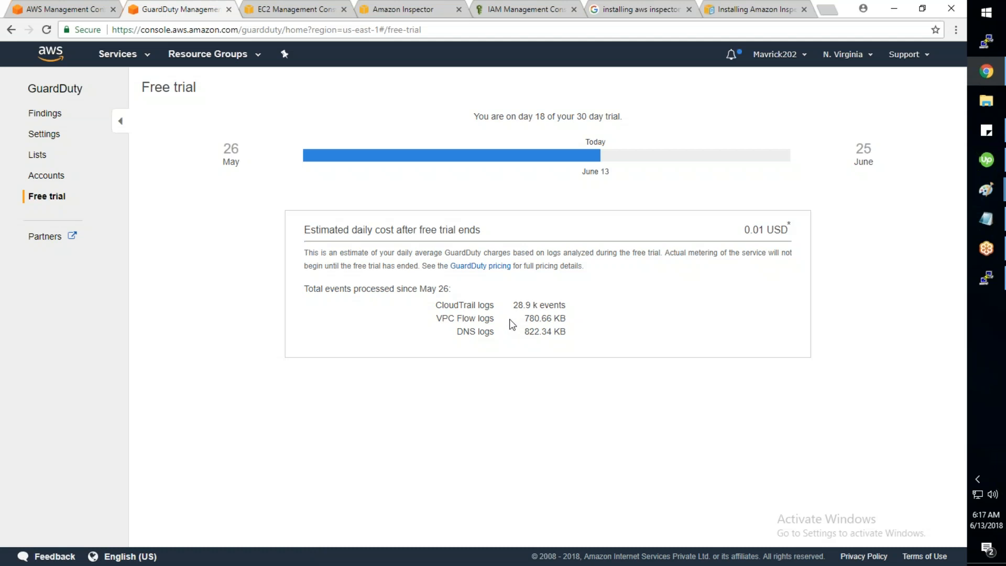
Step: Browse GuardDuty's Findings, Settings and Lists pages, cancel a trusted IP list form, and return to Findings
{"action": "left_click", "coordinate": [45, 113]}
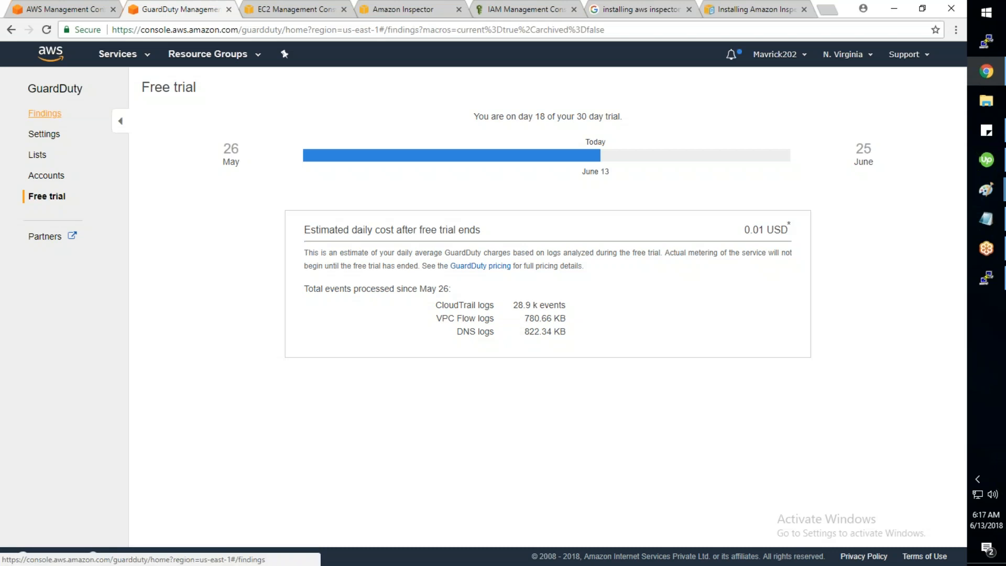
{"action": "left_click", "coordinate": [50, 135]}
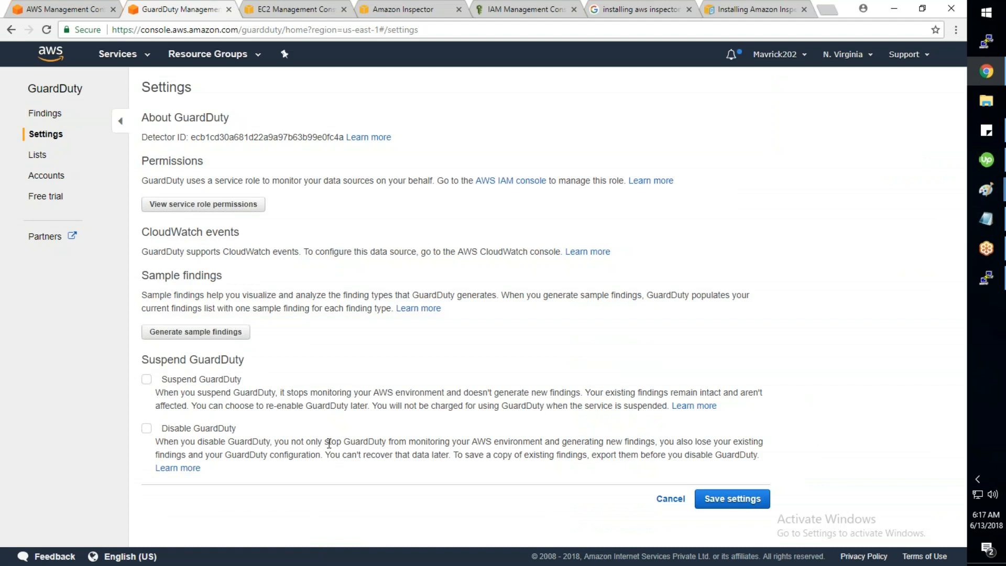
{"action": "left_click", "coordinate": [36, 157]}
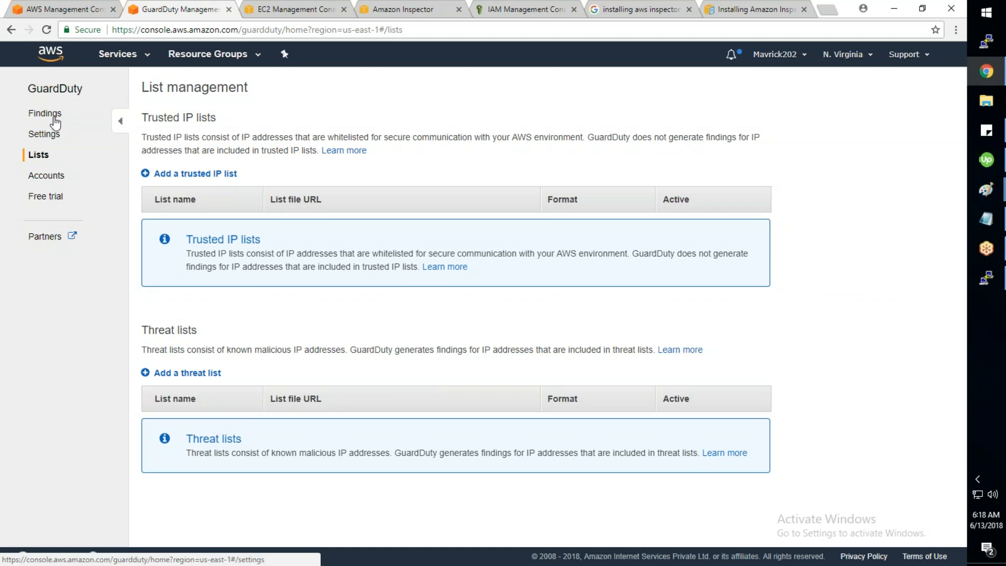
{"action": "left_click", "coordinate": [209, 173]}
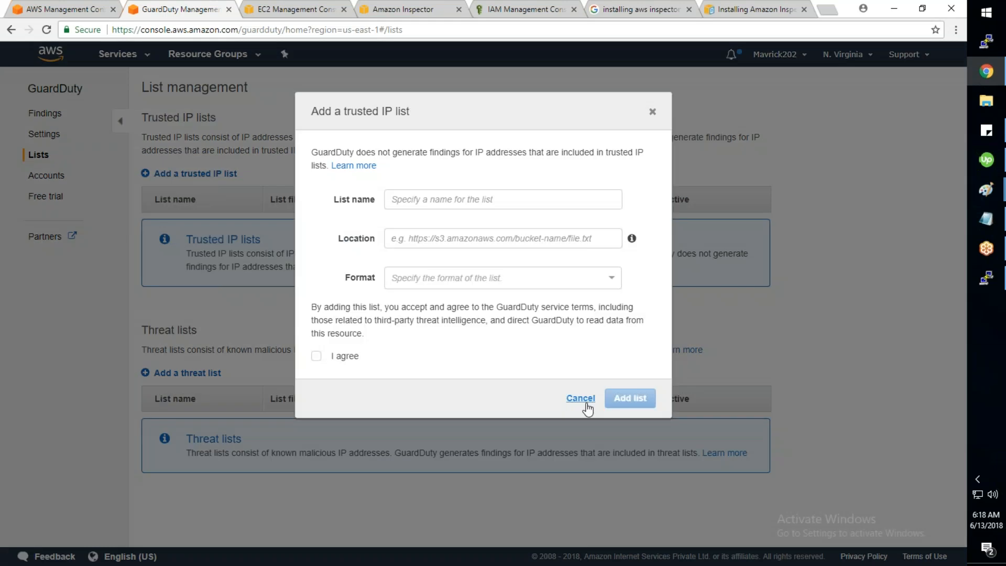
{"action": "left_click", "coordinate": [579, 399]}
{"action": "left_click", "coordinate": [46, 114]}
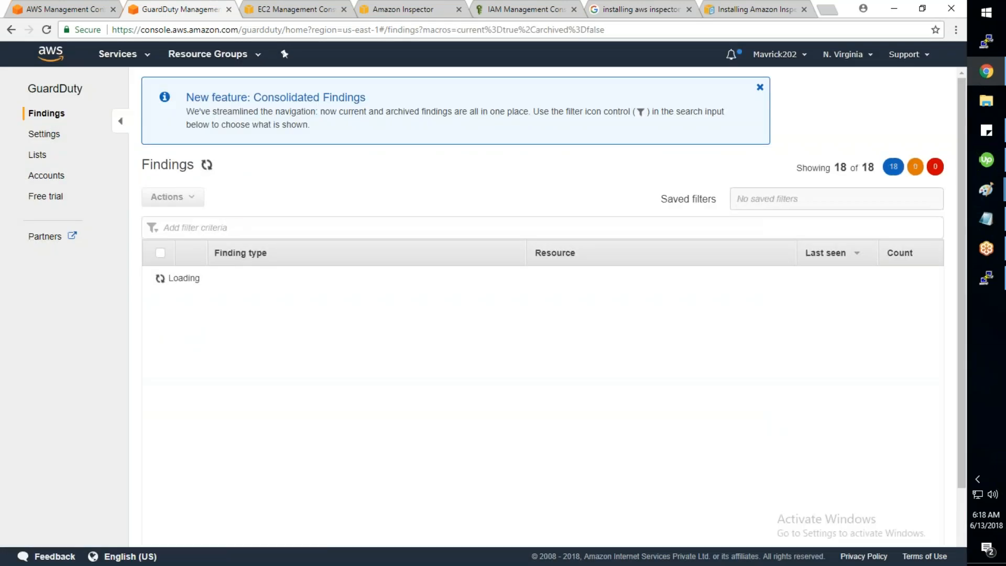
Step: Search Google for 'whatismyipaddress' and copy the public IP address shown
{"action": "left_click", "coordinate": [634, 14]}
{"action": "type", "text": "what"}
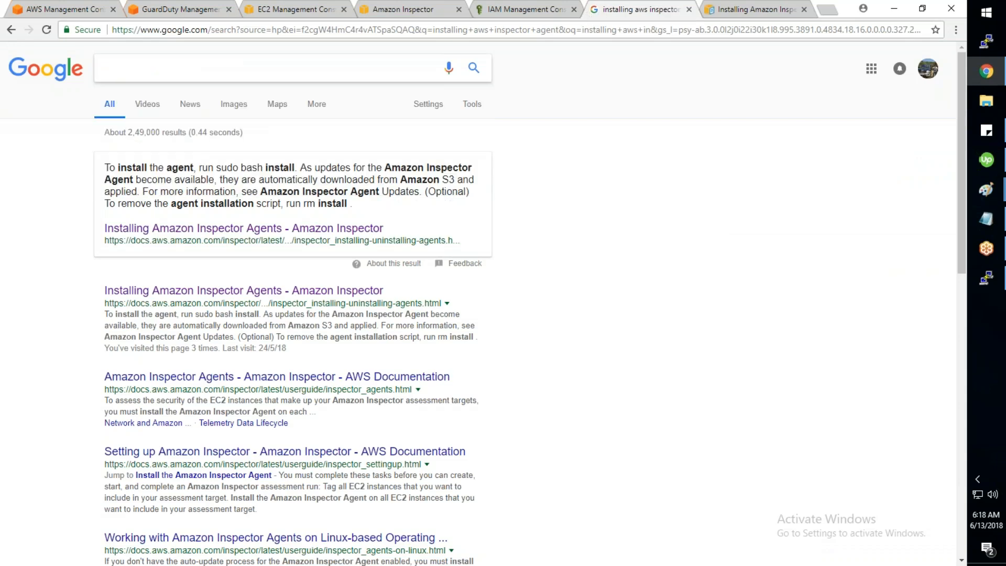
{"action": "type", "text": "ismyipaddress"}
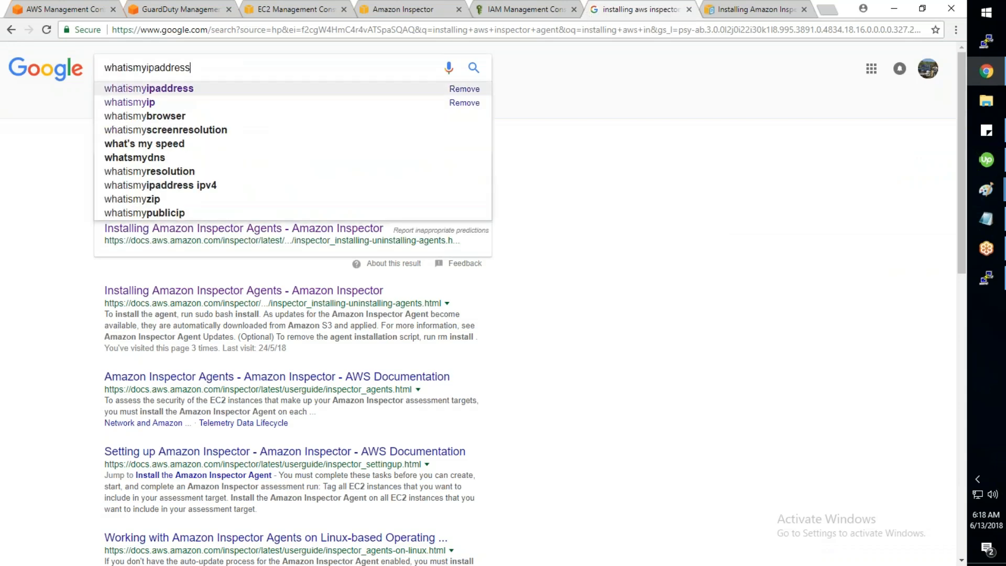
{"action": "key", "text": "Return"}
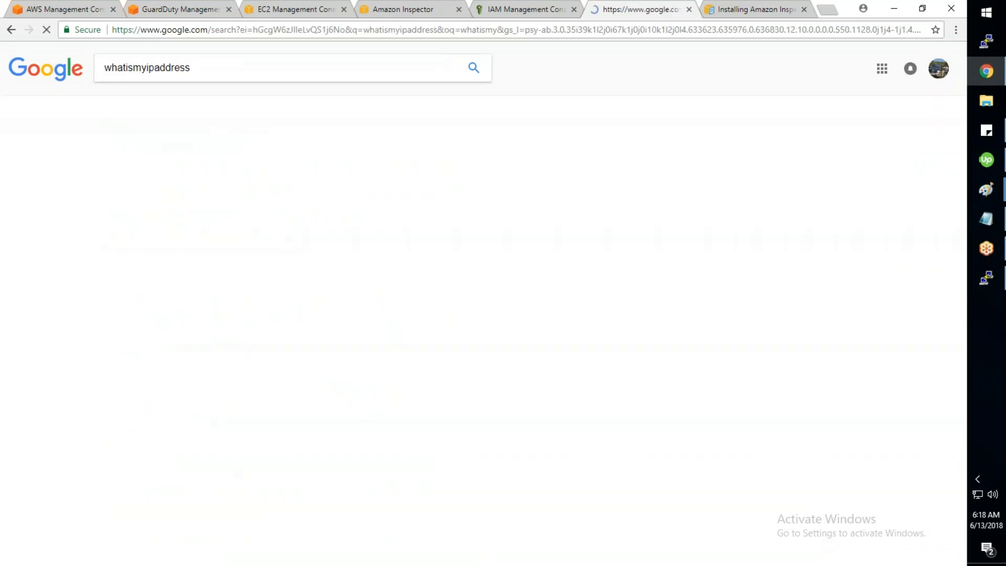
{"action": "left_click_drag", "start_coordinate": [218, 172], "coordinate": [102, 168]}
{"action": "key", "text": "ctrl+c"}
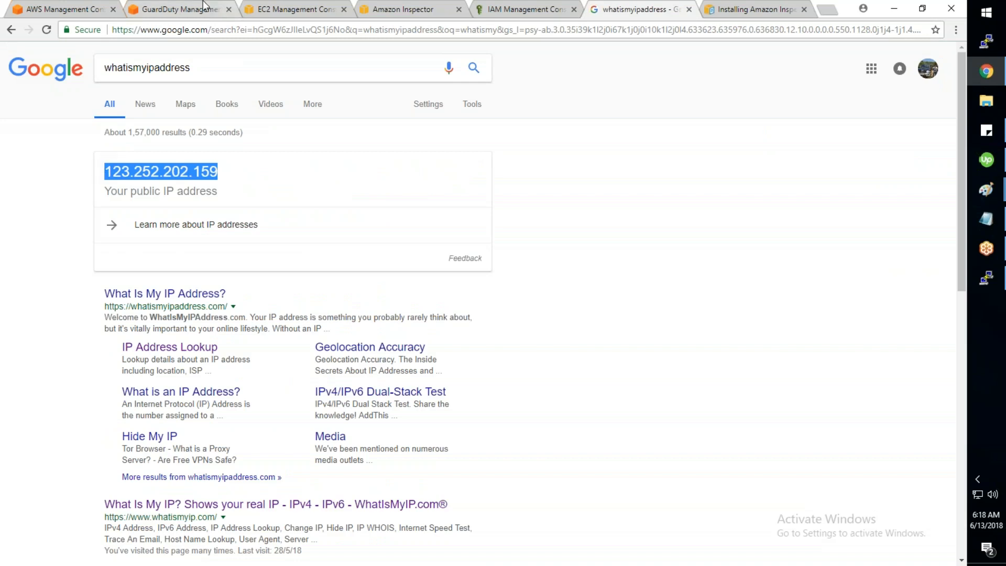
Step: Paste the copied public IP into the GuardDuty findings filter box
{"action": "left_click", "coordinate": [178, 3]}
{"action": "left_click", "coordinate": [213, 226]}
{"action": "key", "text": "ctrl+v"}
{"action": "left_click", "coordinate": [152, 228]}
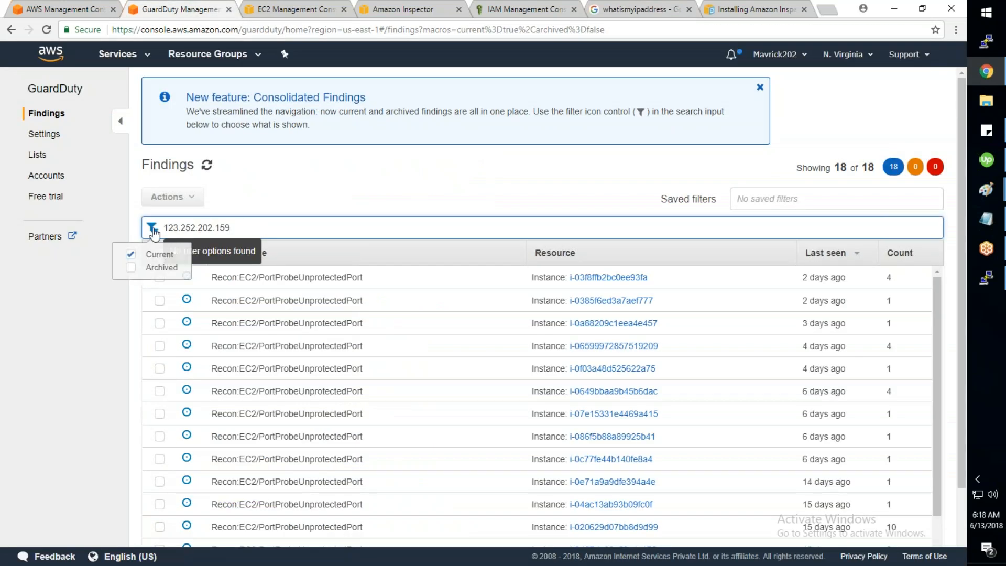
Step: Delete the pasted IP text from the findings filter box
{"action": "left_click", "coordinate": [332, 211]}
{"action": "left_click", "coordinate": [279, 230]}
{"action": "left_click_drag", "start_coordinate": [279, 230], "coordinate": [52, 237]}
{"action": "key", "text": "ctrl+c"}
{"action": "key", "text": "BackSpace"}
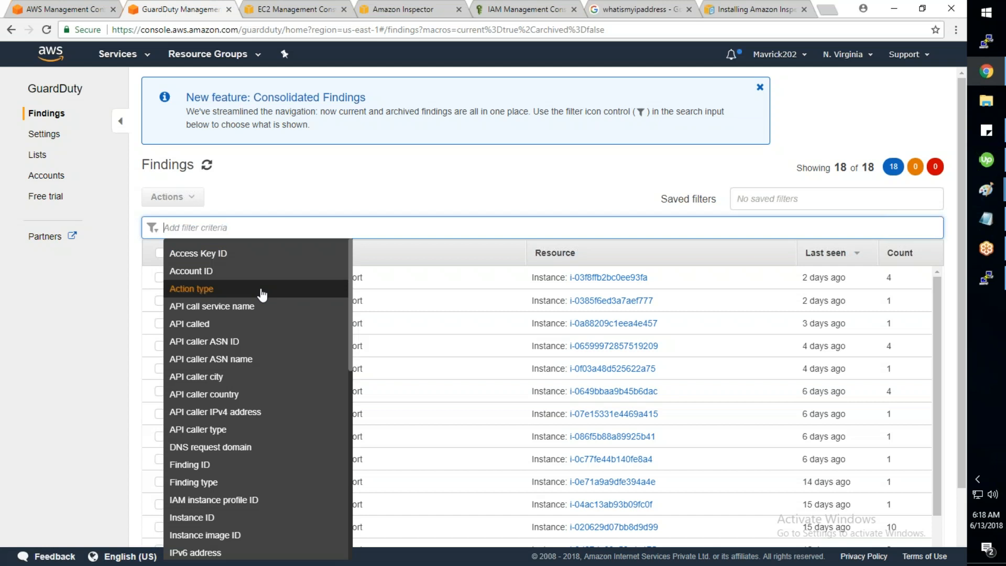
{"action": "scroll", "coordinate": [262, 294], "scroll_direction": "down", "scroll_amount": 1}
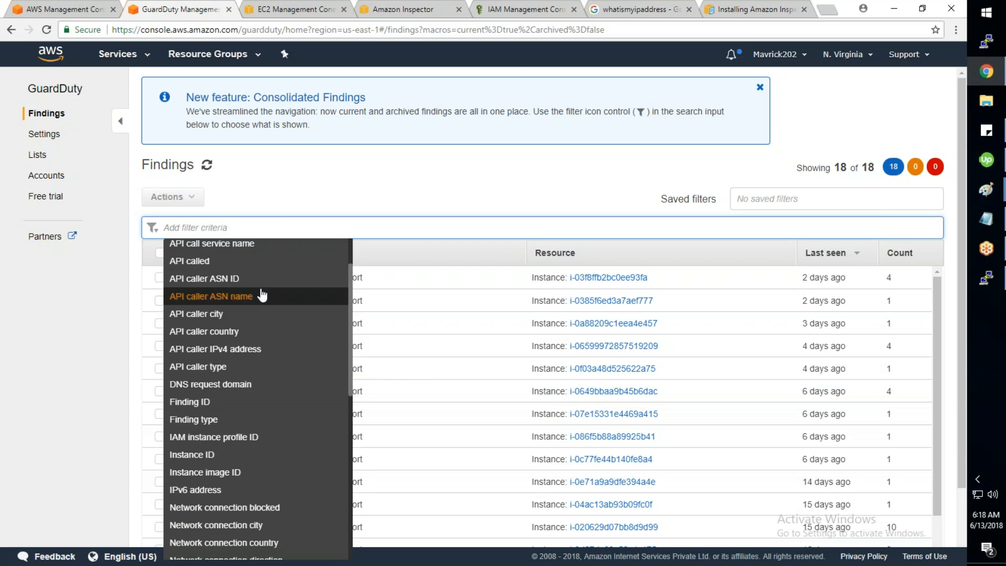
{"action": "scroll", "coordinate": [262, 294], "scroll_direction": "down", "scroll_amount": 1}
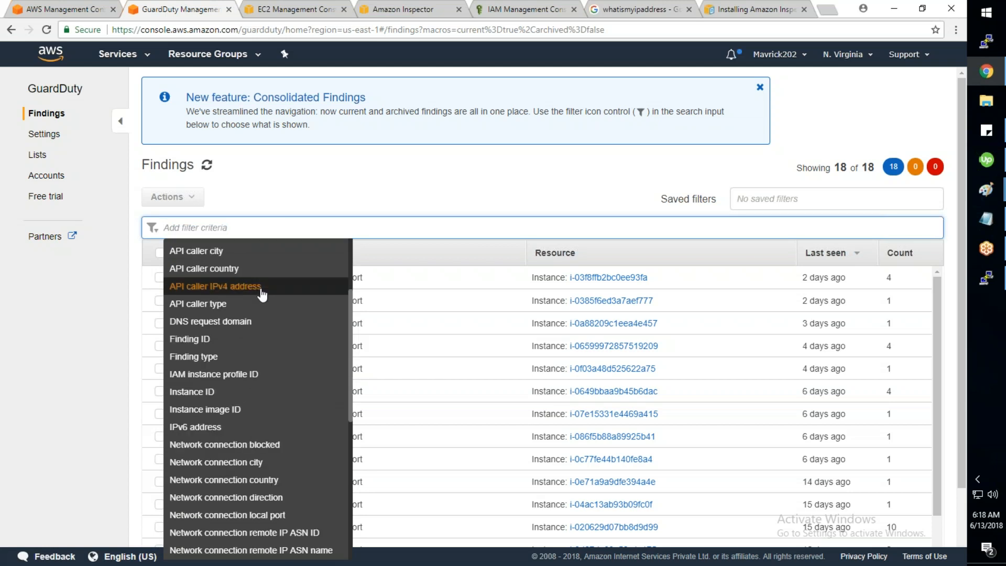
{"action": "scroll", "coordinate": [259, 314], "scroll_direction": "up", "scroll_amount": 2}
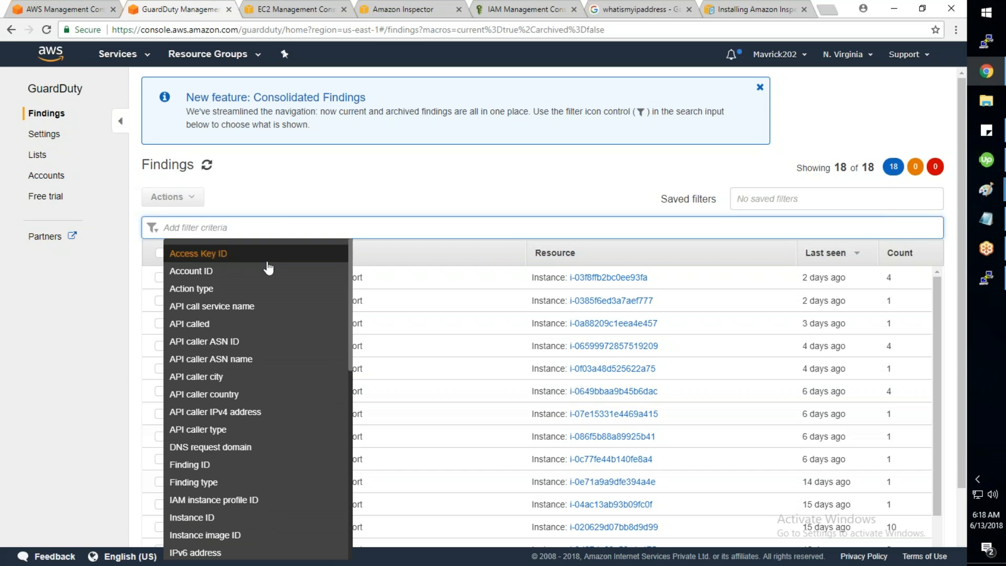
Step: Apply an API caller IPv4 address filter with the public IP, then remove it
{"action": "type", "text": "IP"}
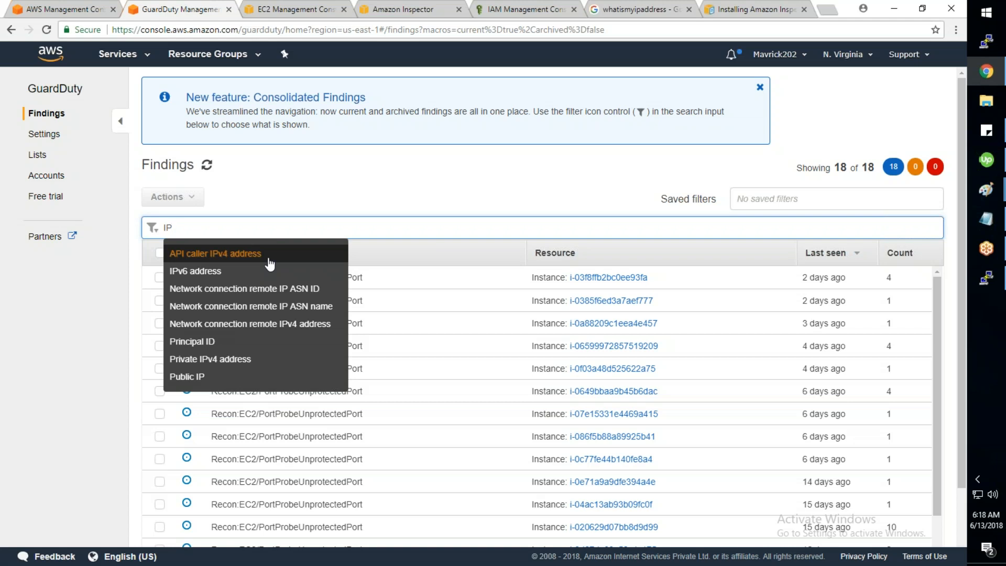
{"action": "left_click", "coordinate": [269, 255]}
{"action": "key", "text": "ctrl+v"}
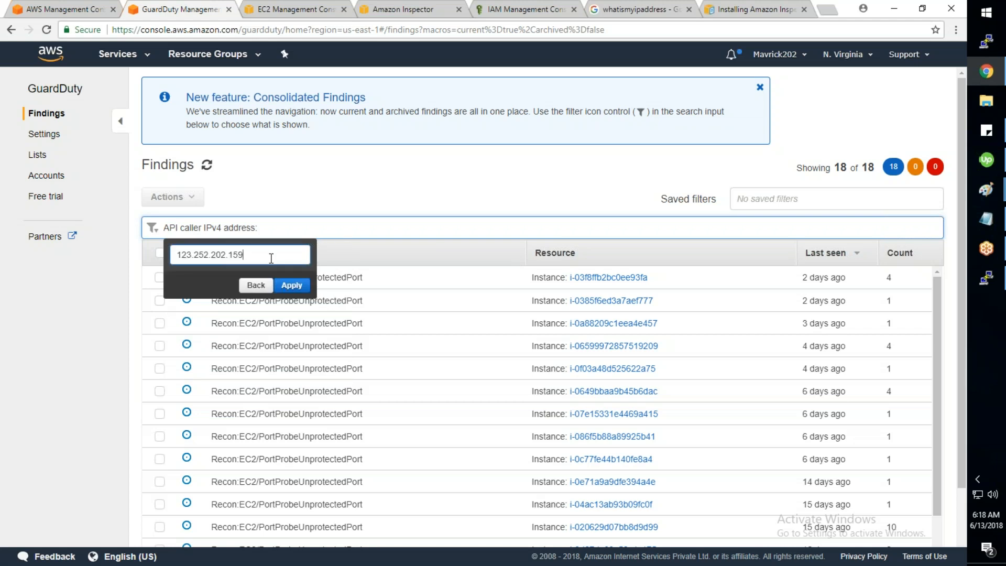
{"action": "left_click", "coordinate": [291, 289]}
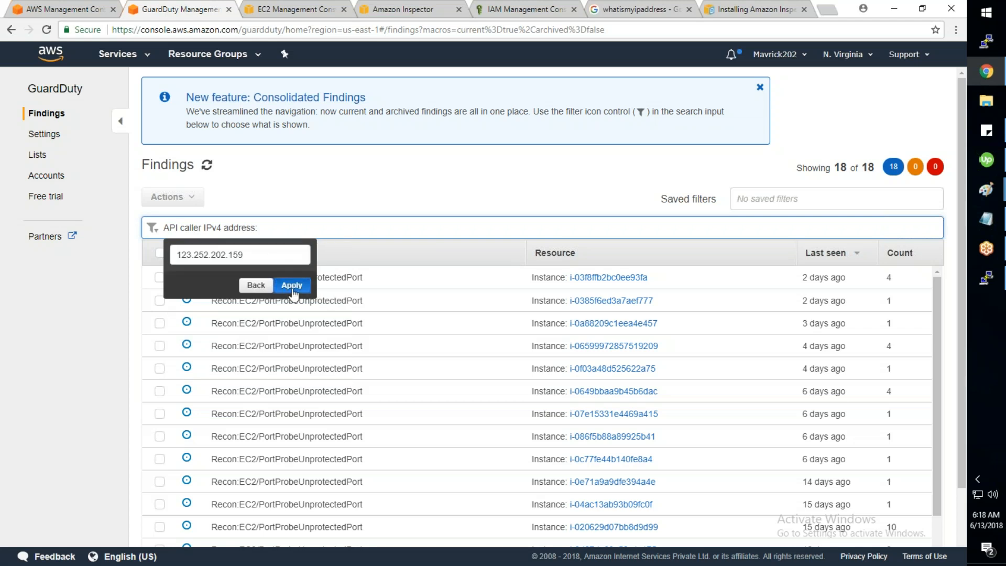
{"action": "left_click", "coordinate": [292, 286]}
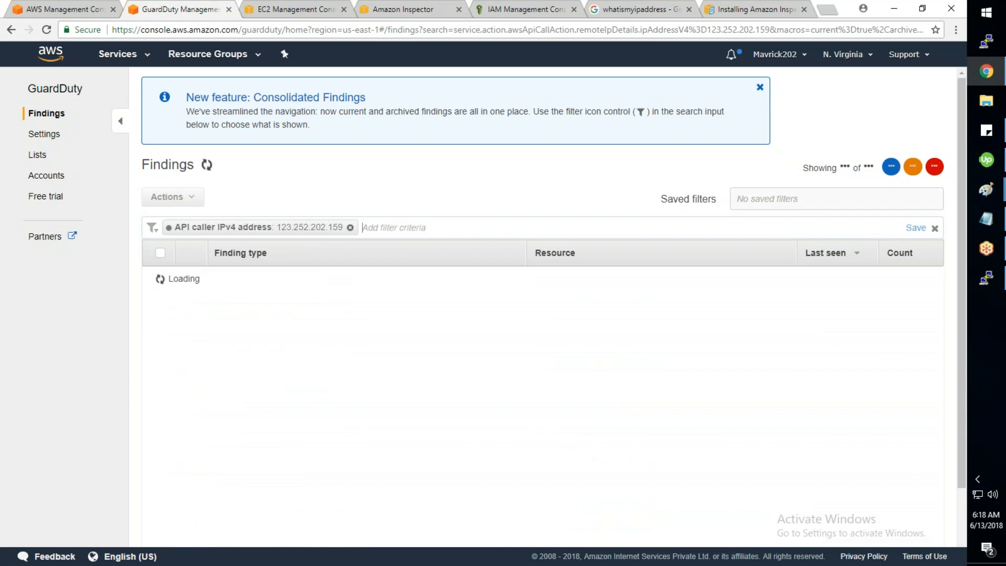
{"action": "left_click", "coordinate": [350, 228]}
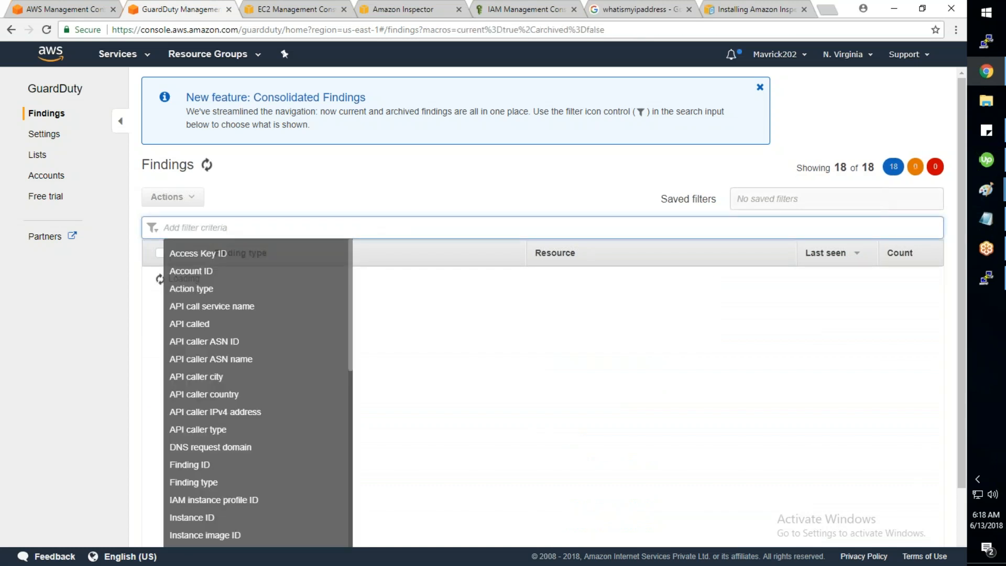
Step: Apply a Public IP filter with the same address, remove it, and go to Lists
{"action": "type", "text": "IP"}
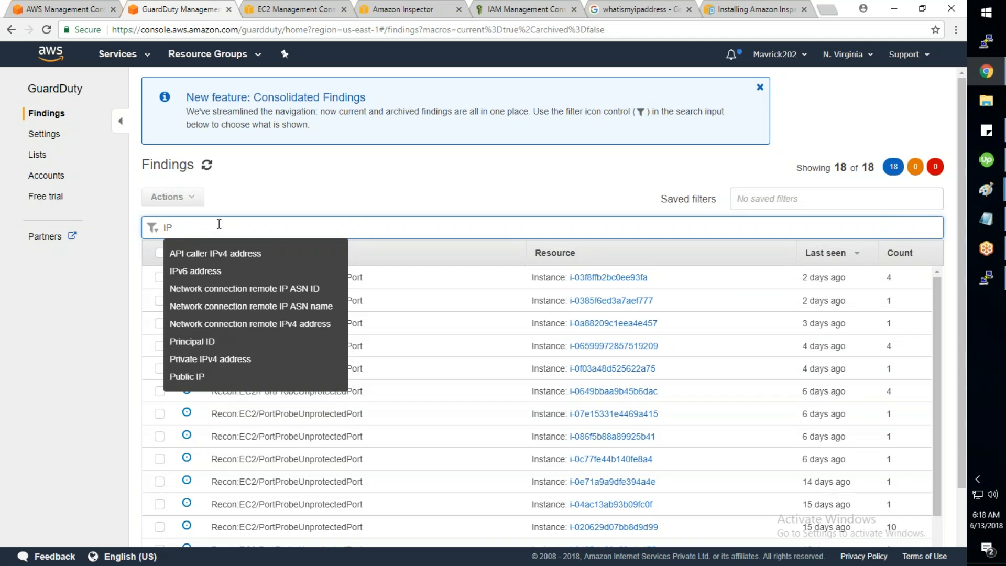
{"action": "left_click", "coordinate": [200, 377]}
{"action": "left_click", "coordinate": [210, 255]}
{"action": "key", "text": "ctrl+v"}
{"action": "left_click", "coordinate": [292, 287]}
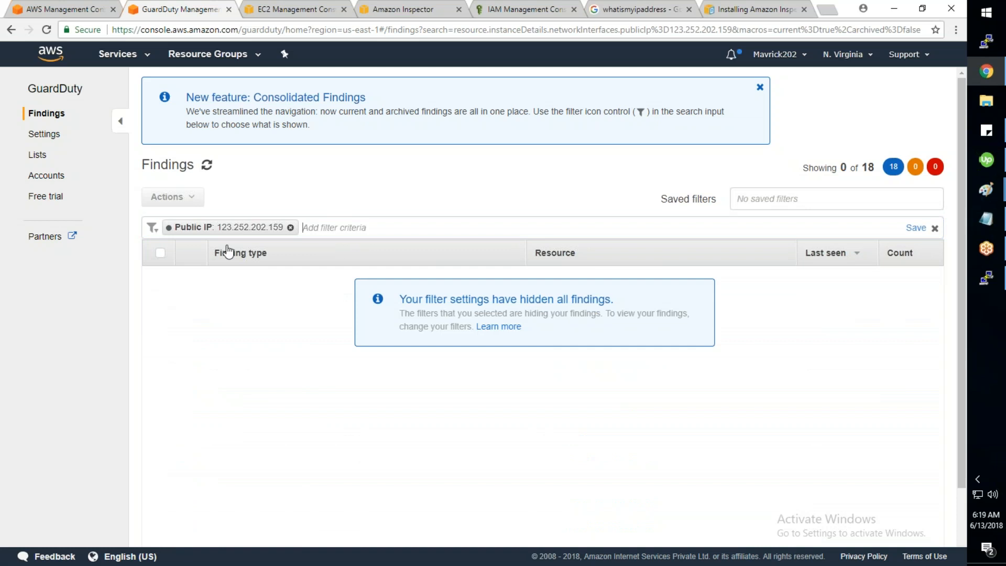
{"action": "left_click", "coordinate": [291, 227]}
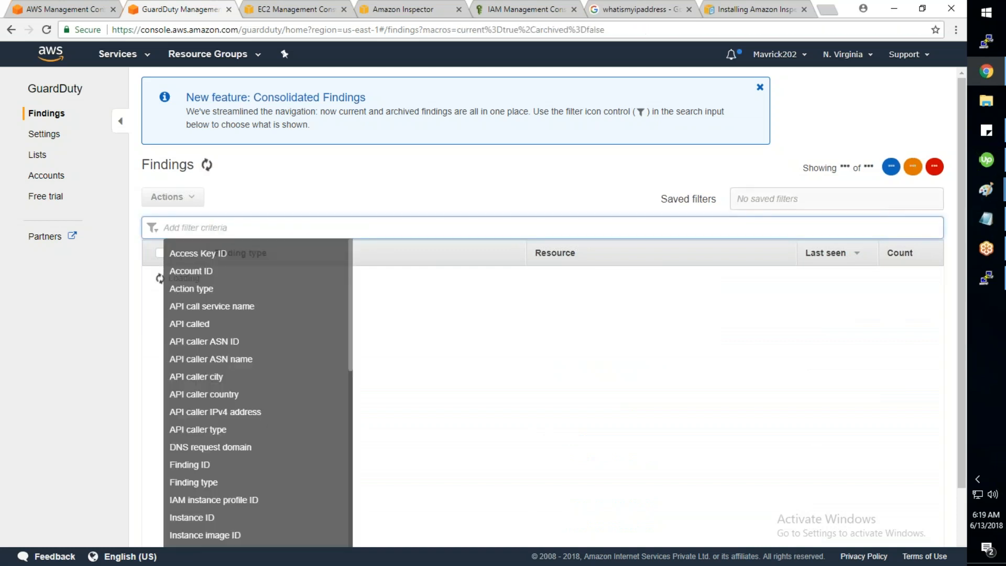
{"action": "left_click", "coordinate": [37, 155]}
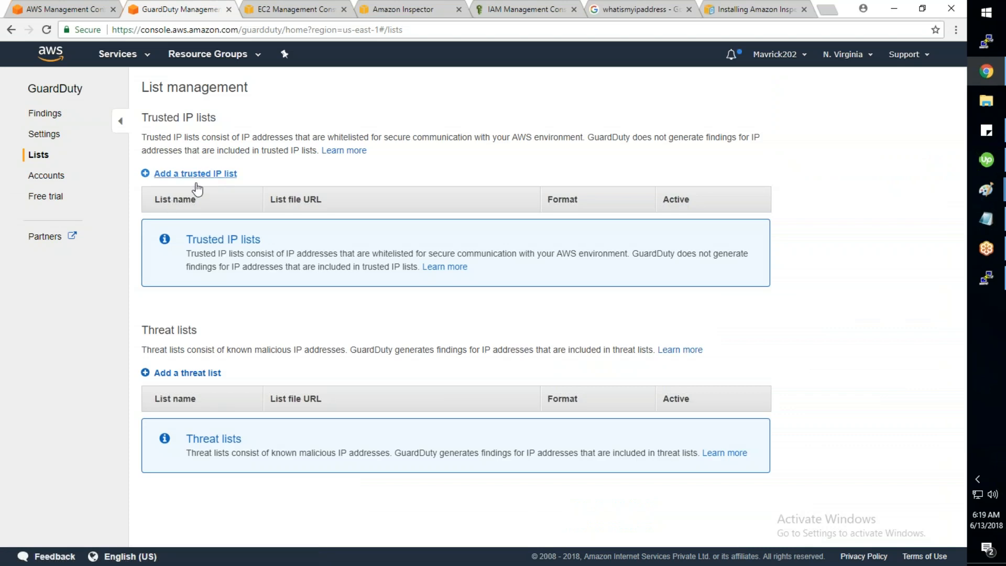
Step: Start a trusted IP list named 'MyList' in Plaintext format, cancel it, and open Accounts
{"action": "left_click", "coordinate": [201, 178]}
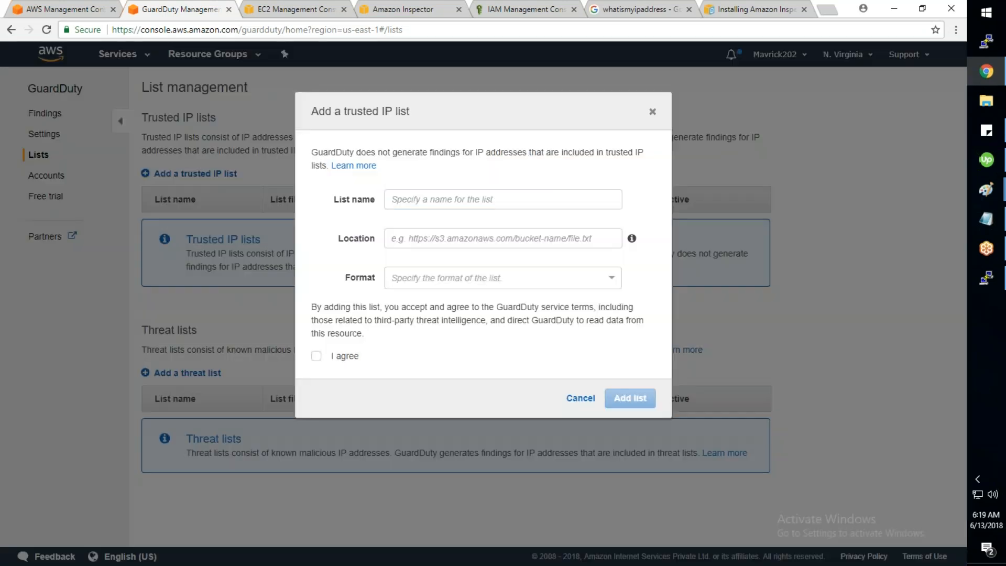
{"action": "left_click", "coordinate": [419, 199]}
{"action": "type", "text": "MyList"}
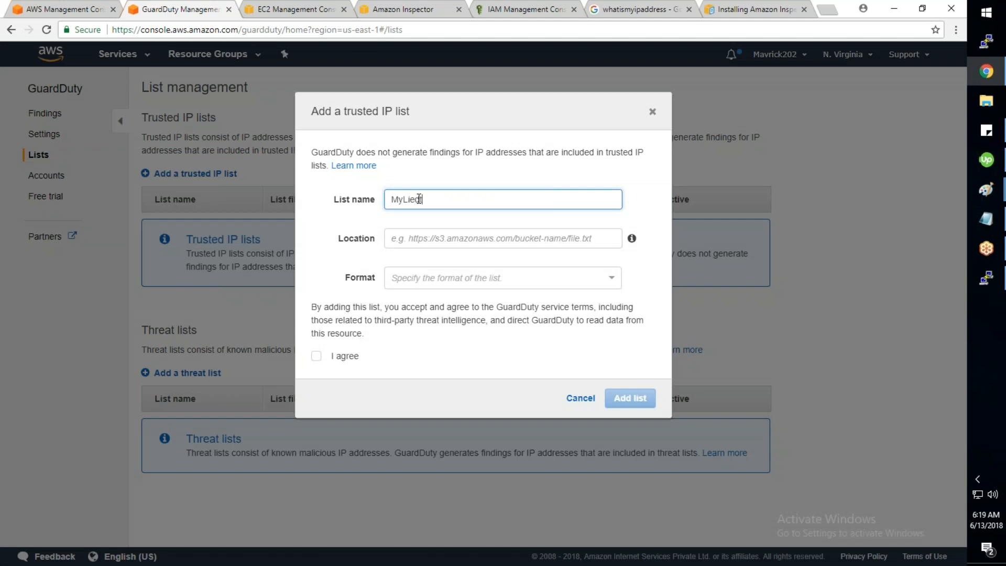
{"action": "left_click", "coordinate": [439, 235]}
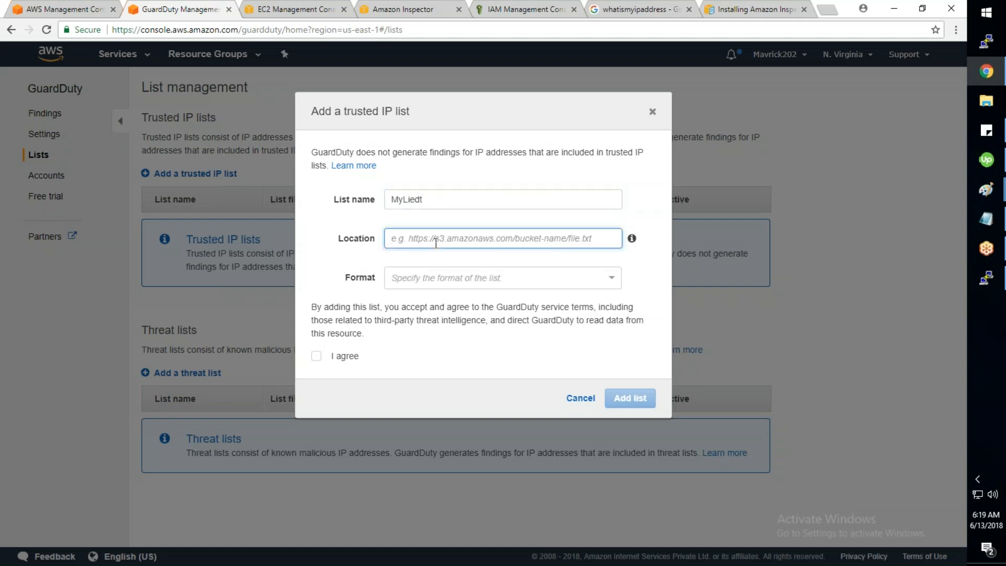
{"action": "left_click", "coordinate": [444, 281]}
{"action": "left_click", "coordinate": [352, 314]}
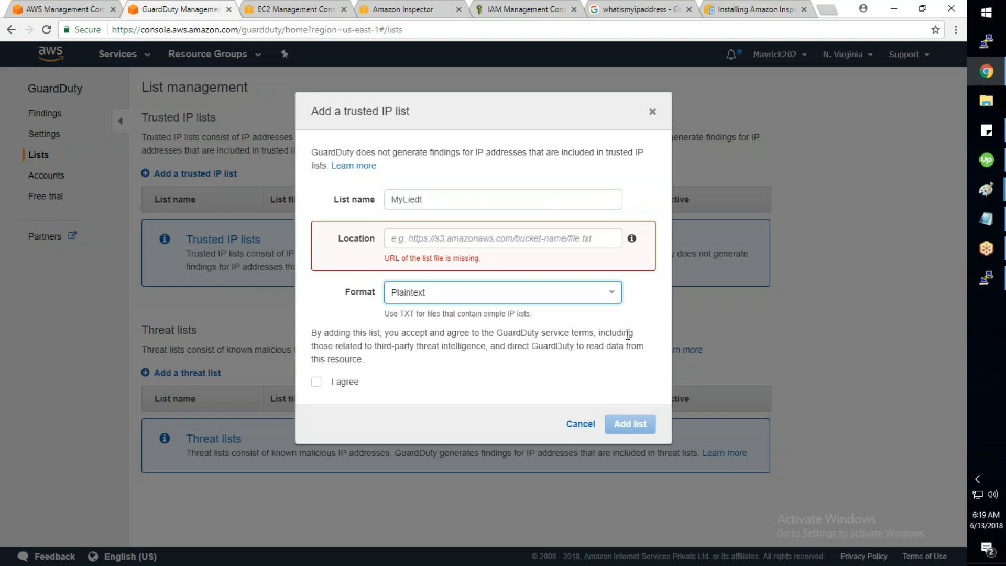
{"action": "left_click", "coordinate": [573, 426]}
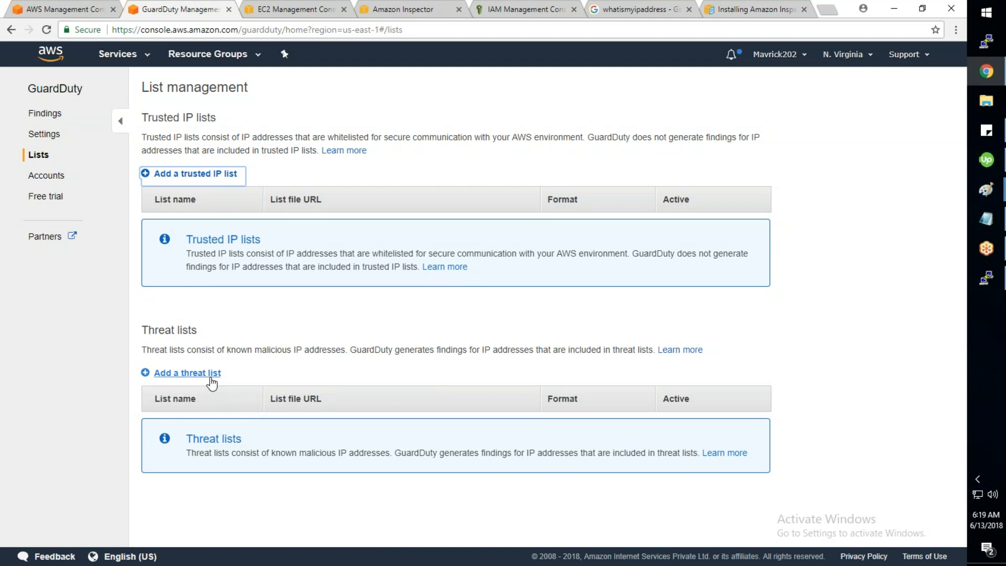
{"action": "left_click", "coordinate": [56, 180]}
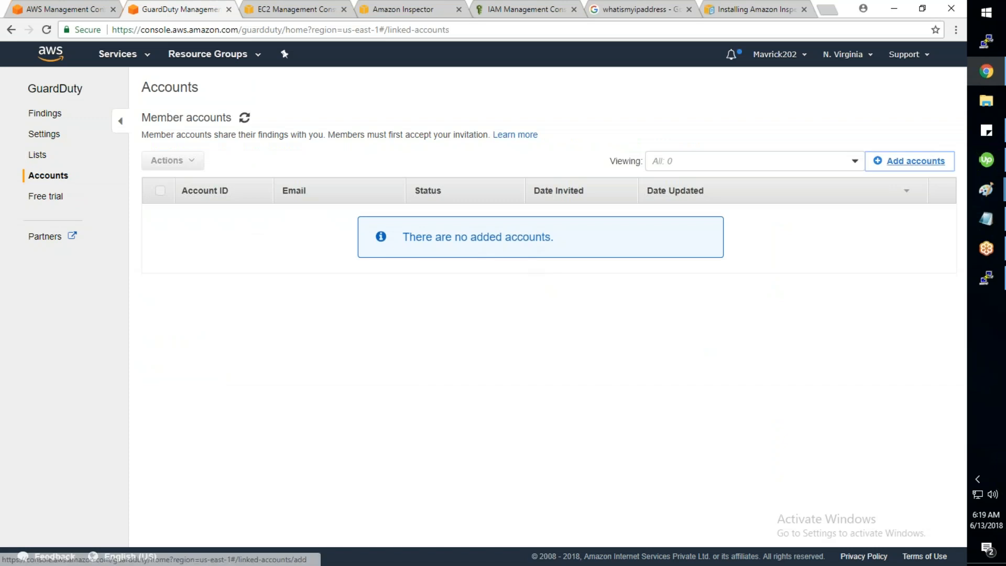
Step: Cancel the Add accounts form and view GuardDuty's free trial usage and cost
{"action": "left_click", "coordinate": [916, 160]}
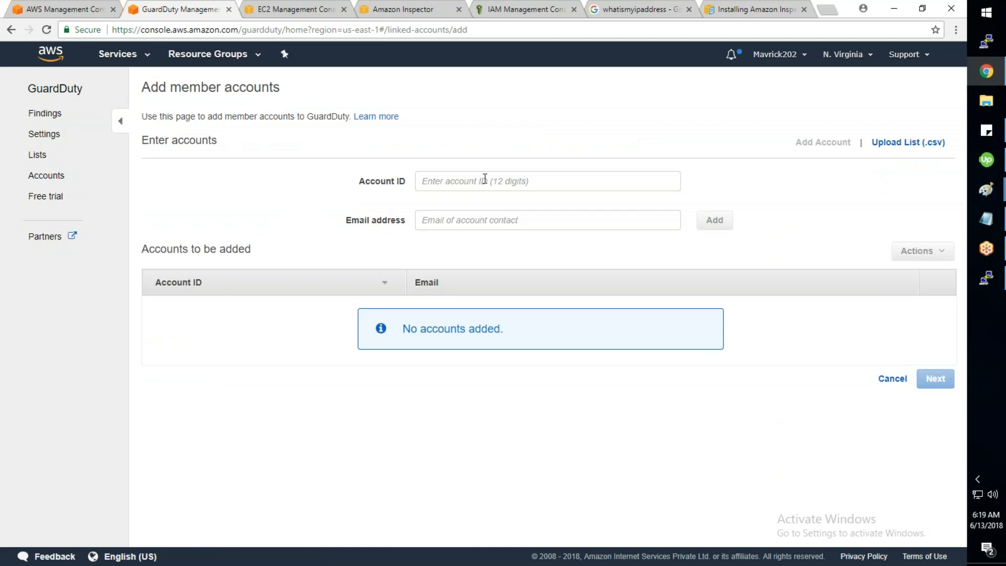
{"action": "left_click", "coordinate": [884, 380]}
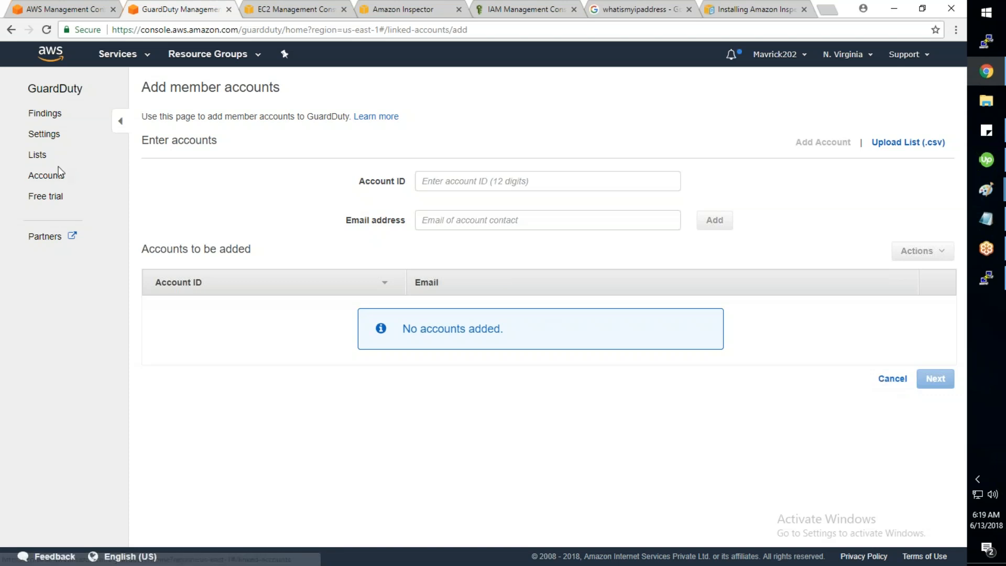
{"action": "left_click", "coordinate": [47, 197]}
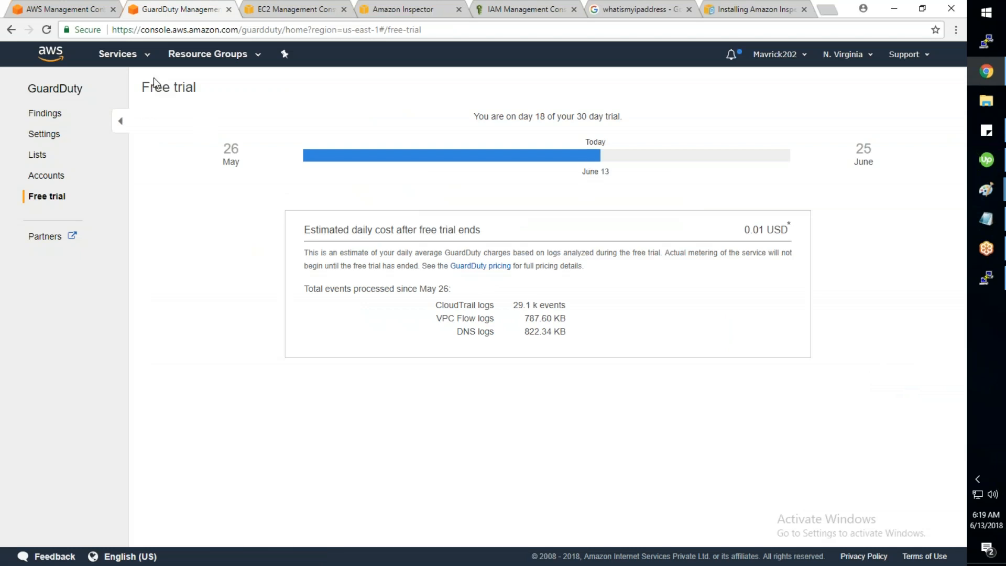
Step: Refresh the Inspector assessment runs, then return to GuardDuty and bring up the Services list
{"action": "left_click", "coordinate": [403, 15]}
{"action": "left_click", "coordinate": [866, 138]}
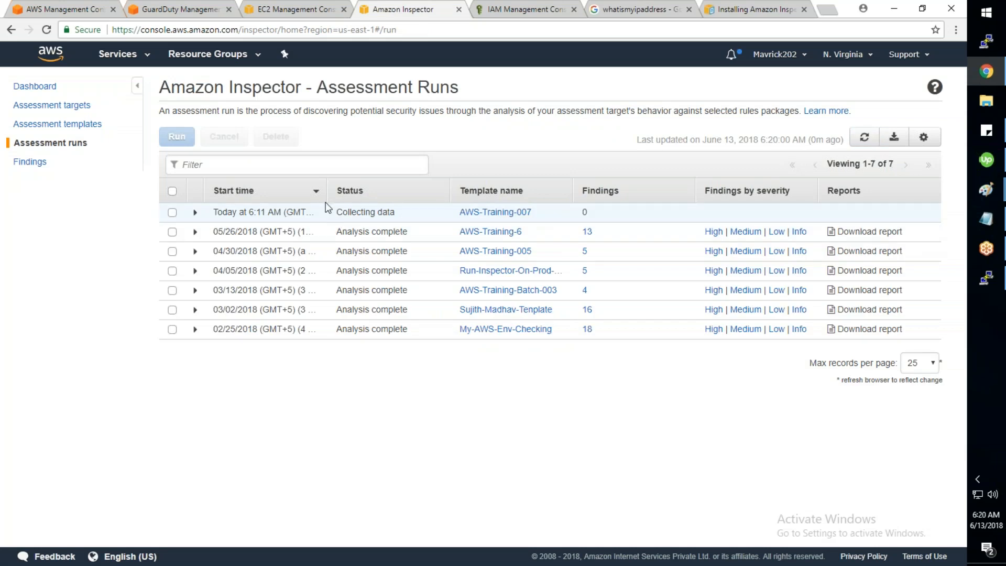
{"action": "left_click", "coordinate": [183, 12]}
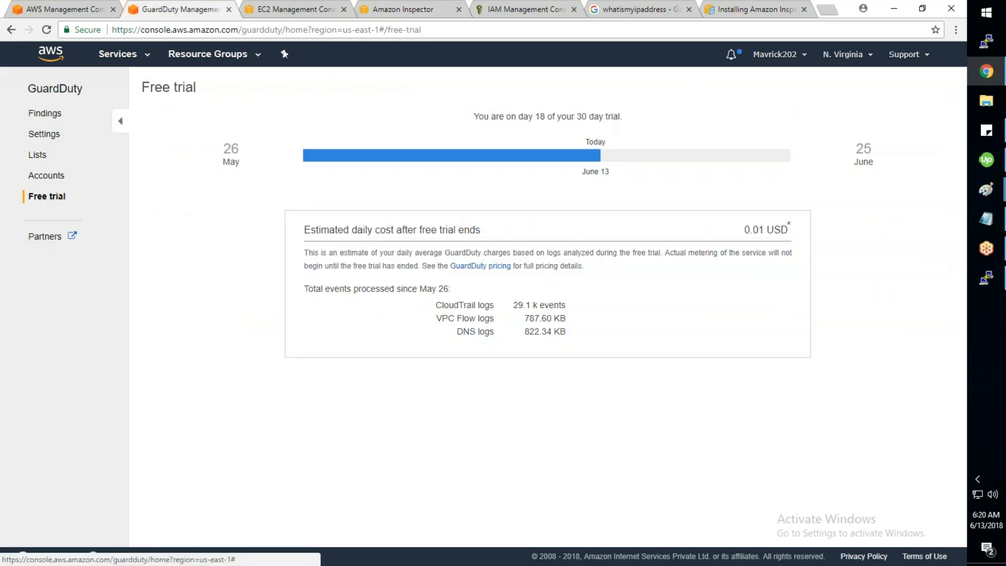
{"action": "left_click", "coordinate": [117, 54]}
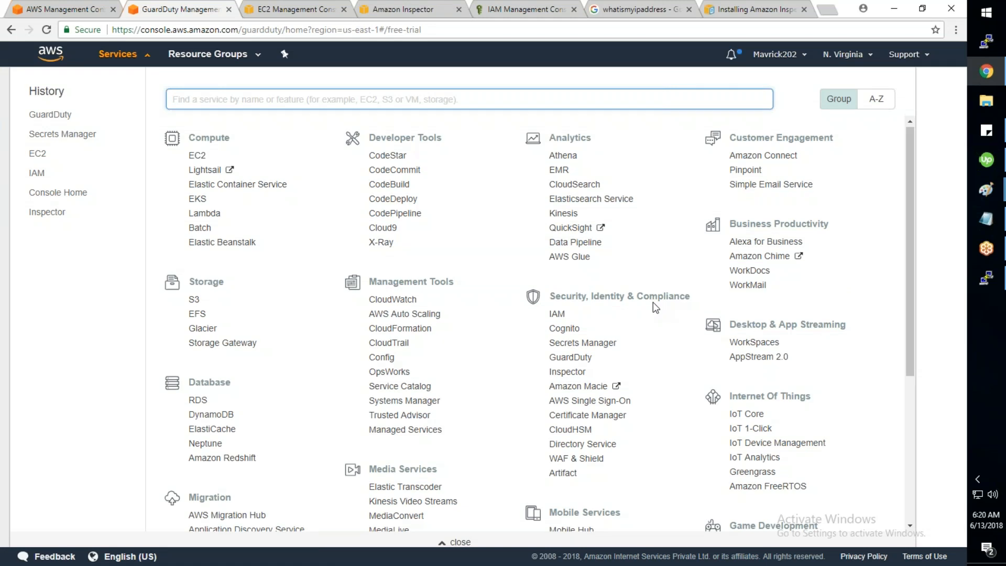
{"action": "scroll", "coordinate": [653, 302], "scroll_direction": "down", "scroll_amount": 1}
Step: Open Amazon Macie from the Services list in a new tab and switch to it
{"action": "right_click", "coordinate": [569, 324]}
{"action": "left_click", "coordinate": [594, 332]}
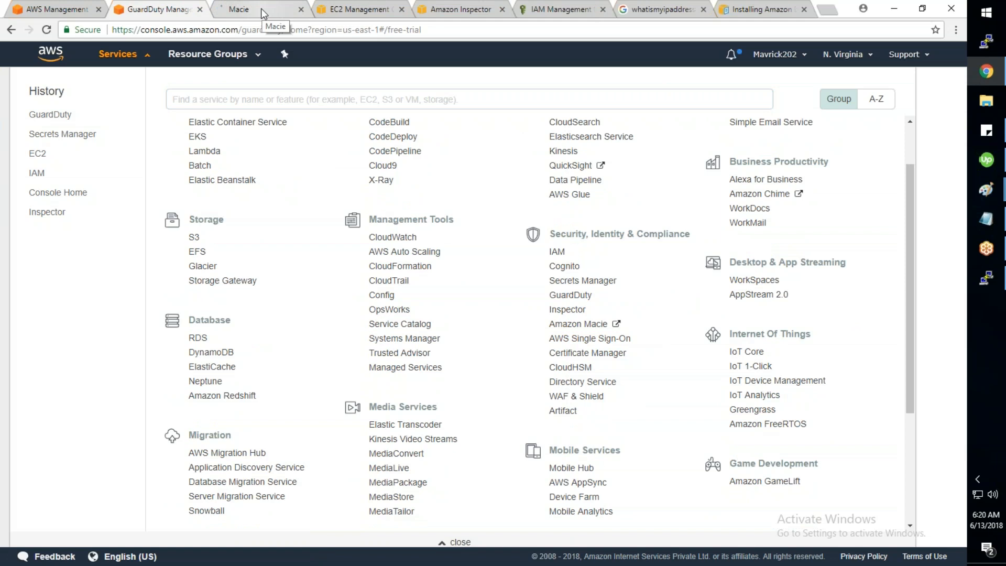
{"action": "left_click", "coordinate": [261, 10]}
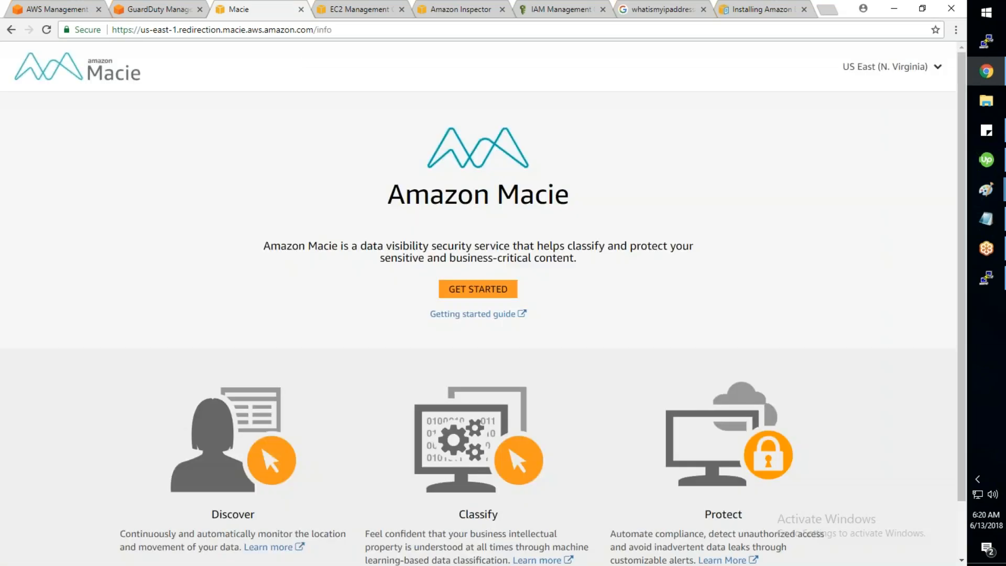
Step: Read Macie's introduction and Discover feature description, then open the Getting started guide
{"action": "left_click_drag", "start_coordinate": [265, 246], "coordinate": [576, 259]}
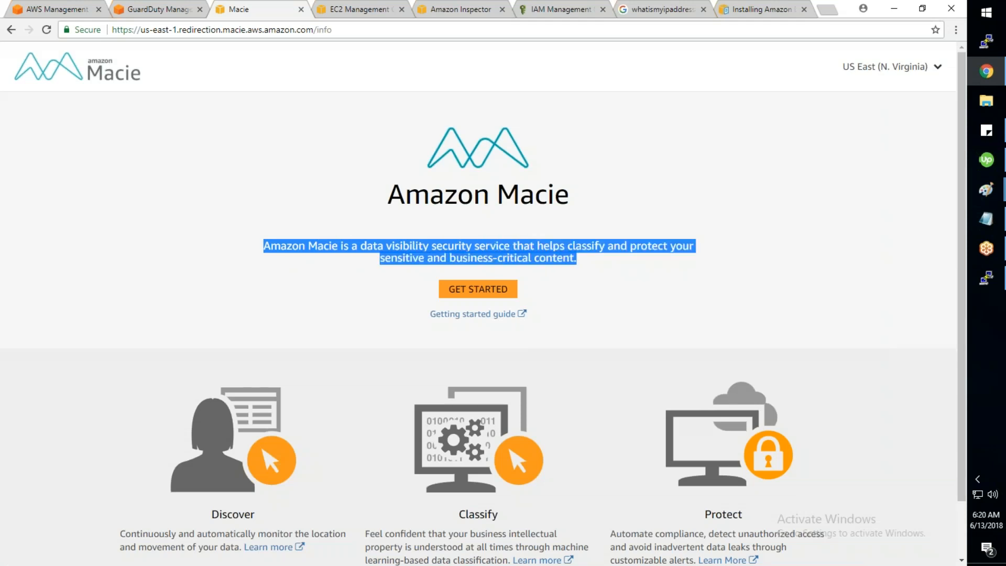
{"action": "scroll", "coordinate": [479, 309], "scroll_direction": "down", "scroll_amount": 1}
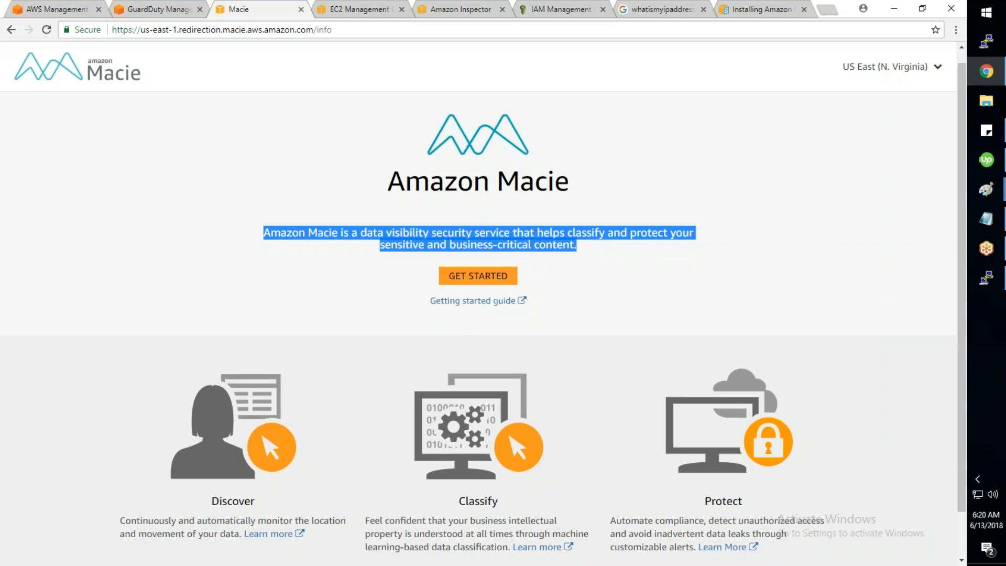
{"action": "scroll", "coordinate": [478, 314], "scroll_direction": "down", "scroll_amount": 1}
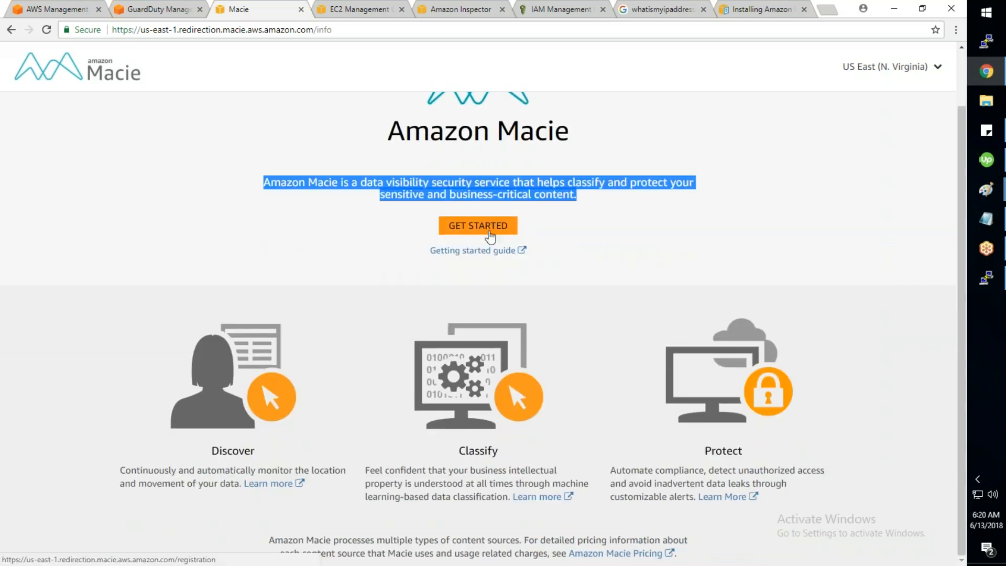
{"action": "left_click_drag", "start_coordinate": [120, 470], "coordinate": [239, 483]}
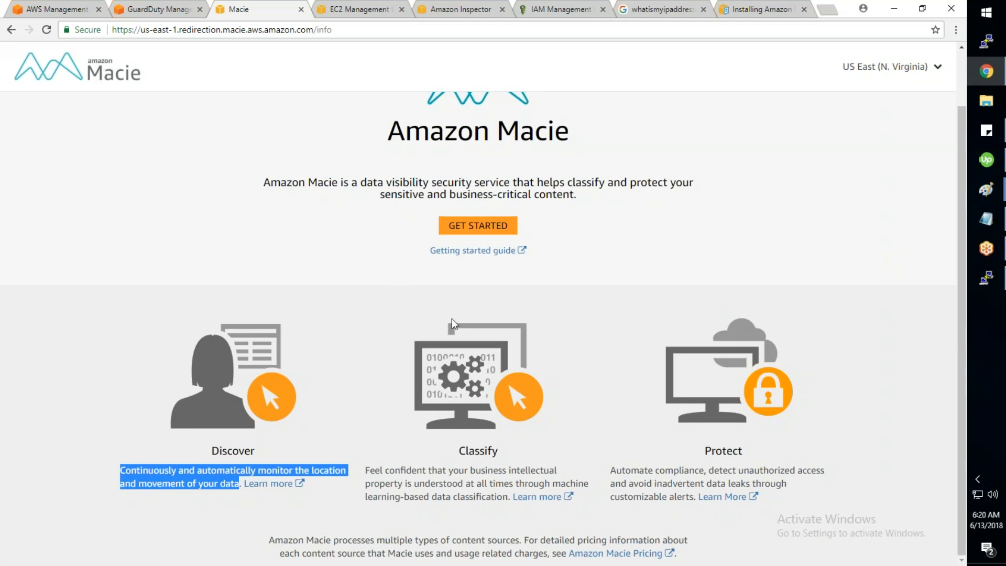
{"action": "scroll", "coordinate": [451, 318], "scroll_direction": "up", "scroll_amount": 2}
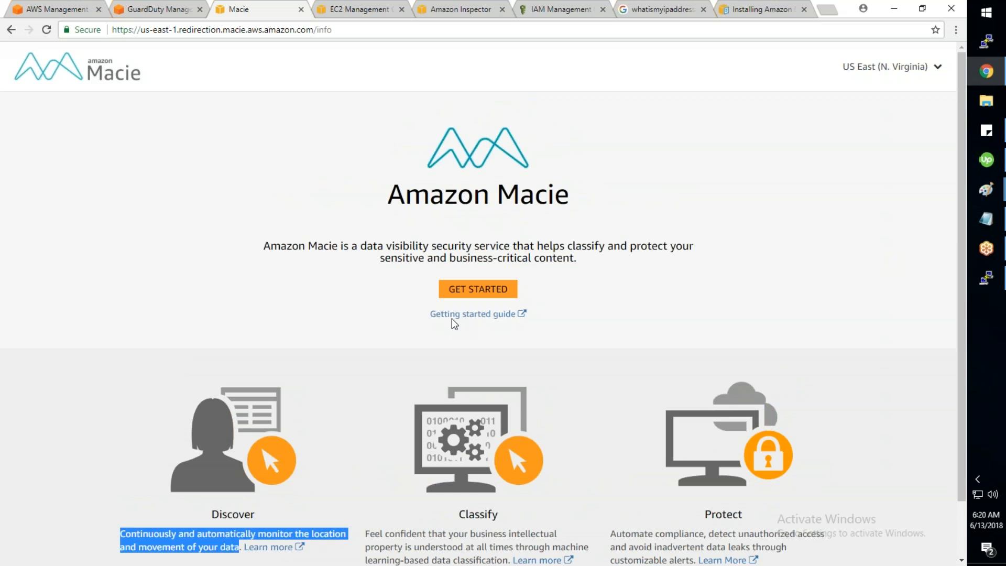
{"action": "scroll", "coordinate": [451, 319], "scroll_direction": "down", "scroll_amount": 2}
{"action": "left_click", "coordinate": [473, 251]}
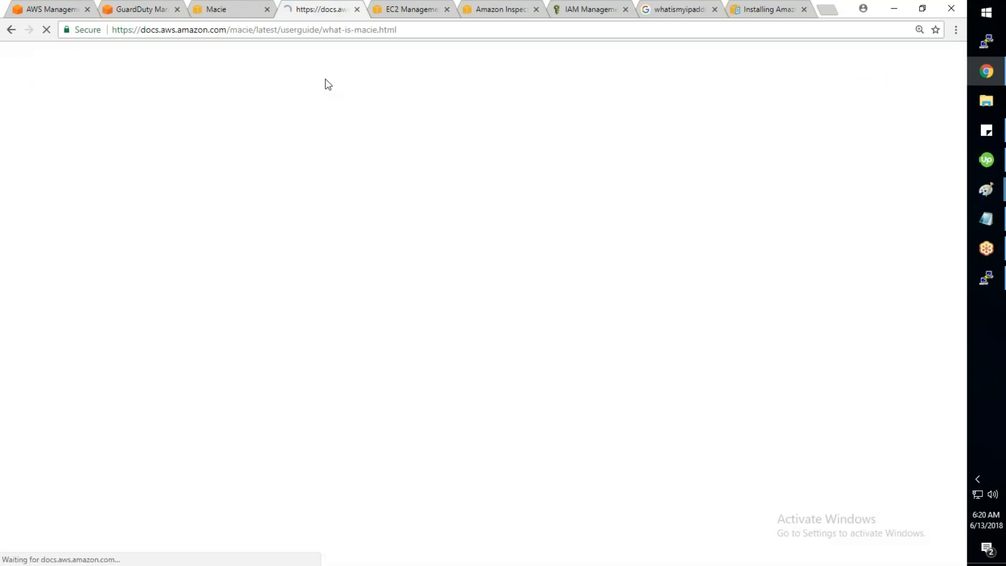
Step: Read through the 'What Is Amazon Macie' guide, highlighting its opening description, then close that tab
{"action": "left_click_drag", "start_coordinate": [263, 168], "coordinate": [492, 210]}
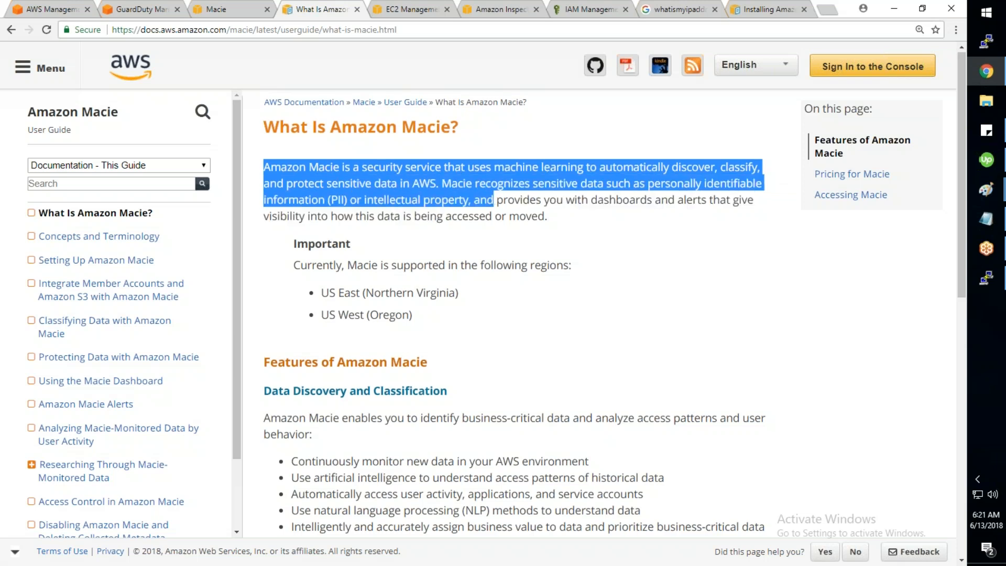
{"action": "scroll", "coordinate": [514, 315], "scroll_direction": "down", "scroll_amount": 1}
{"action": "left_click_drag", "start_coordinate": [459, 230], "coordinate": [355, 252]}
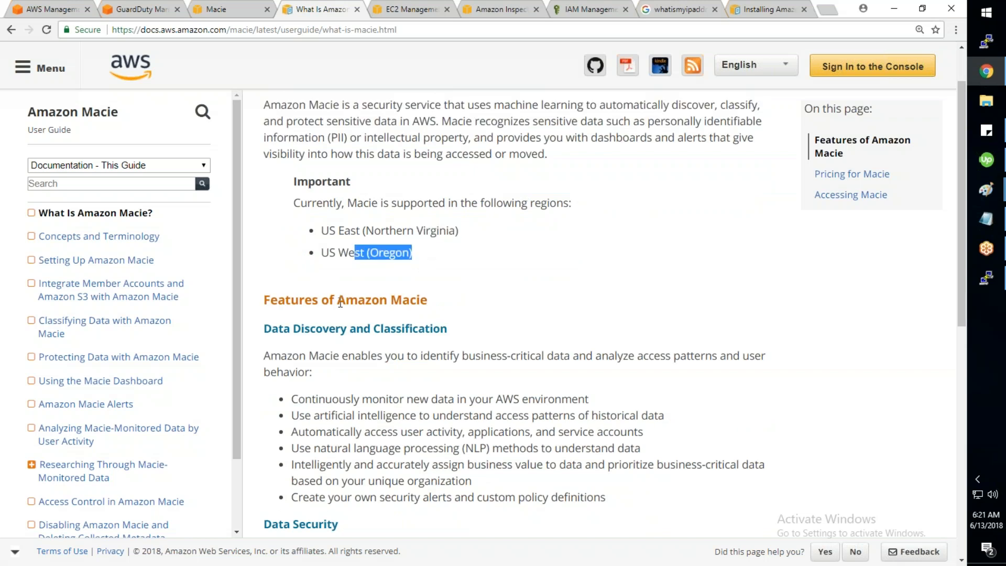
{"action": "scroll", "coordinate": [339, 304], "scroll_direction": "down", "scroll_amount": 1}
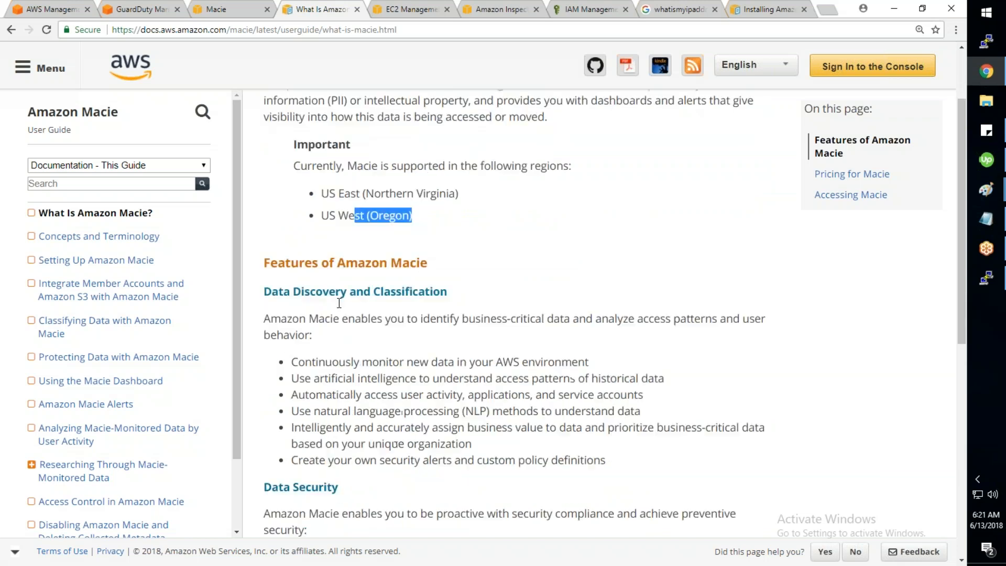
{"action": "scroll", "coordinate": [338, 303], "scroll_direction": "down", "scroll_amount": 3}
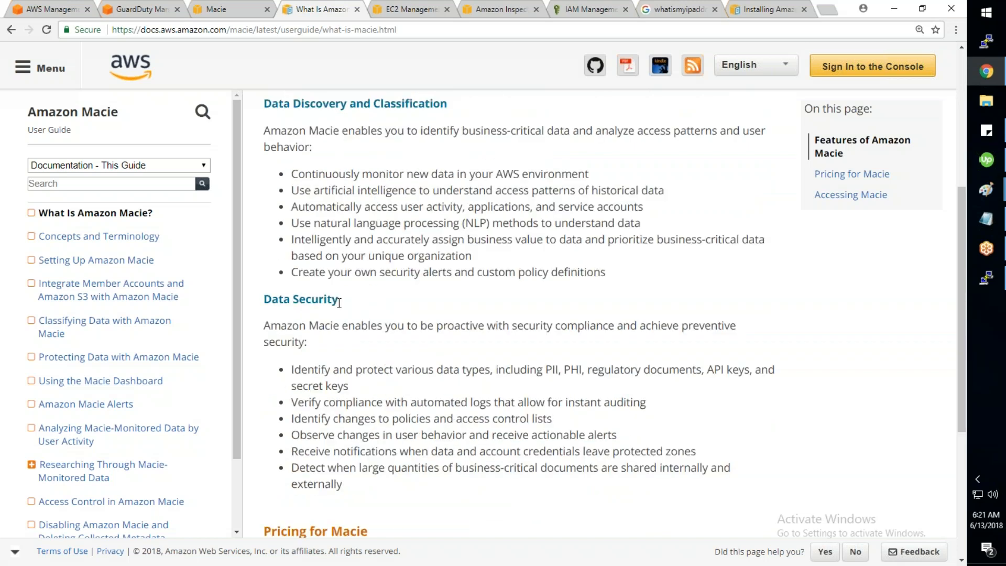
{"action": "scroll", "coordinate": [338, 303], "scroll_direction": "down", "scroll_amount": 4}
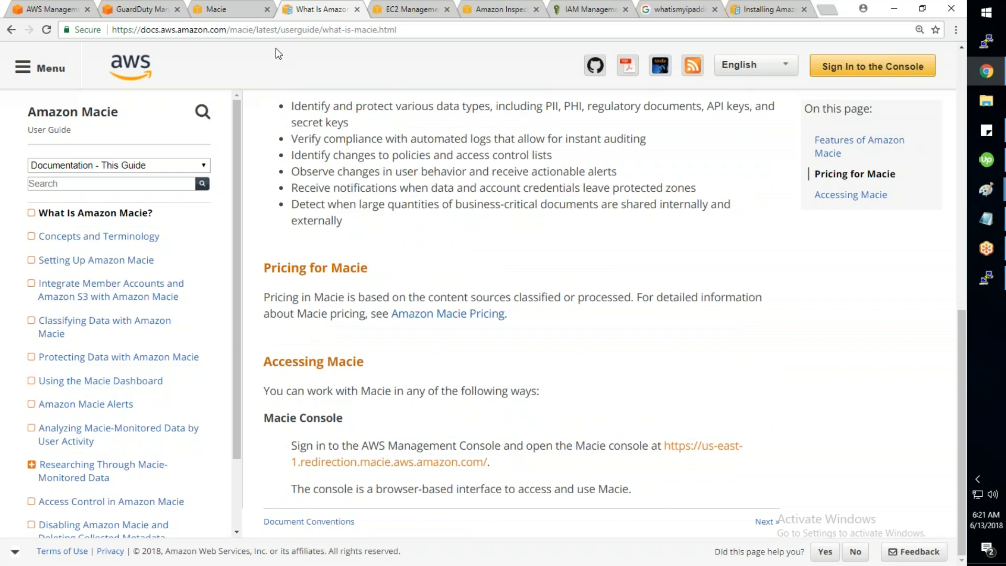
{"action": "left_click", "coordinate": [357, 9]}
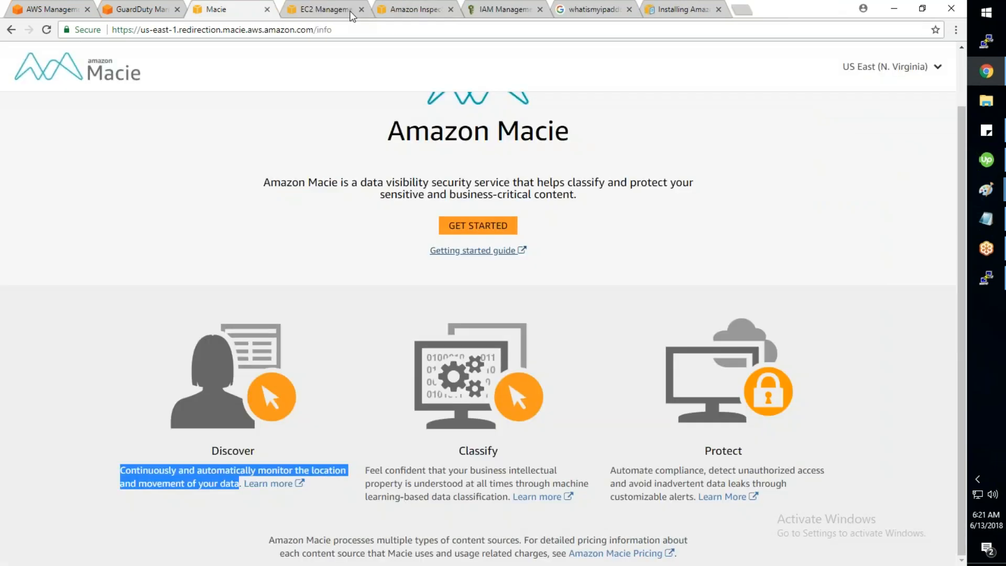
Step: Close the Macie tab and open Directory Service from the Services list in a new tab
{"action": "left_click", "coordinate": [268, 9]}
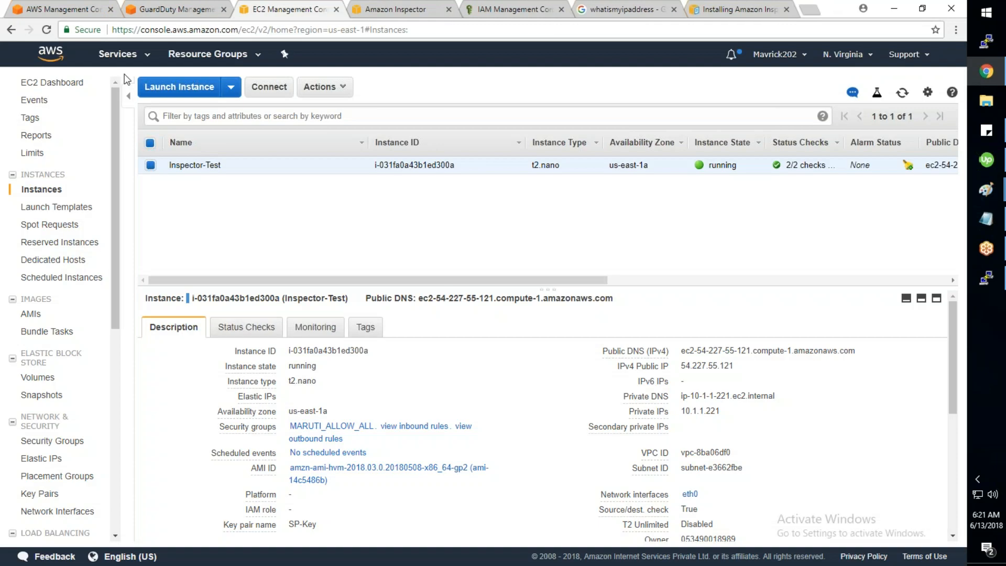
{"action": "left_click", "coordinate": [136, 62]}
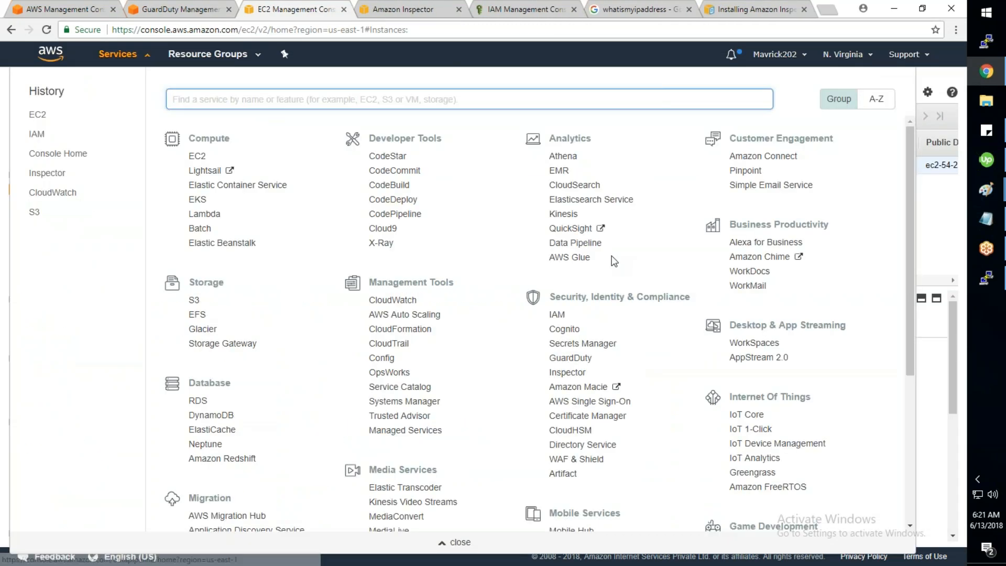
{"action": "scroll", "coordinate": [587, 408], "scroll_direction": "down", "scroll_amount": 1}
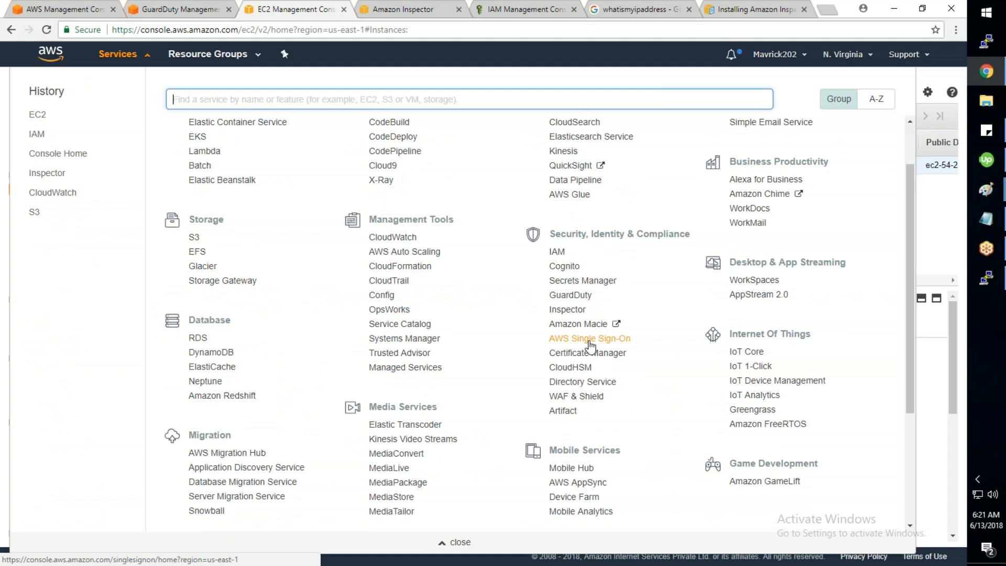
{"action": "left_click", "coordinate": [662, 104]}
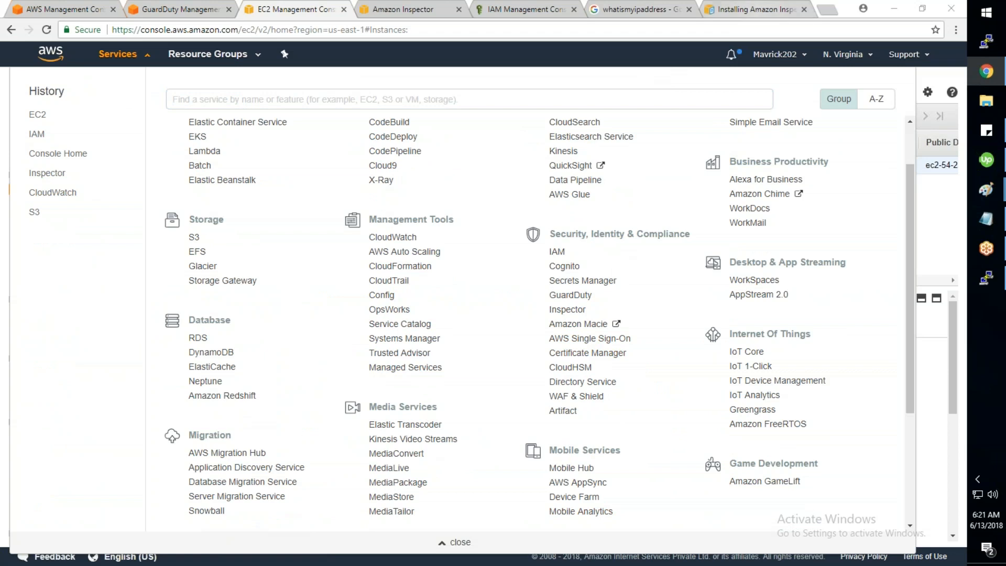
{"action": "right_click", "coordinate": [590, 386]}
{"action": "left_click", "coordinate": [623, 391]}
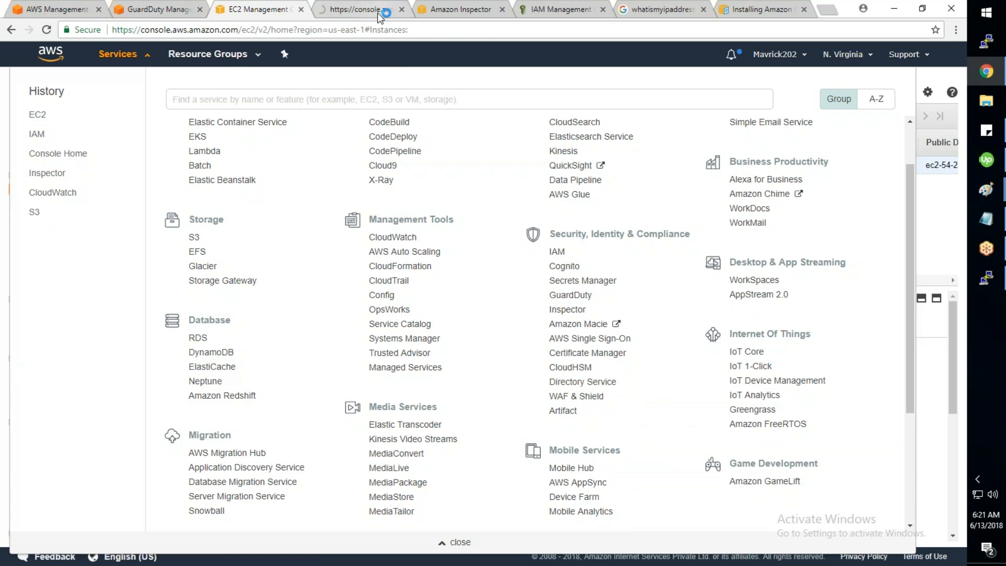
{"action": "left_click", "coordinate": [377, 13]}
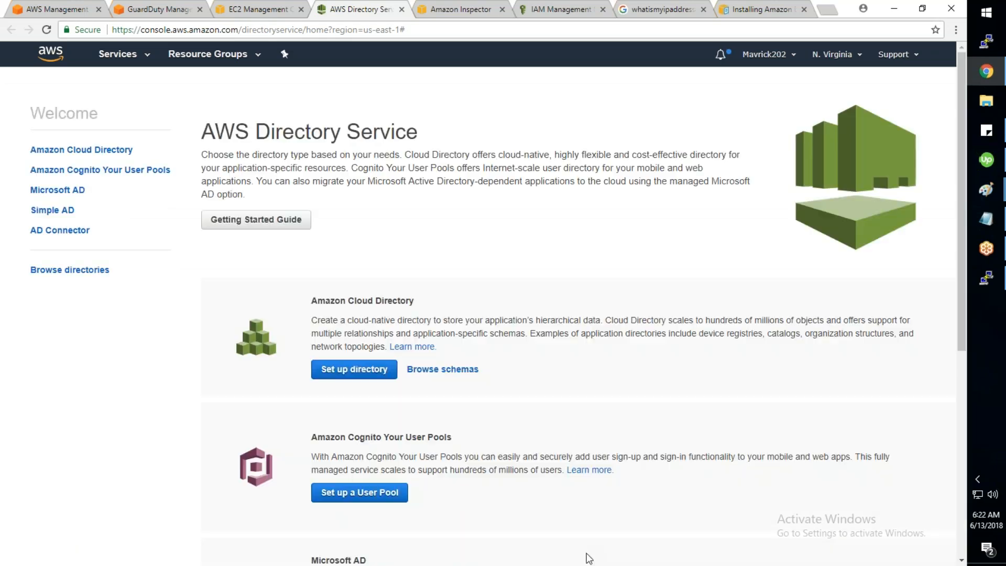
{"action": "left_click_drag", "start_coordinate": [201, 127], "coordinate": [433, 142]}
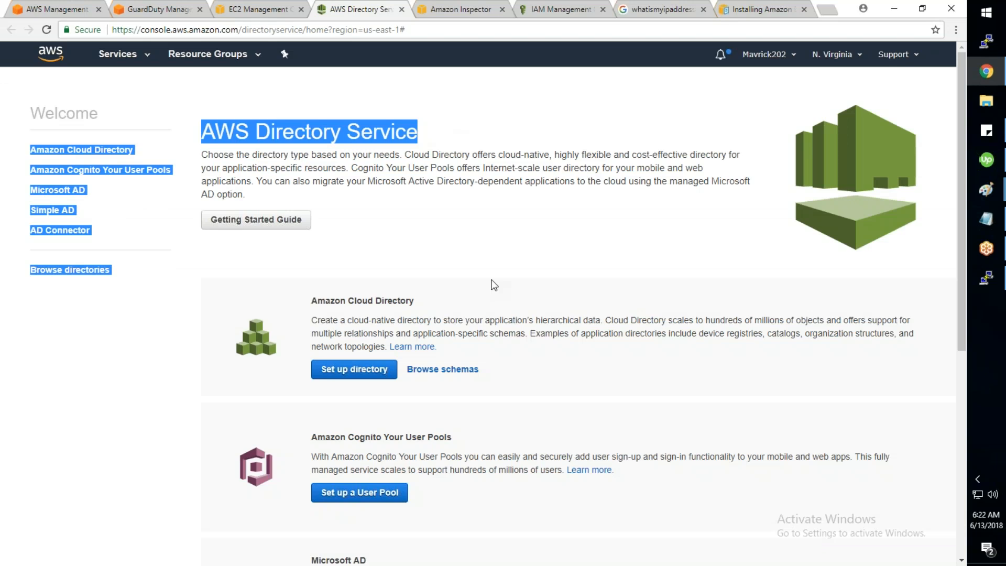
{"action": "scroll", "coordinate": [493, 285], "scroll_direction": "down", "scroll_amount": 1}
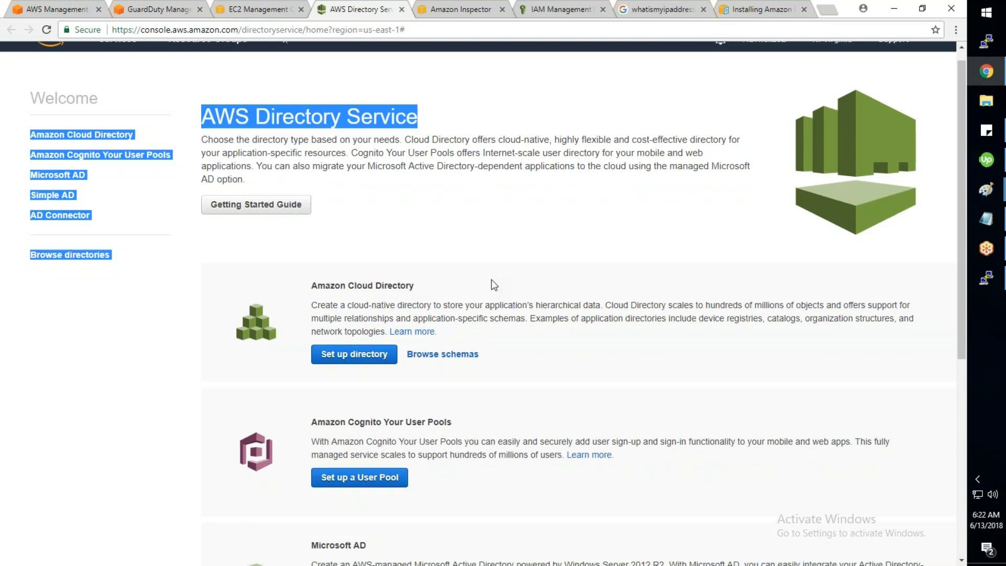
{"action": "left_click", "coordinate": [493, 284]}
{"action": "scroll", "coordinate": [503, 272], "scroll_direction": "down", "scroll_amount": 2}
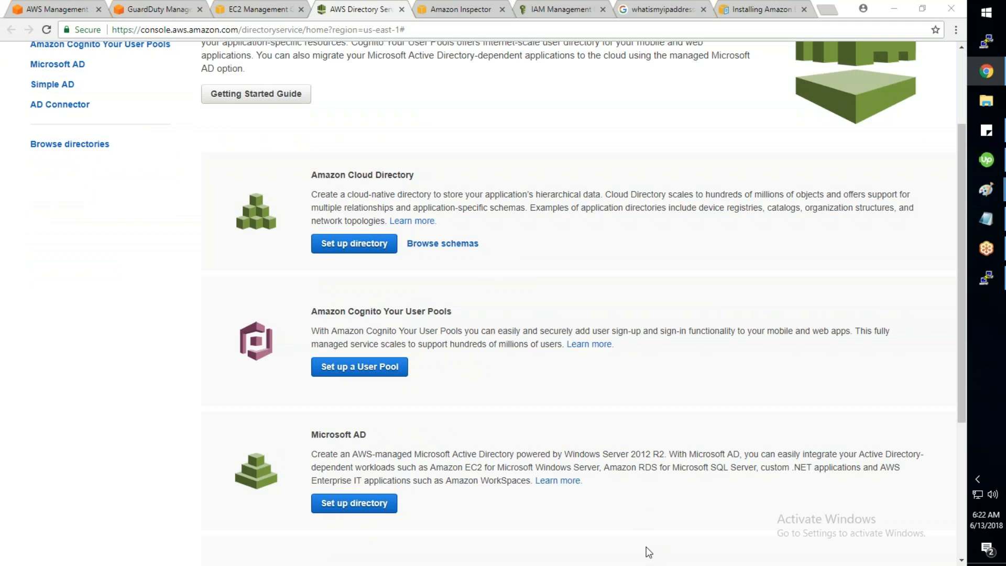
{"action": "left_click_drag", "start_coordinate": [426, 175], "coordinate": [312, 173]}
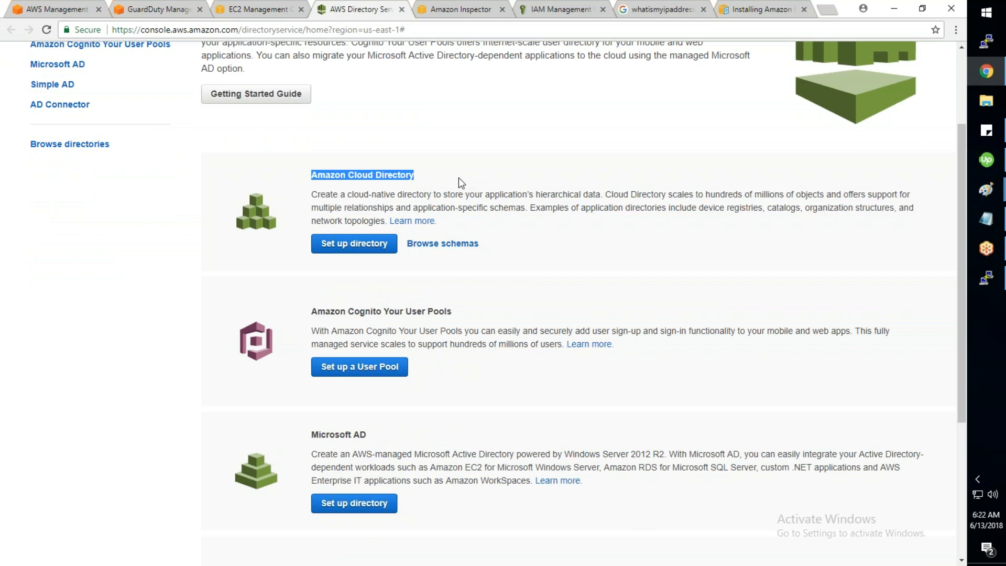
{"action": "left_click_drag", "start_coordinate": [469, 314], "coordinate": [307, 317]}
{"action": "left_click_drag", "start_coordinate": [374, 435], "coordinate": [319, 436]}
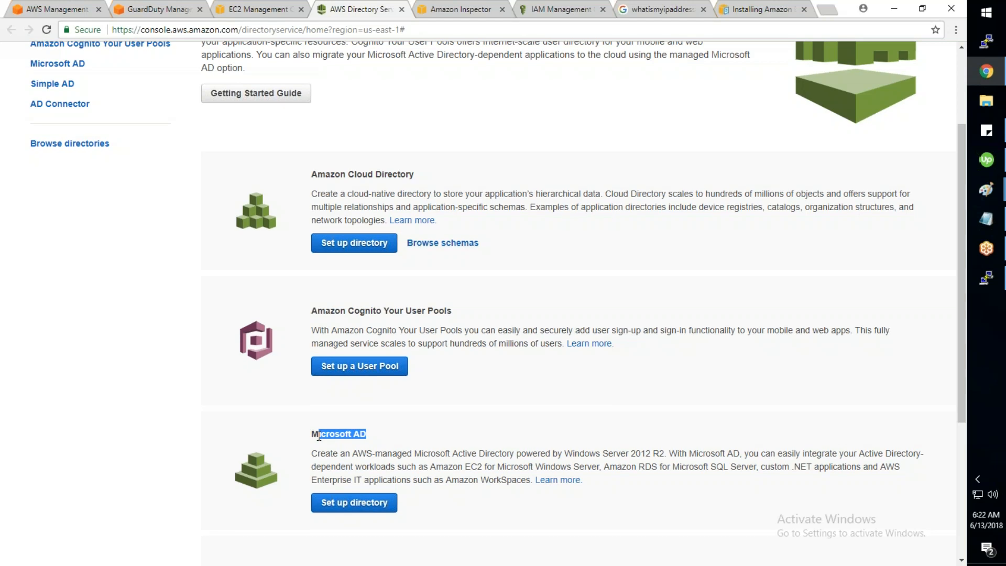
{"action": "scroll", "coordinate": [319, 435], "scroll_direction": "down", "scroll_amount": 4}
{"action": "left_click", "coordinate": [540, 378]}
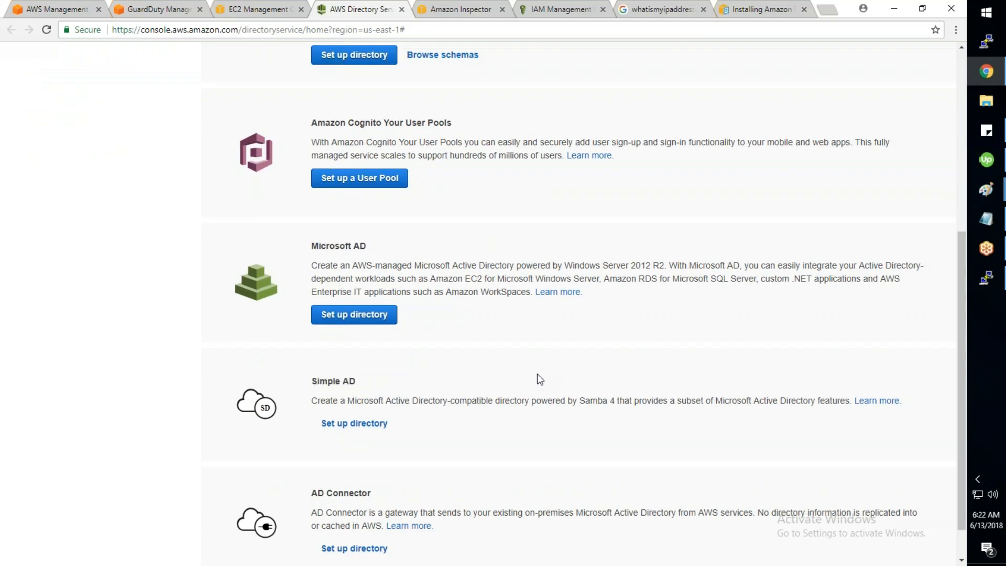
{"action": "scroll", "coordinate": [536, 373], "scroll_direction": "up", "scroll_amount": 1}
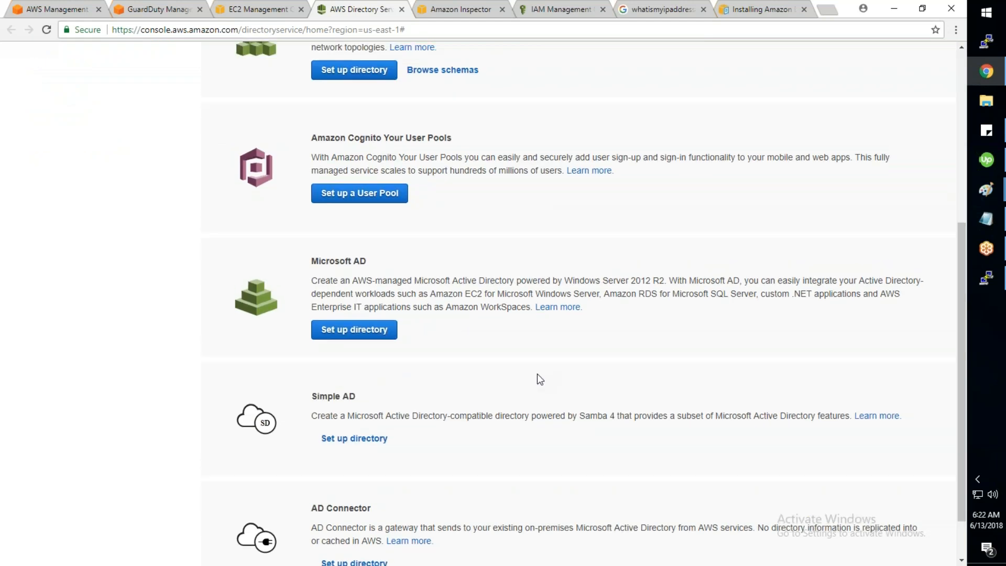
{"action": "left_click_drag", "start_coordinate": [454, 186], "coordinate": [336, 194]}
{"action": "left_click", "coordinate": [336, 195]}
{"action": "left_click_drag", "start_coordinate": [367, 449], "coordinate": [313, 448]}
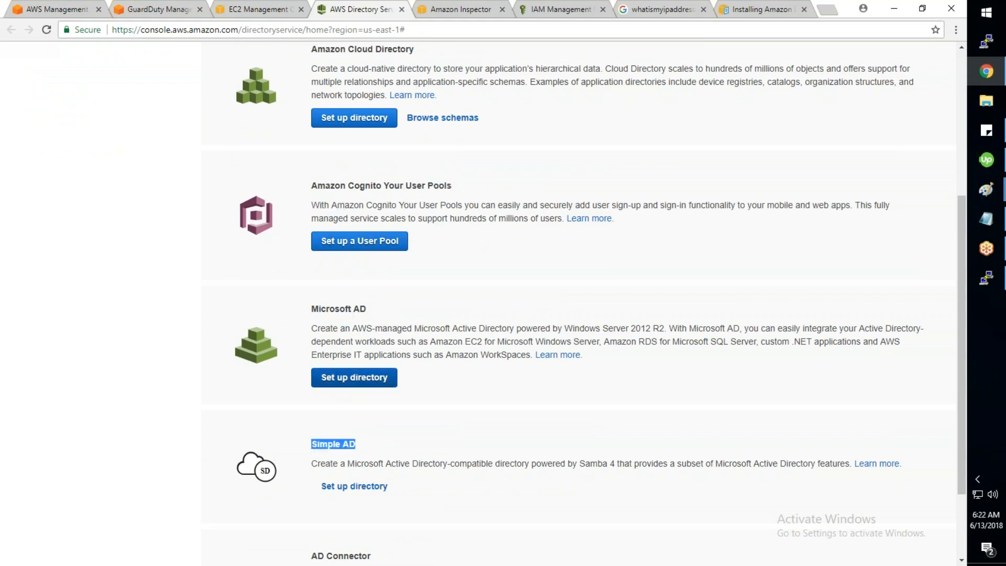
{"action": "left_click_drag", "start_coordinate": [367, 308], "coordinate": [313, 312]}
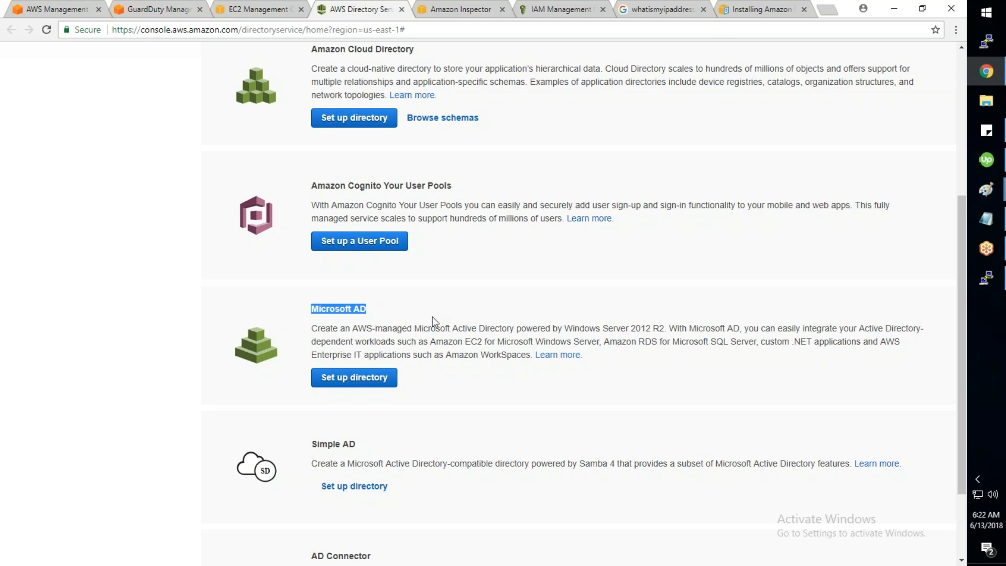
{"action": "left_click", "coordinate": [365, 454]}
{"action": "left_click_drag", "start_coordinate": [327, 450], "coordinate": [314, 443]}
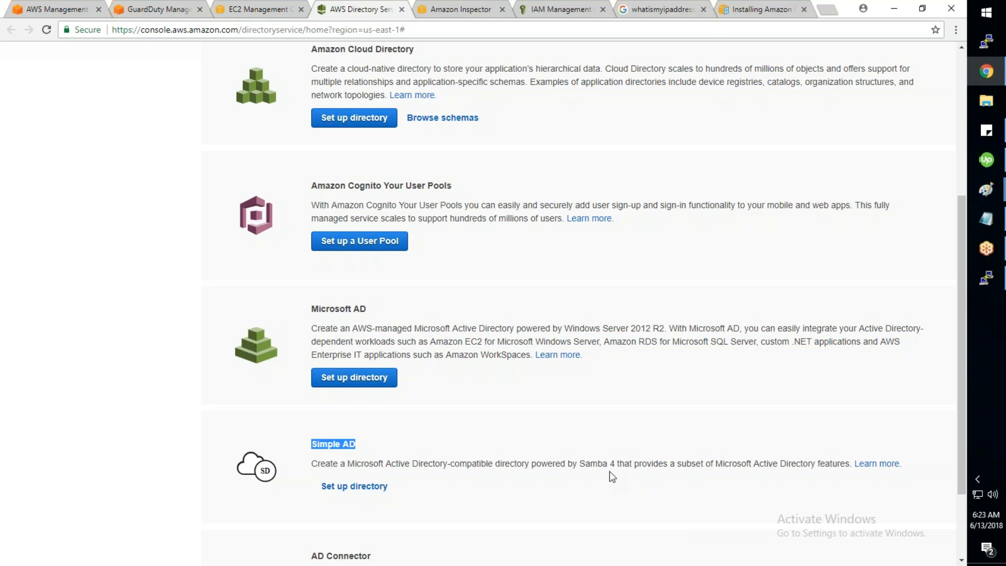
{"action": "left_click_drag", "start_coordinate": [753, 462], "coordinate": [831, 480]}
{"action": "left_click", "coordinate": [738, 501]}
{"action": "scroll", "coordinate": [296, 211], "scroll_direction": "down", "scroll_amount": 1}
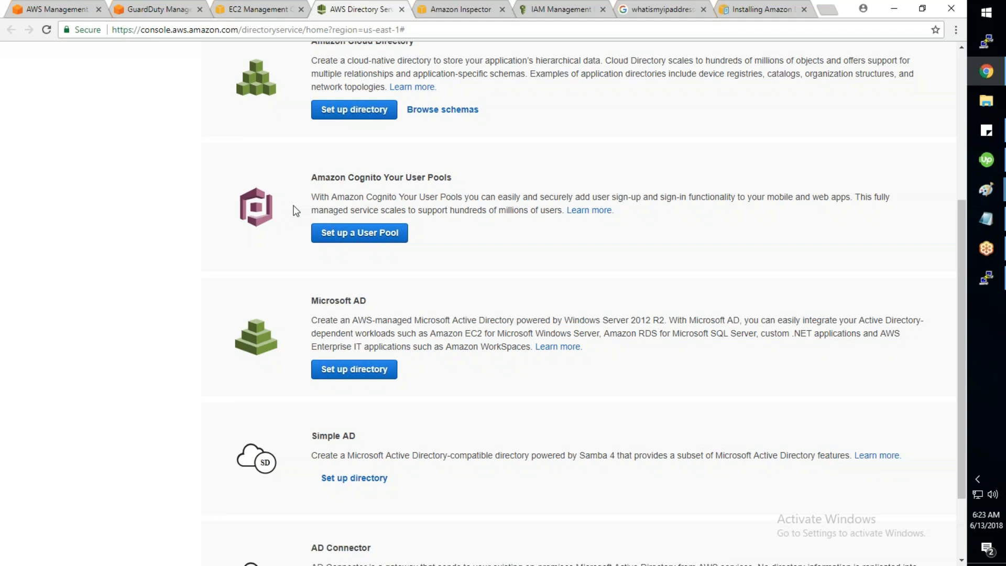
{"action": "scroll", "coordinate": [296, 211], "scroll_direction": "down", "scroll_amount": 2}
{"action": "left_click_drag", "start_coordinate": [311, 202], "coordinate": [367, 202]}
Step: Set up a Microsoft AD with Directory DNS rohandheera.xyz, entering and confirming the admin password
{"action": "left_click", "coordinate": [354, 271]}
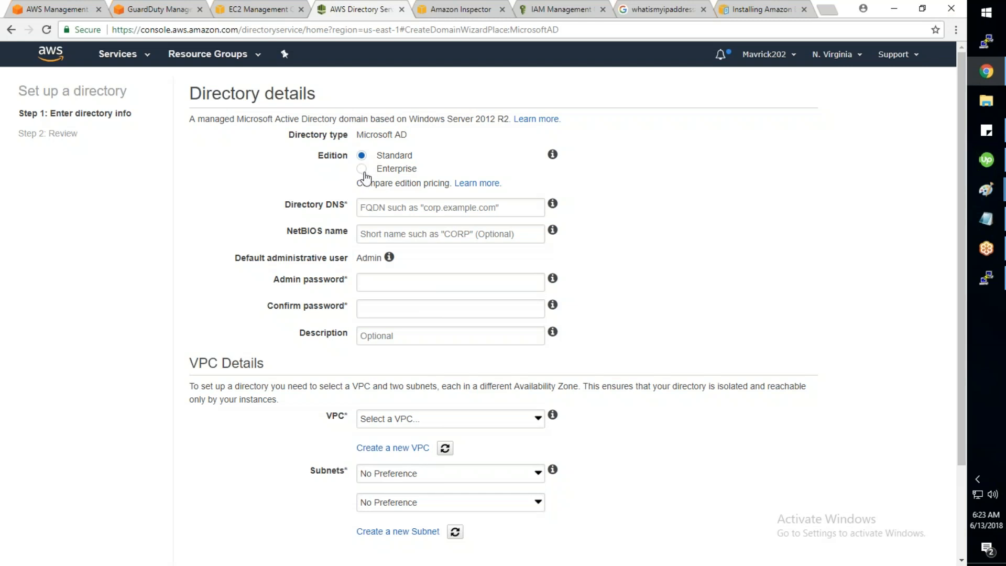
{"action": "left_click", "coordinate": [411, 208]}
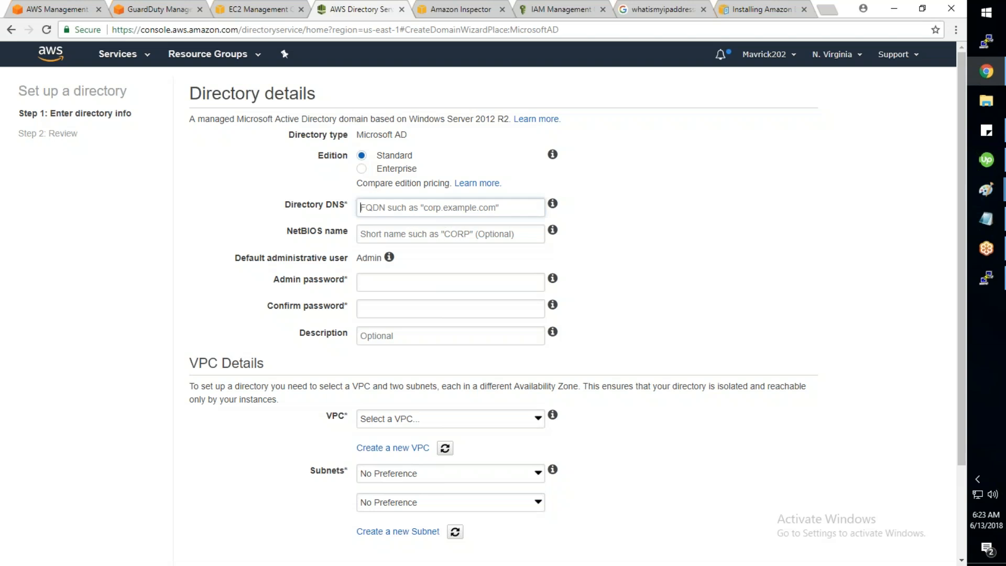
{"action": "type", "text": "rohandhe"}
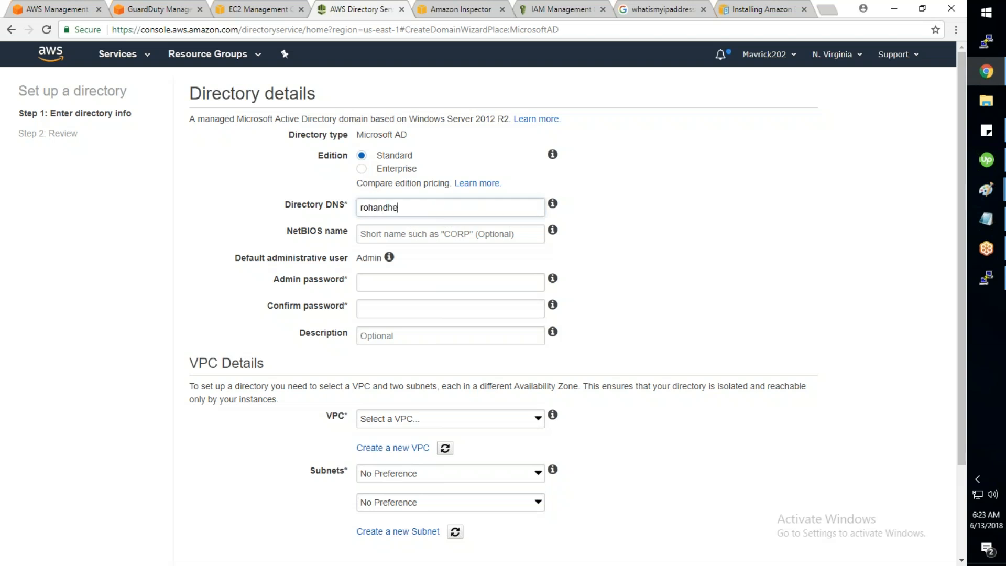
{"action": "type", "text": "era.xyz"}
{"action": "left_click", "coordinate": [412, 235]}
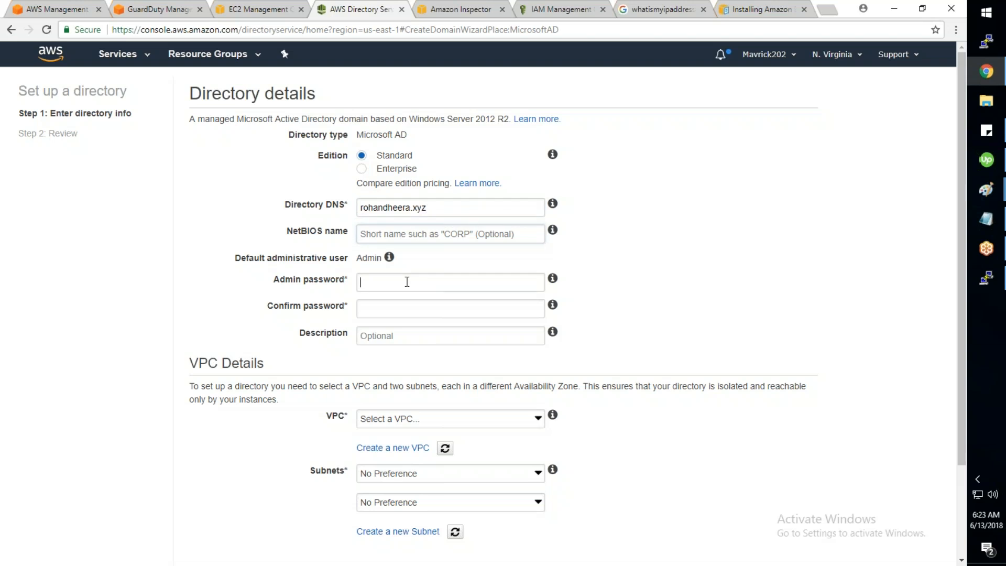
{"action": "type", "text": "*******"}
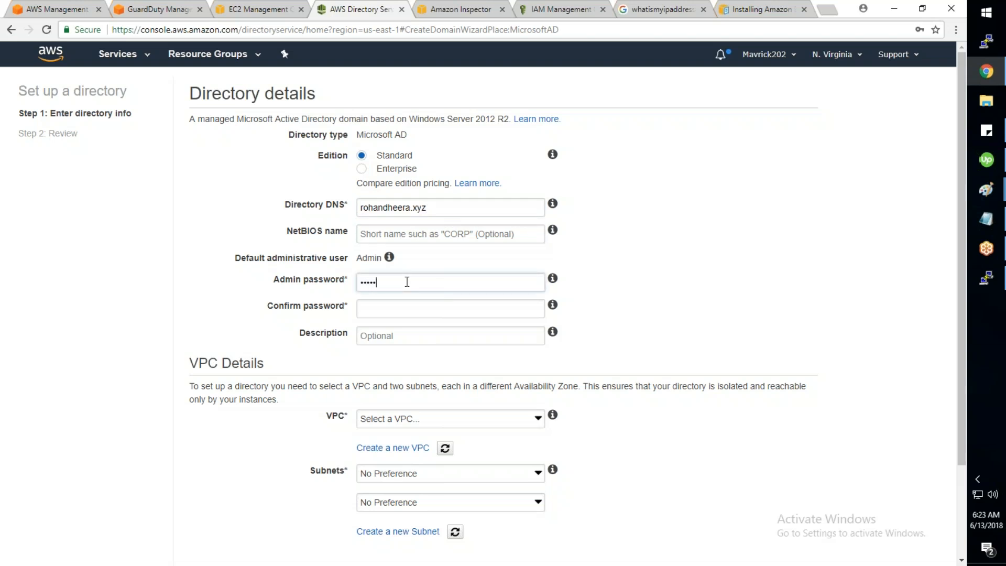
{"action": "type", "text": "****"}
{"action": "key", "text": "Tab"}
{"action": "type", "text": "********"}
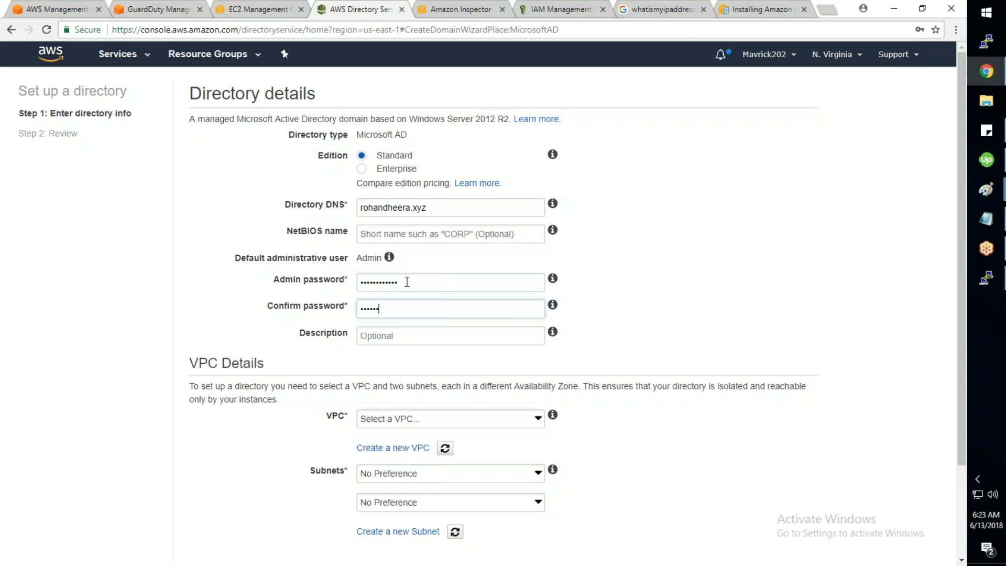
{"action": "type", "text": "***"}
Step: Place the directory in the MARUTI VPC using subnets MAR-Subnet-1 and MAR-Subnet-2
{"action": "scroll", "coordinate": [580, 362], "scroll_direction": "down", "scroll_amount": 1}
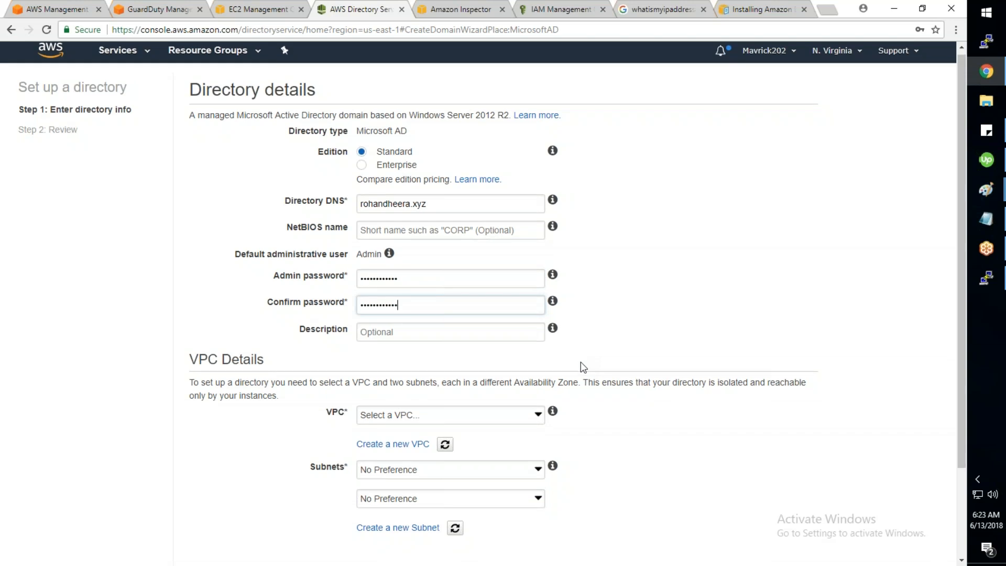
{"action": "scroll", "coordinate": [580, 362], "scroll_direction": "down", "scroll_amount": 3}
{"action": "left_click", "coordinate": [440, 304]}
{"action": "left_click", "coordinate": [434, 361]}
{"action": "left_click", "coordinate": [432, 360]}
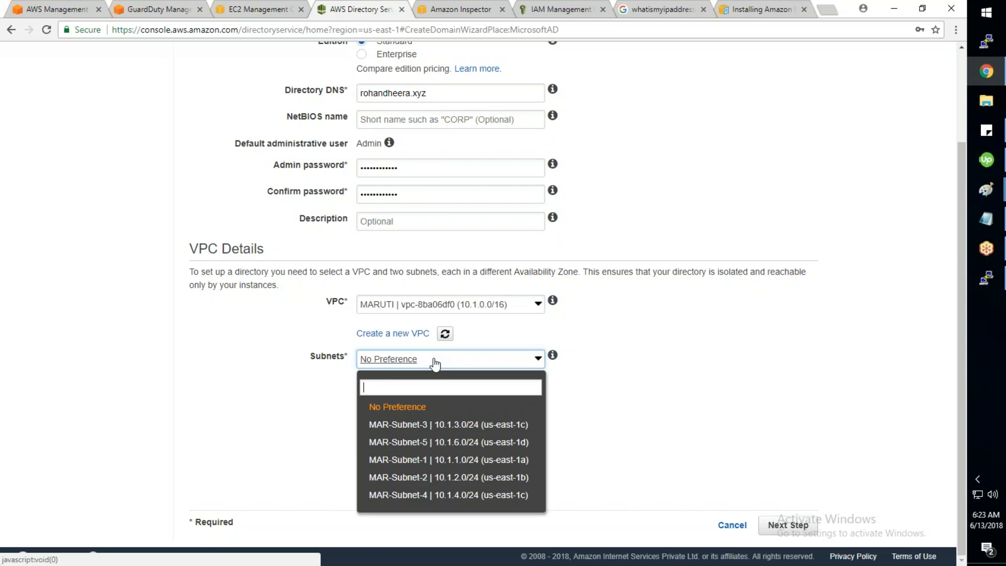
{"action": "left_click", "coordinate": [395, 460]}
{"action": "left_click", "coordinate": [398, 388]}
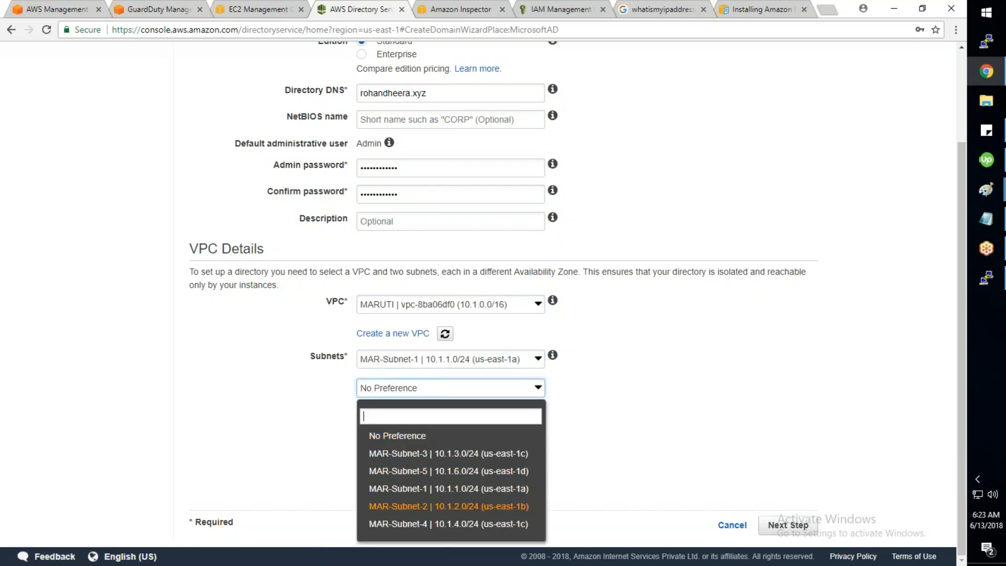
{"action": "left_click", "coordinate": [414, 468]}
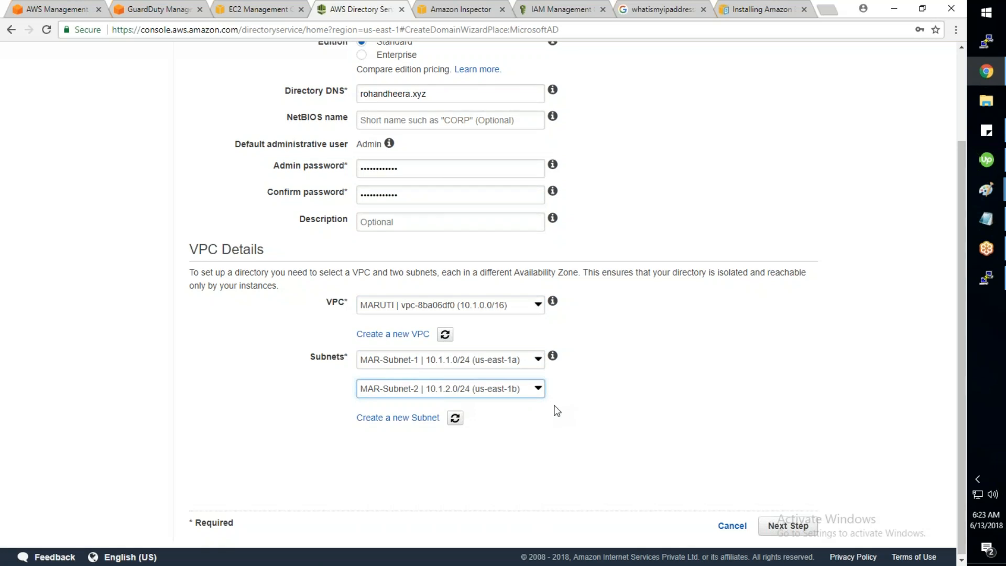
Step: Recheck the rohandheera.xyz DNS name and continue to the Review step
{"action": "scroll", "coordinate": [557, 410], "scroll_direction": "up", "scroll_amount": 3}
{"action": "left_click_drag", "start_coordinate": [427, 207], "coordinate": [367, 210]}
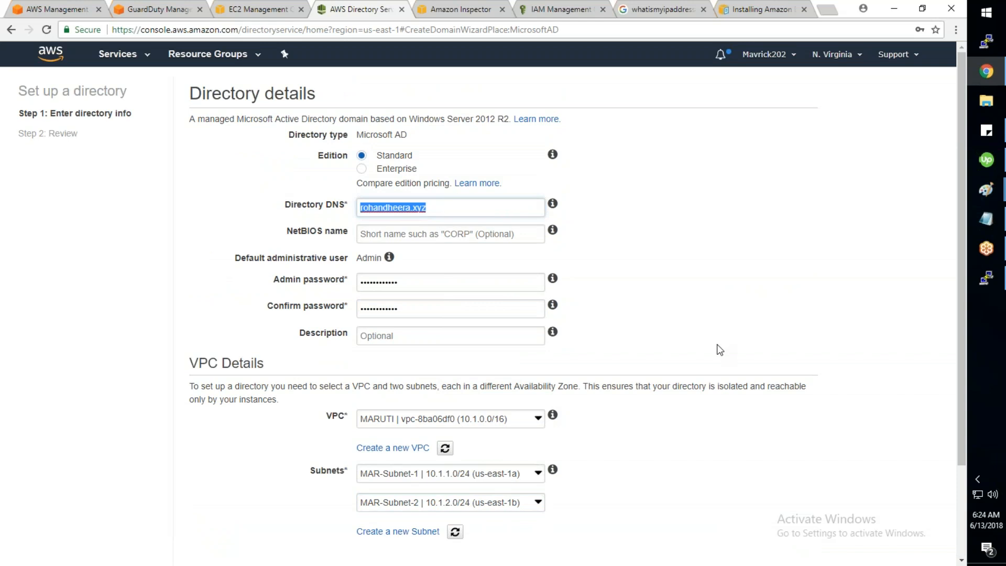
{"action": "scroll", "coordinate": [720, 349], "scroll_direction": "down", "scroll_amount": 3}
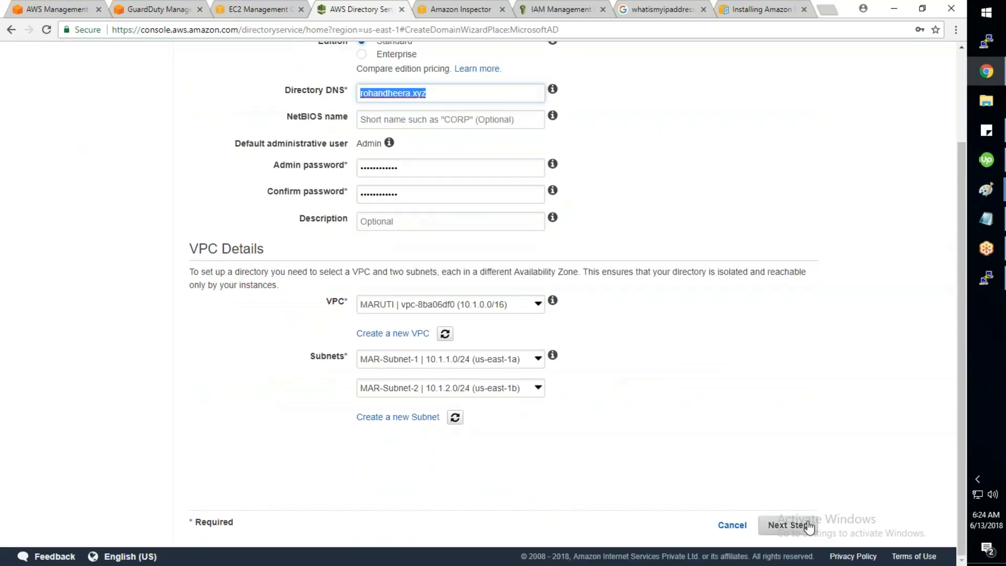
{"action": "left_click", "coordinate": [809, 525]}
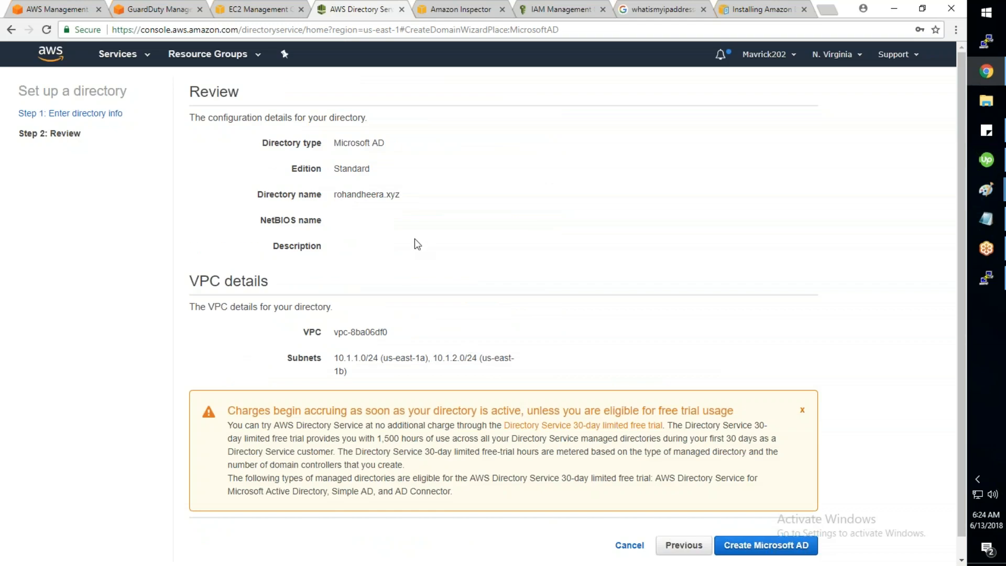
Step: Create the rohandheera.xyz Microsoft AD from the Review page and open its details
{"action": "scroll", "coordinate": [414, 239], "scroll_direction": "down", "scroll_amount": 1}
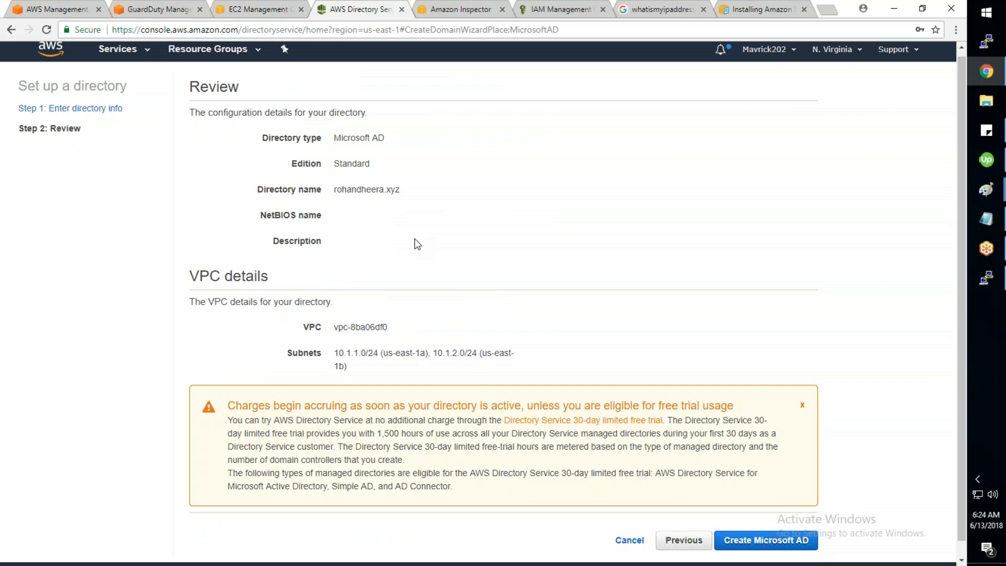
{"action": "scroll", "coordinate": [417, 244], "scroll_direction": "down", "scroll_amount": 1}
{"action": "left_click", "coordinate": [761, 526]}
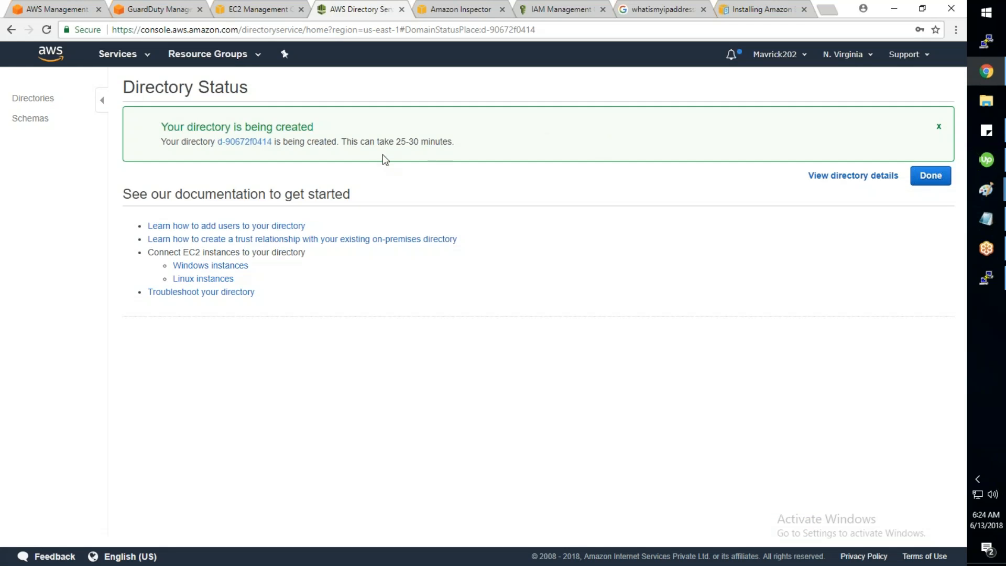
{"action": "left_click", "coordinate": [257, 147]}
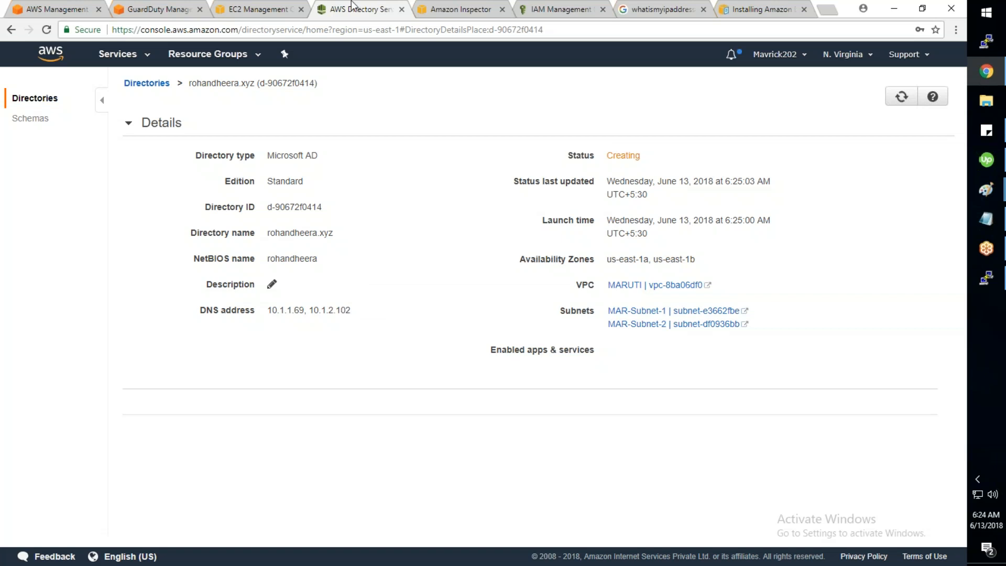
Step: Switch to the EC2 Management Console browser tab
{"action": "left_click", "coordinate": [267, 12]}
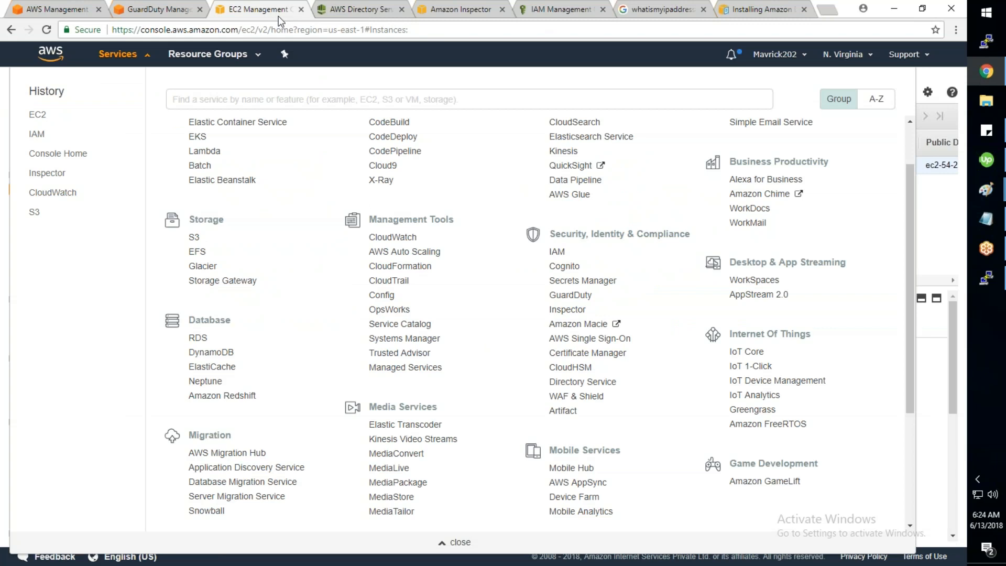
Step: Begin a t2.large Windows instance launch and advance through instance details to Add Storage
{"action": "left_click", "coordinate": [123, 54]}
{"action": "left_click", "coordinate": [184, 85]}
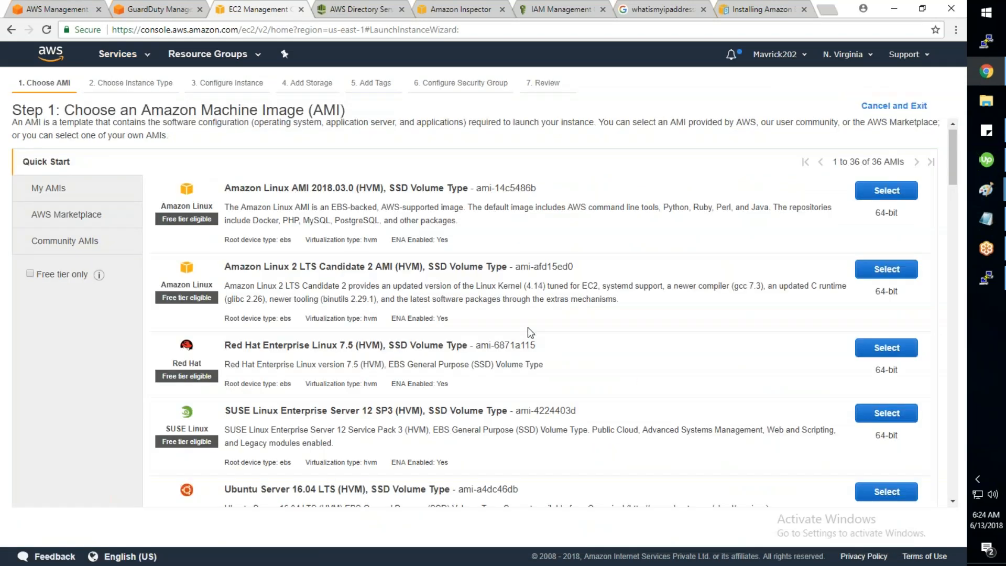
{"action": "scroll", "coordinate": [527, 330], "scroll_direction": "down", "scroll_amount": 5}
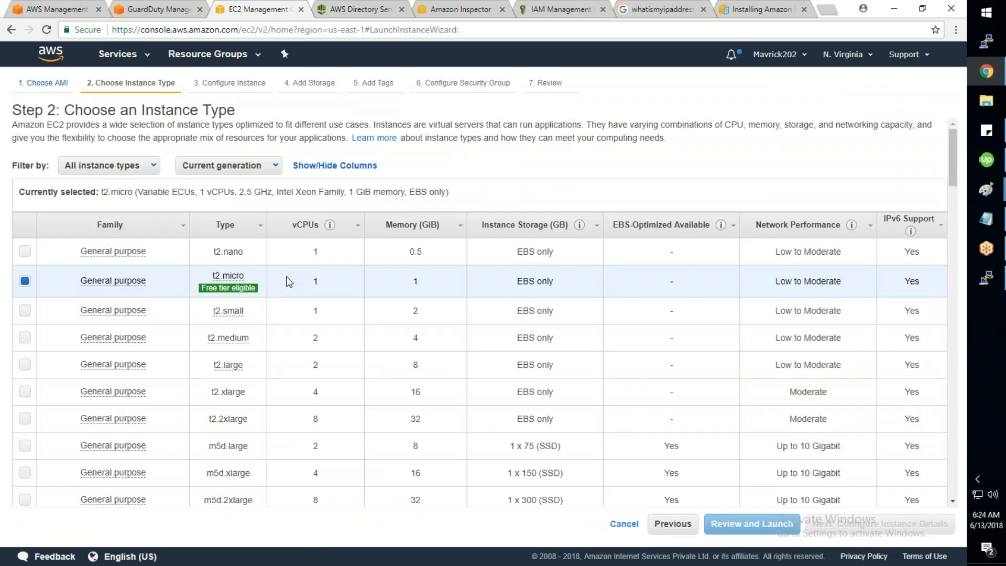
{"action": "left_click", "coordinate": [24, 365]}
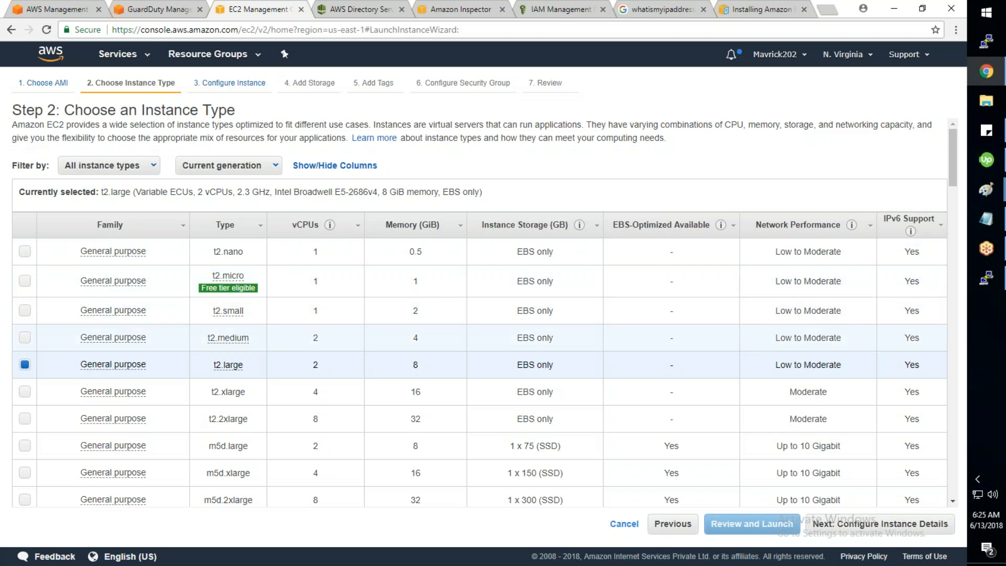
{"action": "left_click", "coordinate": [848, 530]}
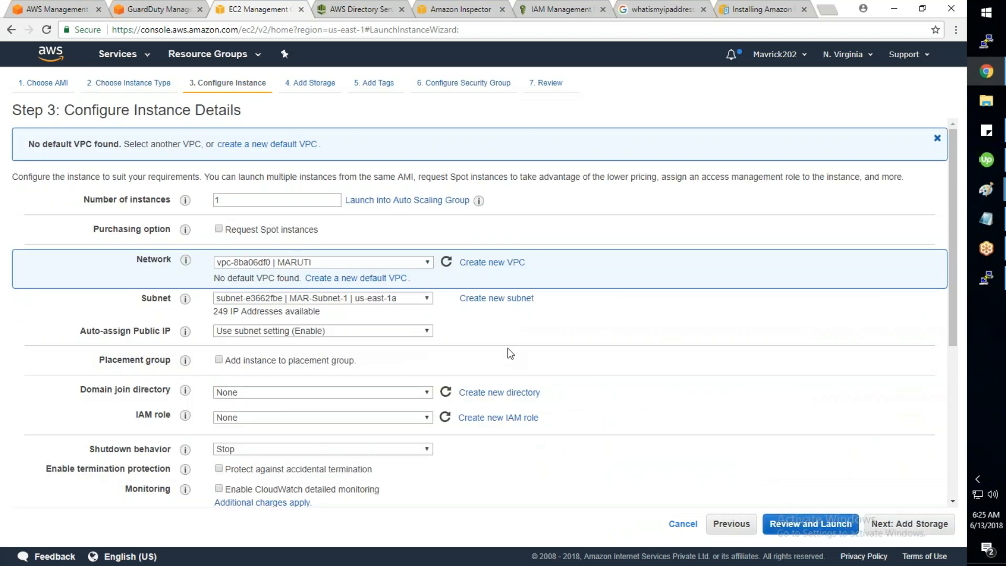
{"action": "scroll", "coordinate": [511, 354], "scroll_direction": "down", "scroll_amount": 1}
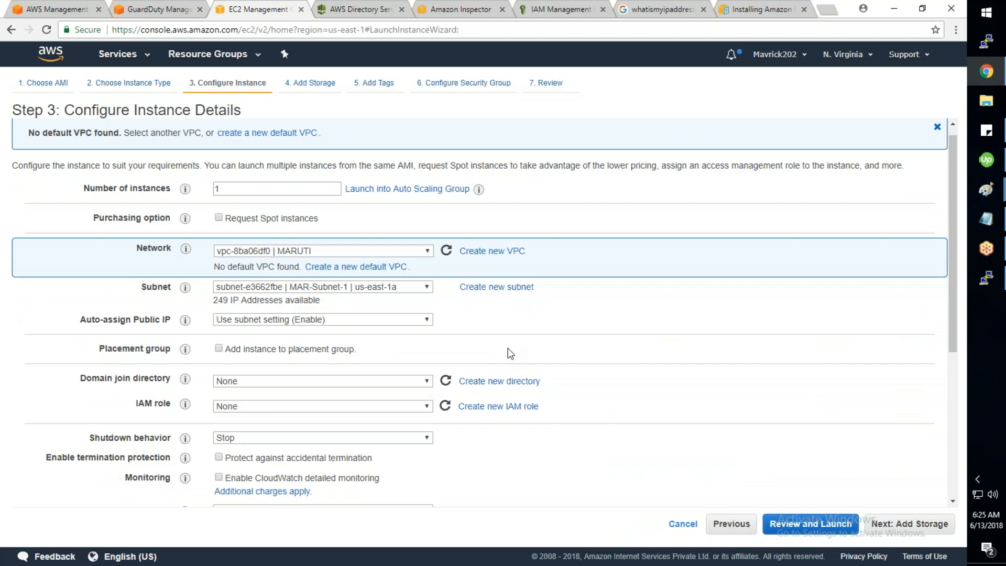
{"action": "left_click", "coordinate": [910, 525]}
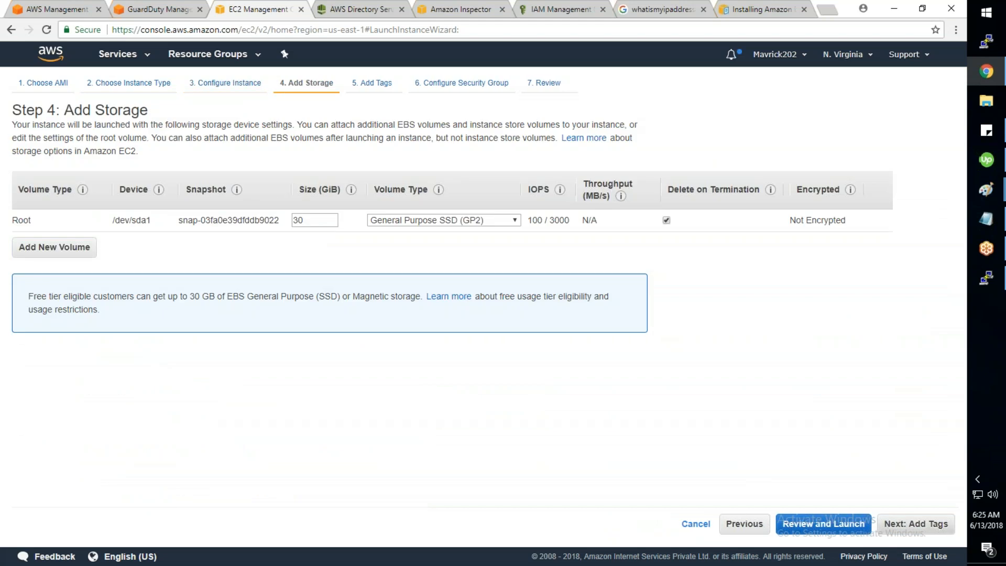
Step: Tag the new instance with key Name and value DomainController
{"action": "type", "text": "Name"}
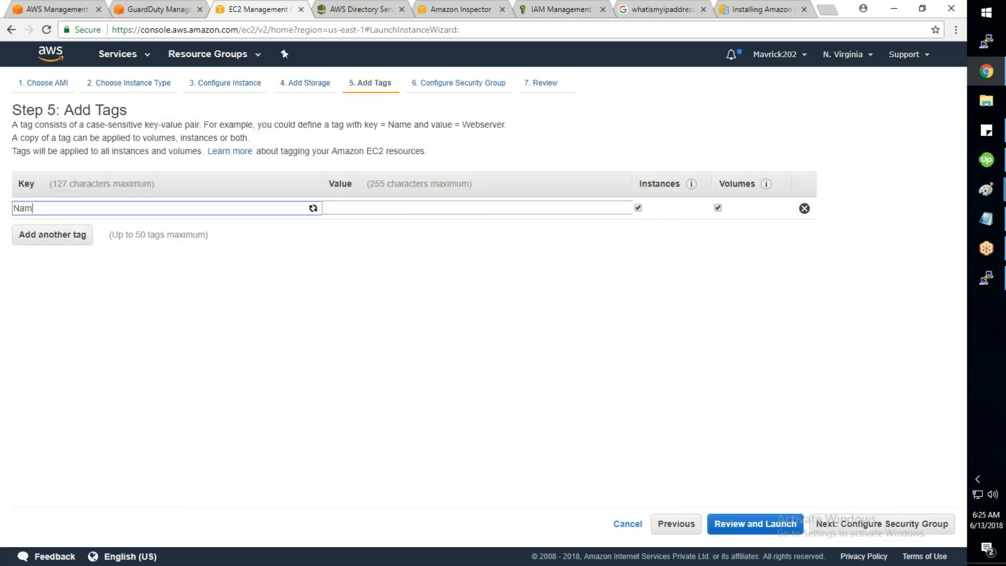
{"action": "key", "text": "Tab"}
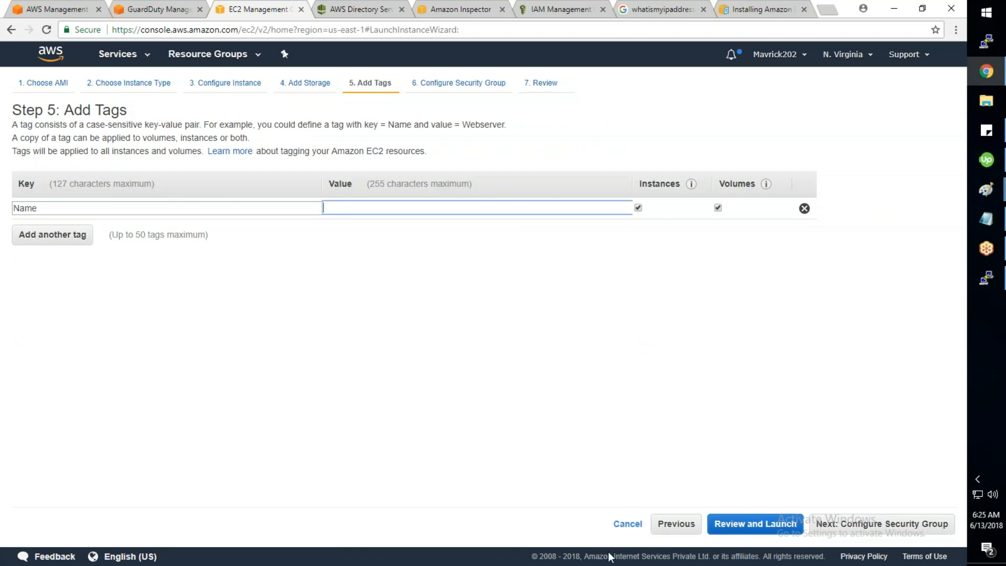
{"action": "left_click", "coordinate": [344, 206]}
{"action": "type", "text": "Domain"}
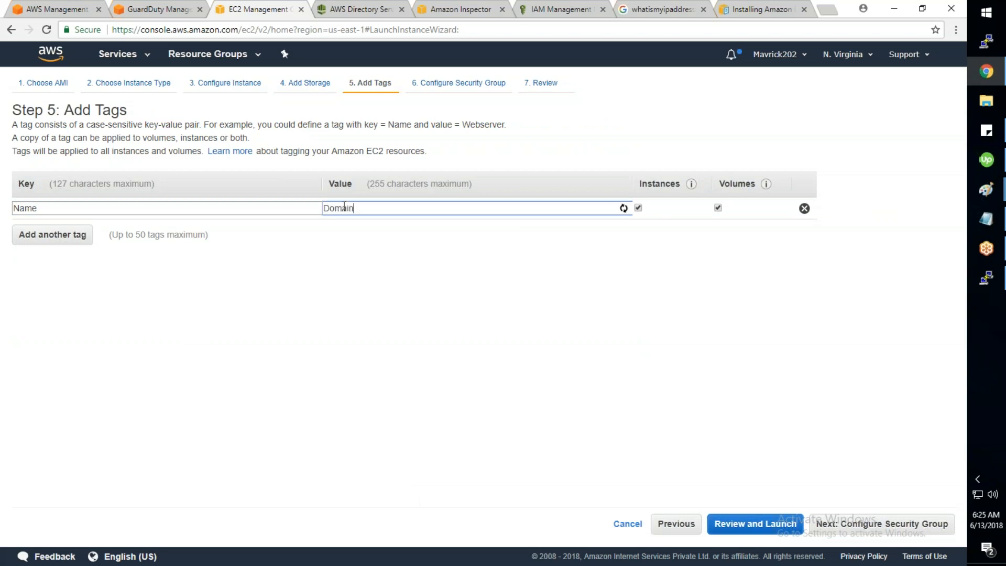
{"action": "type", "text": "Controller"}
{"action": "left_click", "coordinate": [841, 524]}
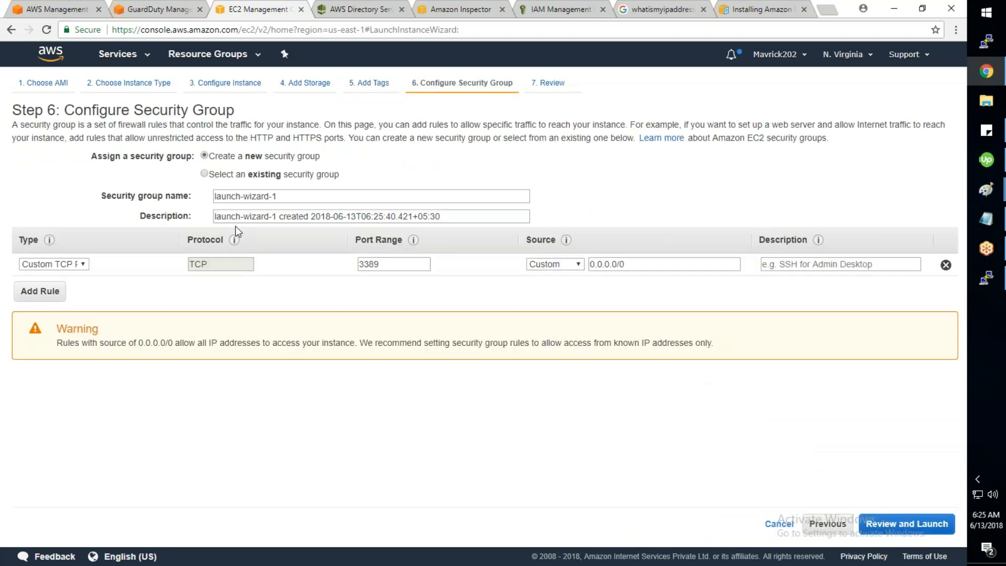
Step: Assign the existing MARUTI_ALLOW_ALL security group and go to the launch review
{"action": "left_click", "coordinate": [204, 173]}
{"action": "left_click", "coordinate": [24, 261]}
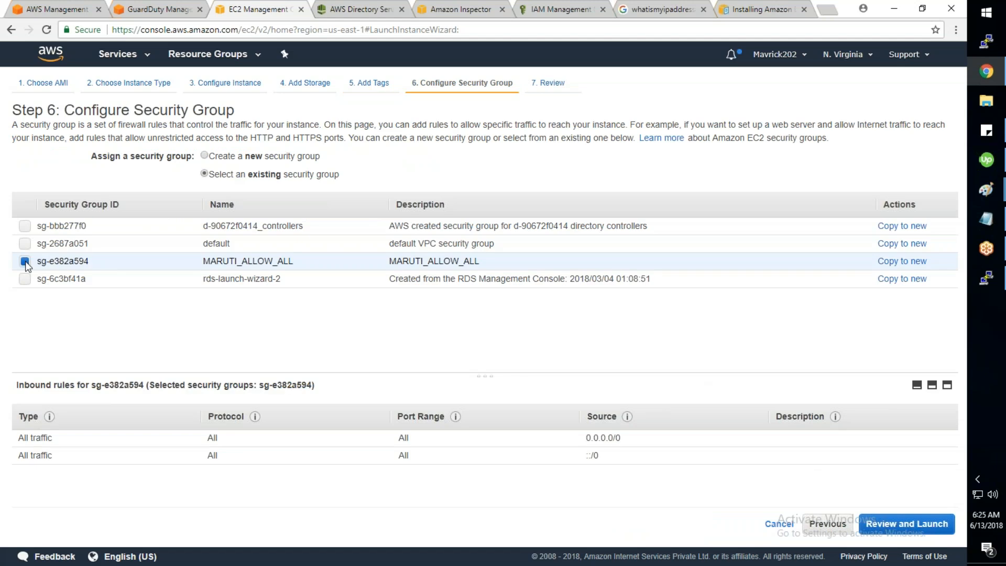
{"action": "left_click", "coordinate": [885, 530]}
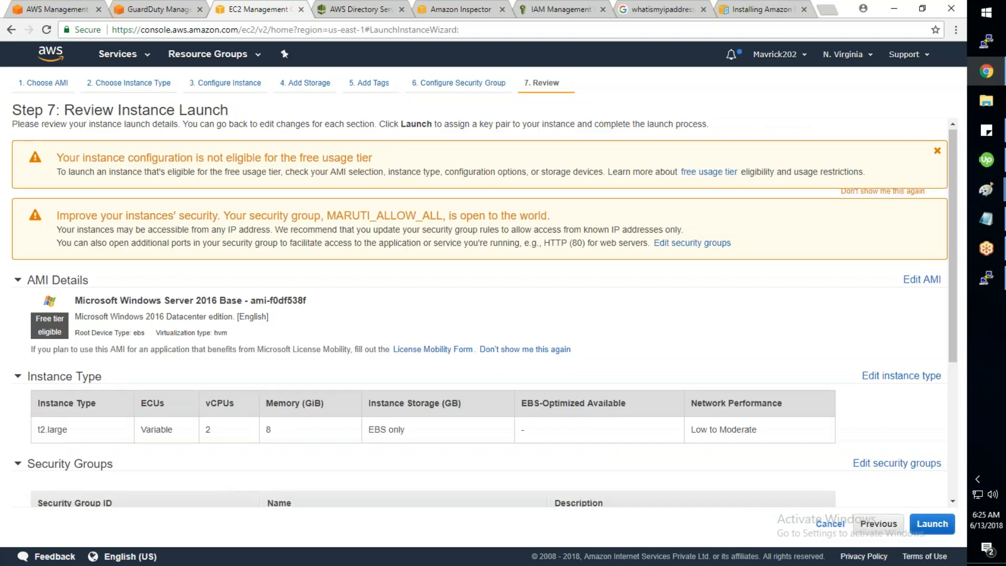
Step: Launch the DomainController instance with the SP-Key key pair and open the instance list
{"action": "scroll", "coordinate": [471, 315], "scroll_direction": "down", "scroll_amount": 4}
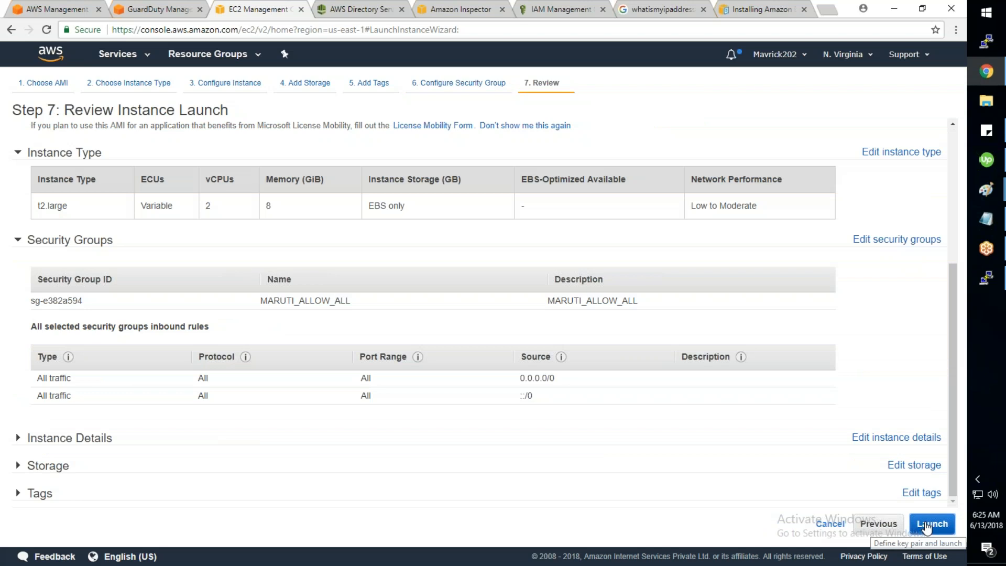
{"action": "left_click", "coordinate": [931, 523]}
{"action": "left_click", "coordinate": [321, 347]}
{"action": "key", "text": "s"}
{"action": "key", "text": "Return"}
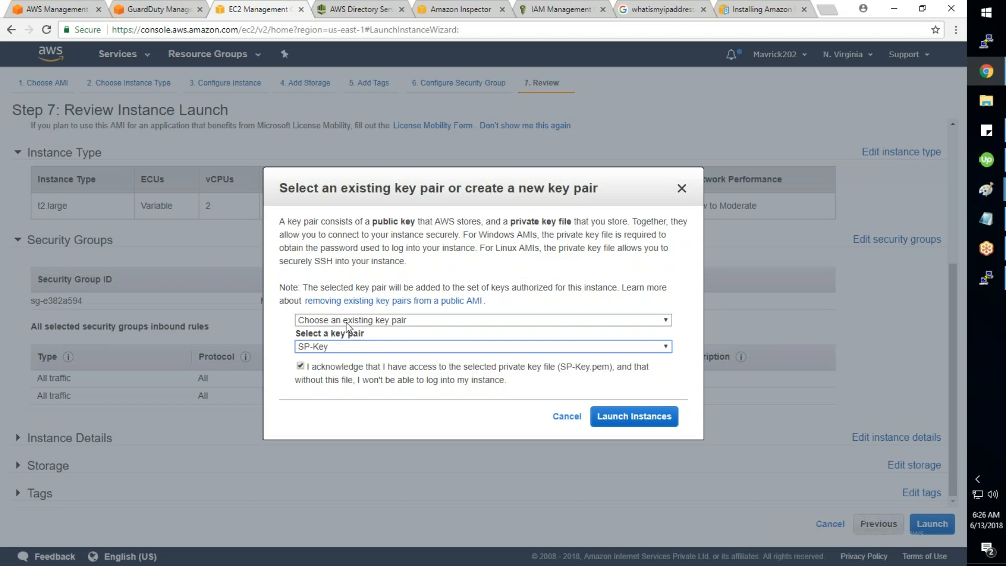
{"action": "left_click", "coordinate": [640, 423]}
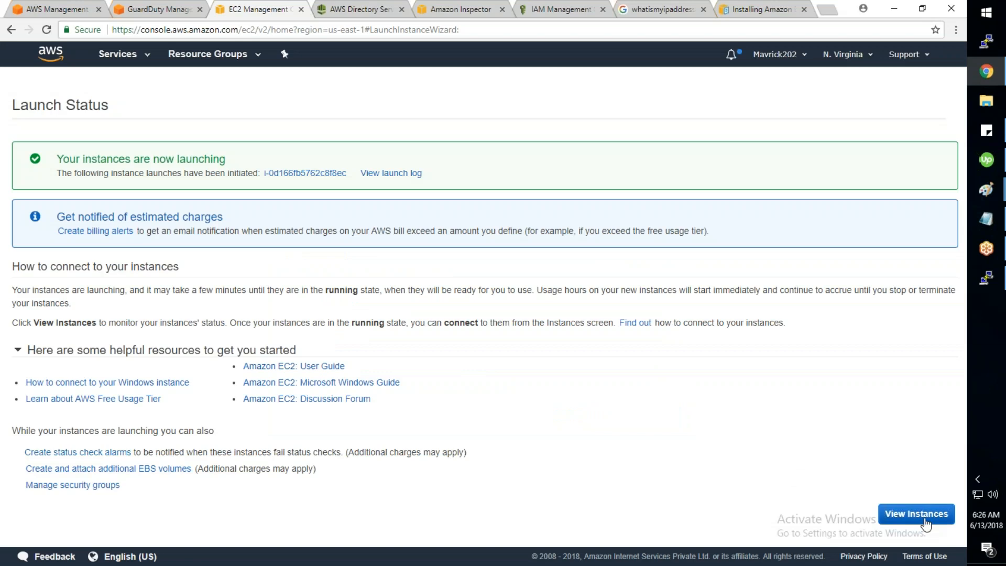
{"action": "left_click", "coordinate": [925, 523]}
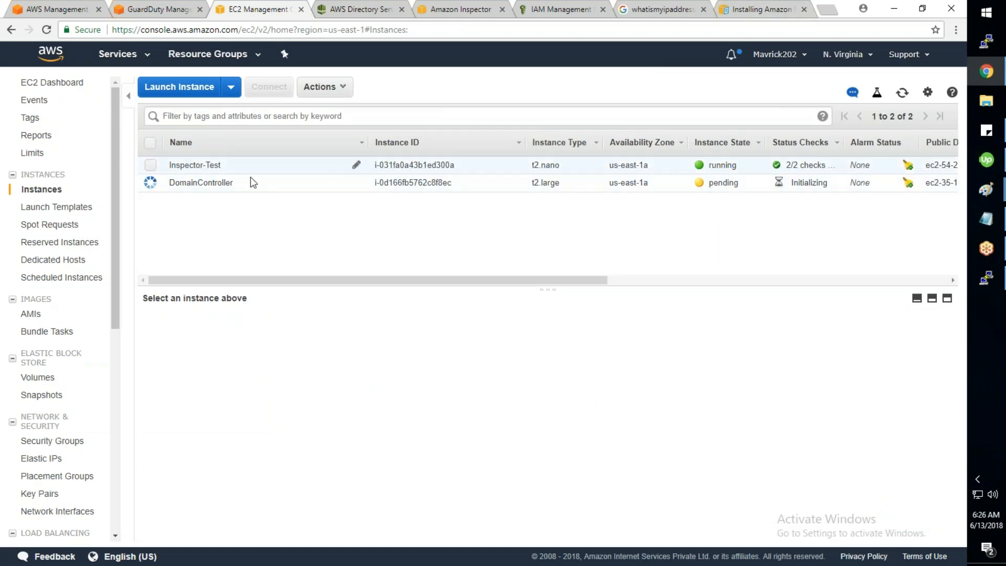
Step: Return to the AWS Directory Service tab showing the rohandheera.xyz directory
{"action": "left_click", "coordinate": [345, 10]}
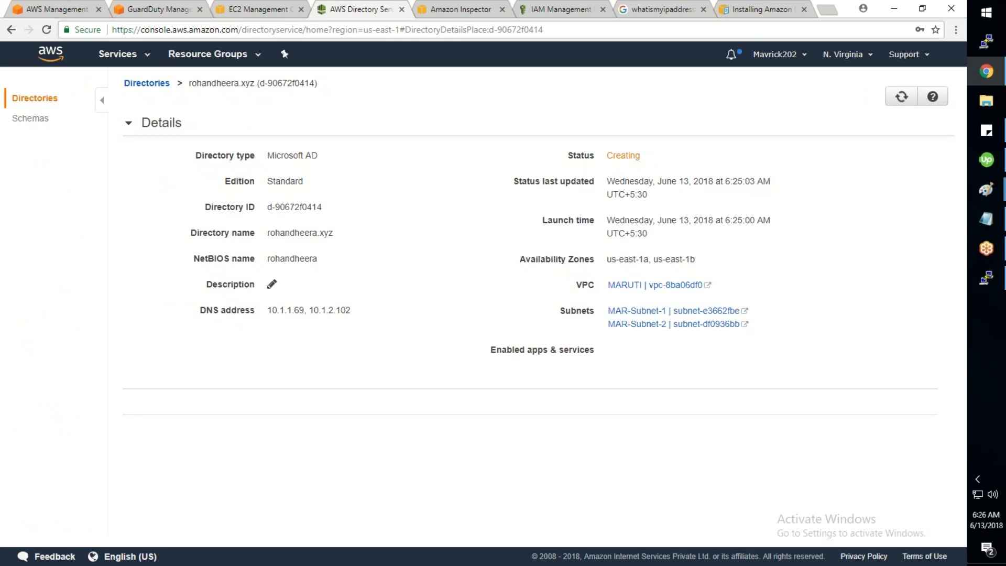
{"action": "left_click", "coordinate": [28, 122]}
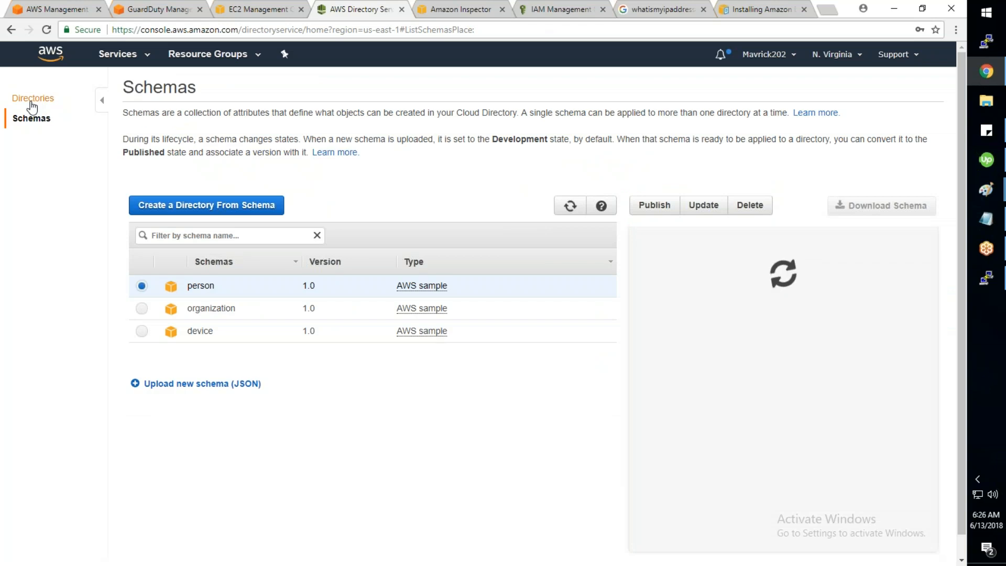
{"action": "left_click", "coordinate": [31, 102]}
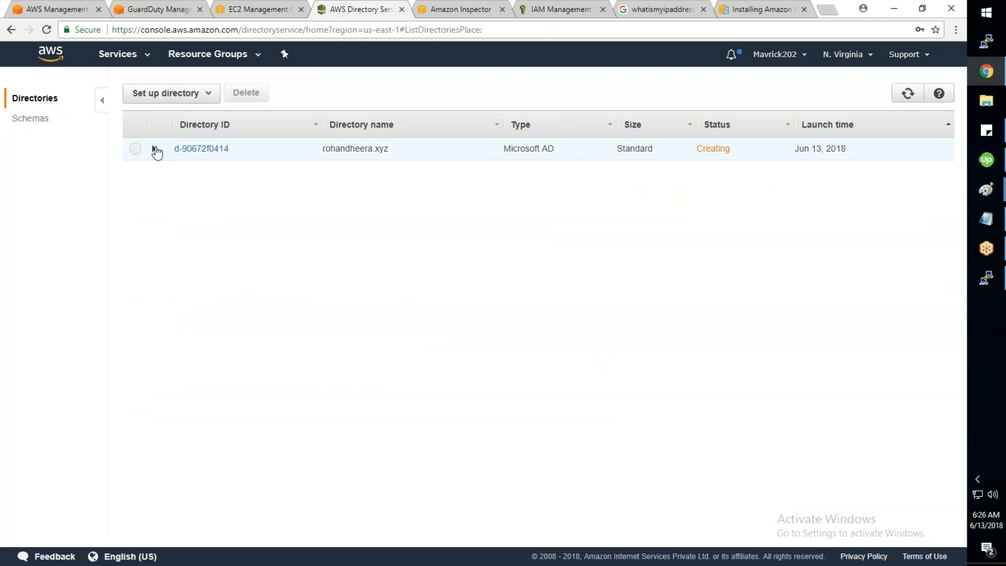
{"action": "left_click", "coordinate": [155, 150]}
{"action": "left_click", "coordinate": [183, 148]}
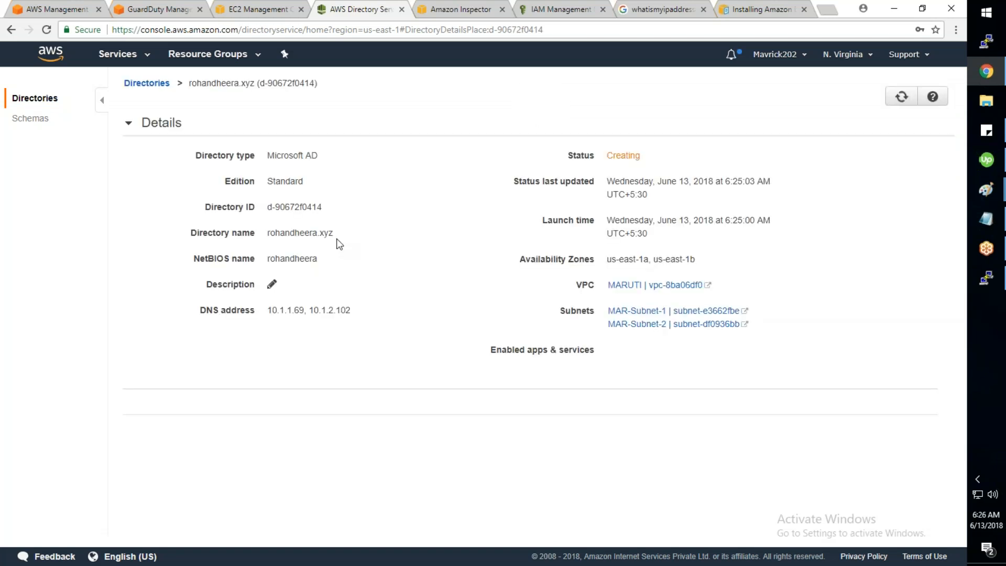
{"action": "left_click_drag", "start_coordinate": [346, 235], "coordinate": [266, 232]}
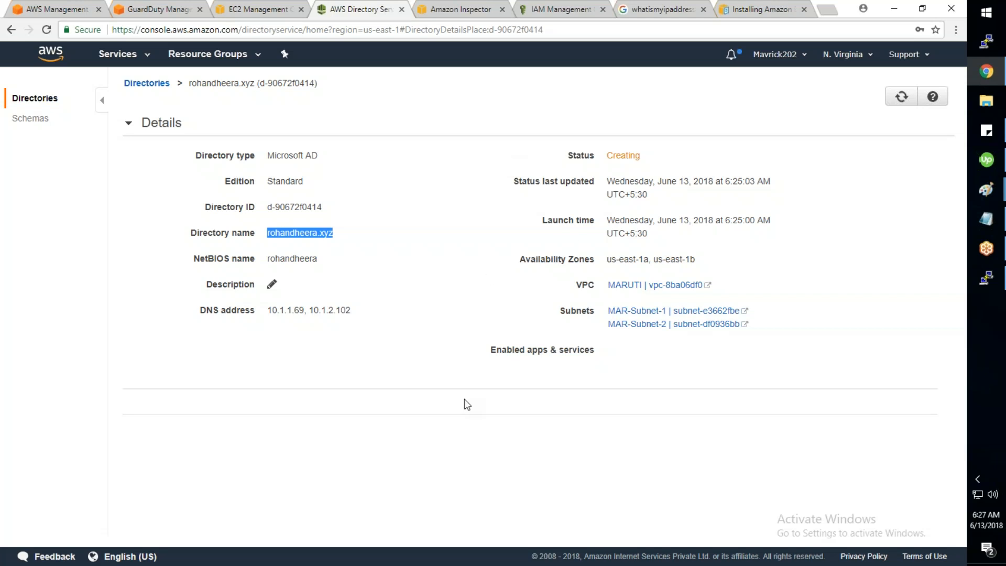
Step: Move from the directory details to Amazon Inspector's assessment runs list and refresh it
{"action": "left_click", "coordinate": [254, 9]}
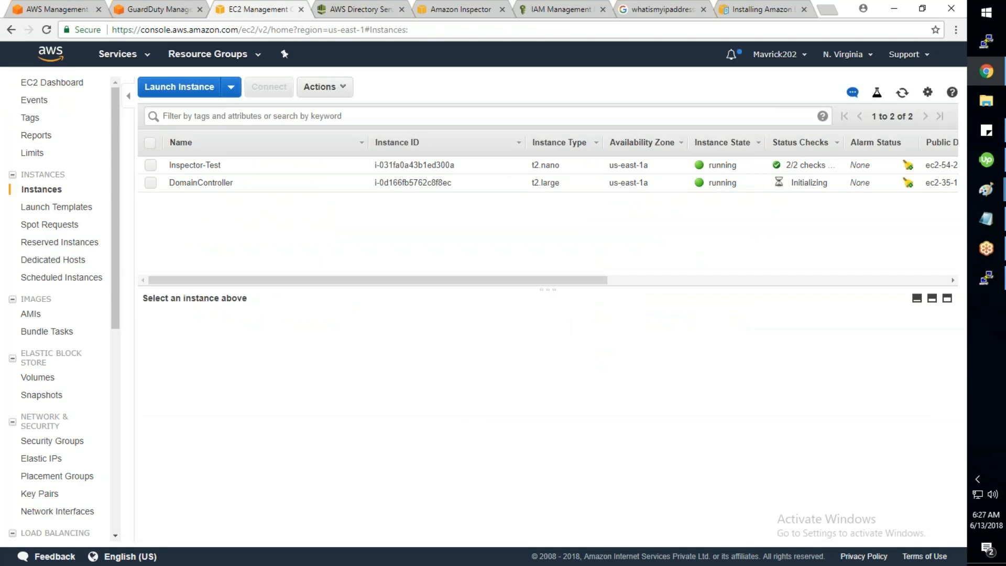
{"action": "left_click", "coordinate": [53, 13]}
{"action": "left_click", "coordinate": [444, 11]}
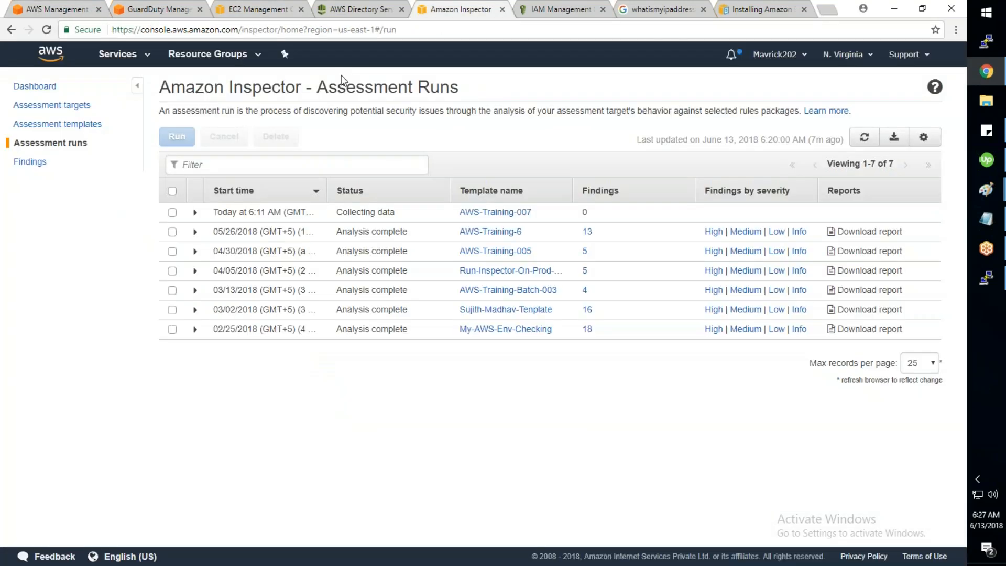
{"action": "left_click", "coordinate": [865, 139]}
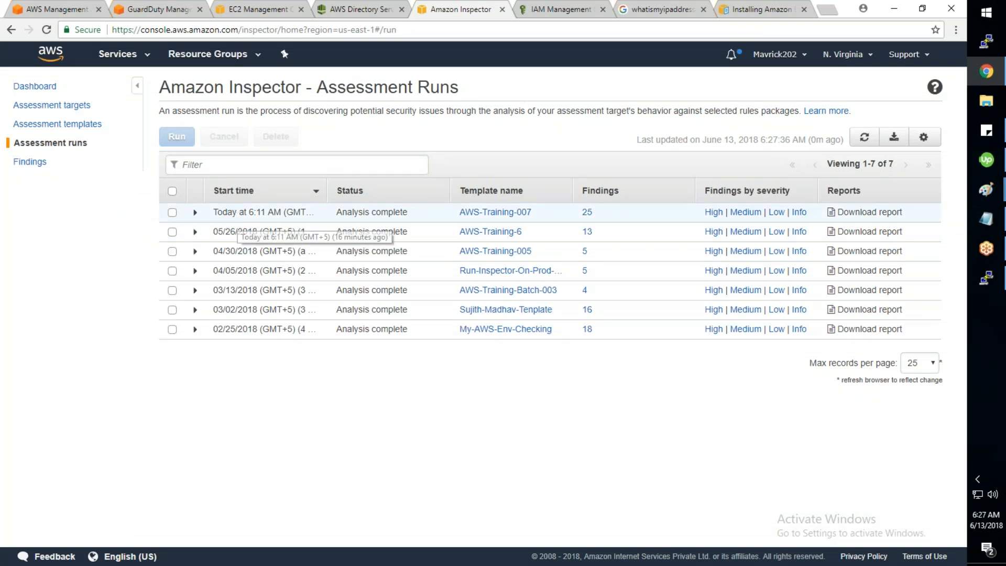
Step: Review the AWS-Training-007 run details, then generate its PDF findings report
{"action": "left_click", "coordinate": [195, 212]}
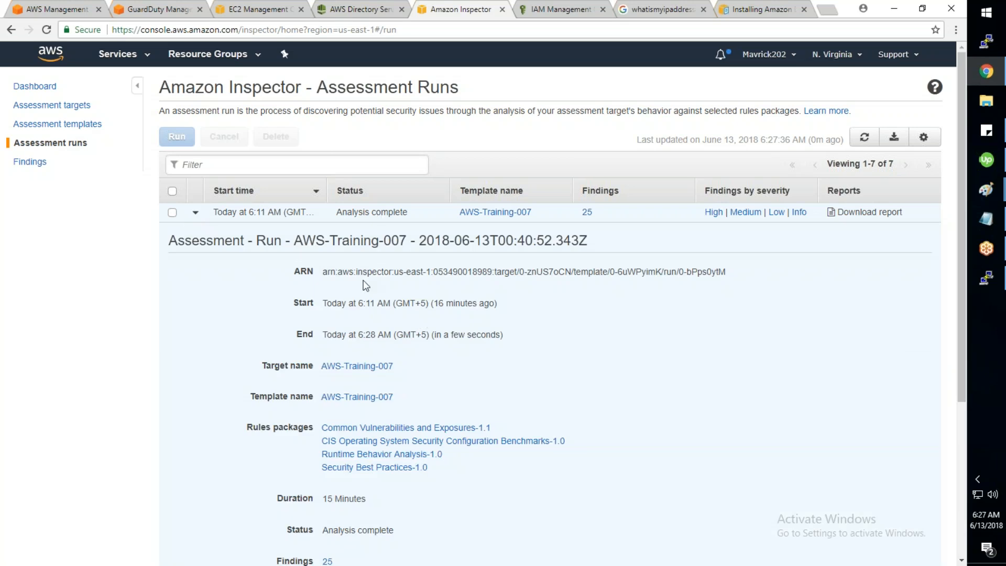
{"action": "left_click_drag", "start_coordinate": [348, 334], "coordinate": [381, 337]}
{"action": "scroll", "coordinate": [382, 338], "scroll_direction": "down", "scroll_amount": 1}
{"action": "scroll", "coordinate": [382, 337], "scroll_direction": "down", "scroll_amount": 1}
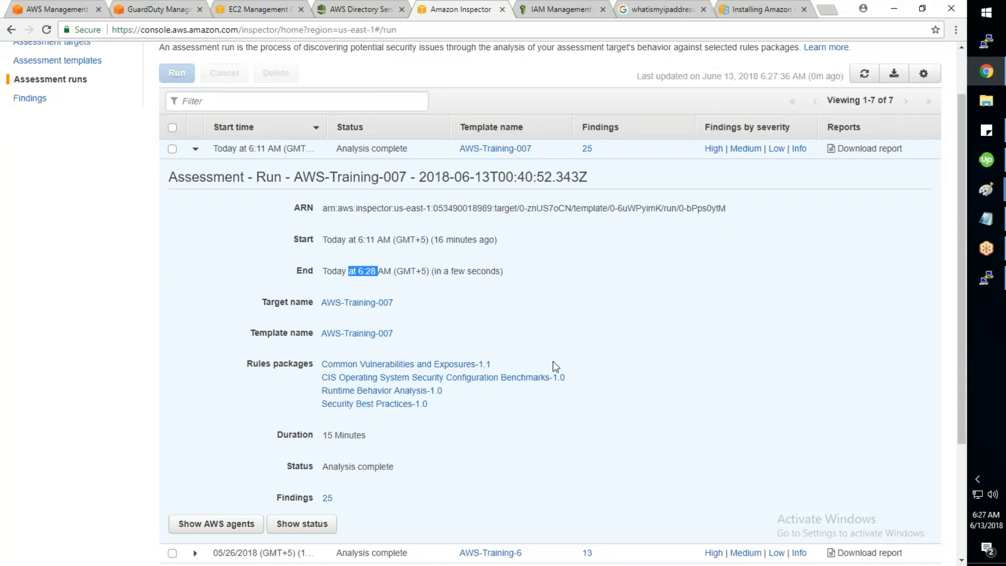
{"action": "scroll", "coordinate": [552, 360], "scroll_direction": "down", "scroll_amount": 2}
{"action": "left_click_drag", "start_coordinate": [339, 374], "coordinate": [310, 374]}
{"action": "scroll", "coordinate": [314, 373], "scroll_direction": "up", "scroll_amount": 3}
{"action": "left_click", "coordinate": [867, 219]}
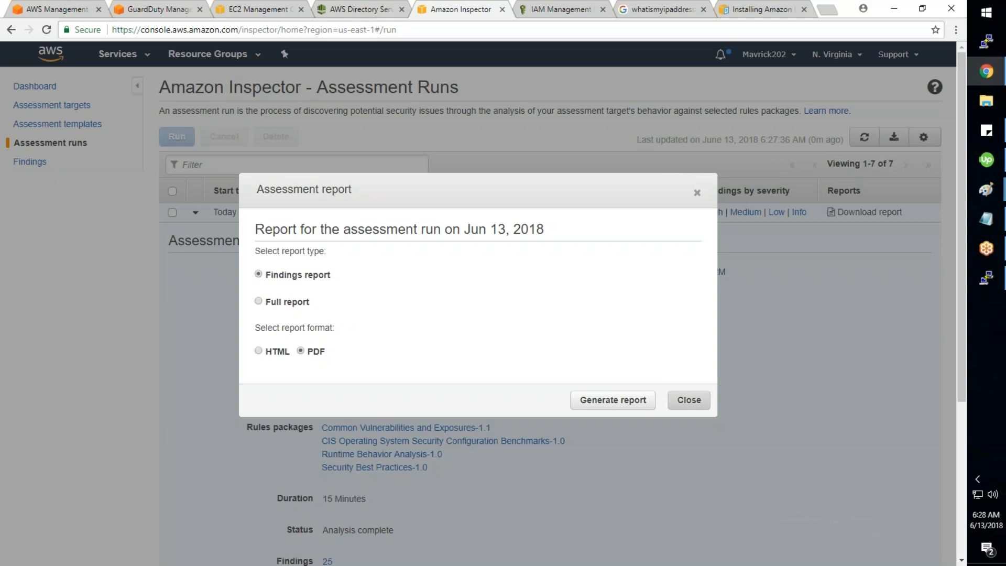
{"action": "left_click", "coordinate": [627, 406]}
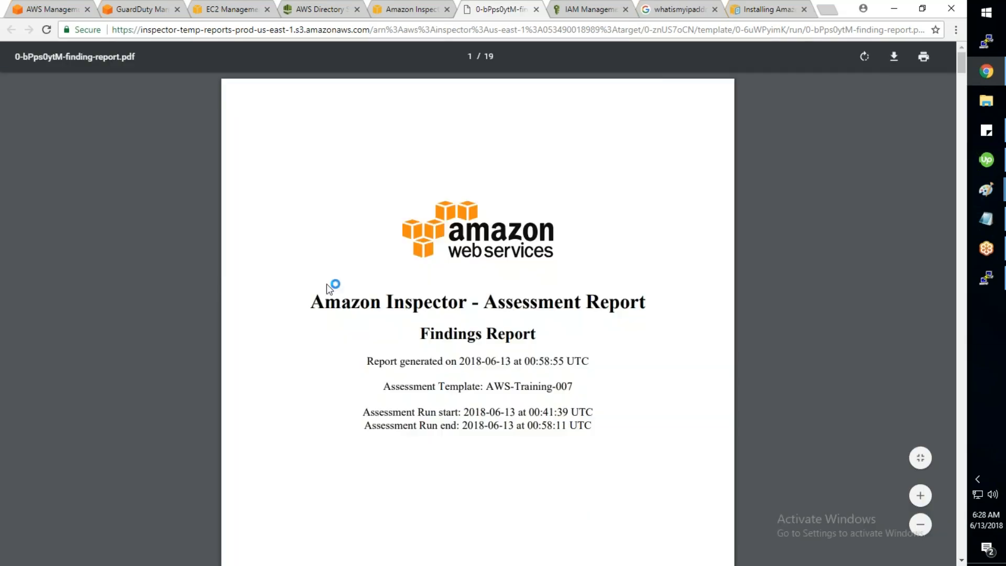
{"action": "left_click_drag", "start_coordinate": [313, 304], "coordinate": [620, 309]}
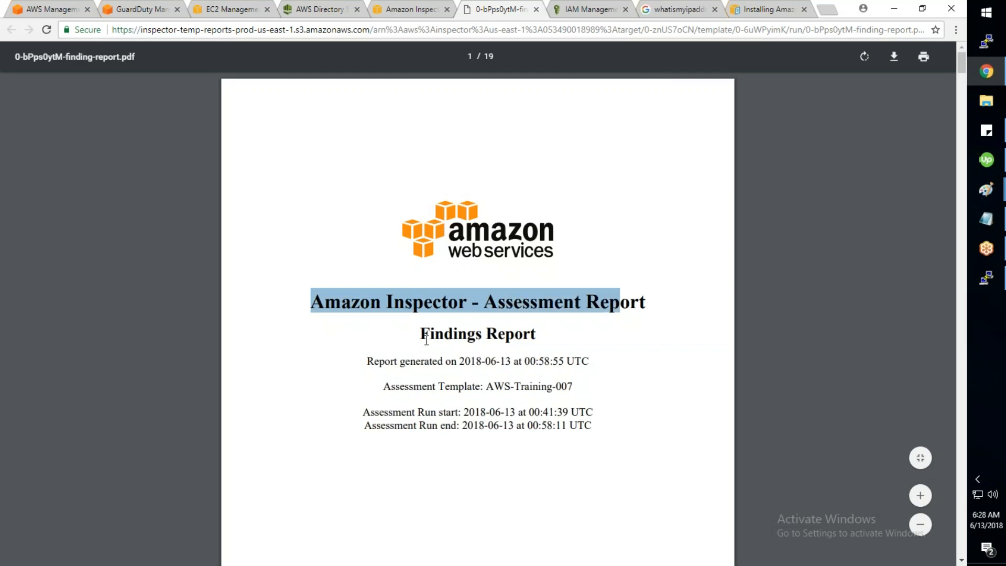
{"action": "left_click", "coordinate": [368, 362]}
{"action": "left_click_drag", "start_coordinate": [368, 361], "coordinate": [589, 361]}
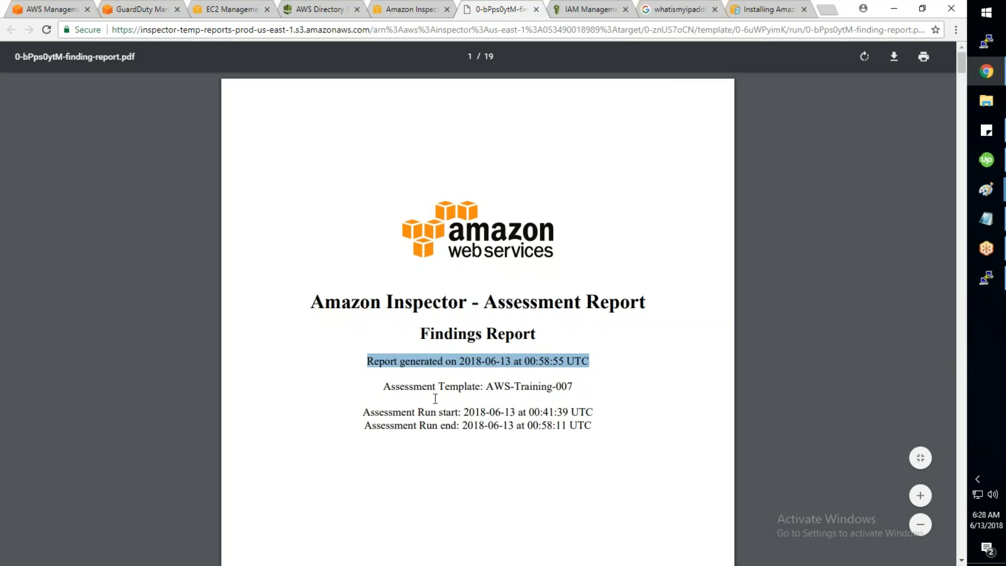
{"action": "scroll", "coordinate": [435, 399], "scroll_direction": "down", "scroll_amount": 1}
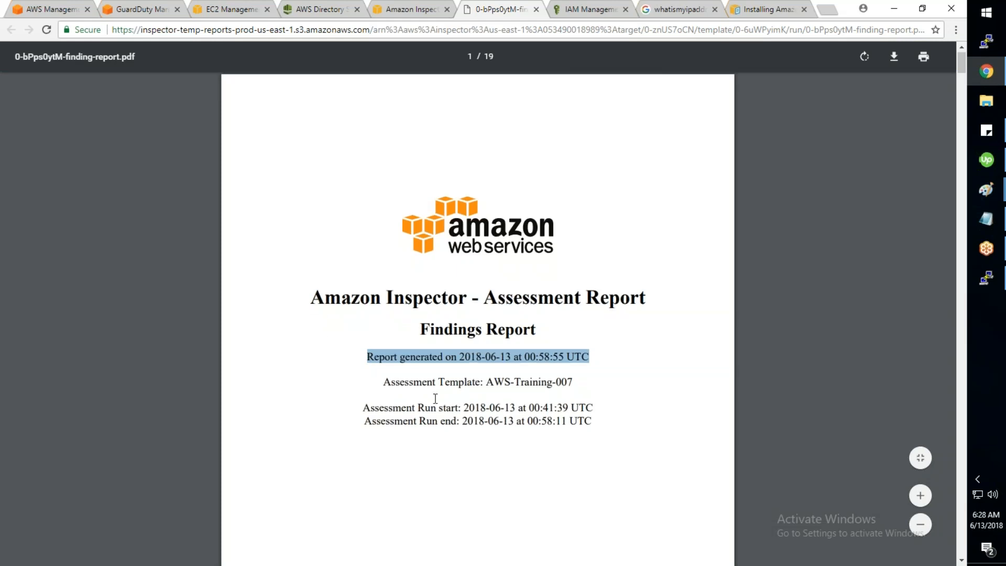
{"action": "scroll", "coordinate": [435, 398], "scroll_direction": "down", "scroll_amount": 1}
{"action": "left_click_drag", "start_coordinate": [518, 349], "coordinate": [541, 367]}
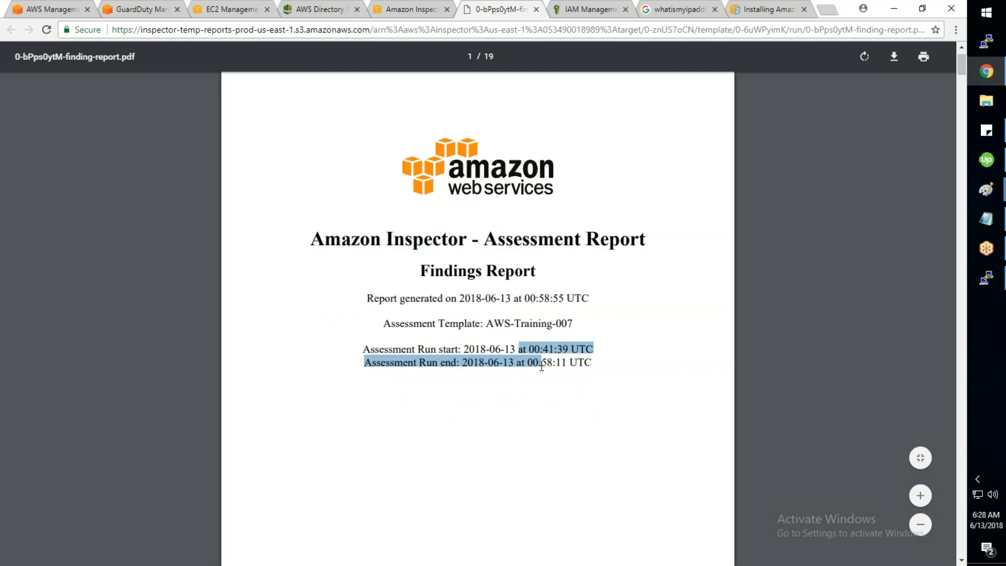
{"action": "scroll", "coordinate": [541, 367], "scroll_direction": "down", "scroll_amount": 12}
{"action": "double_click", "coordinate": [389, 197]}
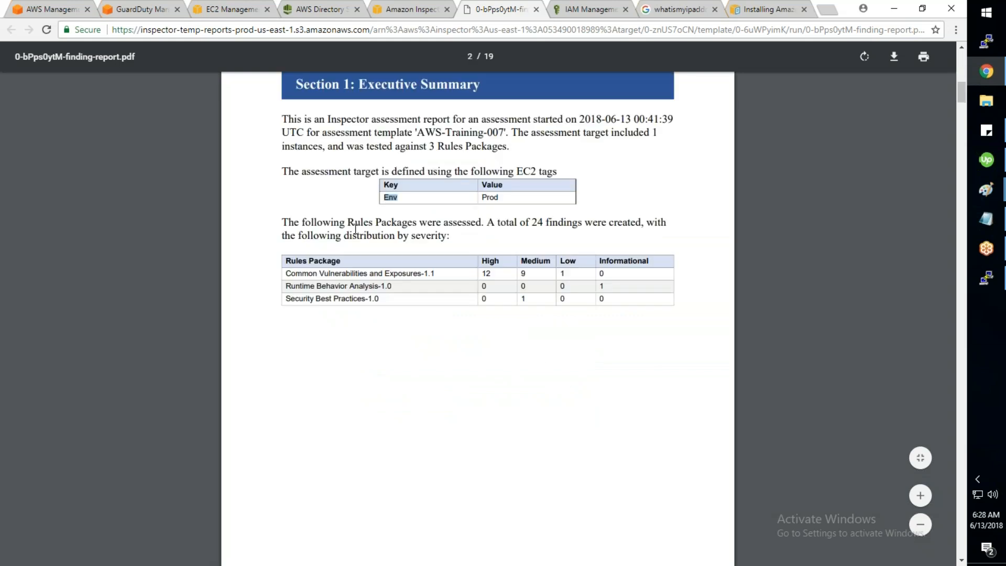
{"action": "double_click", "coordinate": [494, 198]}
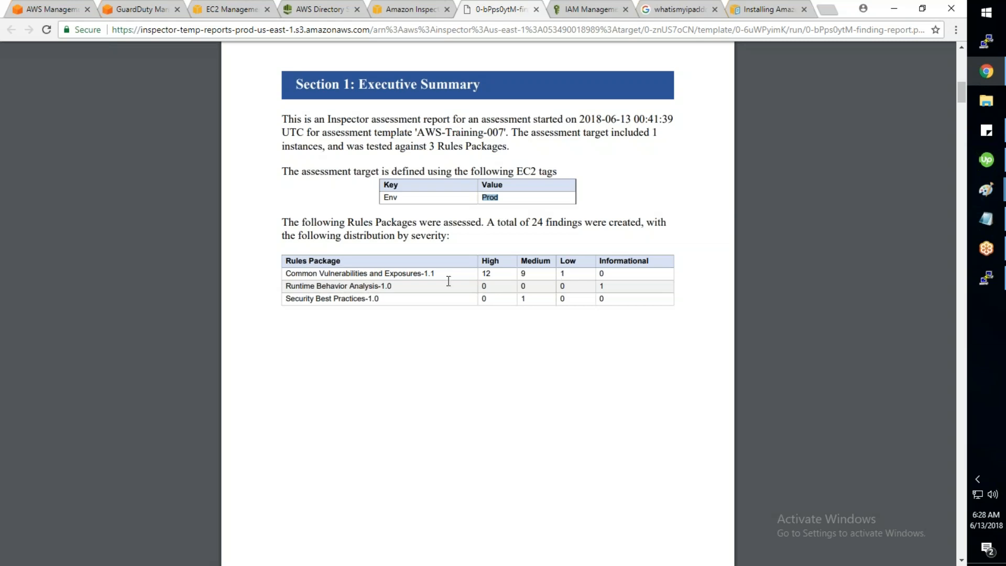
{"action": "left_click", "coordinate": [602, 285]}
{"action": "scroll", "coordinate": [522, 296], "scroll_direction": "down", "scroll_amount": 5}
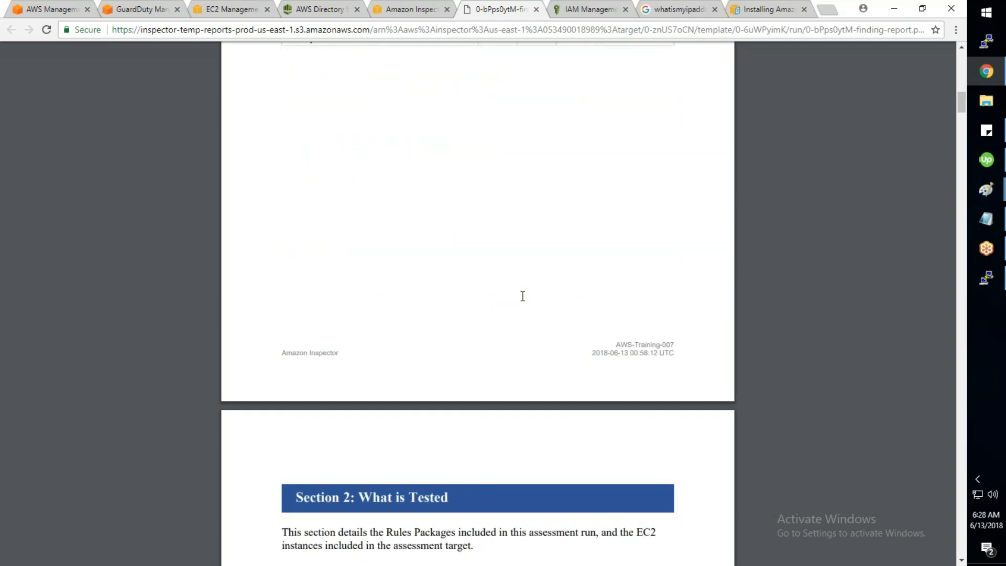
{"action": "scroll", "coordinate": [522, 296], "scroll_direction": "down", "scroll_amount": 1}
{"action": "scroll", "coordinate": [522, 304], "scroll_direction": "up", "scroll_amount": 7}
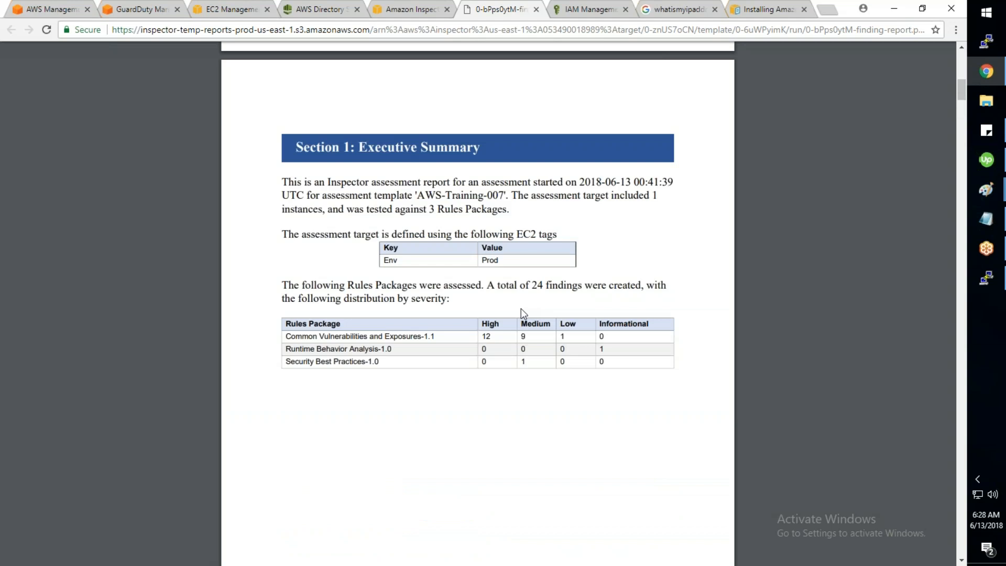
{"action": "scroll", "coordinate": [521, 308], "scroll_direction": "down", "scroll_amount": 1}
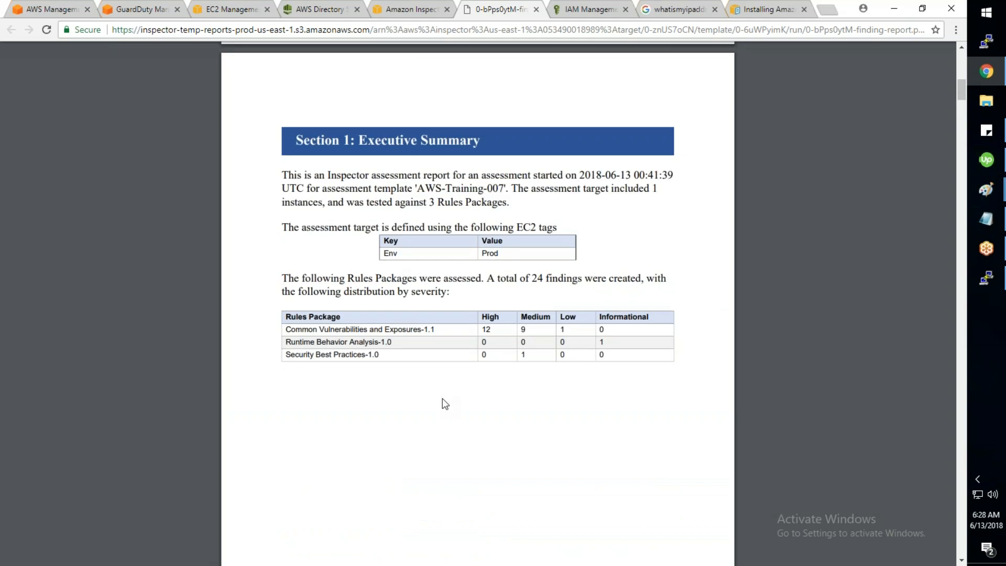
{"action": "scroll", "coordinate": [442, 398], "scroll_direction": "down", "scroll_amount": 9}
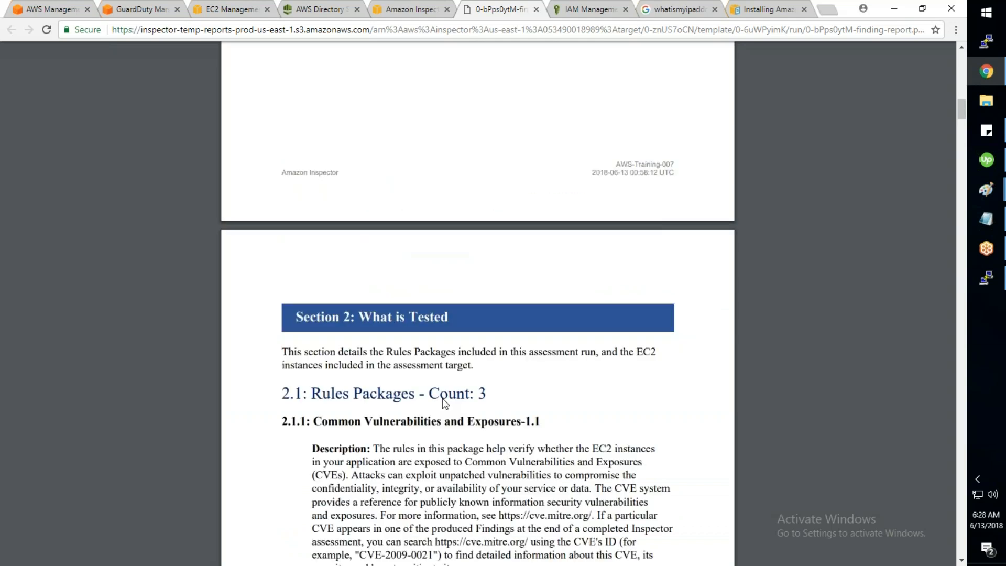
{"action": "scroll", "coordinate": [442, 399], "scroll_direction": "down", "scroll_amount": 6}
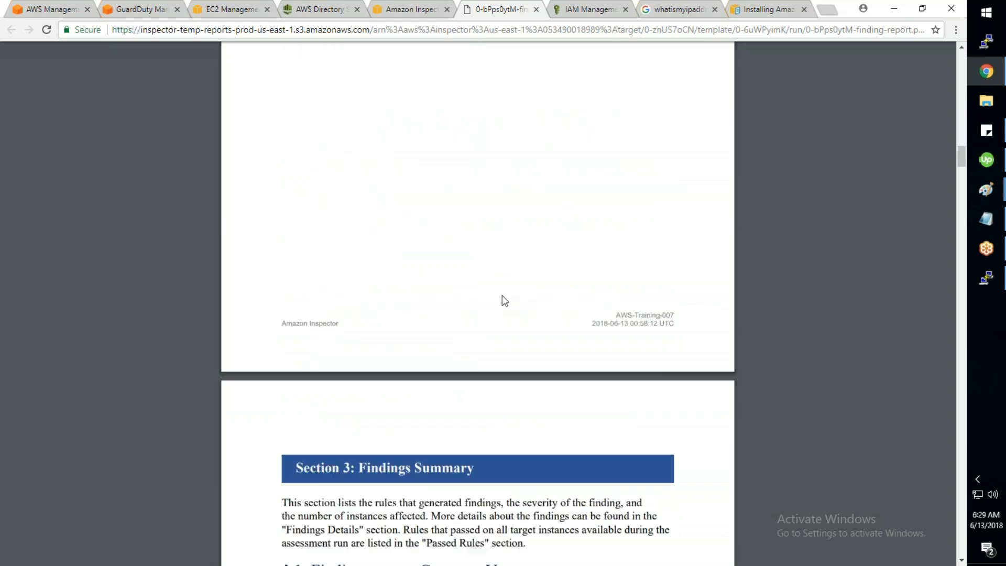
{"action": "scroll", "coordinate": [411, 296], "scroll_direction": "up", "scroll_amount": 4}
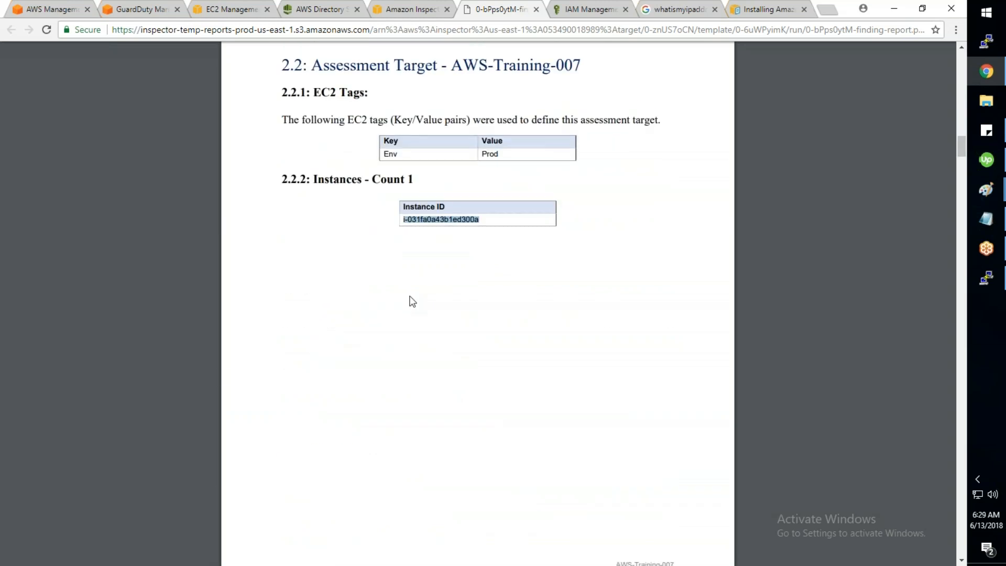
{"action": "scroll", "coordinate": [409, 296], "scroll_direction": "down", "scroll_amount": 7}
{"action": "scroll", "coordinate": [409, 295], "scroll_direction": "down", "scroll_amount": 5}
{"action": "left_click_drag", "start_coordinate": [283, 189], "coordinate": [639, 457]}
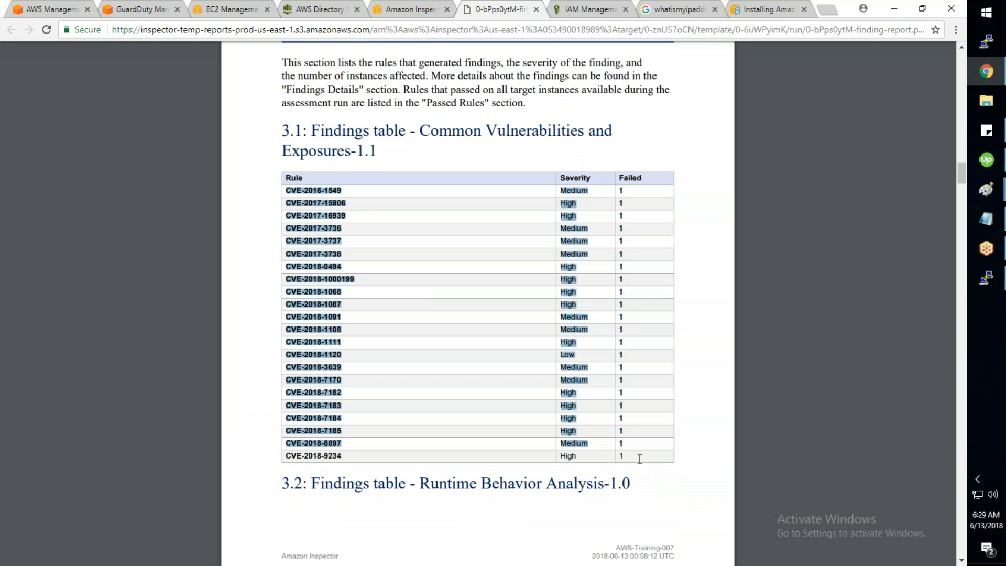
Step: Highlight the Medium severity and recommendation of the CVE-2016-1549 finding
{"action": "left_click", "coordinate": [449, 447]}
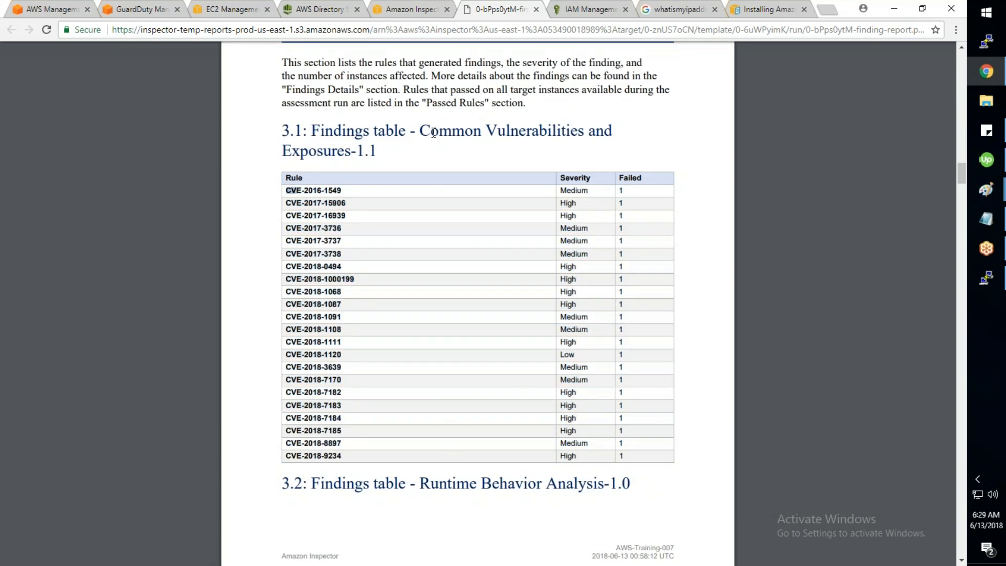
{"action": "left_click_drag", "start_coordinate": [421, 133], "coordinate": [431, 133]}
{"action": "scroll", "coordinate": [434, 156], "scroll_direction": "down", "scroll_amount": 1}
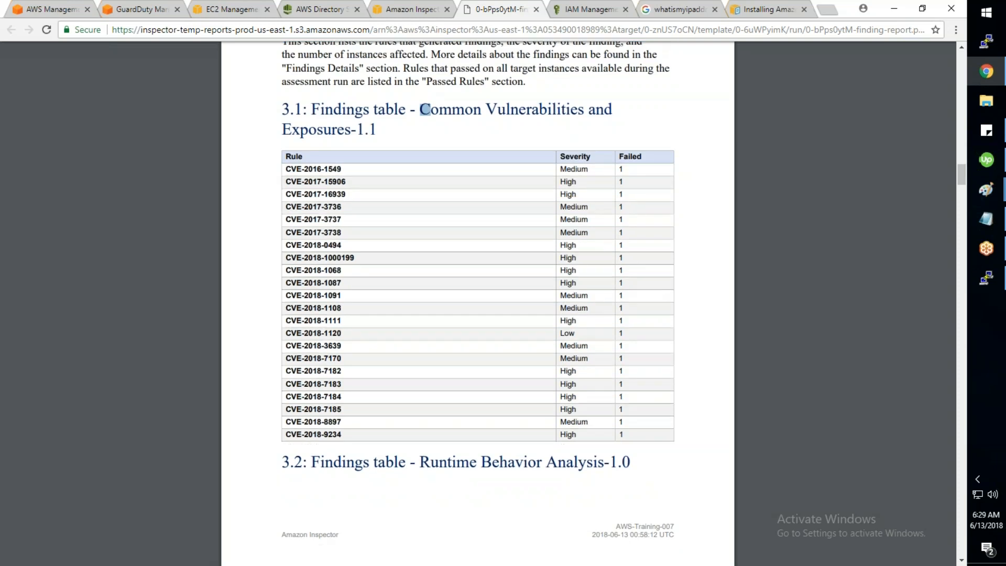
{"action": "scroll", "coordinate": [477, 303], "scroll_direction": "down", "scroll_amount": 10}
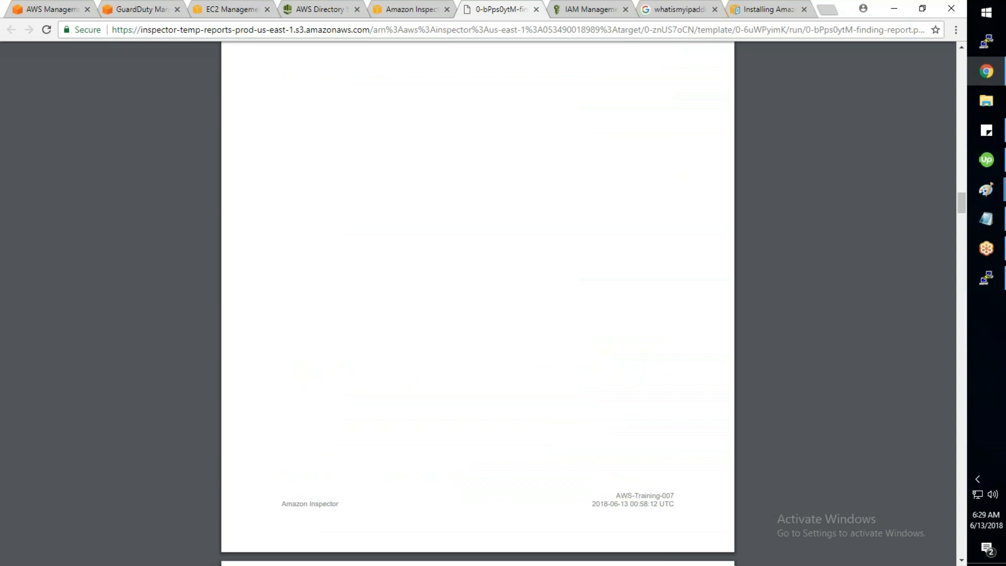
{"action": "scroll", "coordinate": [477, 304], "scroll_direction": "down", "scroll_amount": 8}
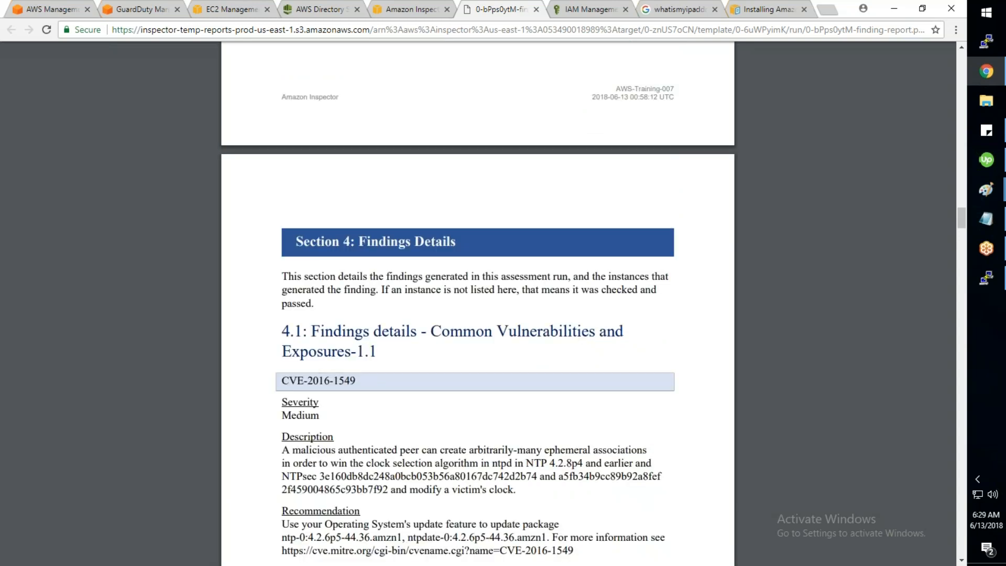
{"action": "scroll", "coordinate": [477, 304], "scroll_direction": "down", "scroll_amount": 5}
{"action": "double_click", "coordinate": [301, 164]}
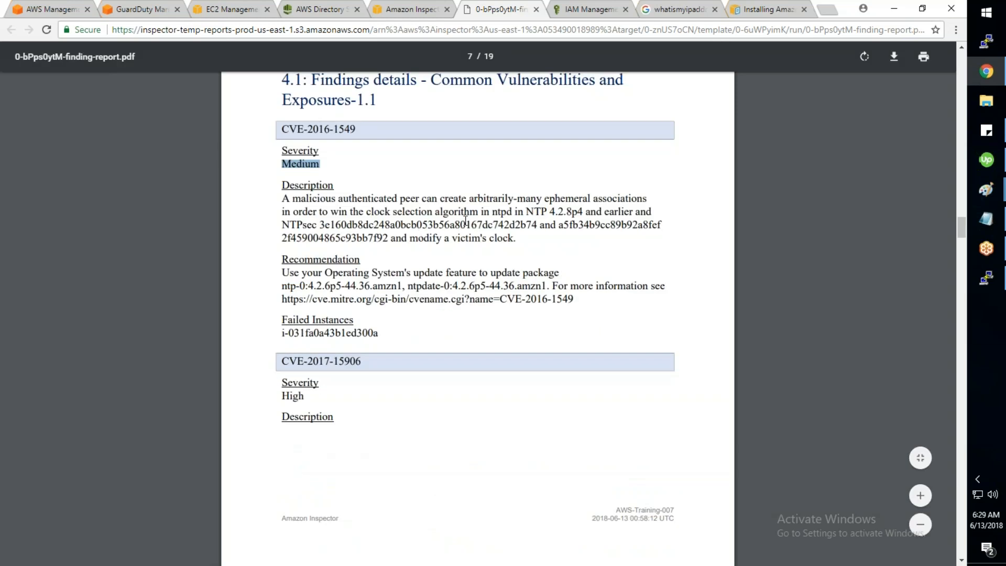
{"action": "left_click_drag", "start_coordinate": [281, 272], "coordinate": [571, 298]}
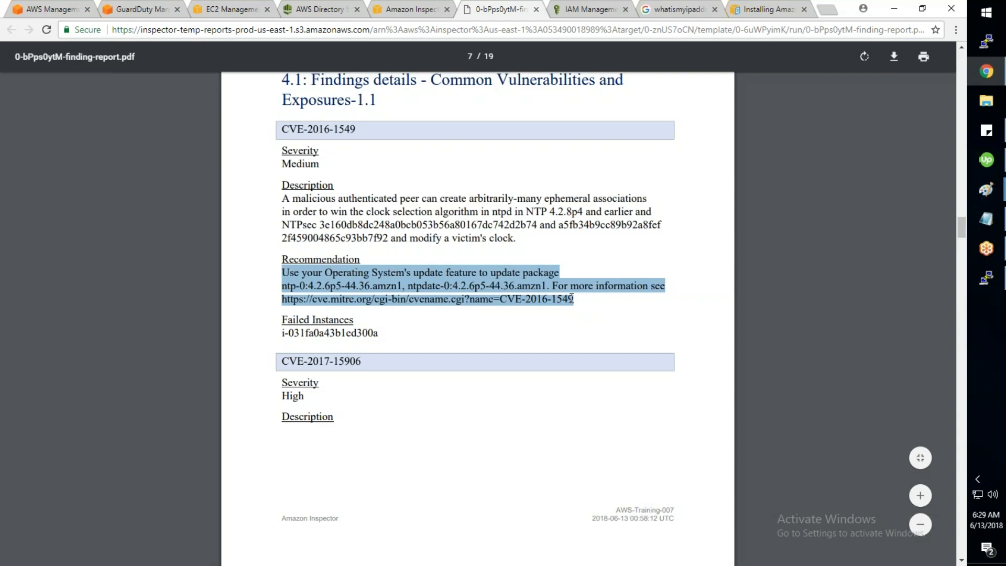
Step: Read further through the findings and highlight the advice to disable unused network services
{"action": "scroll", "coordinate": [571, 298], "scroll_direction": "down", "scroll_amount": 1}
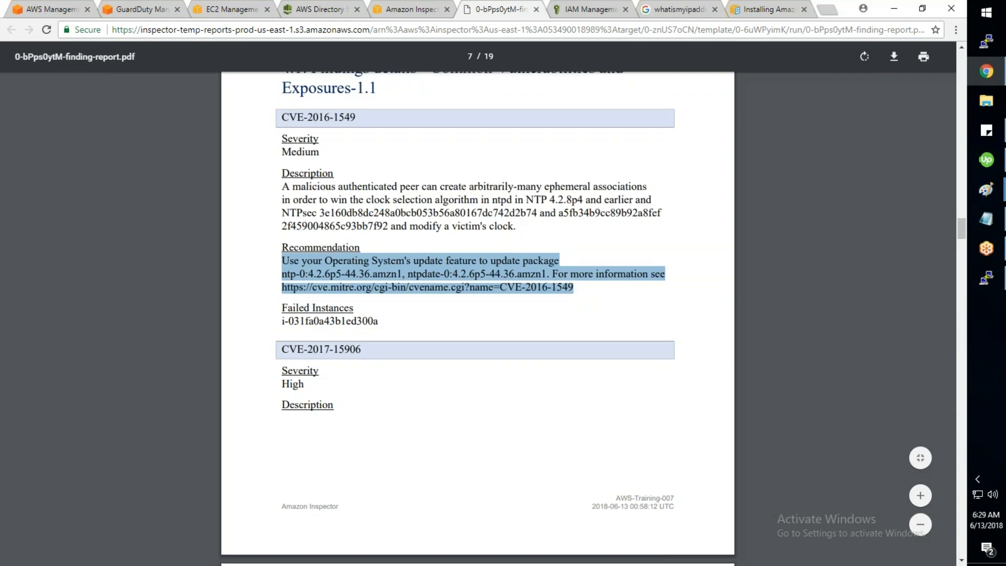
{"action": "scroll", "coordinate": [477, 304], "scroll_direction": "down", "scroll_amount": 5}
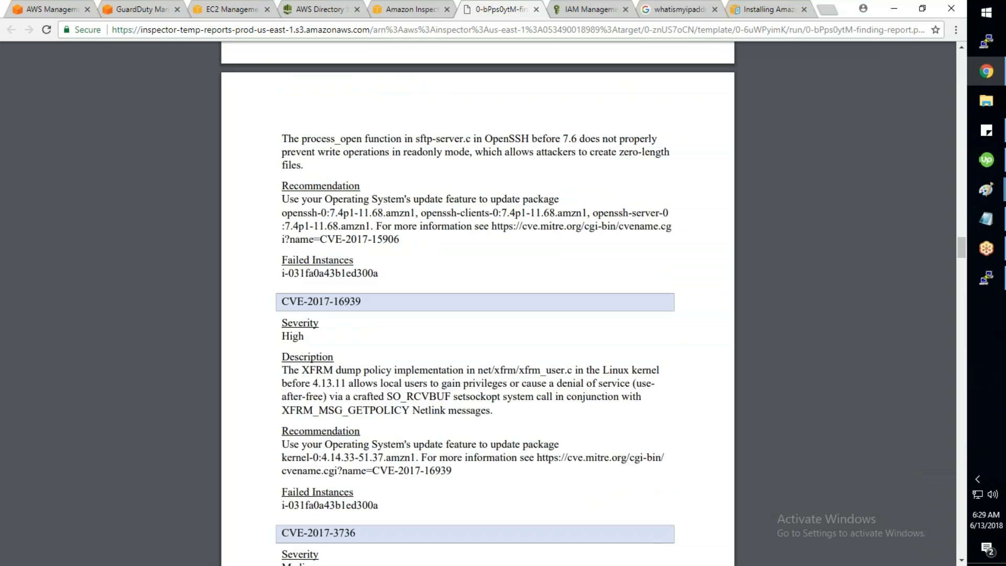
{"action": "scroll", "coordinate": [425, 310], "scroll_direction": "down", "scroll_amount": 15}
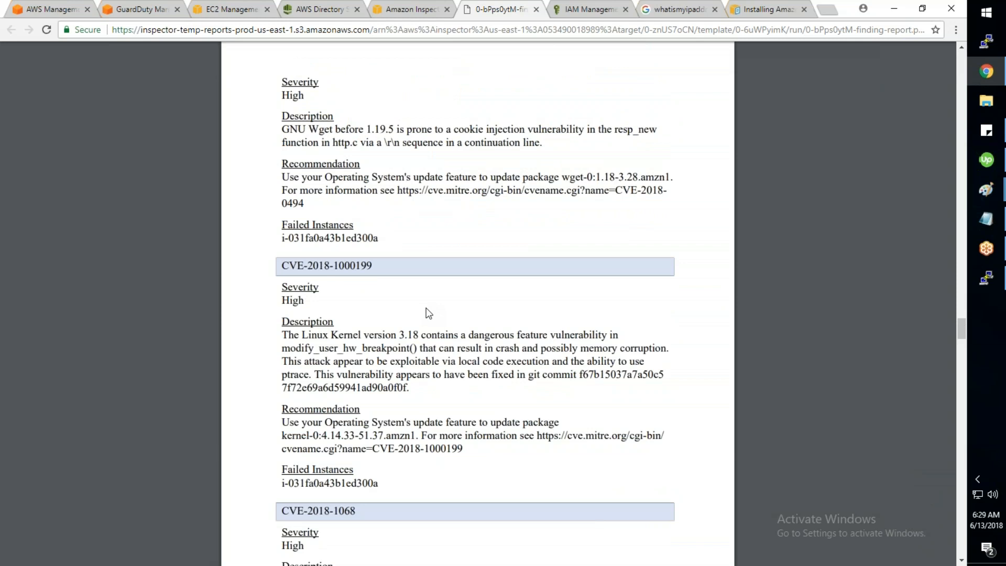
{"action": "scroll", "coordinate": [507, 360], "scroll_direction": "down", "scroll_amount": 2}
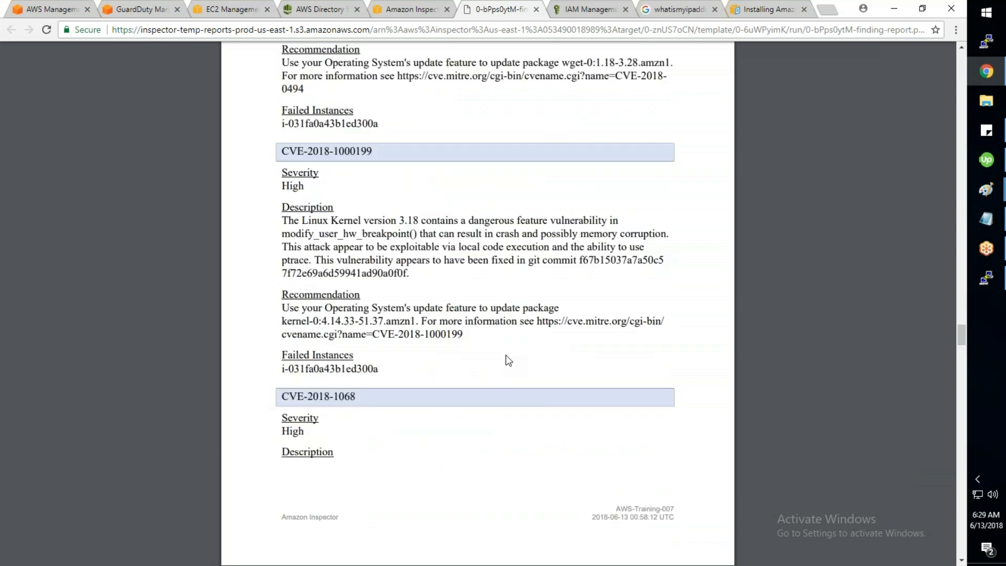
{"action": "scroll", "coordinate": [505, 354], "scroll_direction": "down", "scroll_amount": 4}
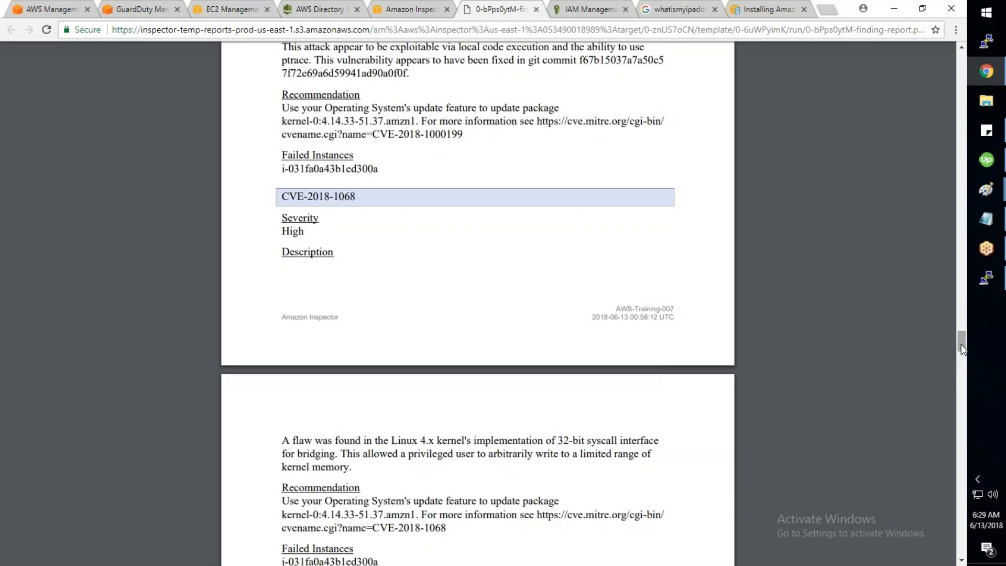
{"action": "scroll", "coordinate": [961, 345], "scroll_direction": "up", "scroll_amount": 1}
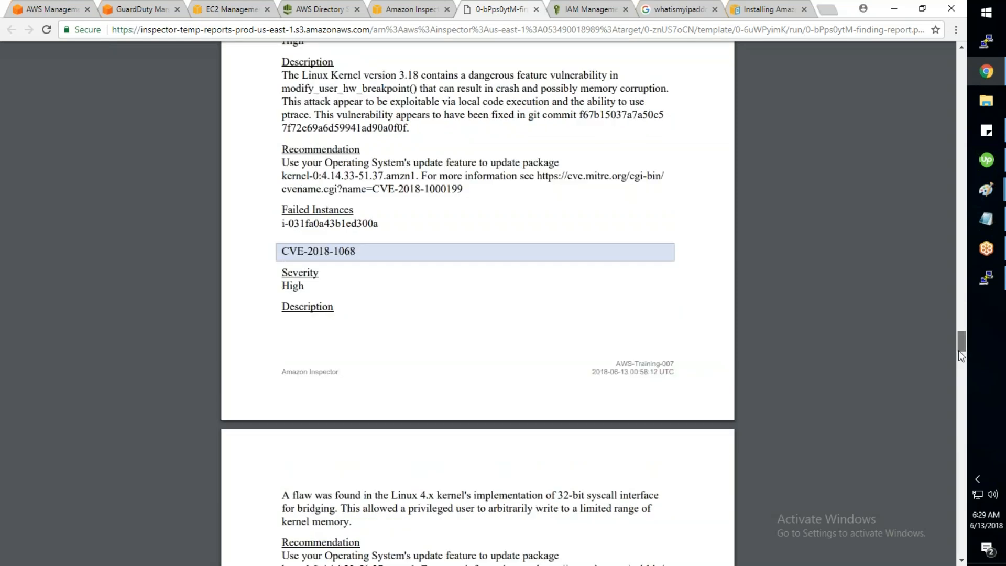
{"action": "left_click_drag", "start_coordinate": [958, 351], "coordinate": [958, 455]}
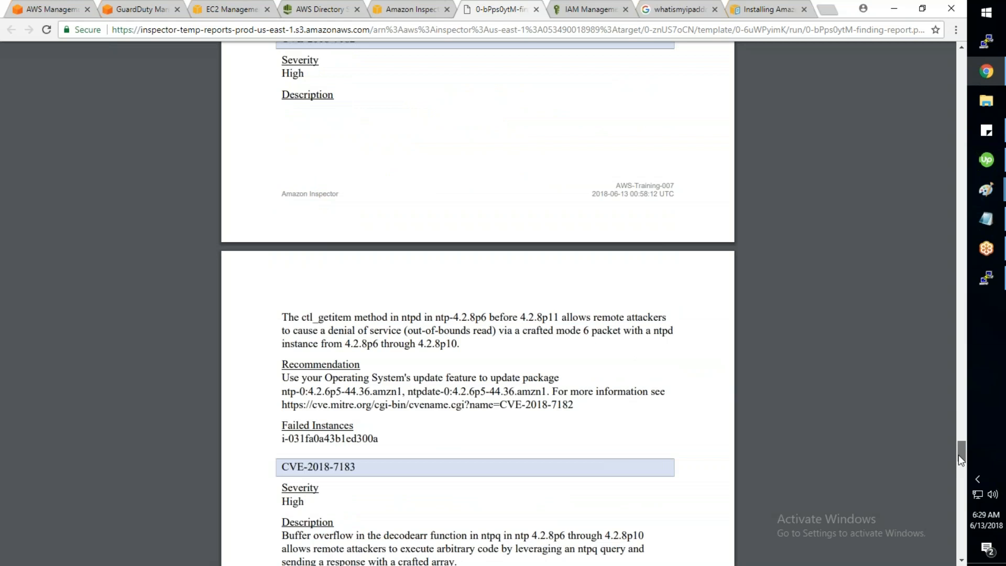
{"action": "left_click_drag", "start_coordinate": [958, 454], "coordinate": [961, 511]}
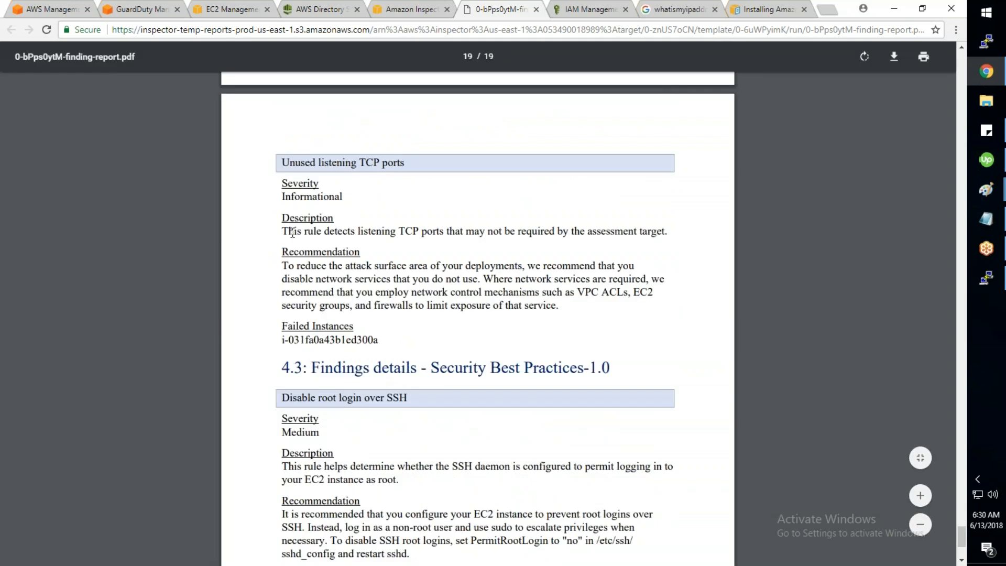
{"action": "left_click_drag", "start_coordinate": [293, 231], "coordinate": [486, 231]}
{"action": "scroll", "coordinate": [348, 203], "scroll_direction": "up", "scroll_amount": 4}
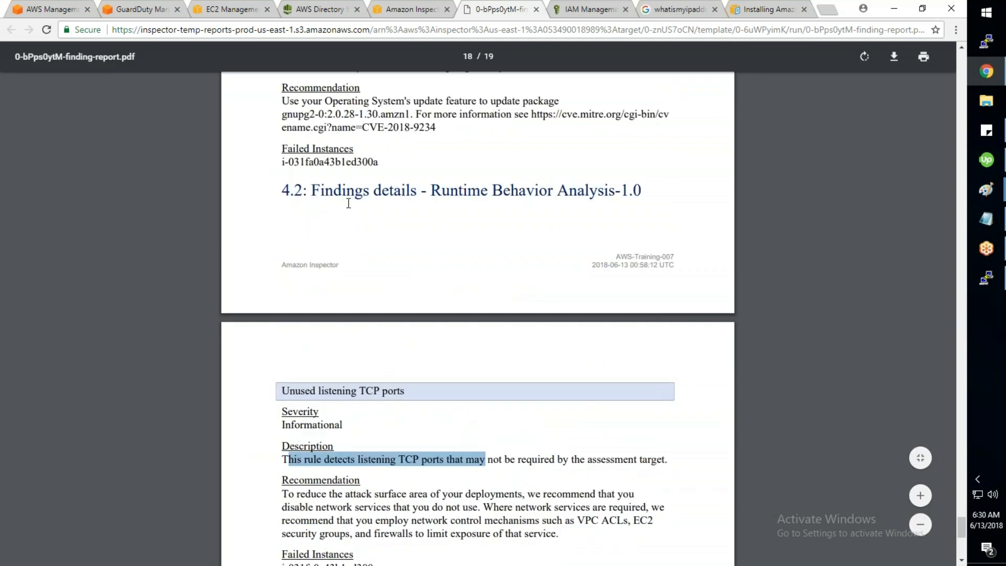
{"action": "scroll", "coordinate": [349, 203], "scroll_direction": "up", "scroll_amount": 1}
{"action": "left_click_drag", "start_coordinate": [312, 213], "coordinate": [610, 219]}
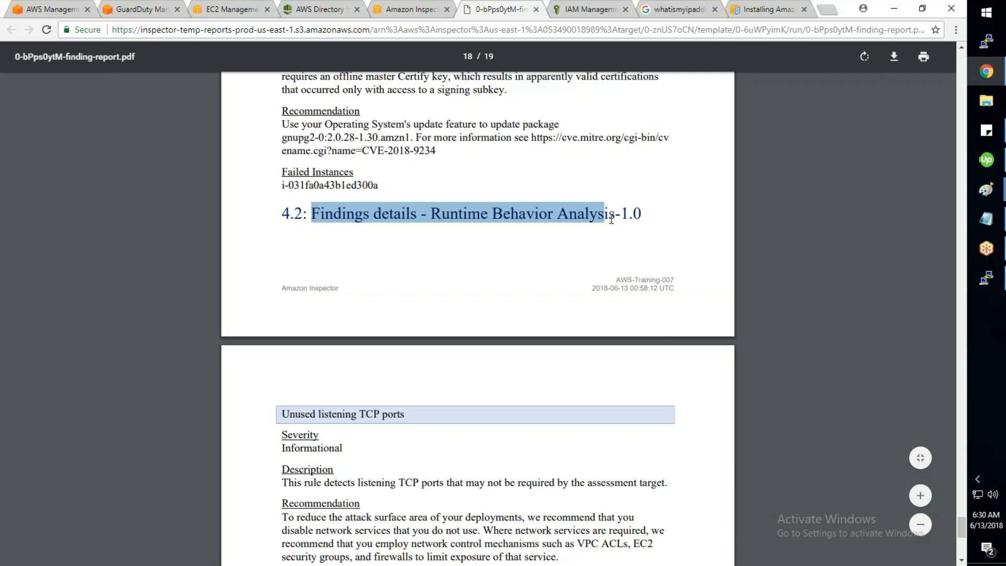
{"action": "scroll", "coordinate": [611, 219], "scroll_direction": "down", "scroll_amount": 6}
{"action": "left_click_drag", "start_coordinate": [629, 168], "coordinate": [360, 168]}
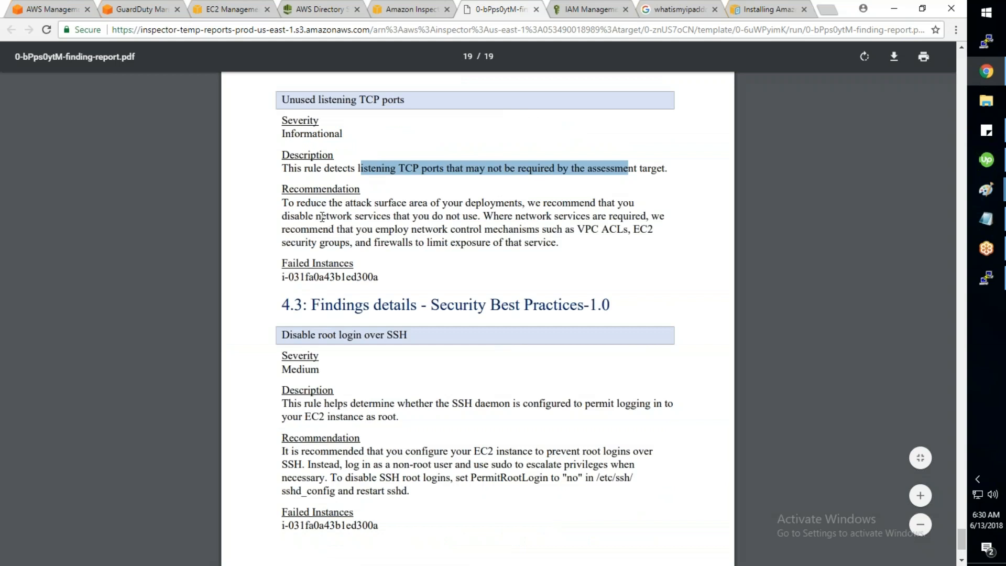
{"action": "left_click_drag", "start_coordinate": [318, 216], "coordinate": [477, 216]}
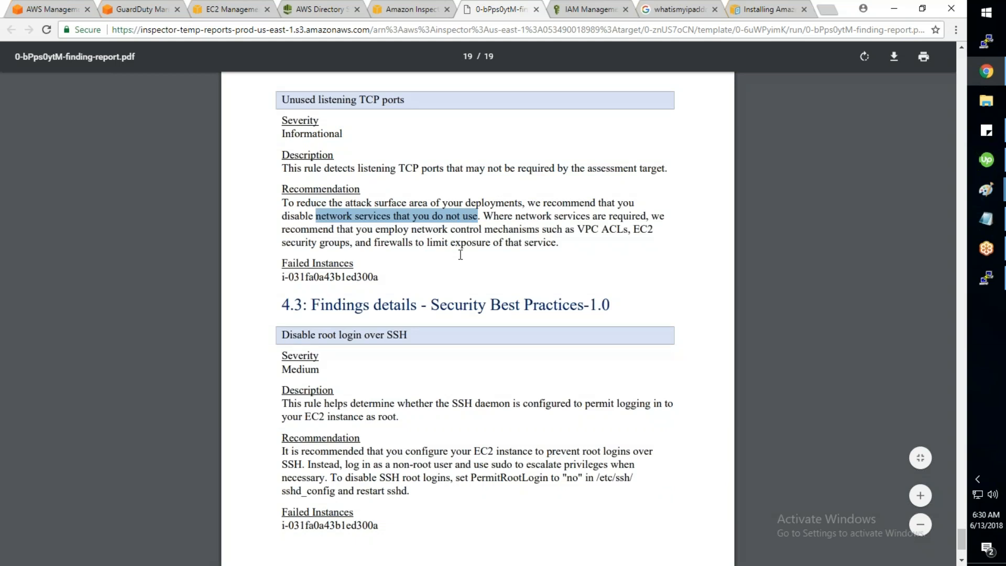
Step: In Security Best Practices, highlight the root-login rule and select PermitRootLogin in its recommendation
{"action": "scroll", "coordinate": [461, 255], "scroll_direction": "down", "scroll_amount": 1}
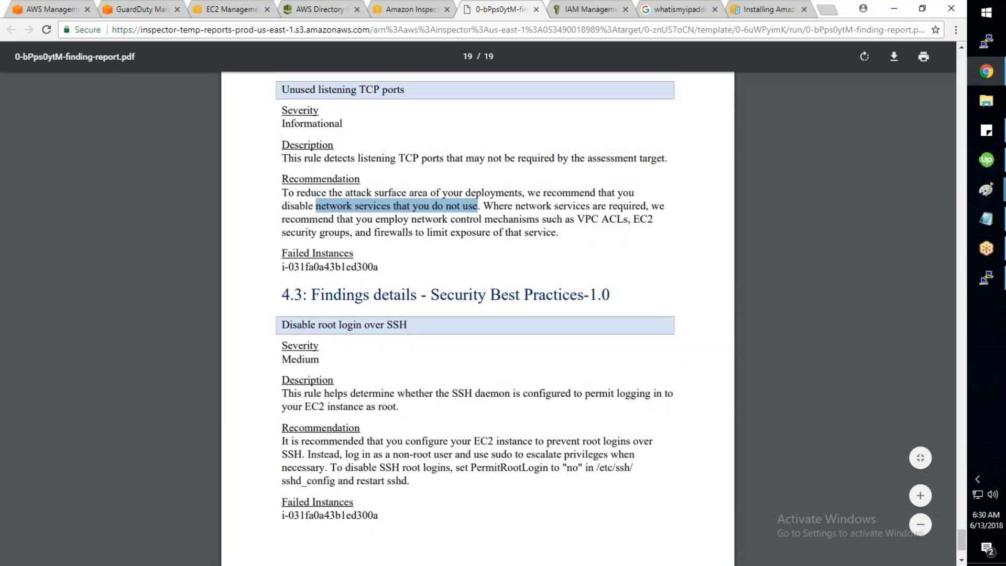
{"action": "scroll", "coordinate": [434, 166], "scroll_direction": "down", "scroll_amount": 2}
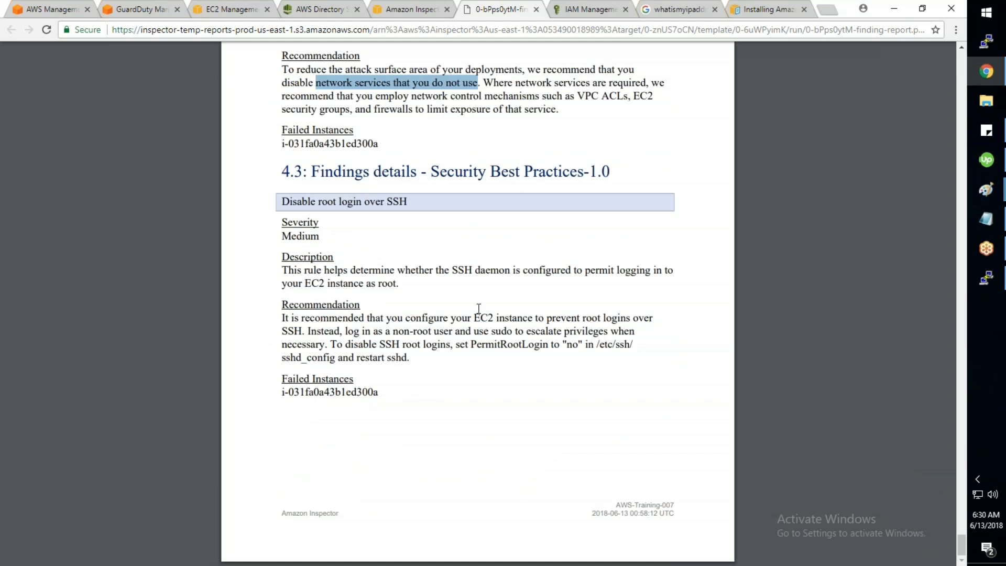
{"action": "left_click_drag", "start_coordinate": [433, 168], "coordinate": [577, 171]}
{"action": "left_click_drag", "start_coordinate": [282, 271], "coordinate": [488, 271]}
{"action": "left_click", "coordinate": [494, 303]}
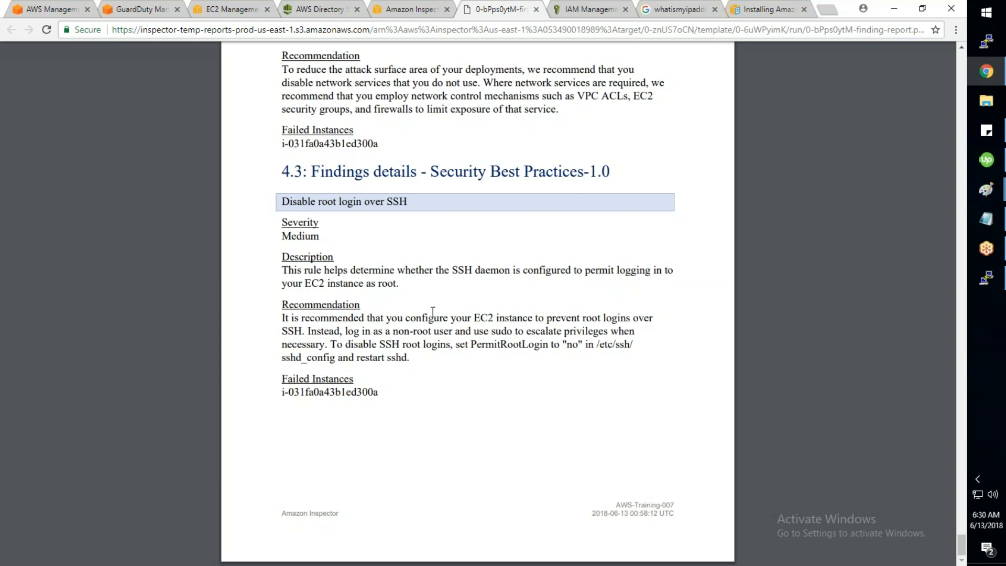
{"action": "left_click_drag", "start_coordinate": [405, 269], "coordinate": [297, 272]}
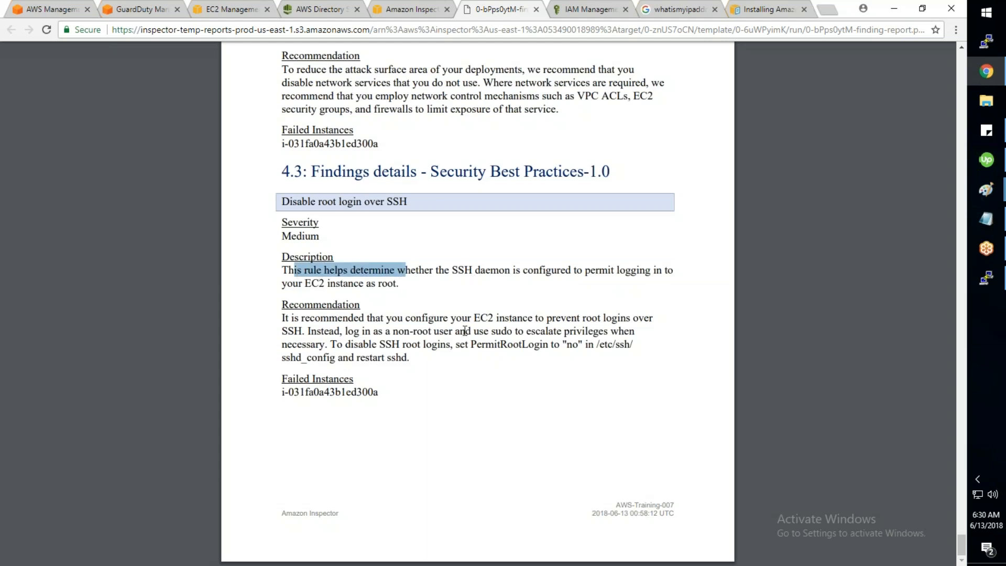
{"action": "left_click", "coordinate": [328, 345]}
{"action": "left_click_drag", "start_coordinate": [328, 344], "coordinate": [443, 345]}
{"action": "left_click_drag", "start_coordinate": [598, 344], "coordinate": [408, 358]}
{"action": "double_click", "coordinate": [524, 345]}
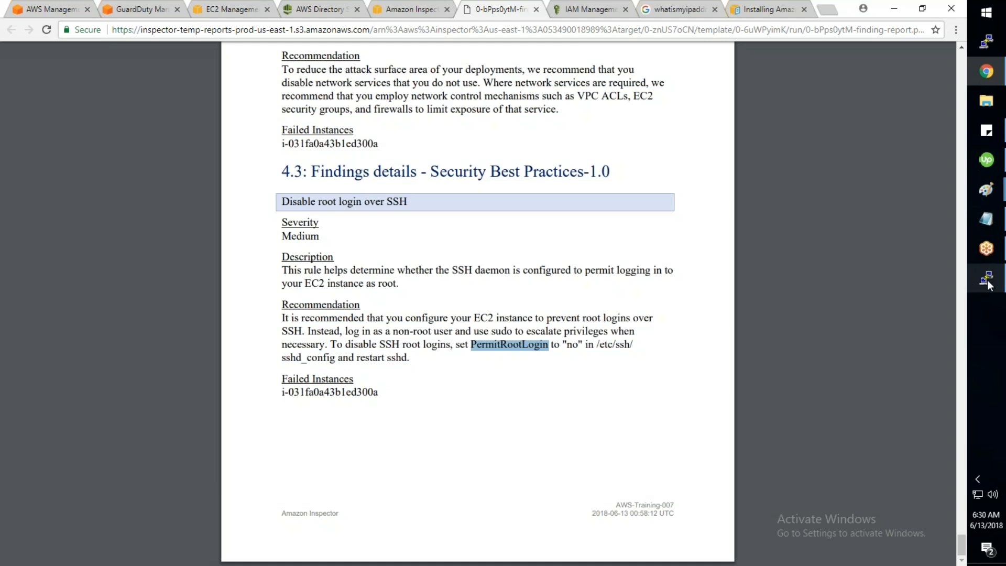
{"action": "mouse_move", "coordinate": [988, 284]}
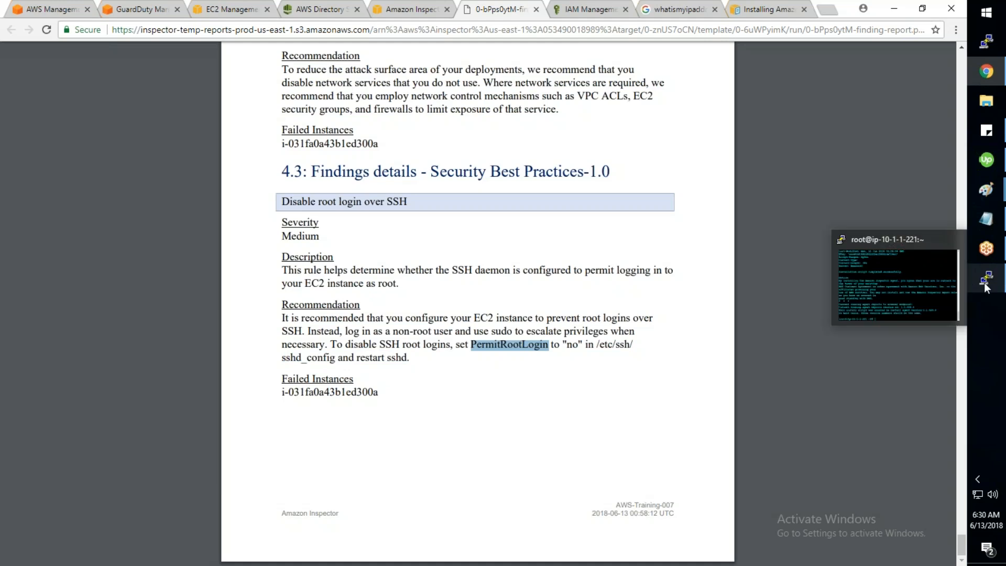
Step: Open /etc/ssh/sshd_config in nano and search for the PermitRoot line
{"action": "left_click", "coordinate": [931, 301]}
{"action": "type", "text": "nano /etc/ss"}
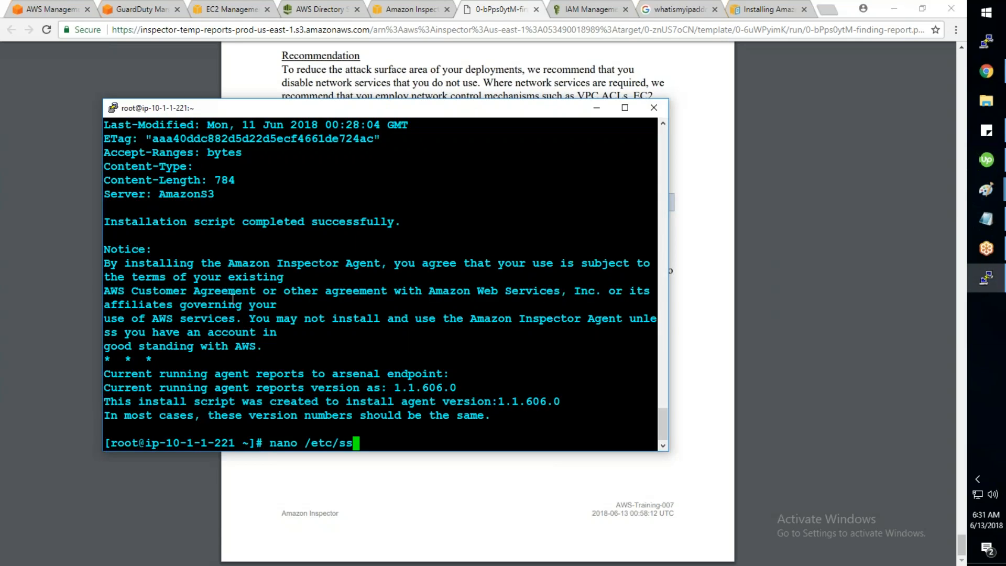
{"action": "type", "text": "h/sshd"}
{"action": "key", "text": "Tab"}
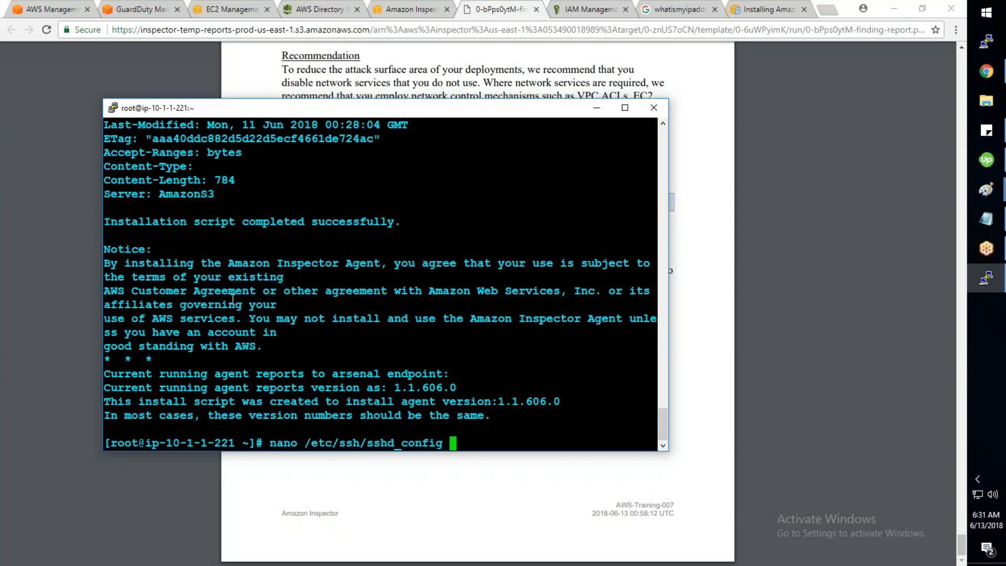
{"action": "key", "text": "Return"}
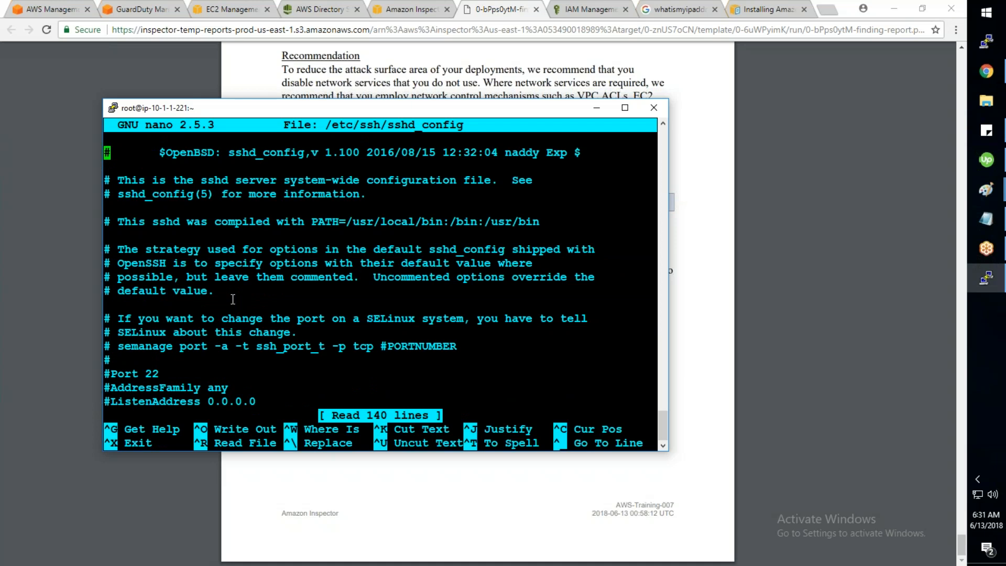
{"action": "key", "text": "ctrl+w"}
{"action": "type", "text": "Pee"}
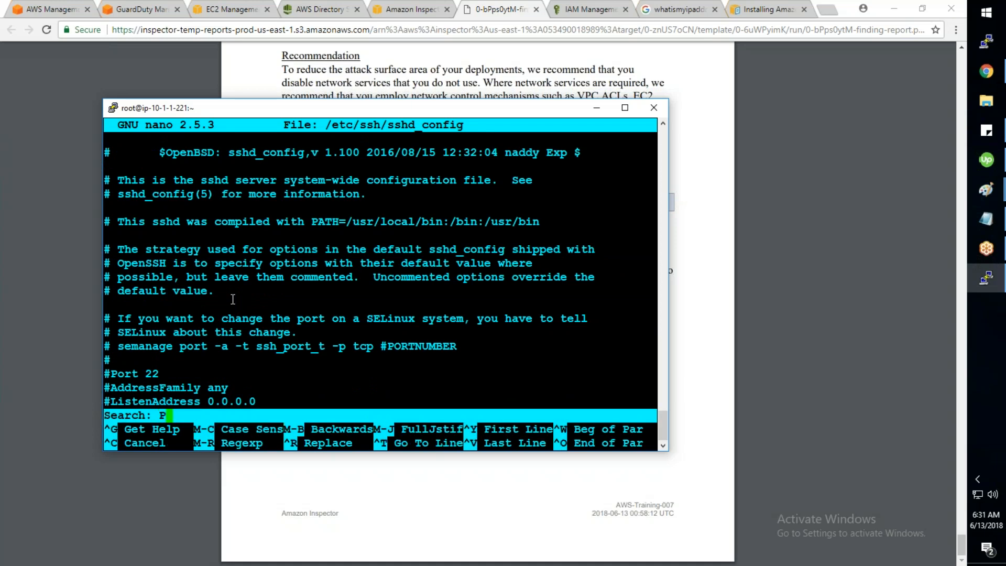
{"action": "key", "text": "BackSpace"}
{"action": "key", "text": "BackSpace"}
{"action": "type", "text": "ermitRoot"}
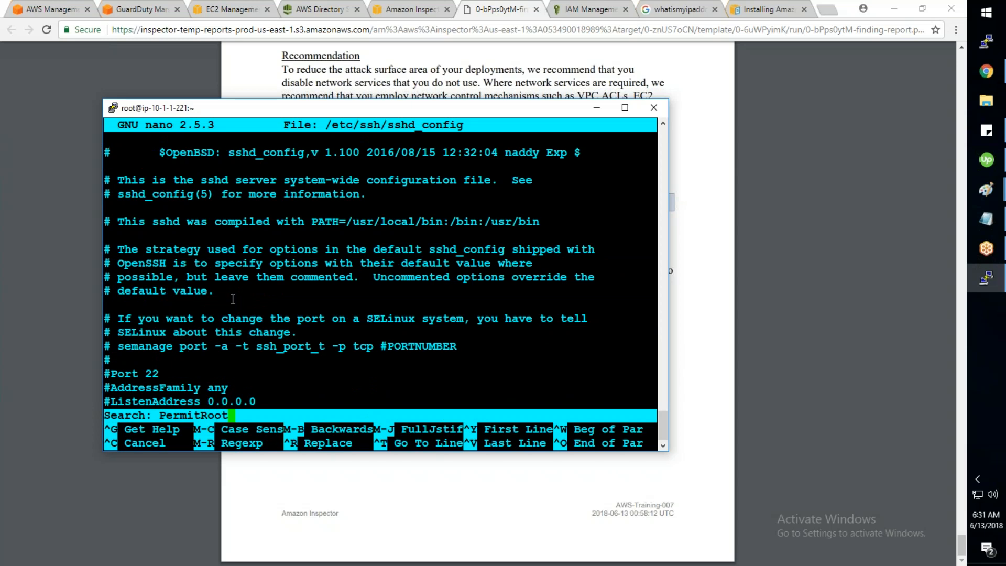
{"action": "key", "text": "Return"}
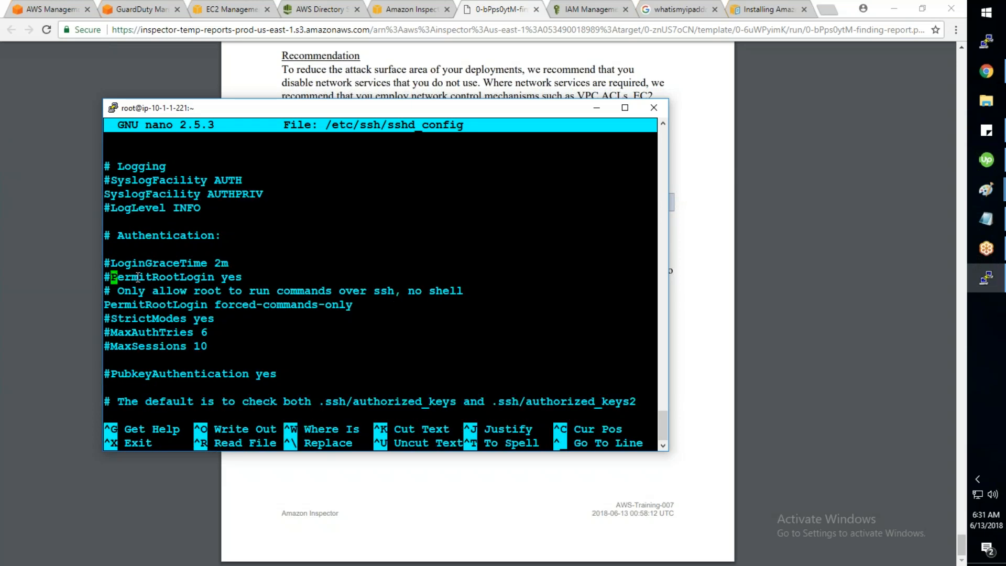
Step: Uncomment the PermitRootLogin line and change its value from yes to no
{"action": "key", "text": "Right"}
{"action": "key", "text": "Right"}
{"action": "key", "text": "Right"}
{"action": "key", "text": "Right"}
{"action": "key", "text": "Right"}
{"action": "key", "text": "Right"}
{"action": "key", "text": "Right"}
{"action": "key", "text": "Right"}
{"action": "key", "text": "Right"}
{"action": "key", "text": "Right"}
{"action": "key", "text": "Right"}
{"action": "key", "text": "Right"}
{"action": "key", "text": "Right"}
{"action": "key", "text": "Right"}
{"action": "key", "text": "Right"}
{"action": "key", "text": "Right"}
{"action": "key", "text": "Right"}
{"action": "key", "text": "Right"}
{"action": "key", "text": "Right"}
{"action": "key", "text": "BackSpace"}
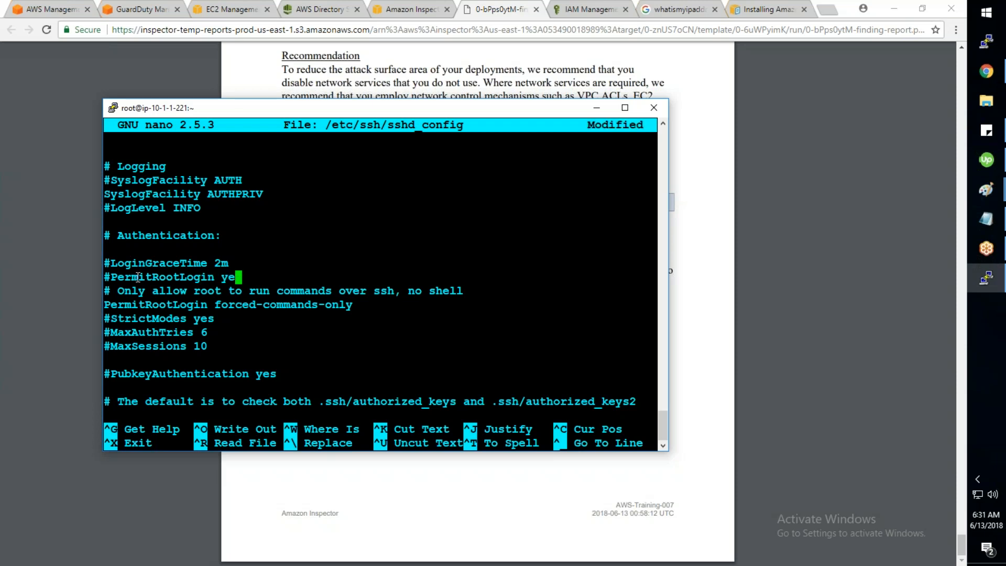
{"action": "key", "text": "BackSpace"}
{"action": "key", "text": "BackSpace"}
{"action": "type", "text": "No"}
{"action": "key", "text": "Left"}
{"action": "key", "text": "Left"}
{"action": "key", "text": "Left"}
{"action": "key", "text": "Left"}
{"action": "key", "text": "Left"}
{"action": "key", "text": "Left"}
{"action": "key", "text": "Left"}
{"action": "key", "text": "Left"}
{"action": "key", "text": "Left"}
{"action": "key", "text": "Left"}
{"action": "key", "text": "Left"}
{"action": "key", "text": "Left"}
{"action": "key", "text": "Left"}
{"action": "key", "text": "Left"}
{"action": "key", "text": "Left"}
{"action": "key", "text": "Left"}
{"action": "key", "text": "Left"}
{"action": "key", "text": "Left"}
{"action": "key", "text": "BackSpace"}
{"action": "key", "text": "Right"}
{"action": "key", "text": "Right"}
{"action": "key", "text": "Right"}
{"action": "key", "text": "Right"}
{"action": "key", "text": "Right"}
{"action": "key", "text": "Right"}
{"action": "key", "text": "Right"}
{"action": "key", "text": "Right"}
{"action": "key", "text": "Right"}
{"action": "key", "text": "Right"}
{"action": "key", "text": "Right"}
{"action": "key", "text": "Right"}
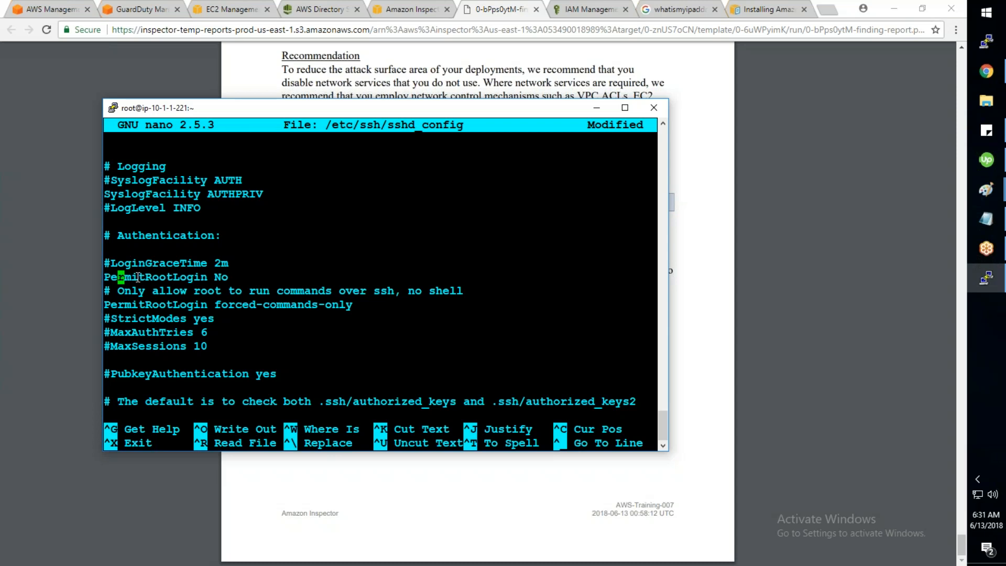
{"action": "key", "text": "Right"}
{"action": "key", "text": "Right"}
{"action": "key", "text": "Right"}
{"action": "key", "text": "Right"}
{"action": "key", "text": "Delete"}
{"action": "type", "text": "n"}
Step: Save sshd_config, exit nano, and run service sshd restart
{"action": "key", "text": "ctrl+o"}
{"action": "key", "text": "Return"}
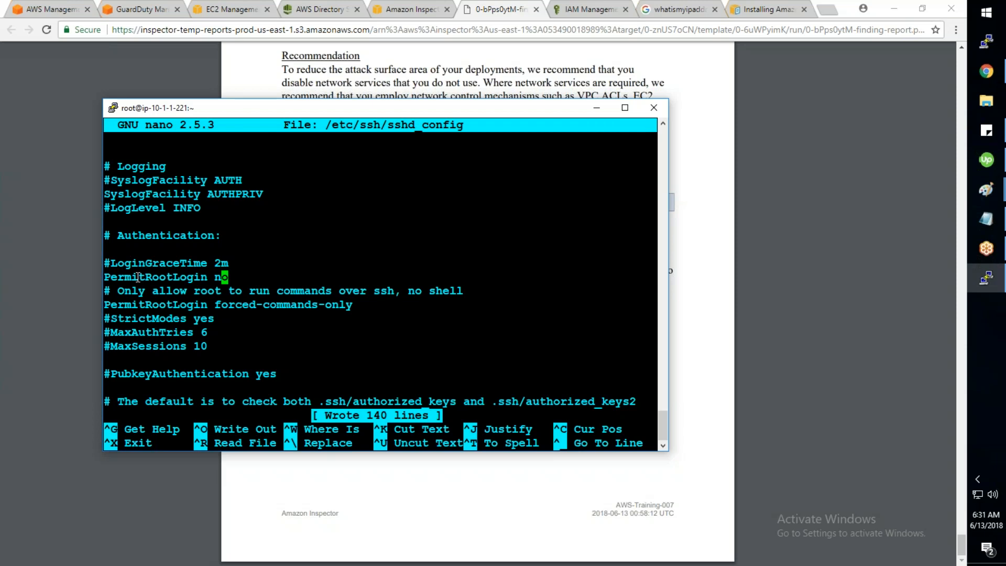
{"action": "key", "text": "ctrl+x"}
{"action": "type", "text": "service ssh"}
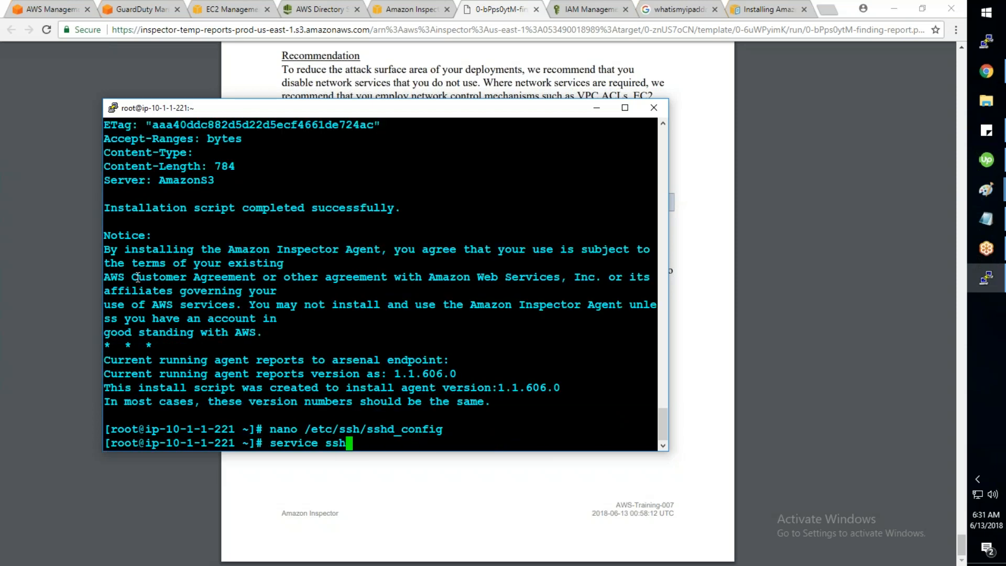
{"action": "type", "text": "d restart"}
{"action": "key", "text": "Return"}
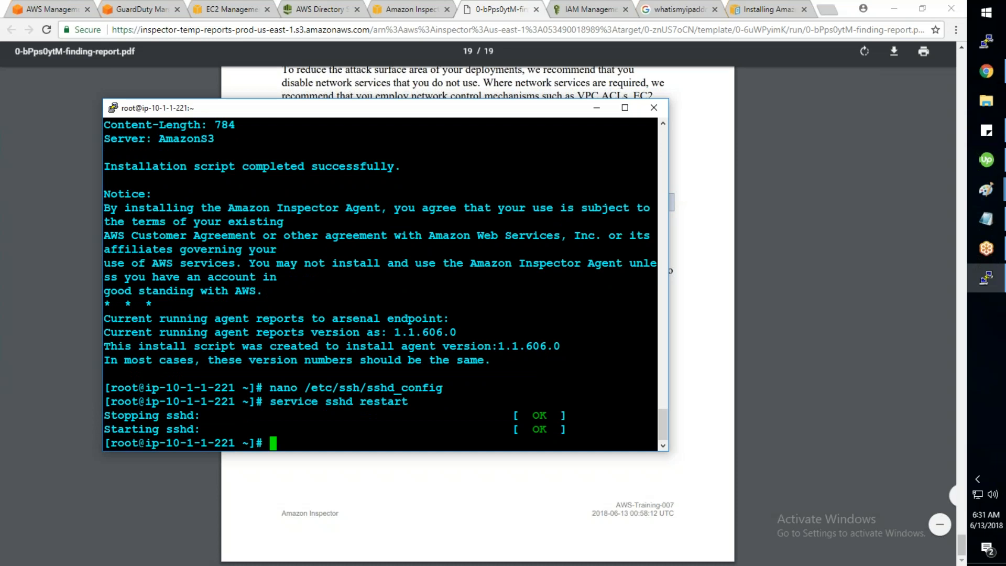
Step: Scroll the PDF report back to the Executive Summary, then return to the Directory Service tab
{"action": "left_click", "coordinate": [545, 20]}
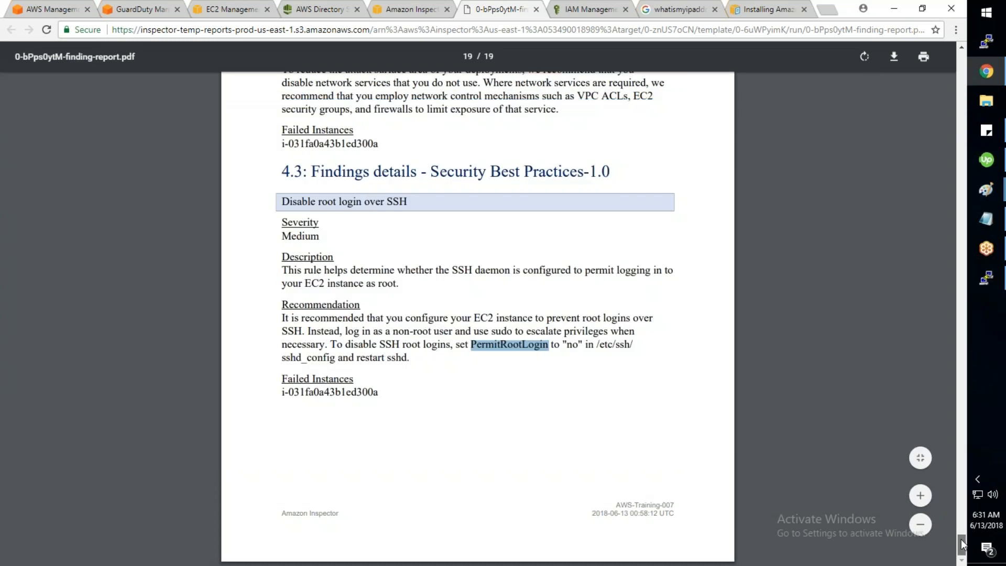
{"action": "left_click_drag", "start_coordinate": [962, 545], "coordinate": [967, 378]}
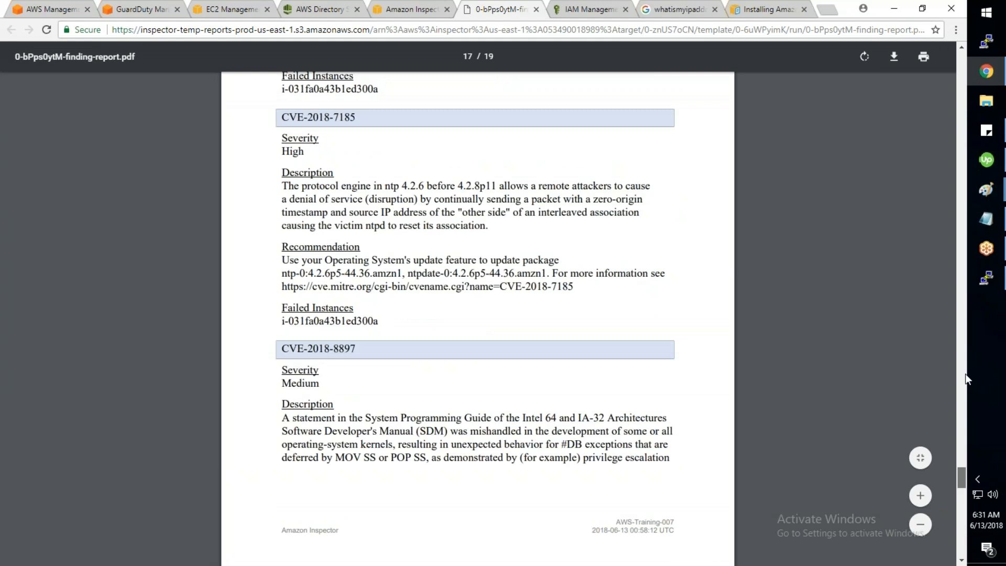
{"action": "left_click_drag", "start_coordinate": [965, 373], "coordinate": [923, 104]}
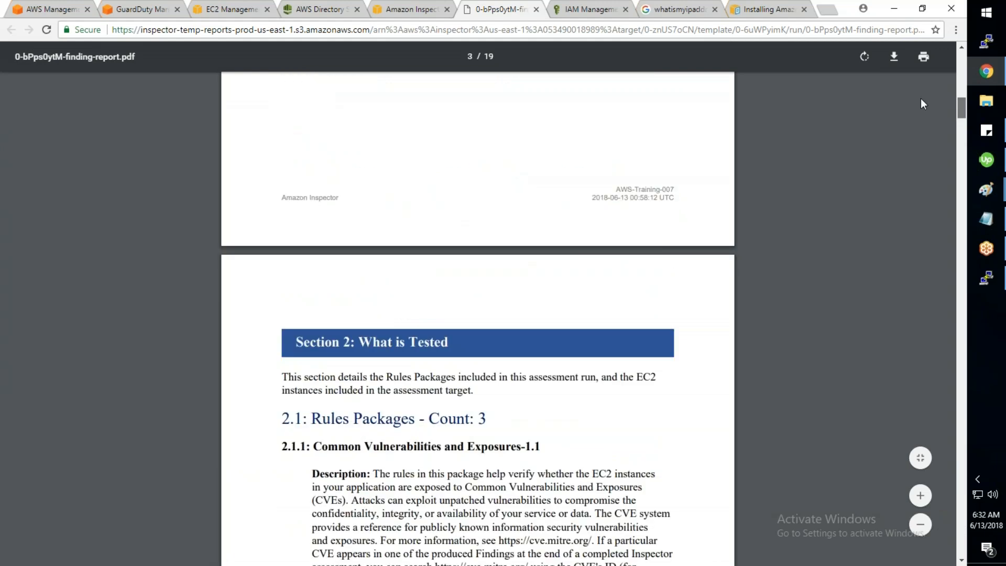
{"action": "scroll", "coordinate": [488, 358], "scroll_direction": "up", "scroll_amount": 10}
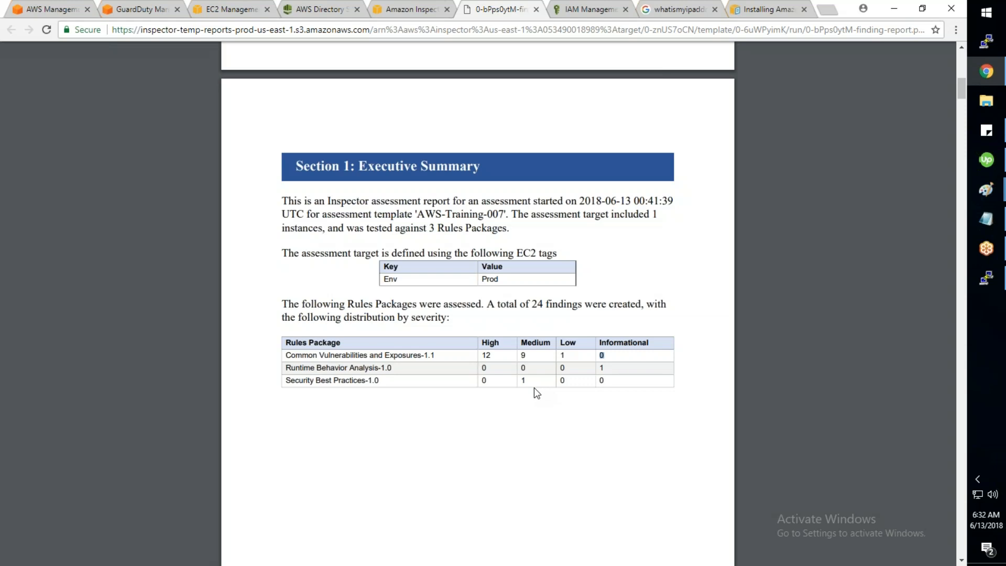
{"action": "left_click", "coordinate": [306, 12]}
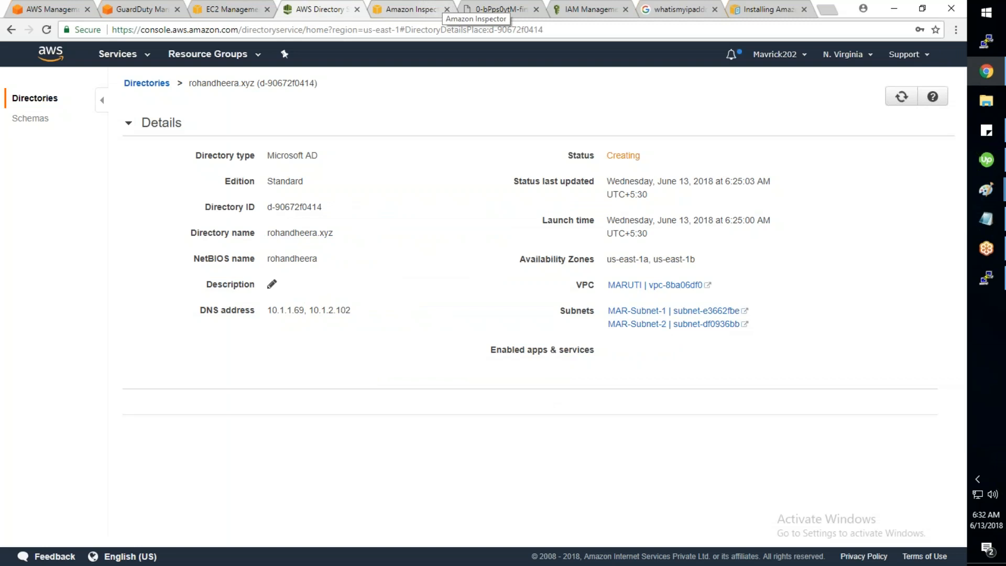
Step: Open AWS Single Sign-On from Security, Identity & Compliance in a background tab and switch to it
{"action": "left_click", "coordinate": [409, 12]}
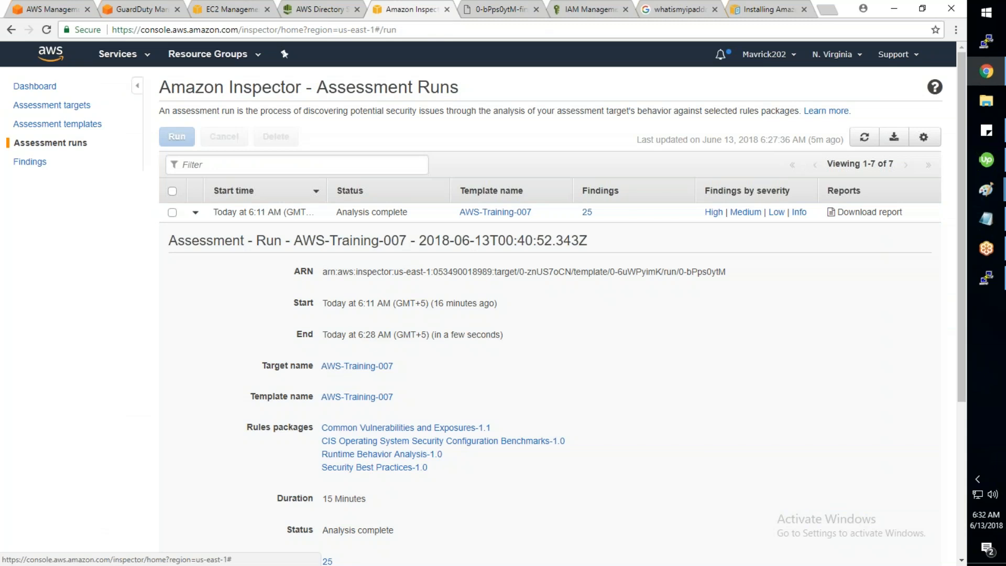
{"action": "left_click", "coordinate": [120, 54]}
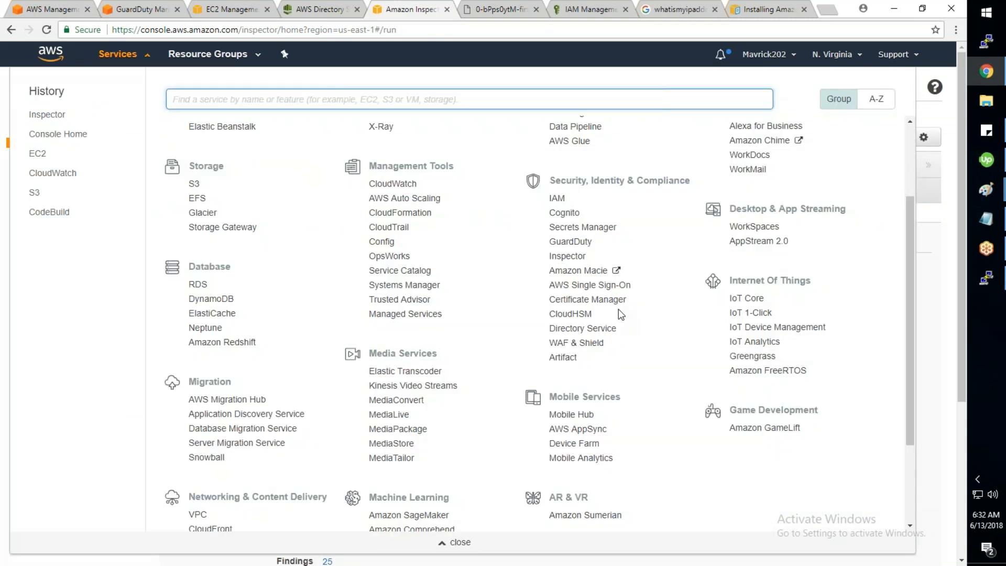
{"action": "scroll", "coordinate": [621, 314], "scroll_direction": "down", "scroll_amount": 1}
{"action": "middle_click", "coordinate": [582, 265]}
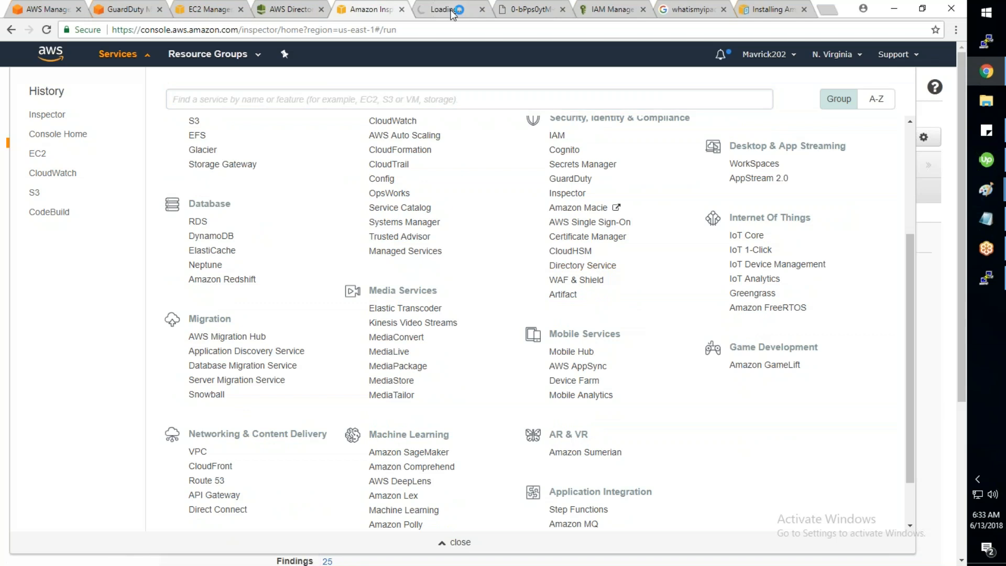
{"action": "left_click", "coordinate": [451, 11]}
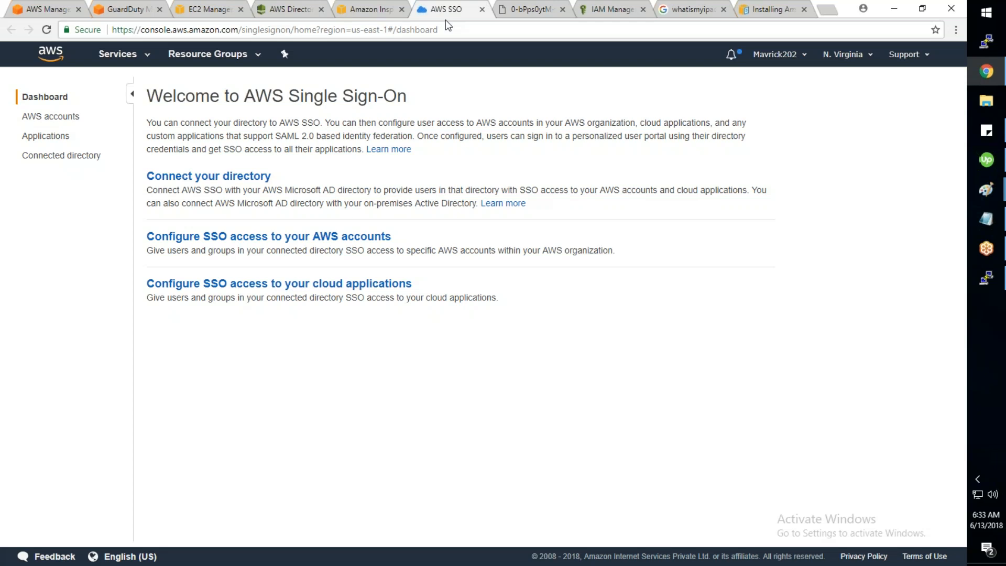
{"action": "left_click_drag", "start_coordinate": [245, 96], "coordinate": [417, 96]}
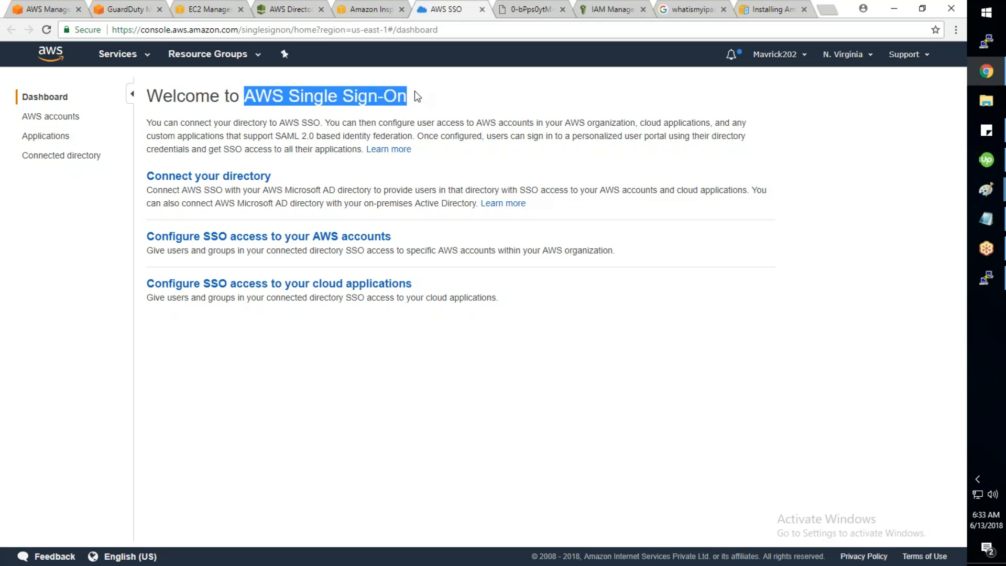
{"action": "left_click_drag", "start_coordinate": [274, 177], "coordinate": [141, 184]}
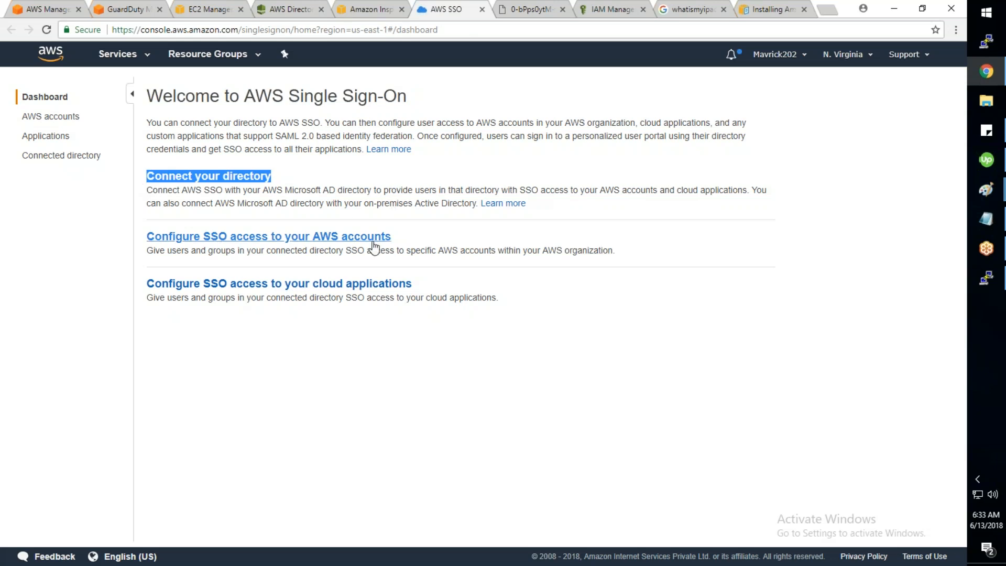
{"action": "left_click", "coordinate": [405, 238]}
{"action": "left_click_drag", "start_coordinate": [405, 237], "coordinate": [147, 237]}
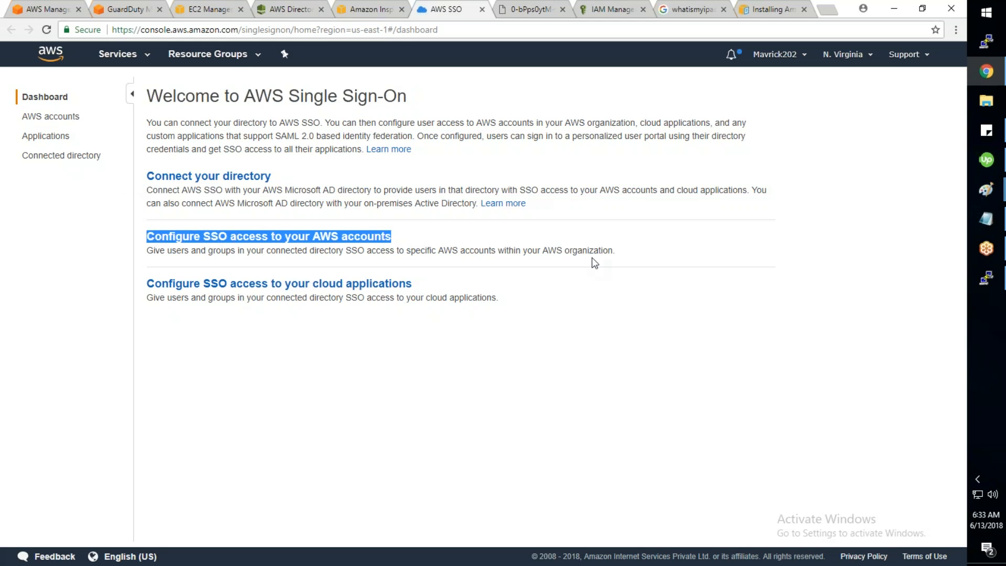
{"action": "left_click_drag", "start_coordinate": [628, 256], "coordinate": [506, 252]}
{"action": "left_click_drag", "start_coordinate": [419, 288], "coordinate": [219, 296]}
{"action": "left_click", "coordinate": [320, 376]}
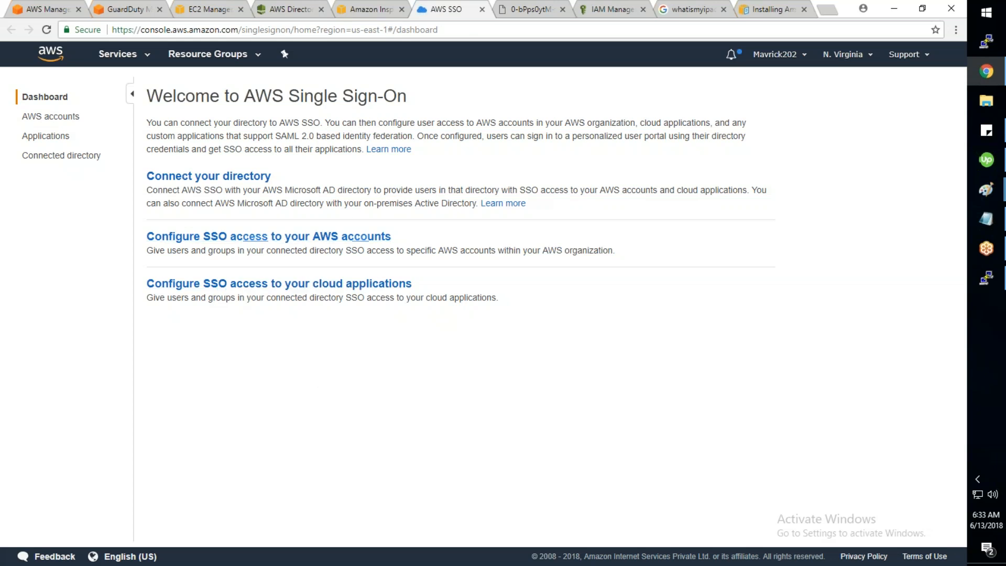
{"action": "left_click", "coordinate": [225, 181]}
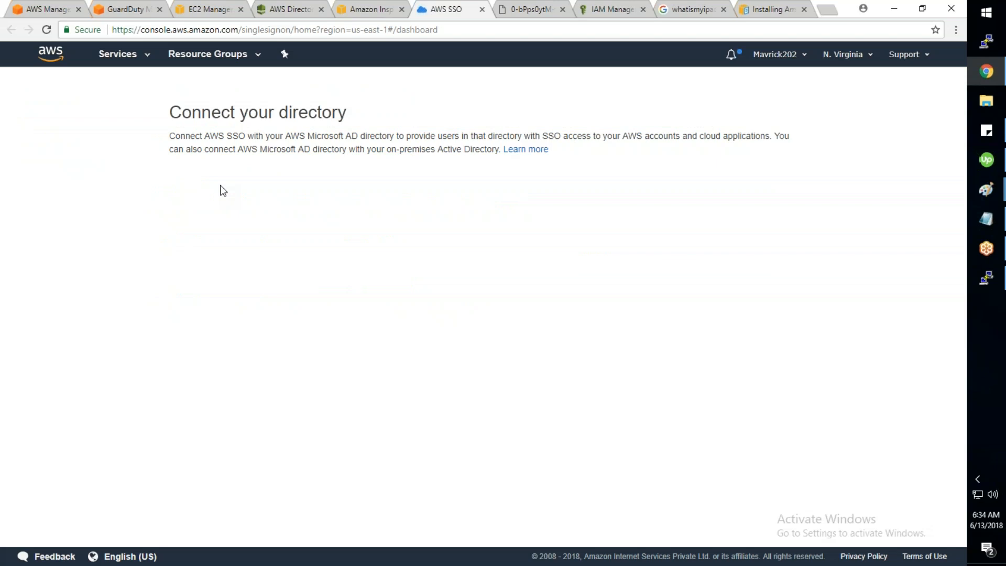
{"action": "left_click", "coordinate": [234, 232]}
{"action": "left_click", "coordinate": [236, 250]}
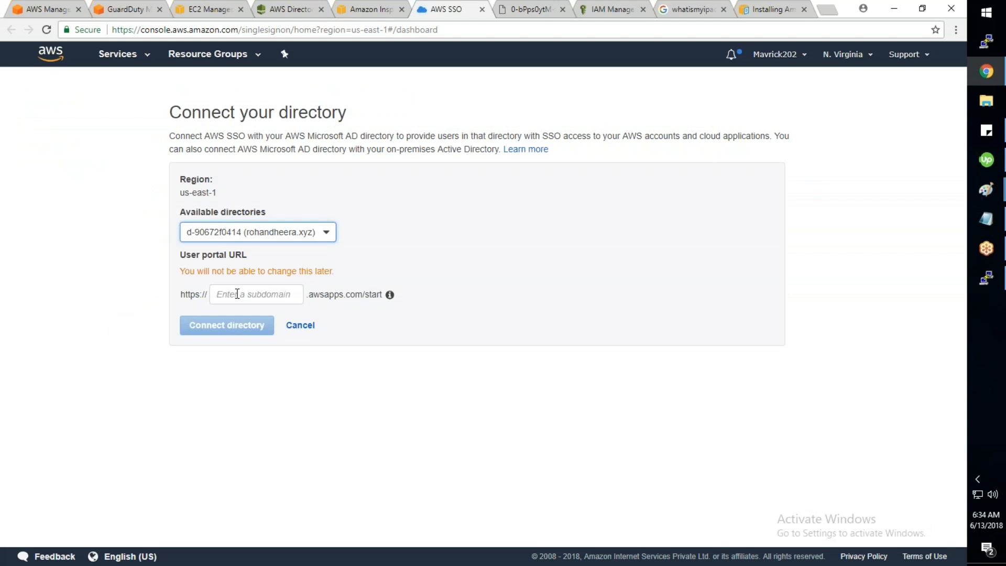
{"action": "left_click", "coordinate": [298, 328]}
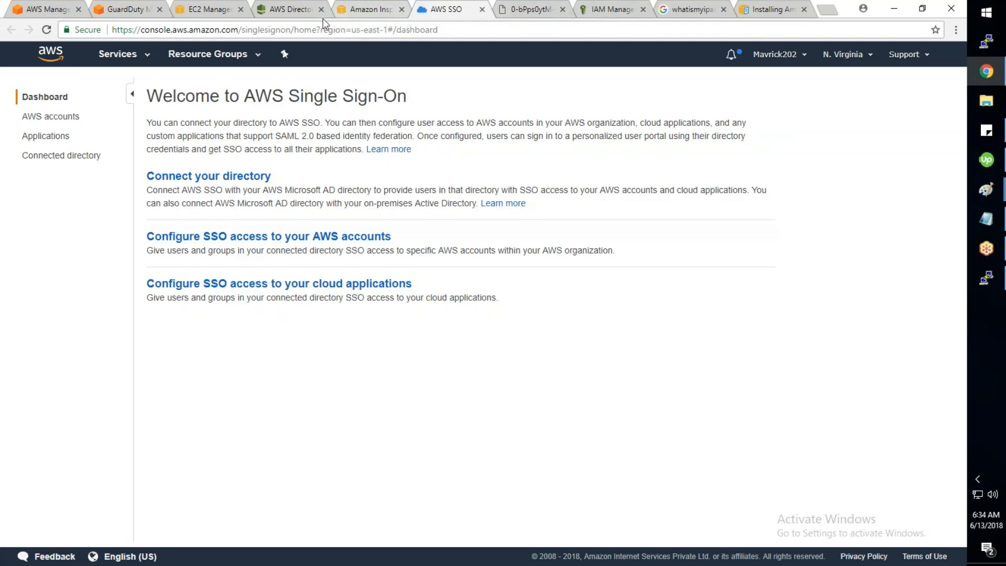
Step: Switch to the Directory Service tab showing the Microsoft AD directory in VPC MARUTI
{"action": "left_click", "coordinate": [297, 11]}
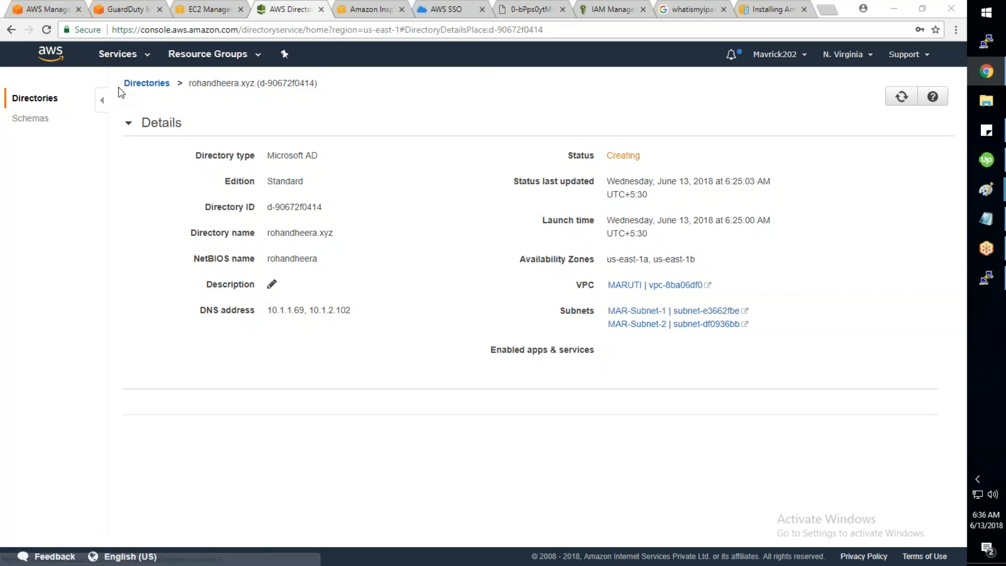
Step: Open Trusted Advisor from the Services menu via its link options in a new tab
{"action": "left_click", "coordinate": [137, 59]}
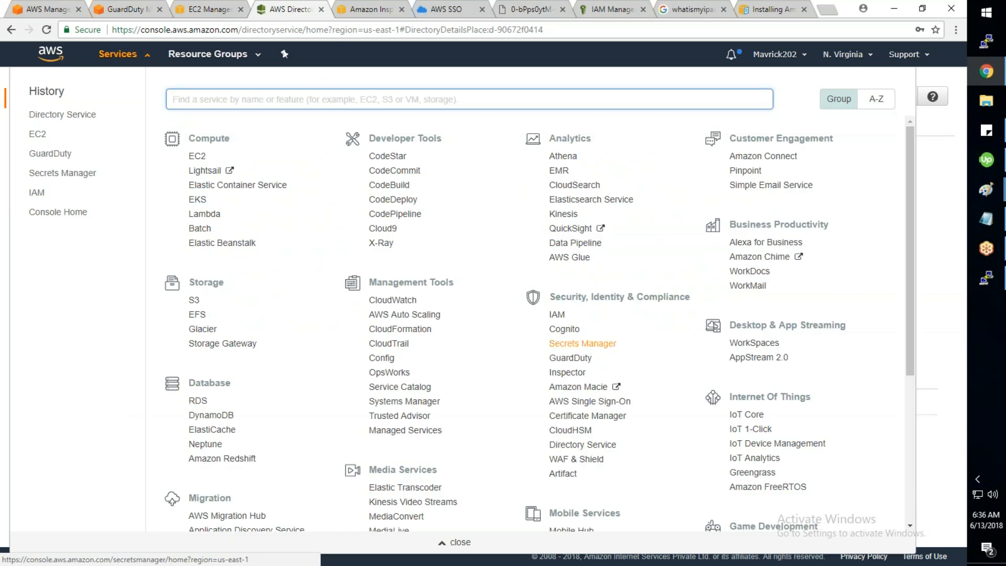
{"action": "right_click", "coordinate": [414, 419]}
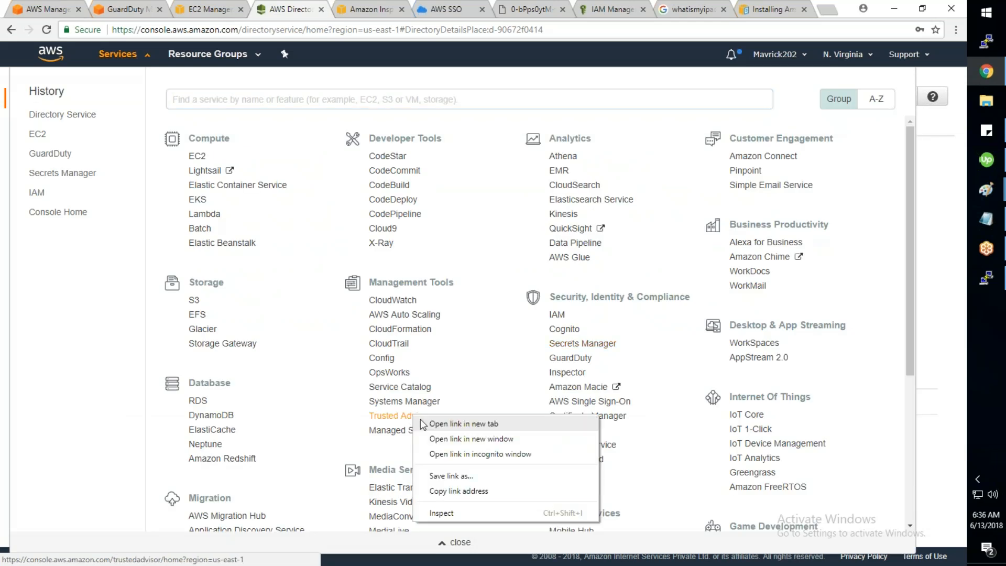
{"action": "left_click", "coordinate": [450, 423]}
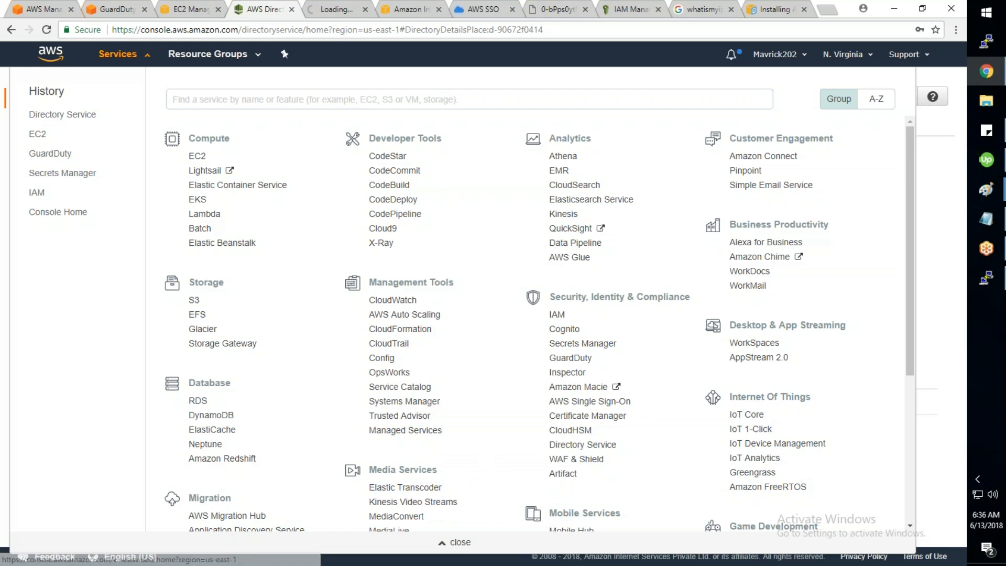
Step: Switch to the Trusted Advisor tab and scroll through the Security Groups - Specific Ports Unrestricted results
{"action": "key", "text": "ctrl+Tab"}
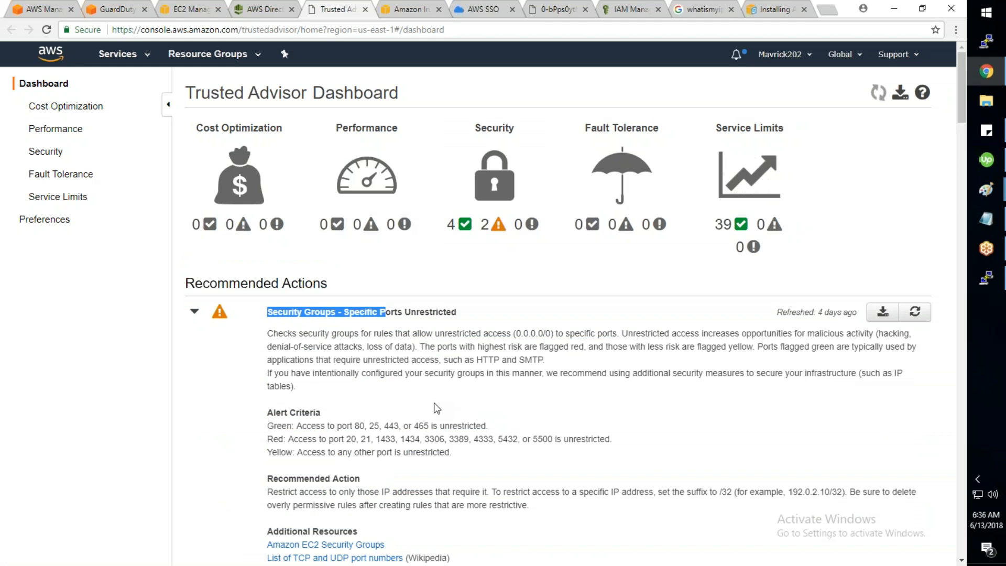
{"action": "scroll", "coordinate": [434, 403], "scroll_direction": "down", "scroll_amount": 1}
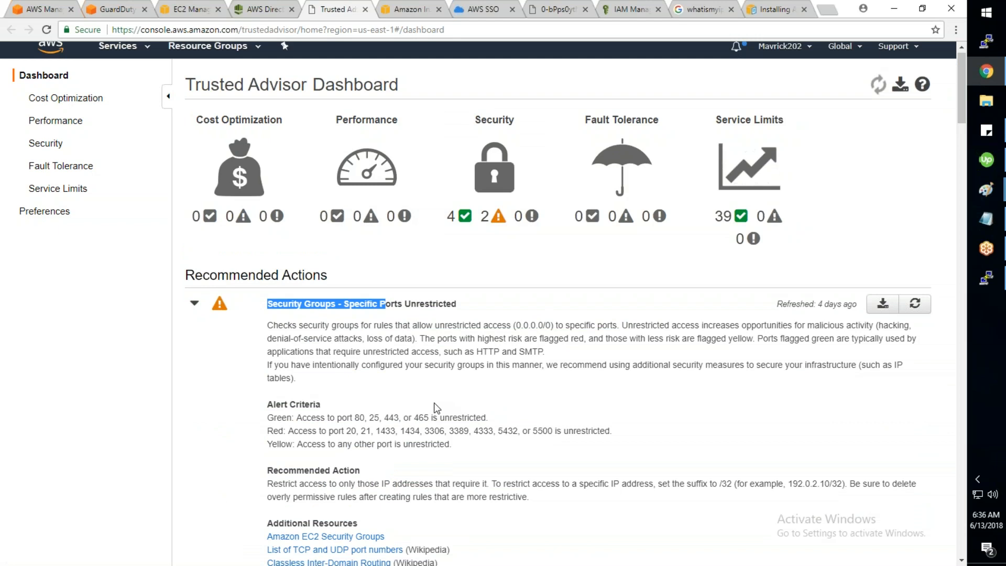
{"action": "scroll", "coordinate": [435, 407], "scroll_direction": "down", "scroll_amount": 4}
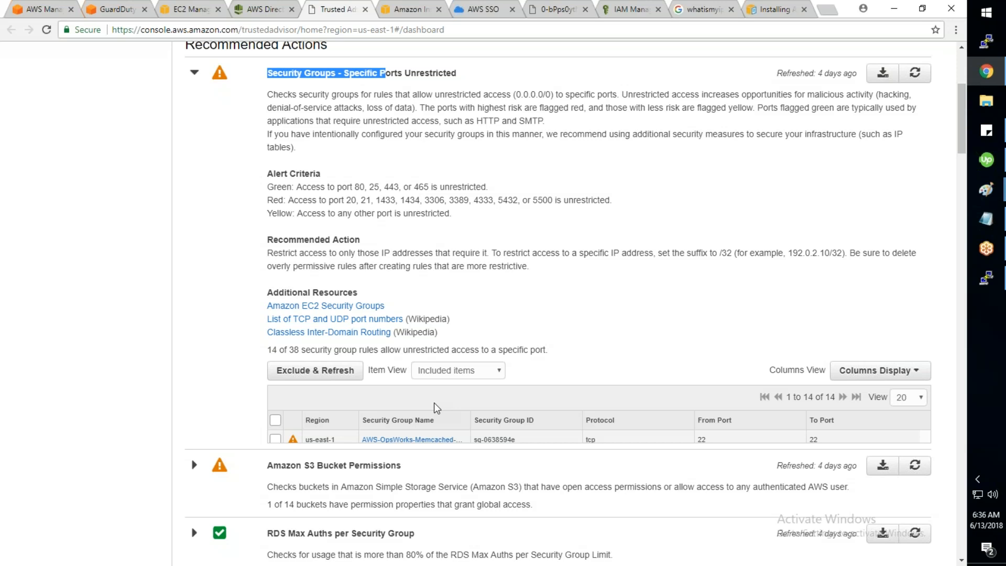
{"action": "scroll", "coordinate": [434, 402], "scroll_direction": "down", "scroll_amount": 5}
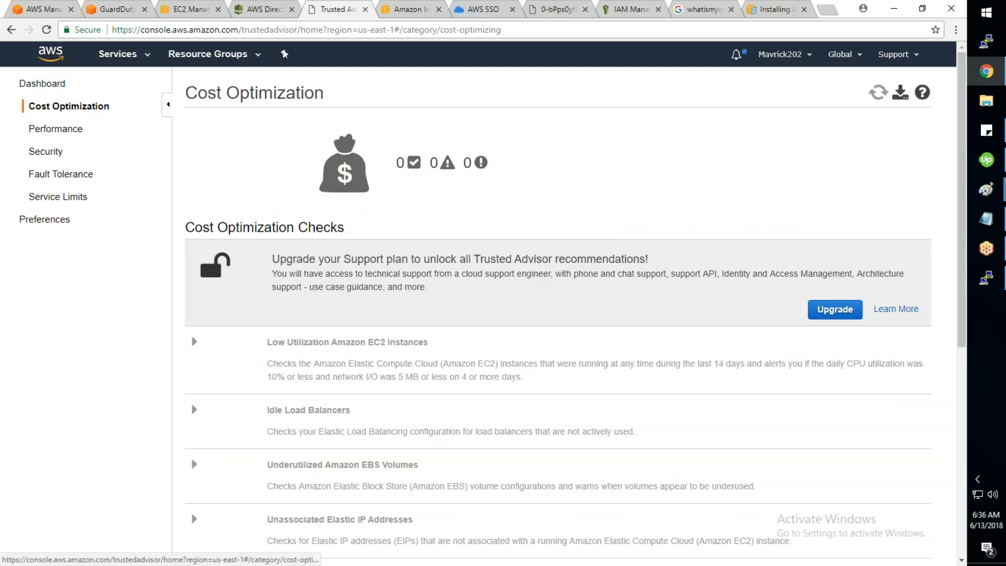
Step: Scroll through Trusted Advisor's Cost Optimization checks, then return to the Directory Service tab
{"action": "scroll", "coordinate": [377, 216], "scroll_direction": "down", "scroll_amount": 5}
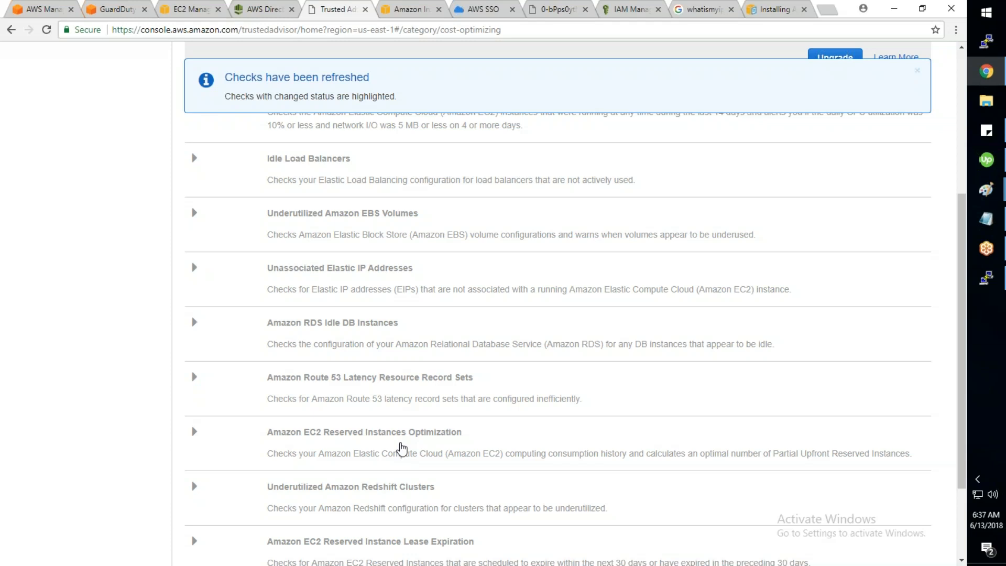
{"action": "left_click", "coordinate": [270, 5]}
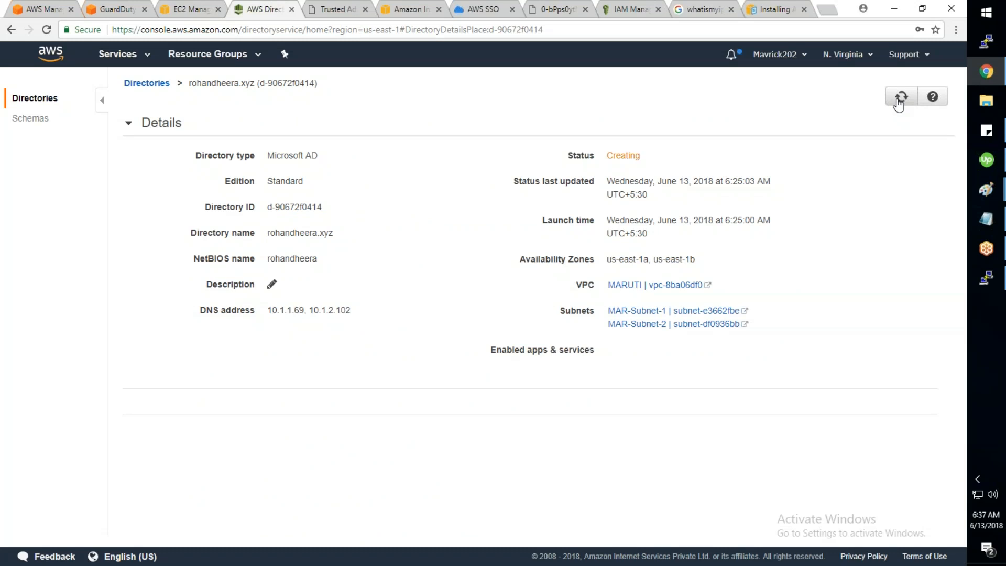
Step: Select the DomainController instance, copy its public DNS name, and launch Remote Desktop Connection (mstsc)
{"action": "left_click", "coordinate": [184, 11]}
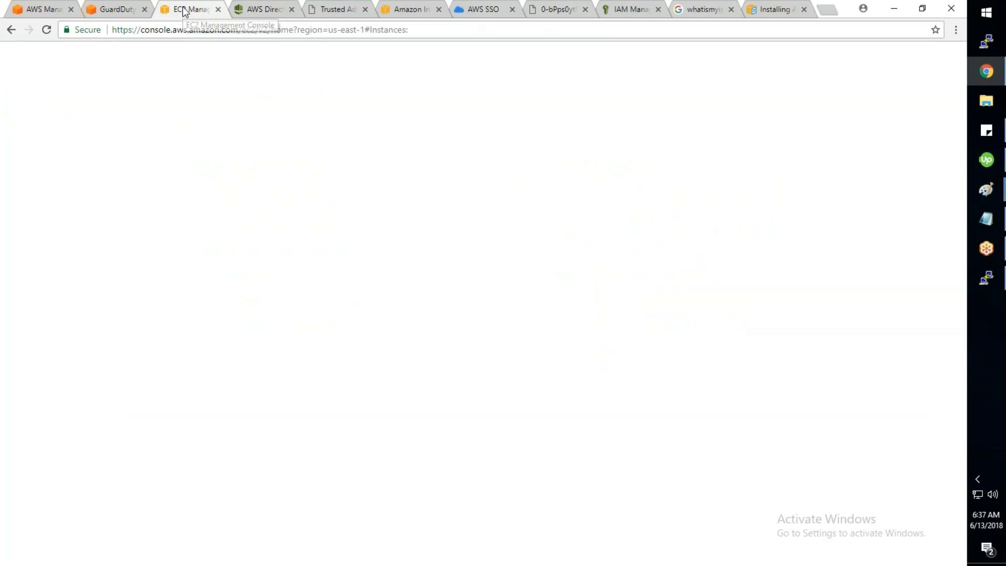
{"action": "left_click", "coordinate": [901, 92]}
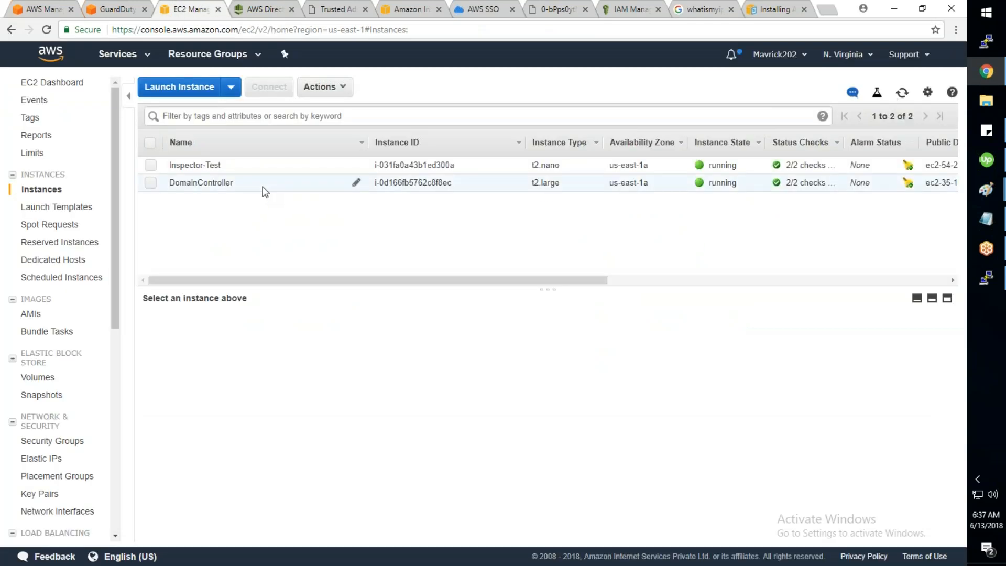
{"action": "left_click", "coordinate": [264, 188]}
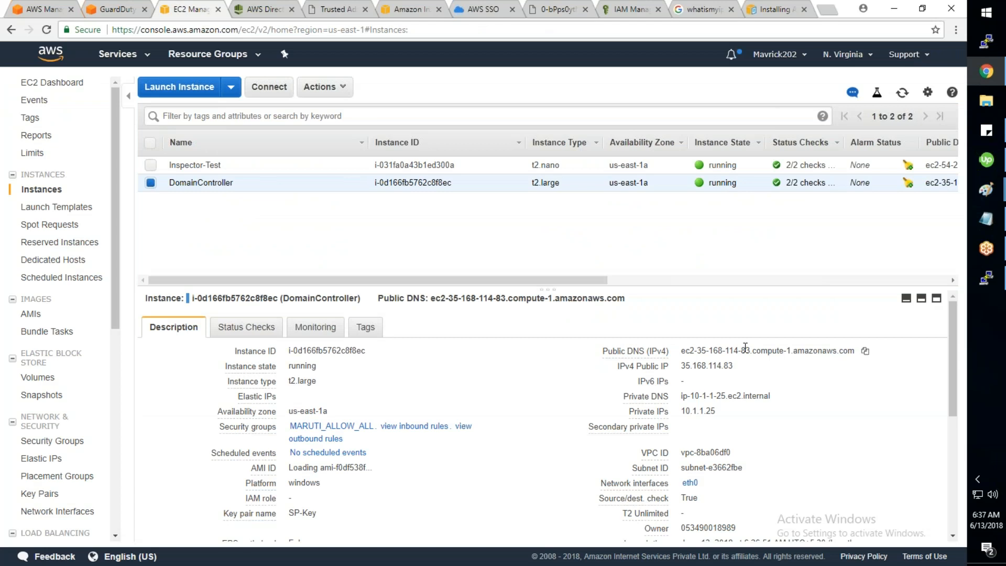
{"action": "left_click", "coordinate": [865, 352]}
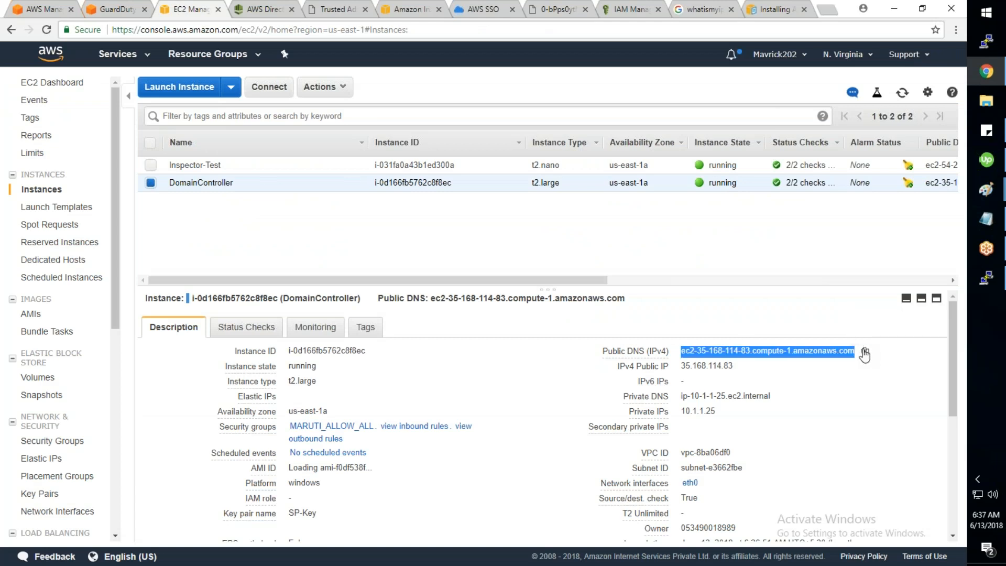
{"action": "key", "text": "super+r"}
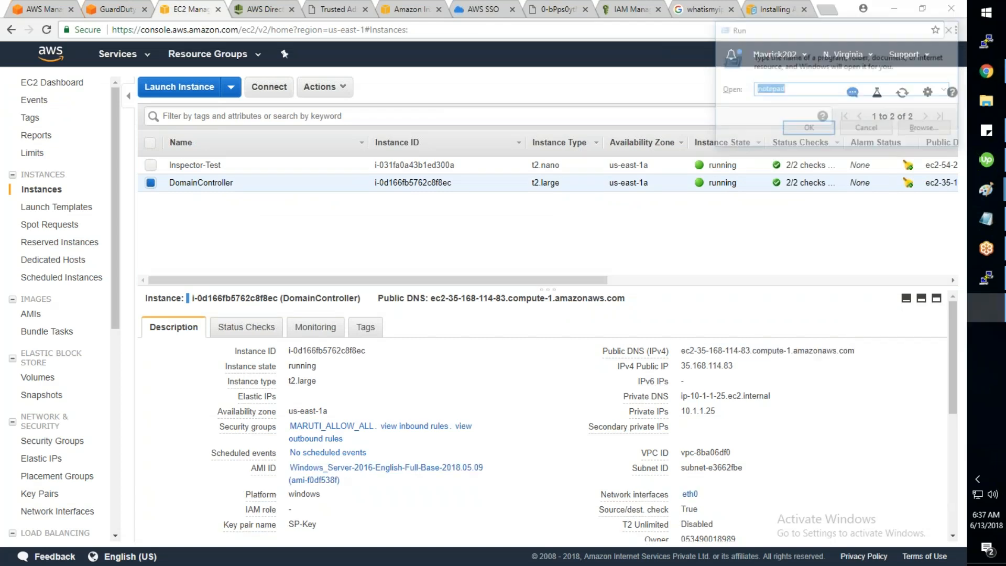
{"action": "type", "text": "m"}
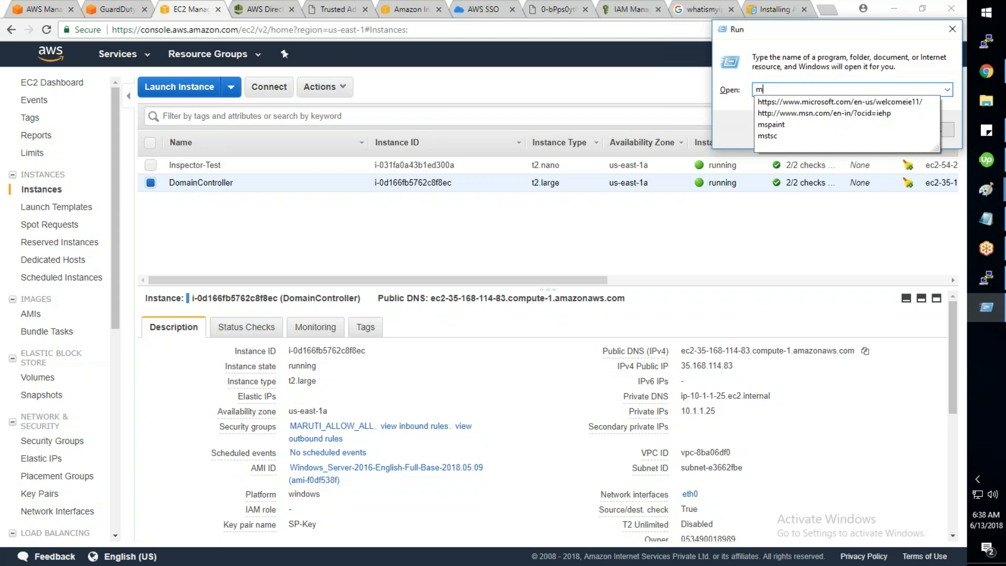
{"action": "type", "text": "stsc"}
{"action": "key", "text": "Return"}
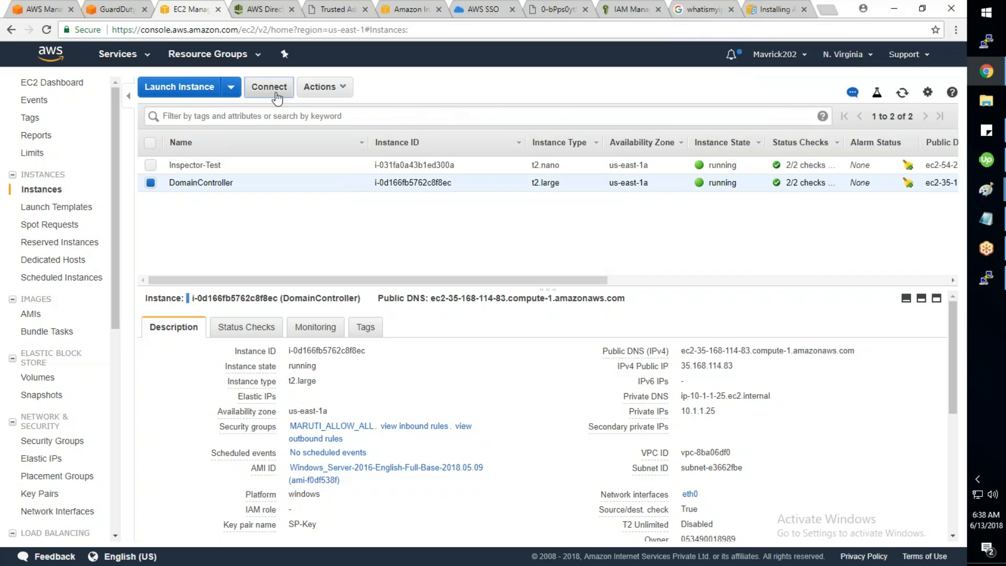
Step: Decrypt the Administrator password with SP-Key.pem, copy it to Notepad, and close the Connect dialog
{"action": "left_click", "coordinate": [276, 95]}
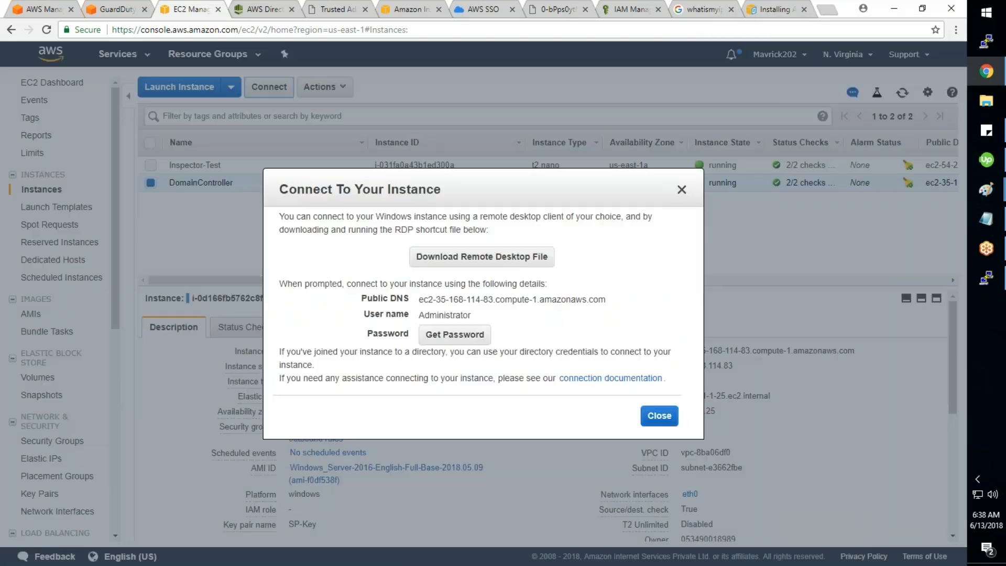
{"action": "left_click", "coordinate": [478, 341]}
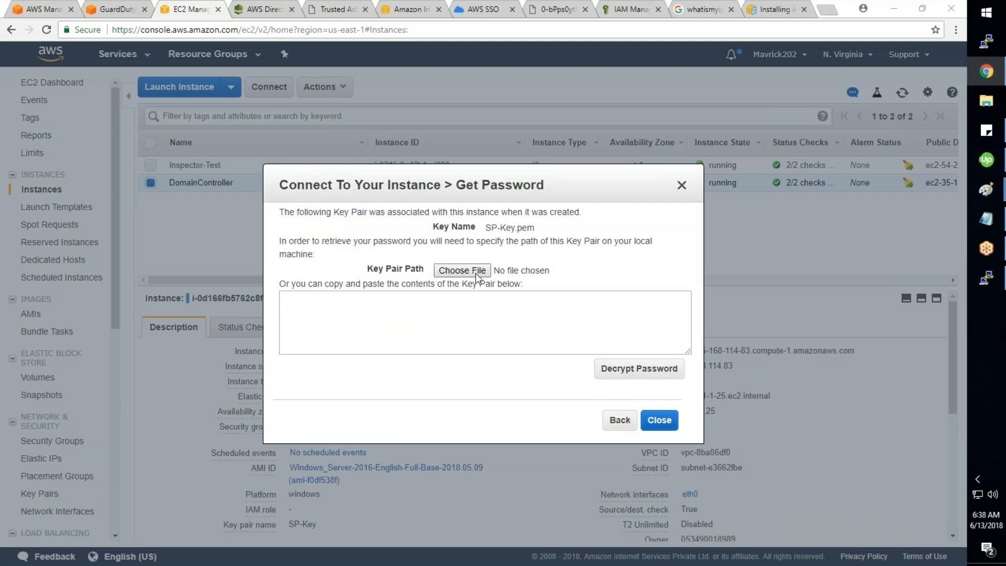
{"action": "left_click", "coordinate": [461, 271]}
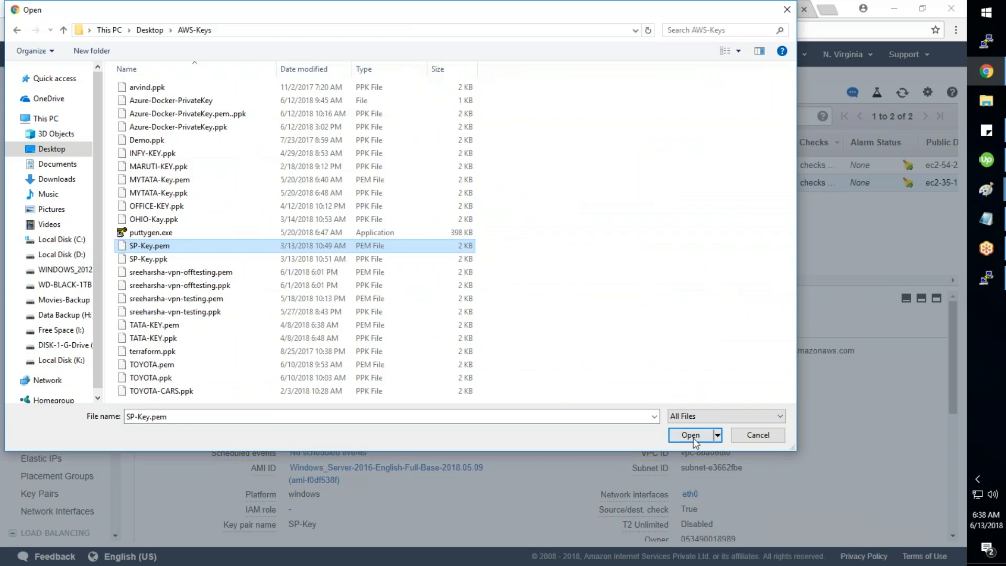
{"action": "left_click", "coordinate": [691, 434]}
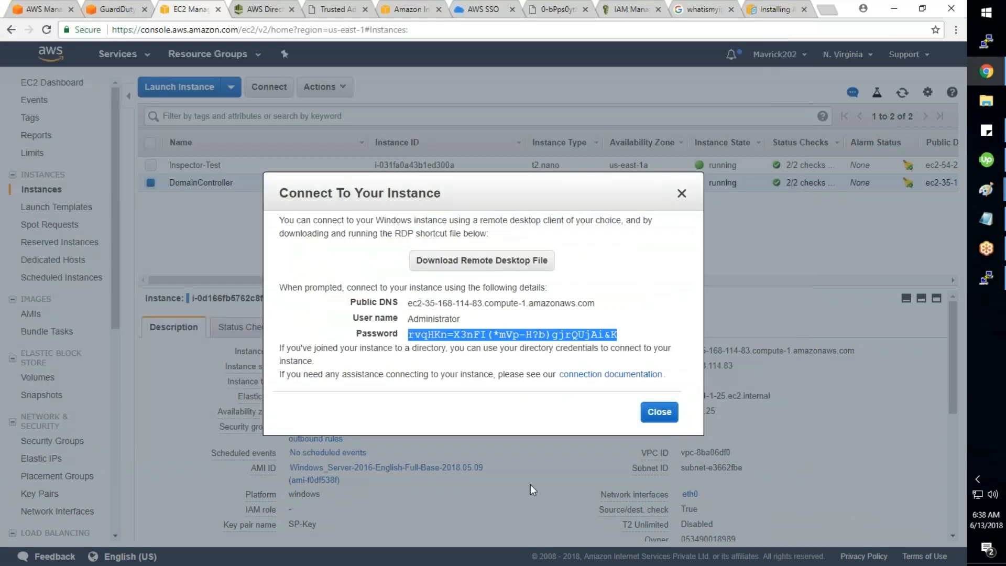
{"action": "key", "text": "super+r"}
{"action": "type", "text": "notepad"}
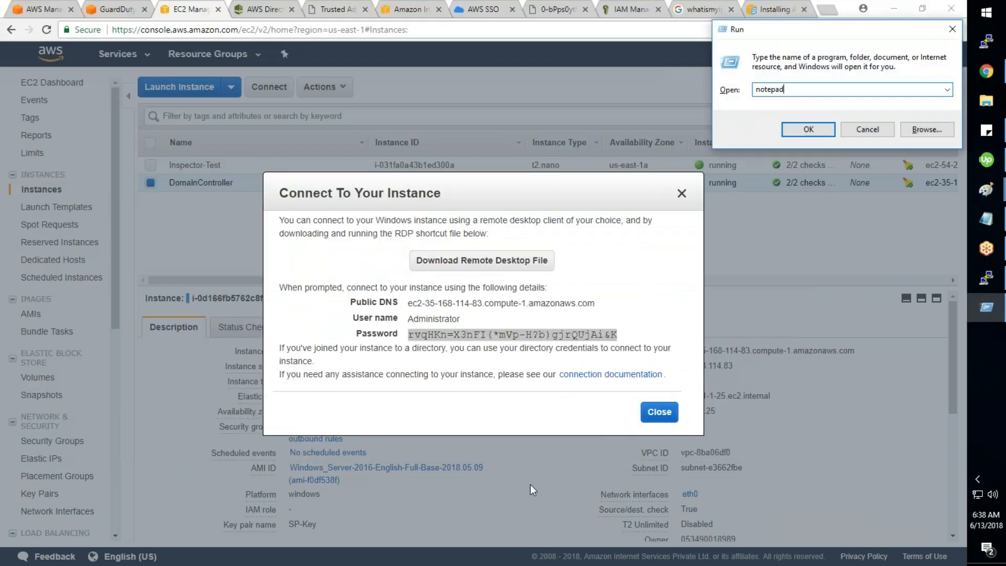
{"action": "key", "text": "Return"}
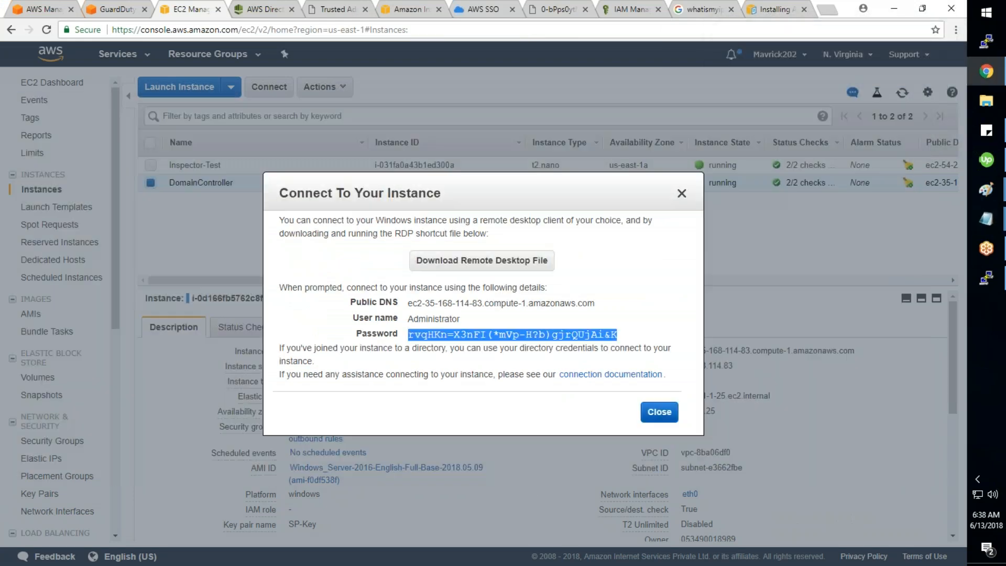
{"action": "left_click", "coordinate": [659, 411]}
Step: Connect Remote Desktop to the DomainController's public DNS name with user administrator
{"action": "left_click", "coordinate": [862, 351]}
{"action": "key", "text": "super+r"}
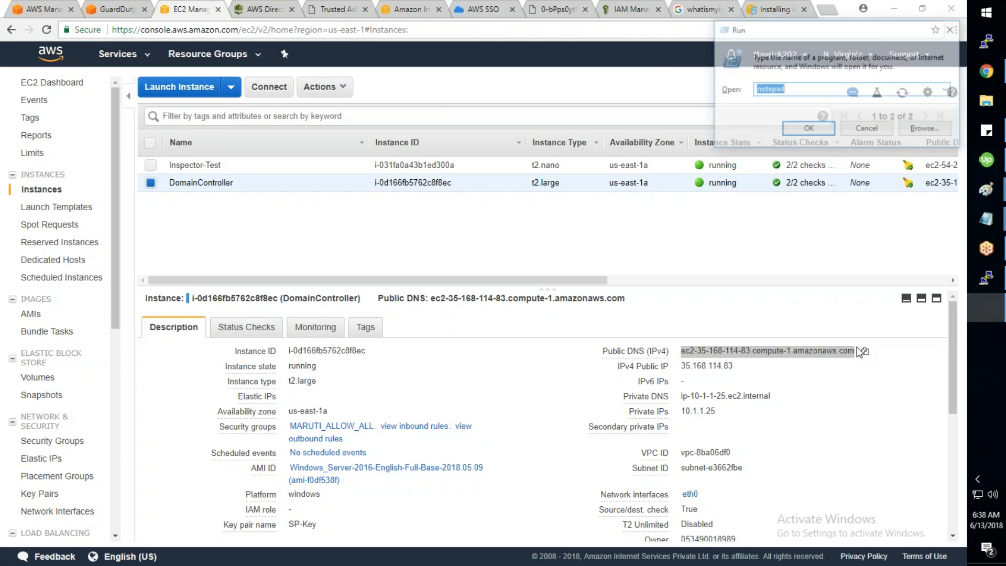
{"action": "type", "text": "mstsc"}
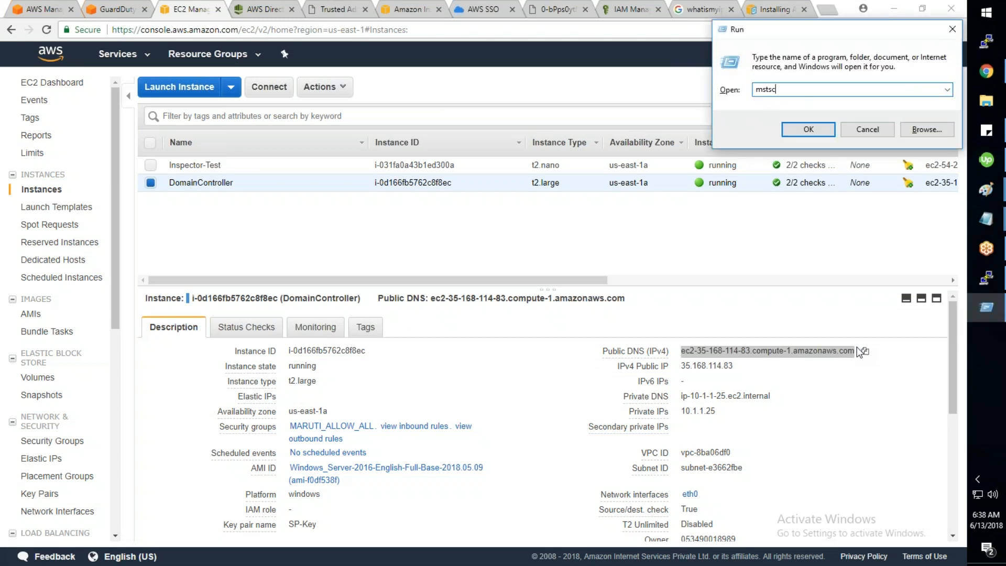
{"action": "key", "text": "Return"}
{"action": "key", "text": "ctrl+v"}
{"action": "key", "text": "Return"}
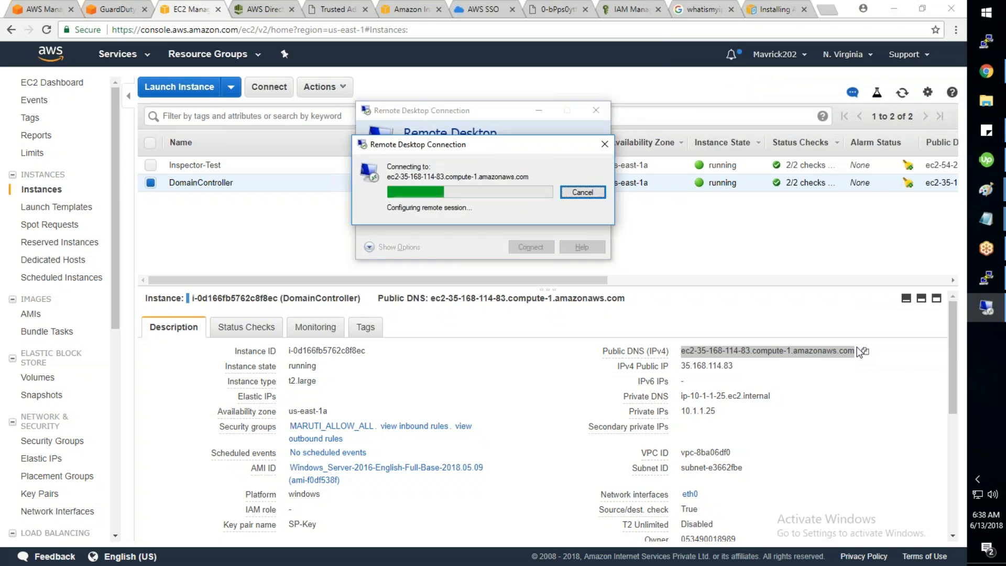
{"action": "type", "text": "administrator"}
{"action": "key", "text": "Tab"}
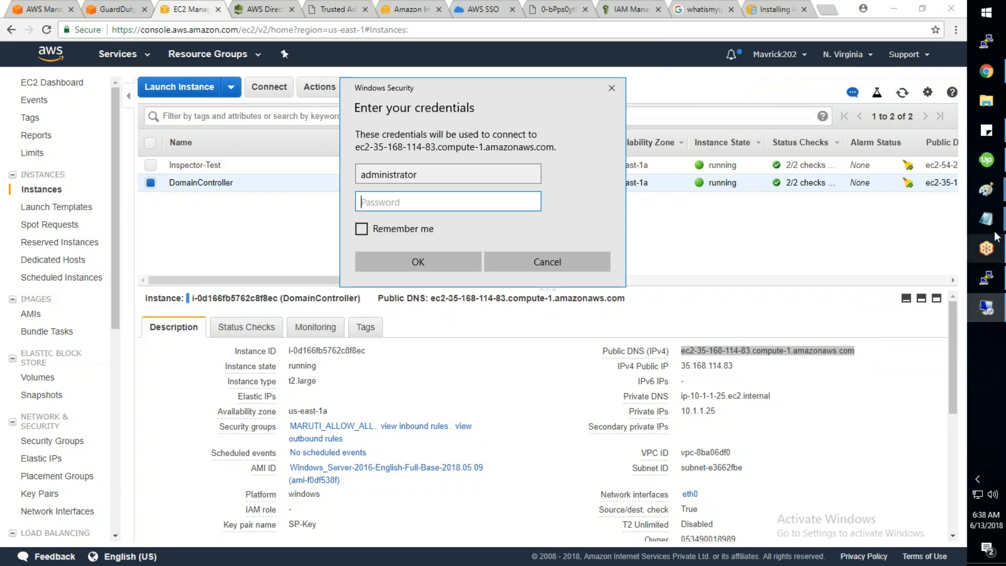
Step: Select the saved Administrator password in Notepad and move Notepad aside to reveal the credentials prompt
{"action": "left_click", "coordinate": [986, 219]}
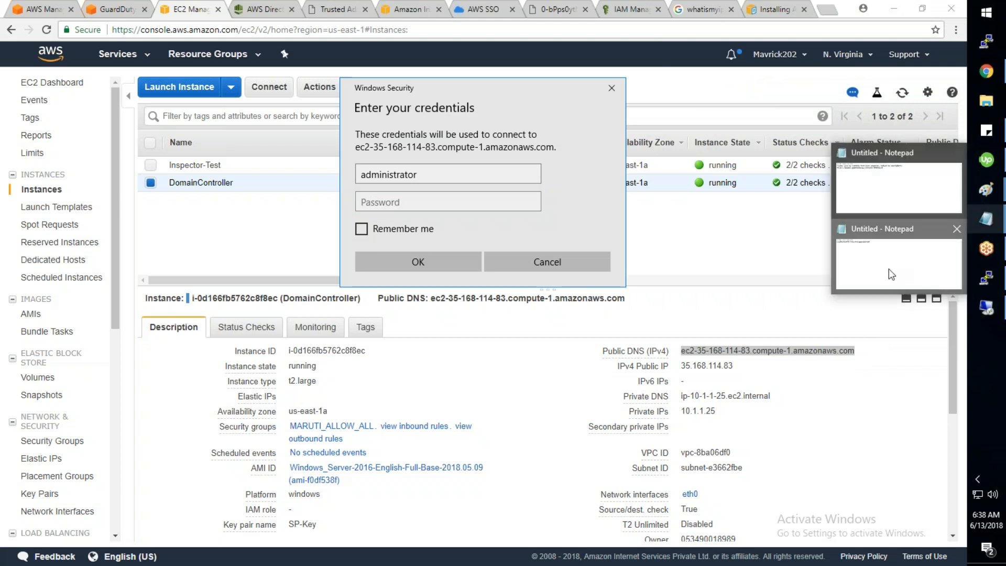
{"action": "left_click", "coordinate": [889, 268]}
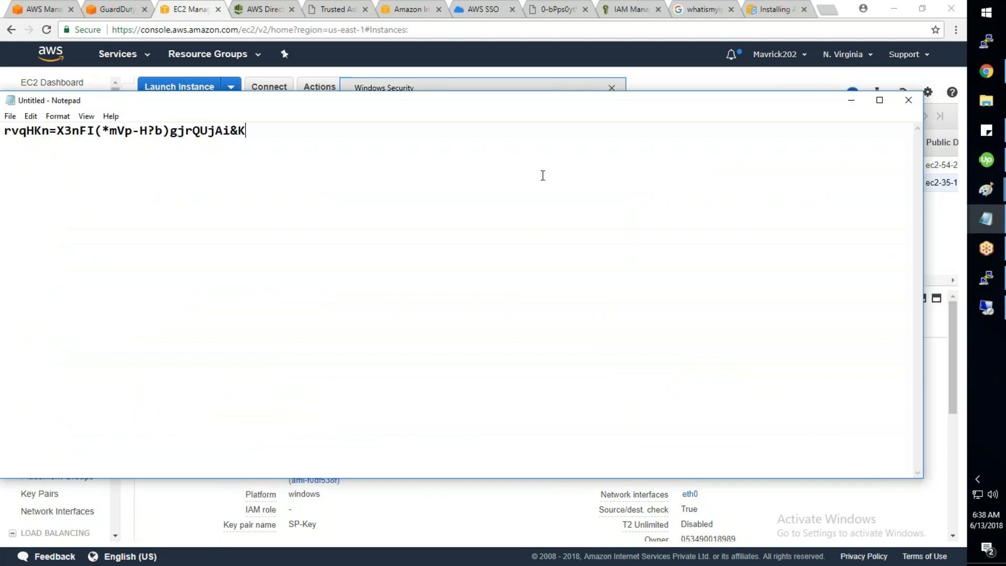
{"action": "left_click_drag", "start_coordinate": [543, 100], "coordinate": [710, 120]}
{"action": "left_click_drag", "start_coordinate": [416, 150], "coordinate": [171, 149]}
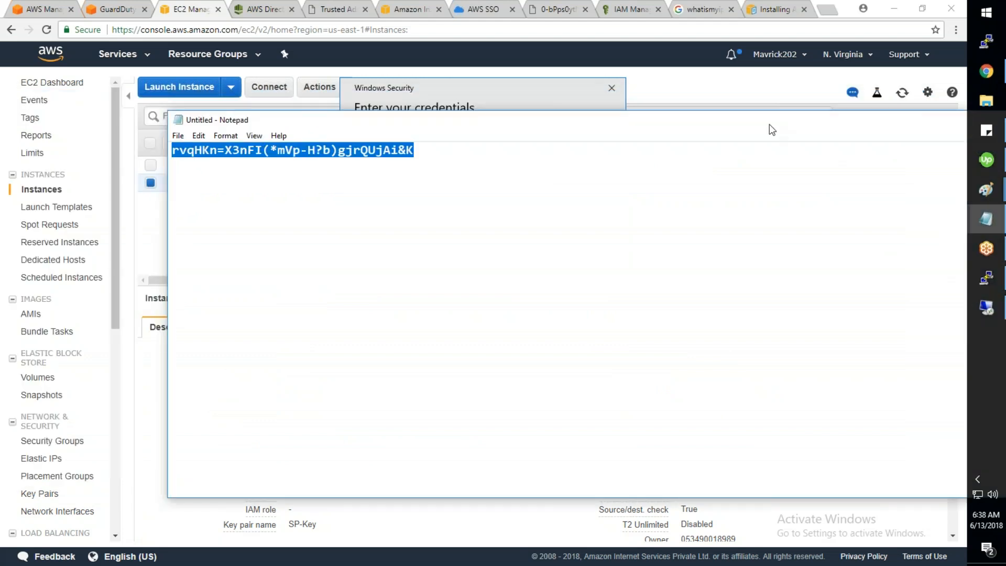
{"action": "left_click_drag", "start_coordinate": [769, 124], "coordinate": [457, 127]}
{"action": "left_click", "coordinate": [708, 122]}
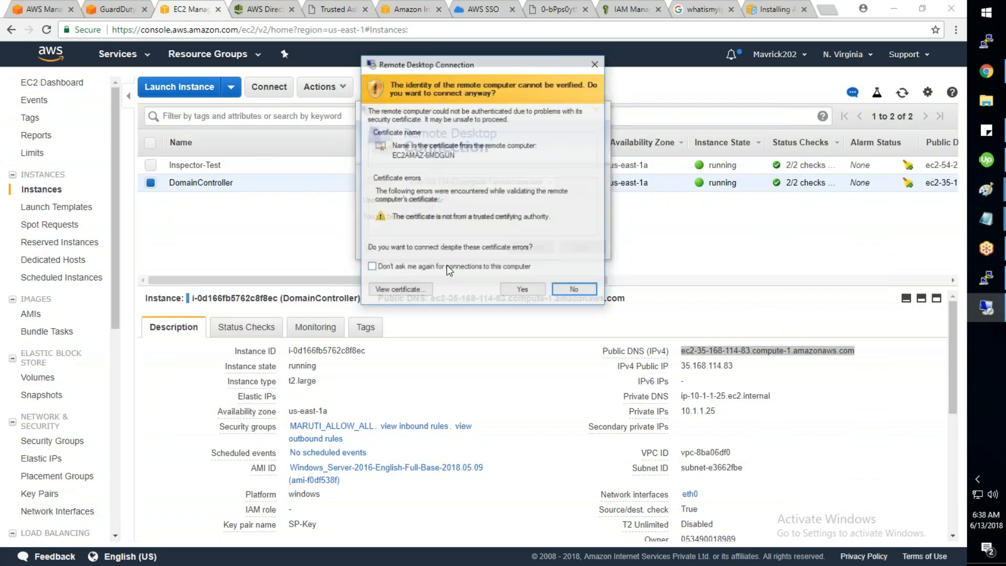
Step: Accept the unverified certificate to open the DomainController's remote Windows desktop
{"action": "left_click", "coordinate": [539, 292]}
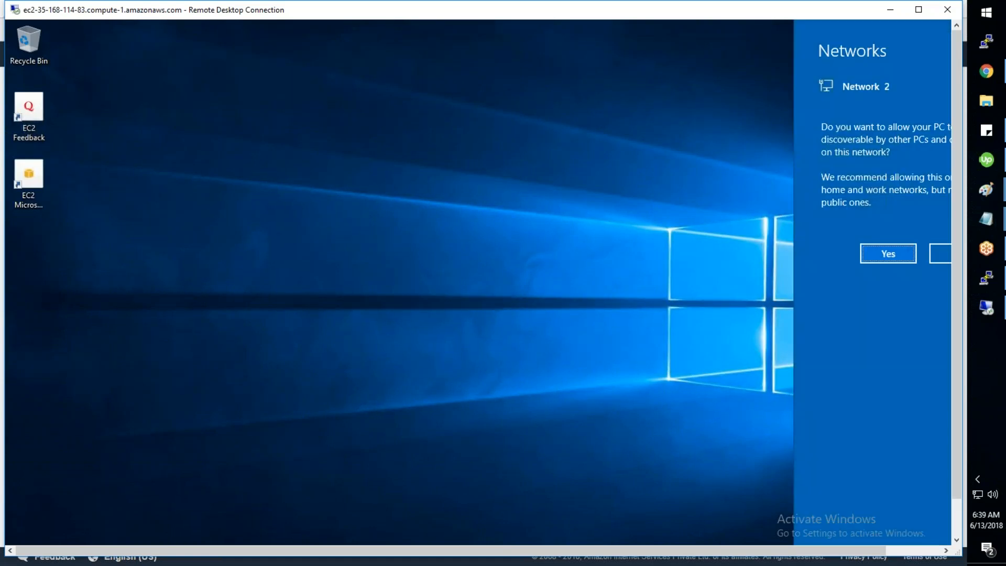
Step: Launch Server Manager on the remote server and start the Add Roles and Features wizard
{"action": "left_click", "coordinate": [955, 520]}
{"action": "left_click", "coordinate": [20, 532]}
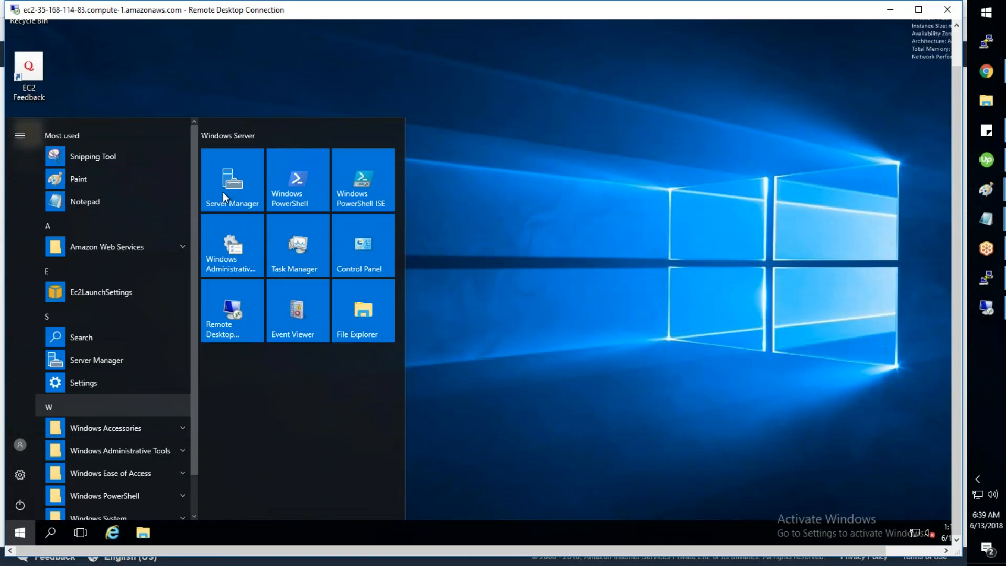
{"action": "left_click", "coordinate": [222, 192]}
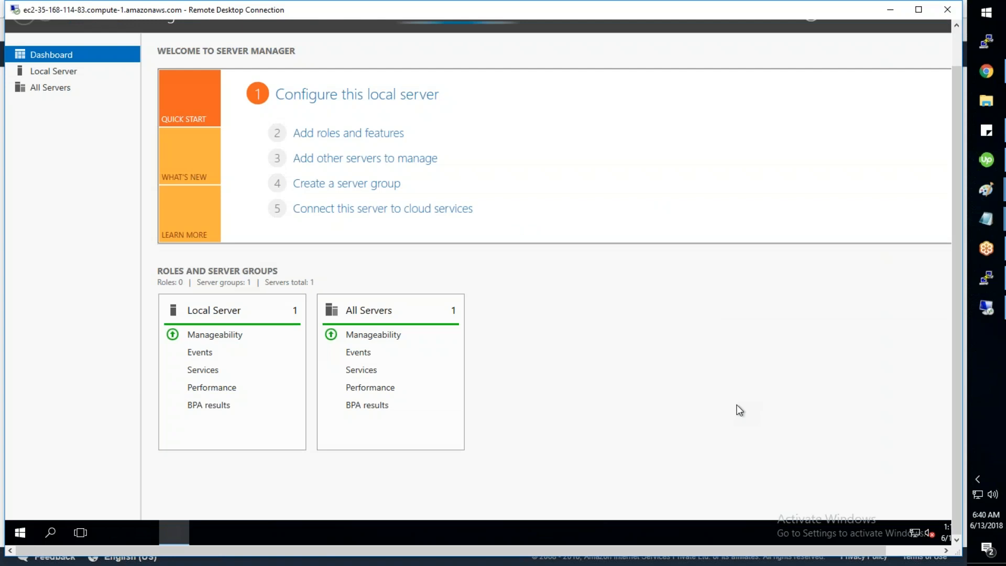
{"action": "left_click", "coordinate": [935, 550]}
{"action": "left_click_drag", "start_coordinate": [958, 522], "coordinate": [959, 474]}
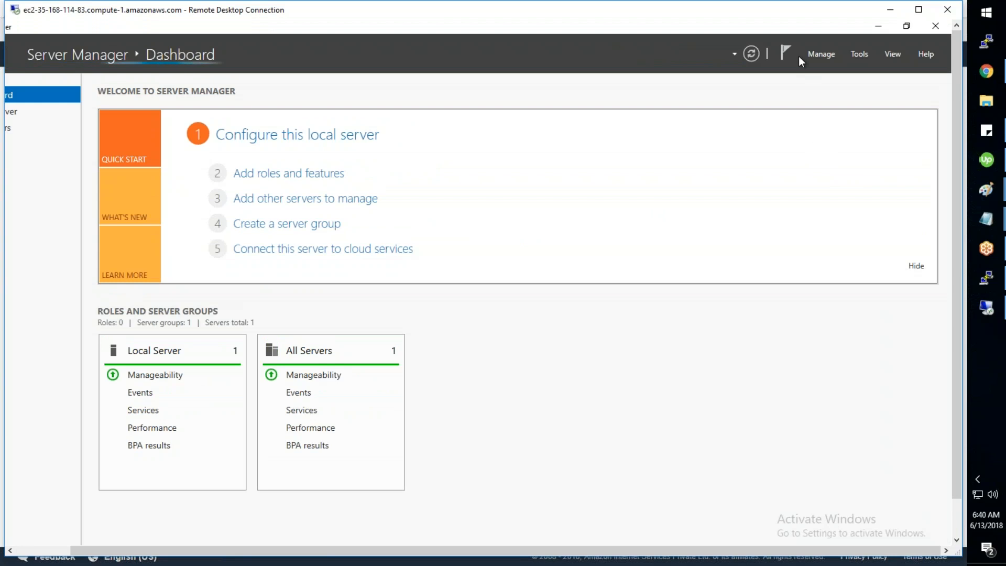
{"action": "left_click", "coordinate": [825, 54]}
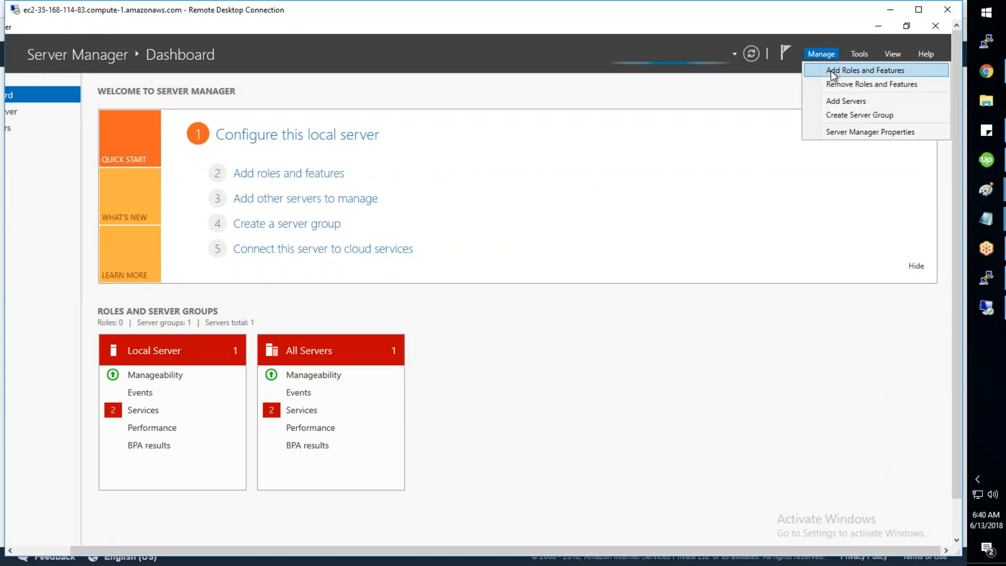
{"action": "left_click", "coordinate": [832, 74]}
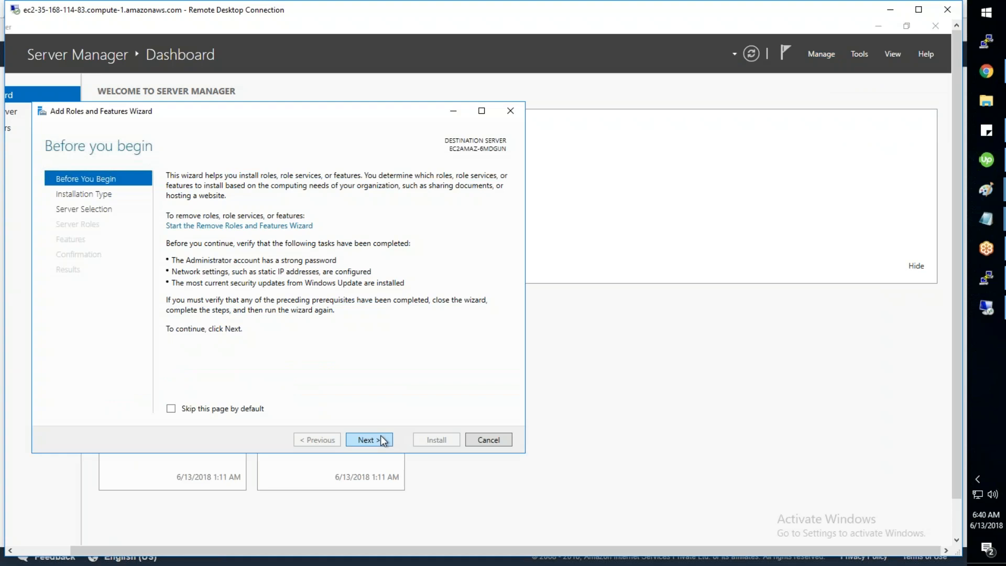
Step: Select RSAT > Role Administration Tools > AD DS and AD LDS Tools and install them
{"action": "left_click", "coordinate": [382, 440]}
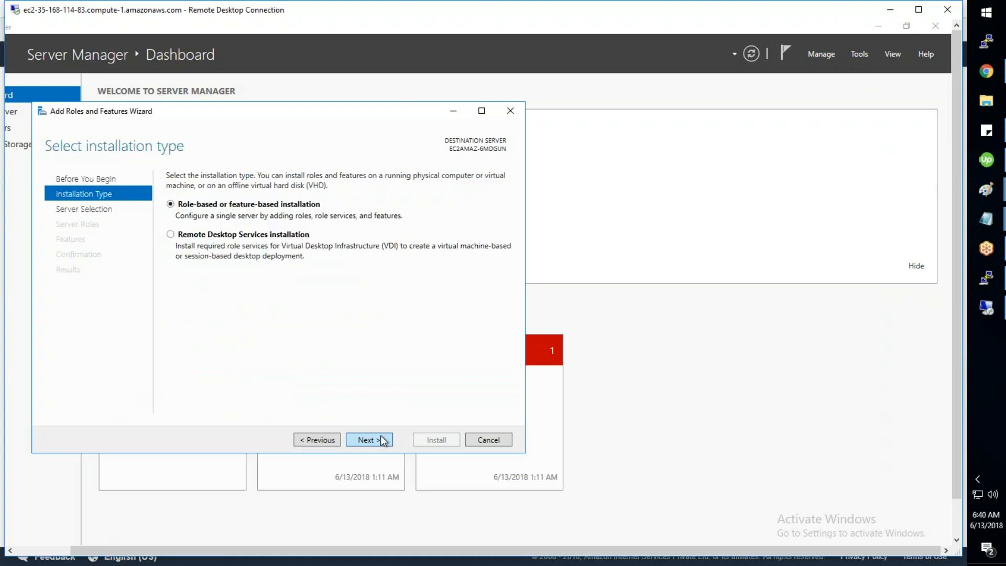
{"action": "left_click", "coordinate": [381, 440]}
{"action": "left_click", "coordinate": [382, 440]}
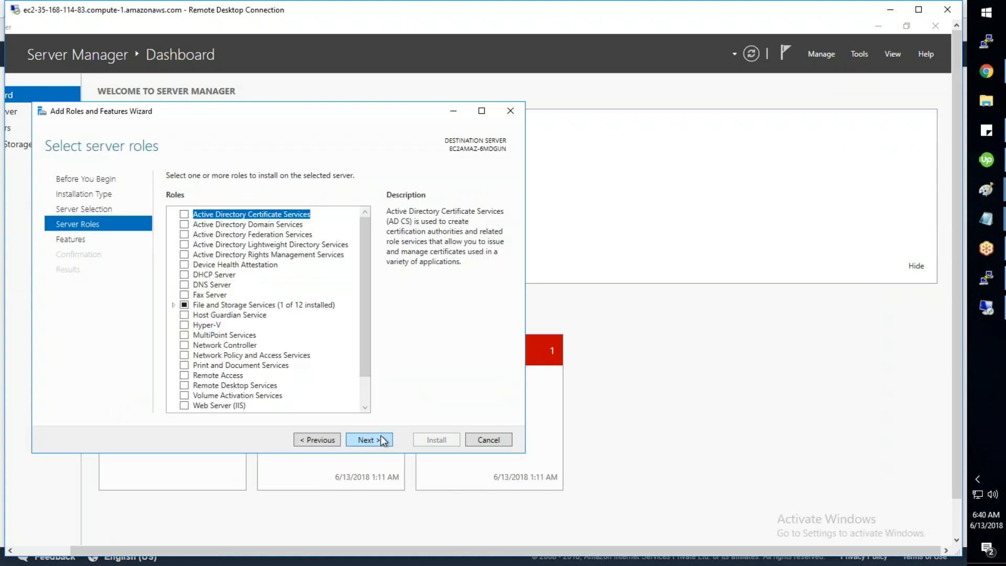
{"action": "left_click", "coordinate": [382, 440]}
{"action": "scroll", "coordinate": [360, 276], "scroll_direction": "down", "scroll_amount": 1}
{"action": "scroll", "coordinate": [357, 304], "scroll_direction": "down", "scroll_amount": 7}
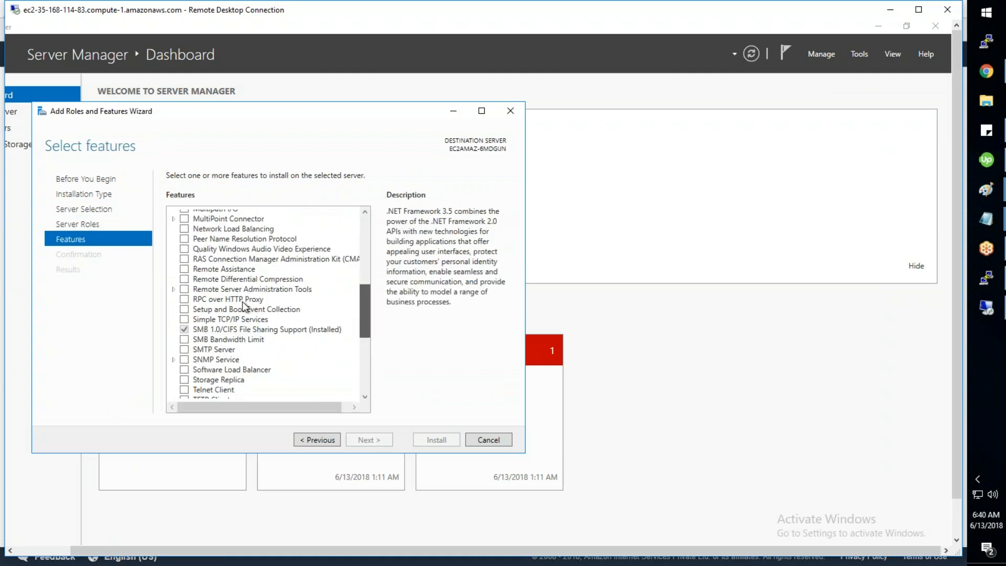
{"action": "left_click", "coordinate": [174, 289]}
{"action": "left_click", "coordinate": [187, 309]}
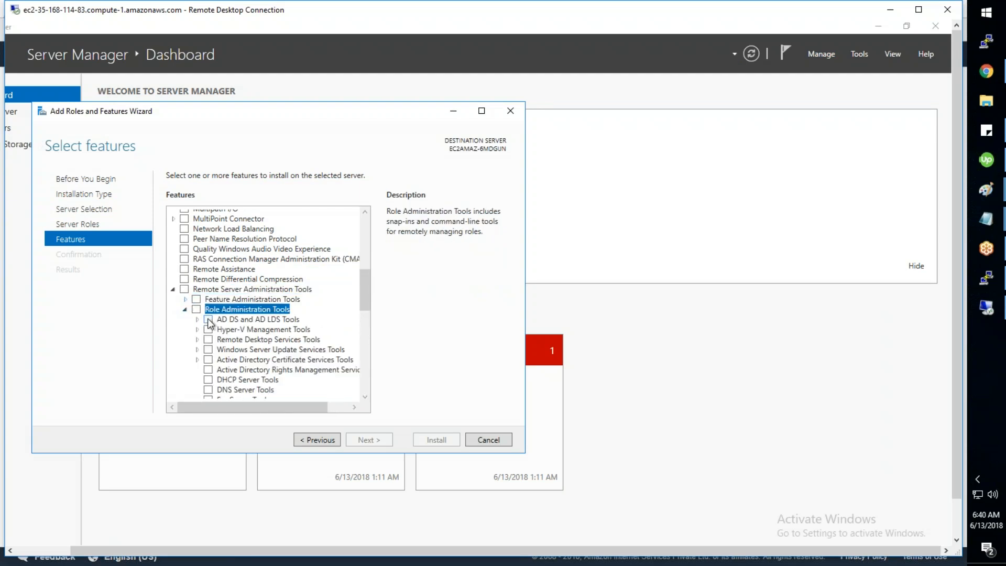
{"action": "left_click", "coordinate": [208, 320]}
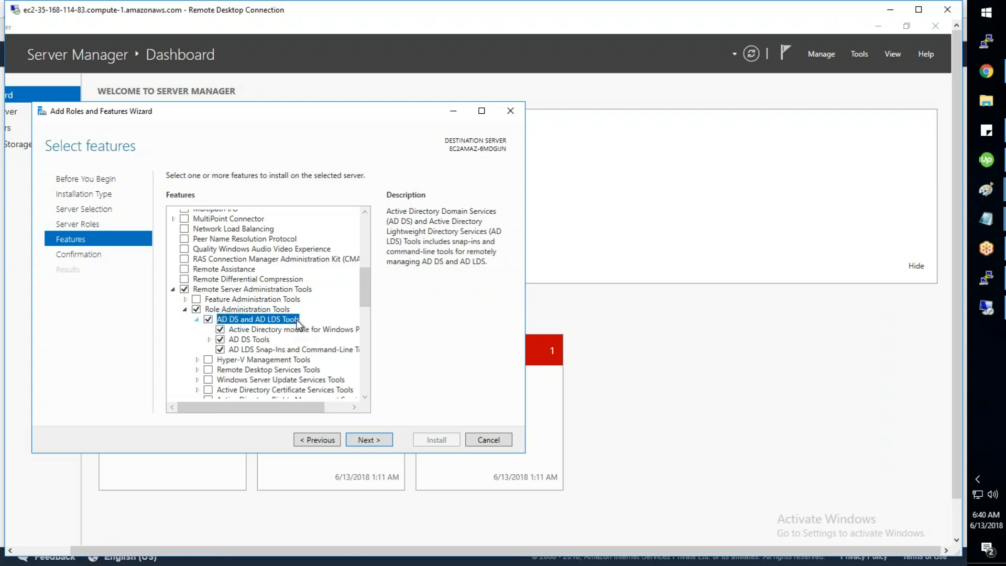
{"action": "left_click", "coordinate": [363, 440]}
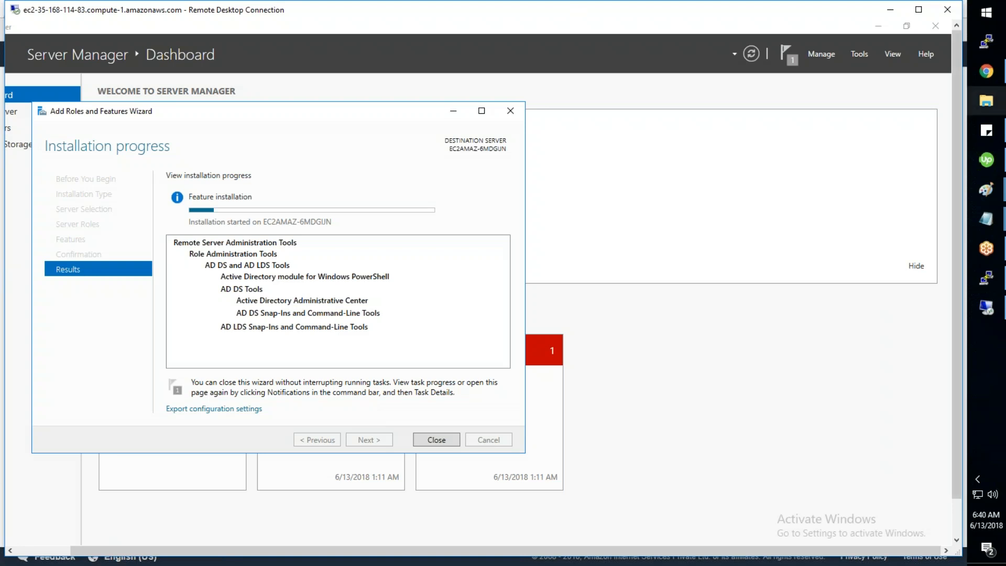
{"action": "mouse_move", "coordinate": [983, 71]}
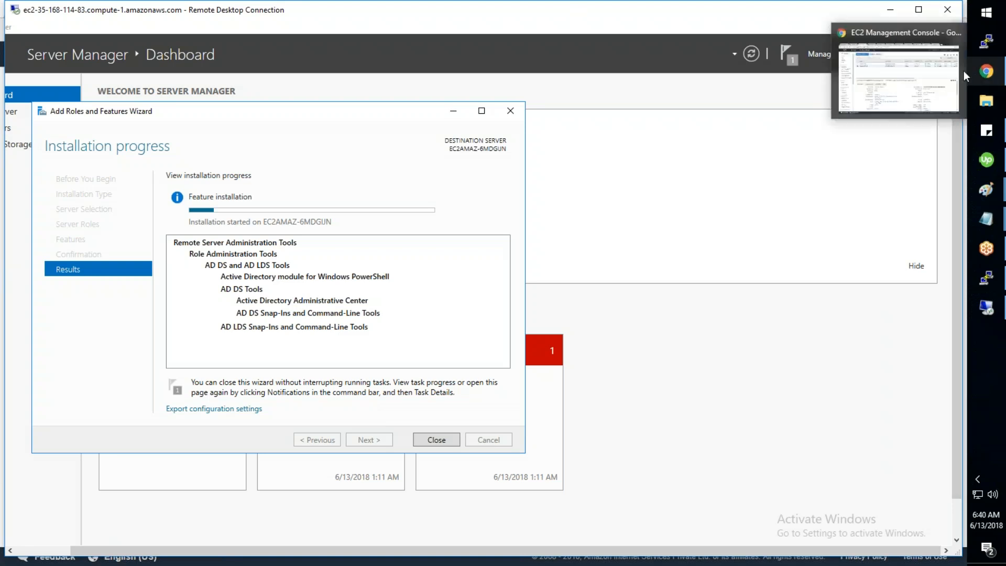
Step: Refresh the Microsoft AD directory's details page and confirm it still shows Creating
{"action": "left_click", "coordinate": [898, 81]}
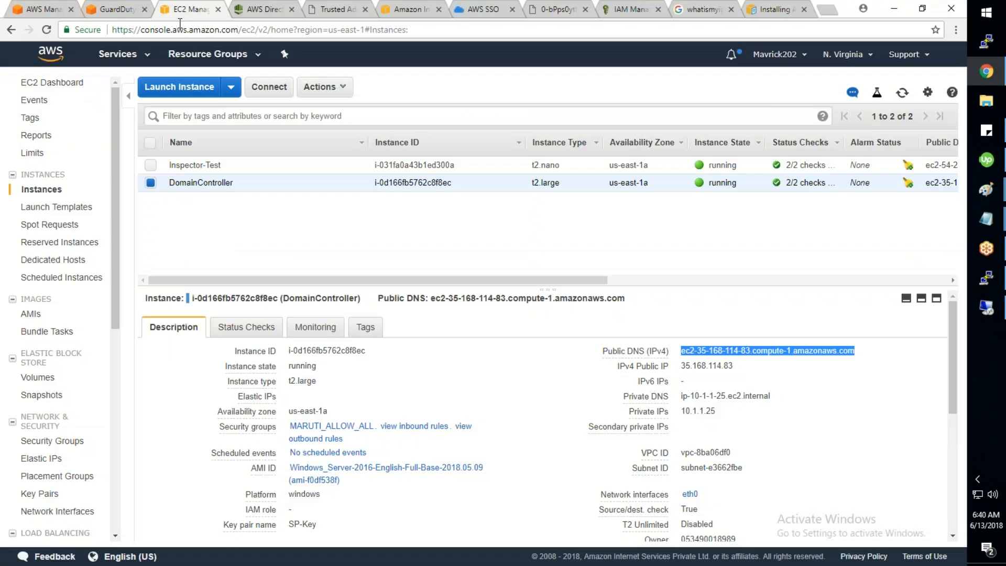
{"action": "key", "text": "ctrl+Tab"}
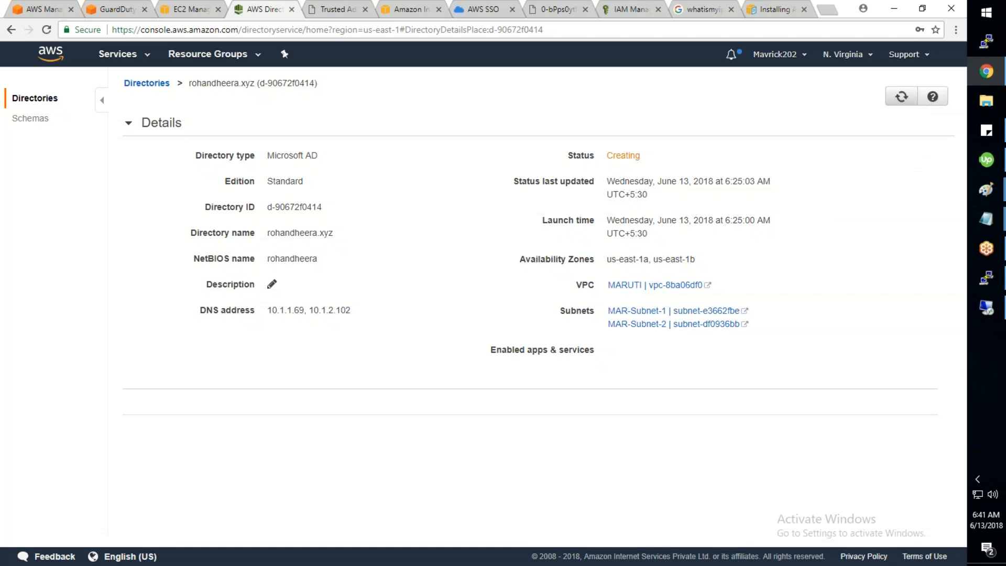
{"action": "left_click", "coordinate": [901, 96]}
Step: Close the finished wizard and run ipconfig /all in an administrator Command Prompt
{"action": "left_click", "coordinate": [986, 308]}
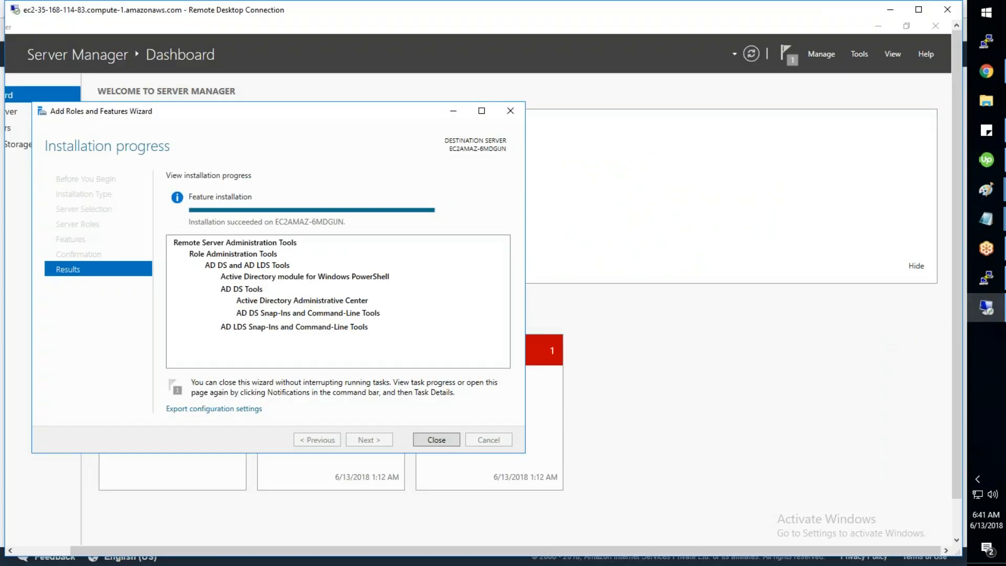
{"action": "left_click", "coordinate": [436, 440]}
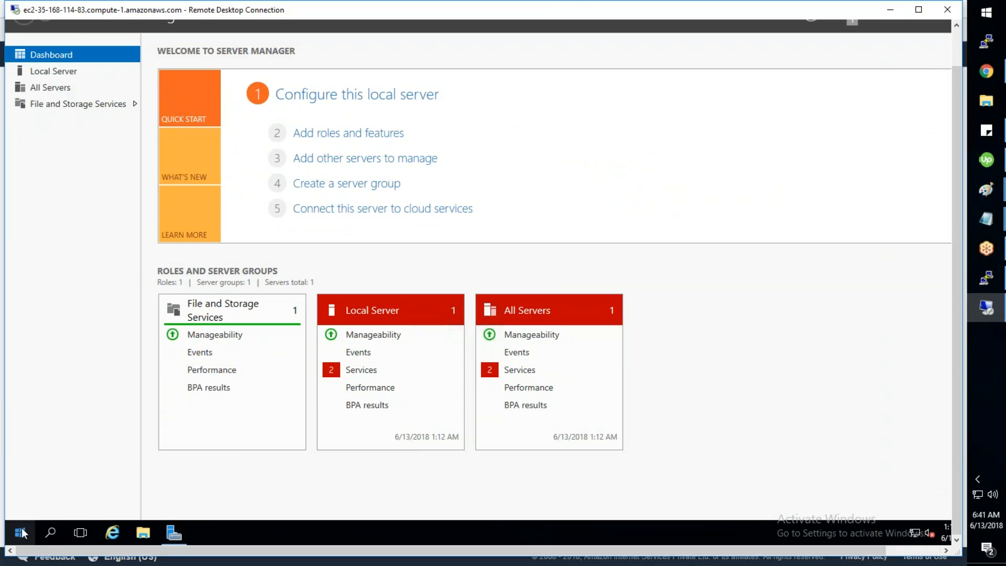
{"action": "right_click", "coordinate": [22, 533]}
{"action": "left_click", "coordinate": [86, 359]}
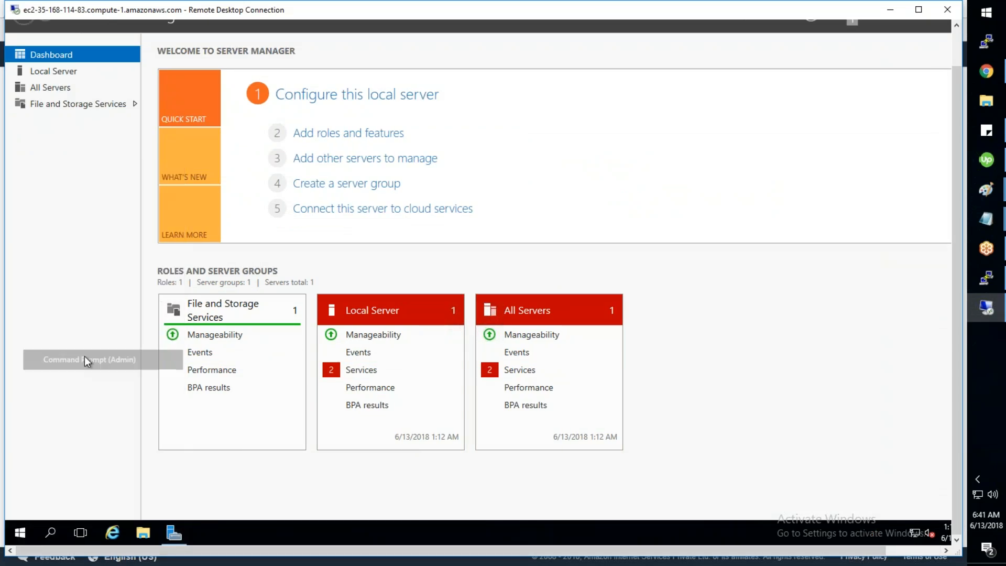
{"action": "type", "text": "ipciofnig"}
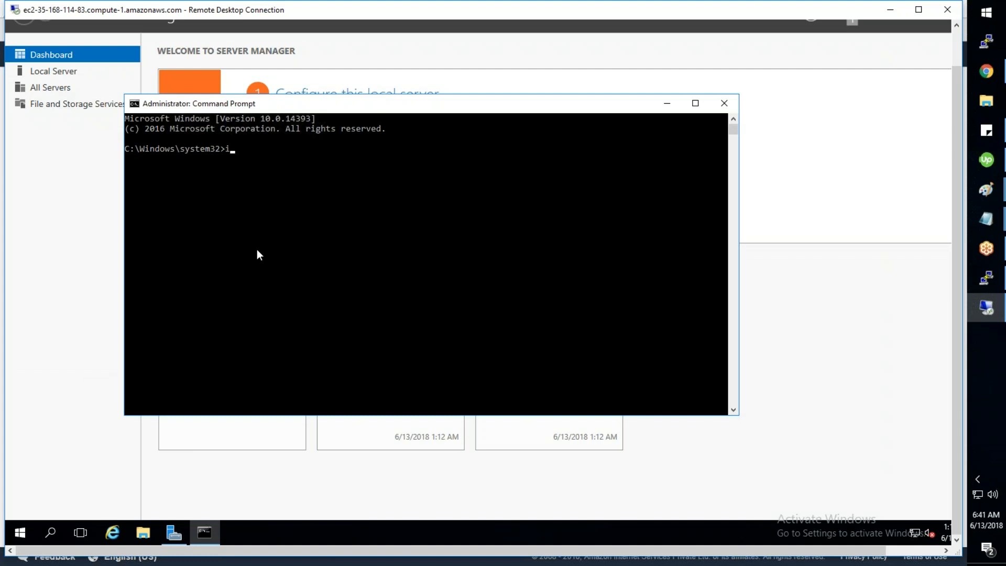
{"action": "key", "text": "BackSpace"}
{"action": "key", "text": "BackSpace"}
{"action": "key", "text": "BackSpace"}
{"action": "key", "text": "BackSpace"}
{"action": "key", "text": "BackSpace"}
{"action": "key", "text": "BackSpace"}
{"action": "type", "text": "onfig /all"}
{"action": "key", "text": "Return"}
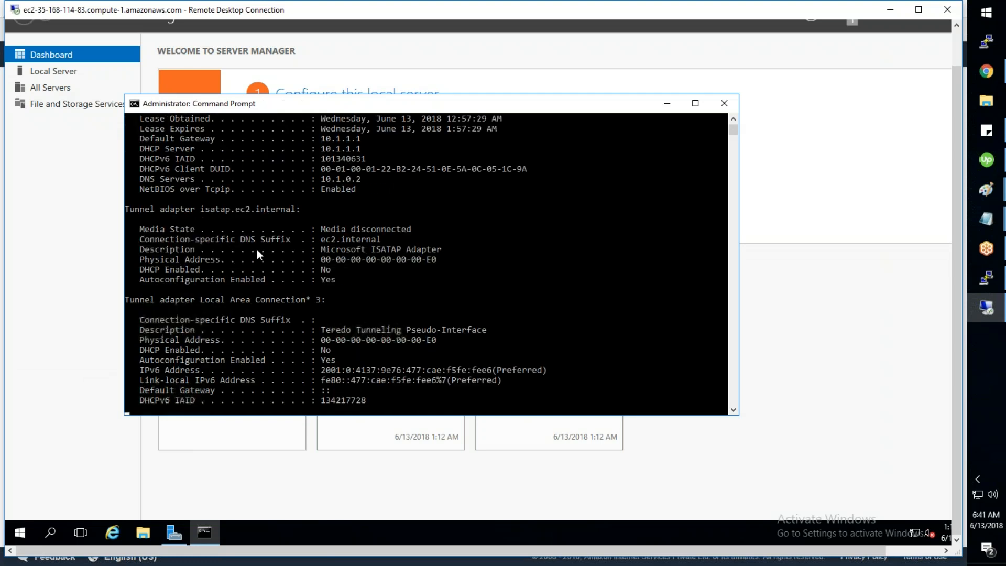
Step: Copy the Ethernet adapter block from the output and launch a blank Notepad via Run
{"action": "scroll", "coordinate": [256, 250], "scroll_direction": "up", "scroll_amount": 3}
{"action": "scroll", "coordinate": [256, 249], "scroll_direction": "up", "scroll_amount": 2}
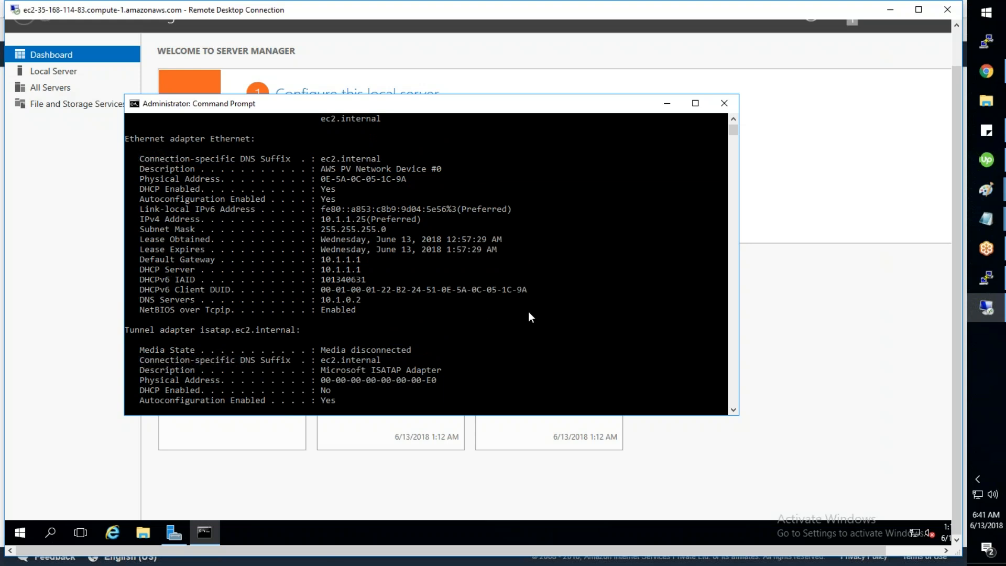
{"action": "left_click_drag", "start_coordinate": [530, 310], "coordinate": [128, 141]}
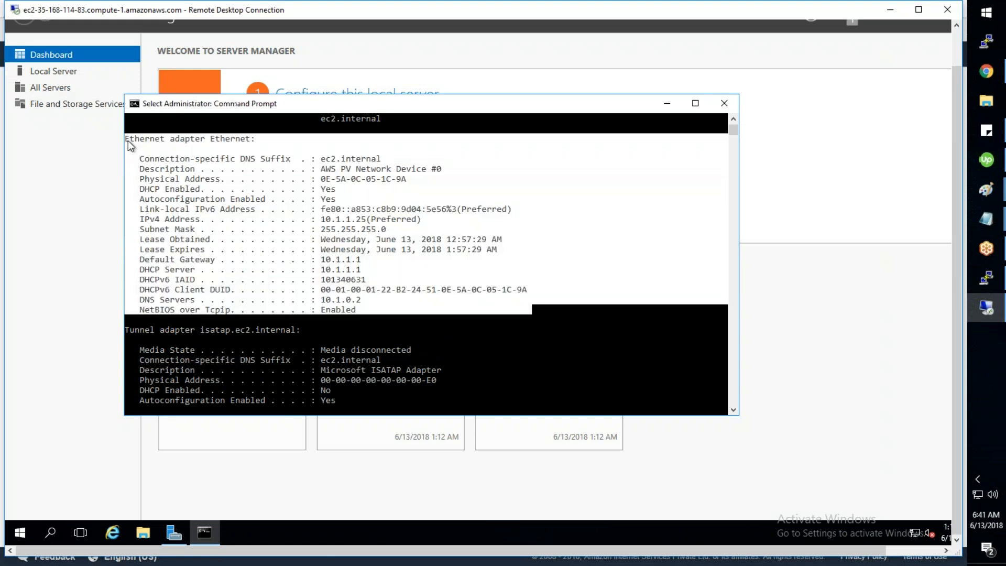
{"action": "right_click", "coordinate": [178, 161]}
{"action": "scroll", "coordinate": [348, 208], "scroll_direction": "up", "scroll_amount": 5}
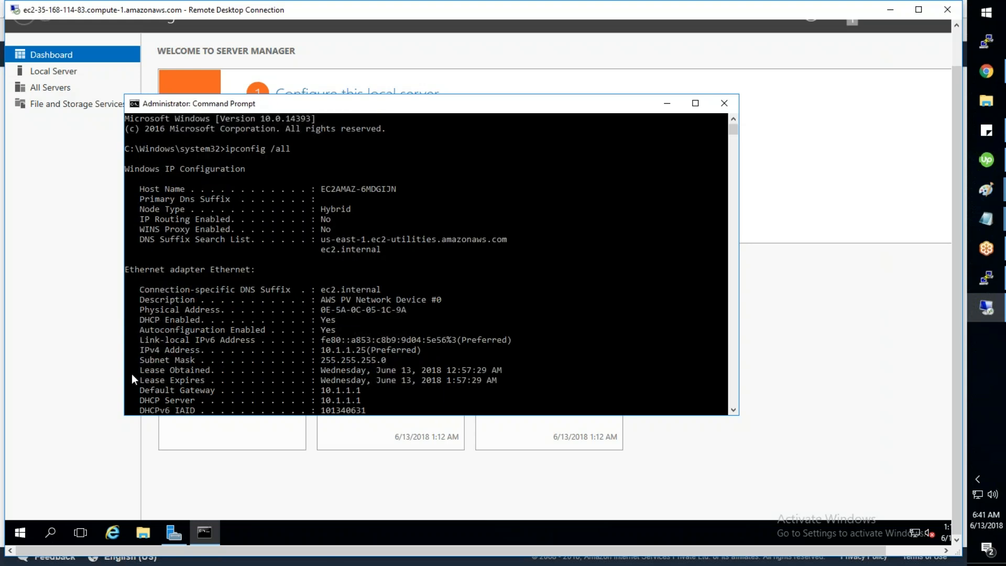
{"action": "right_click", "coordinate": [27, 526]}
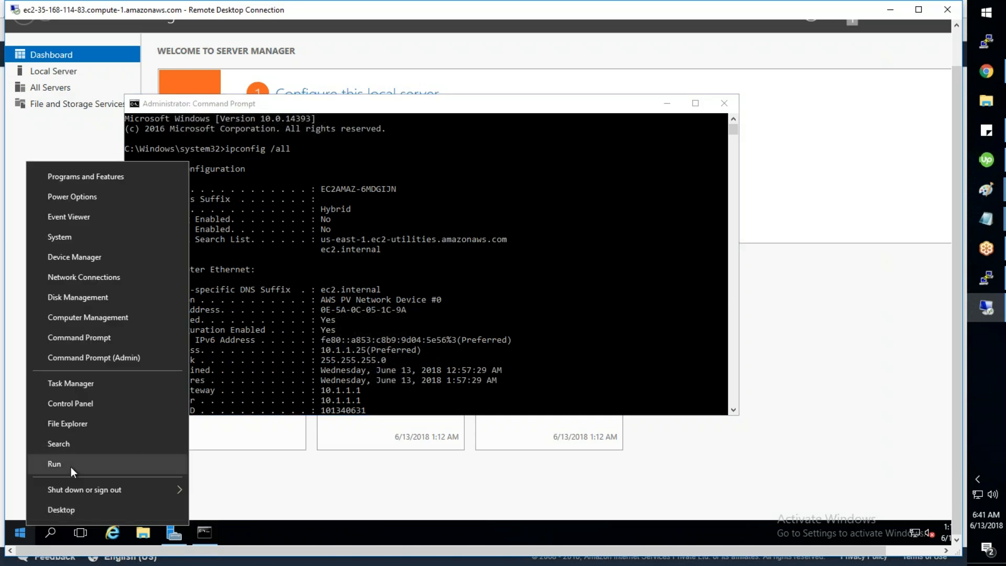
{"action": "left_click", "coordinate": [70, 467]}
{"action": "type", "text": "notepad"}
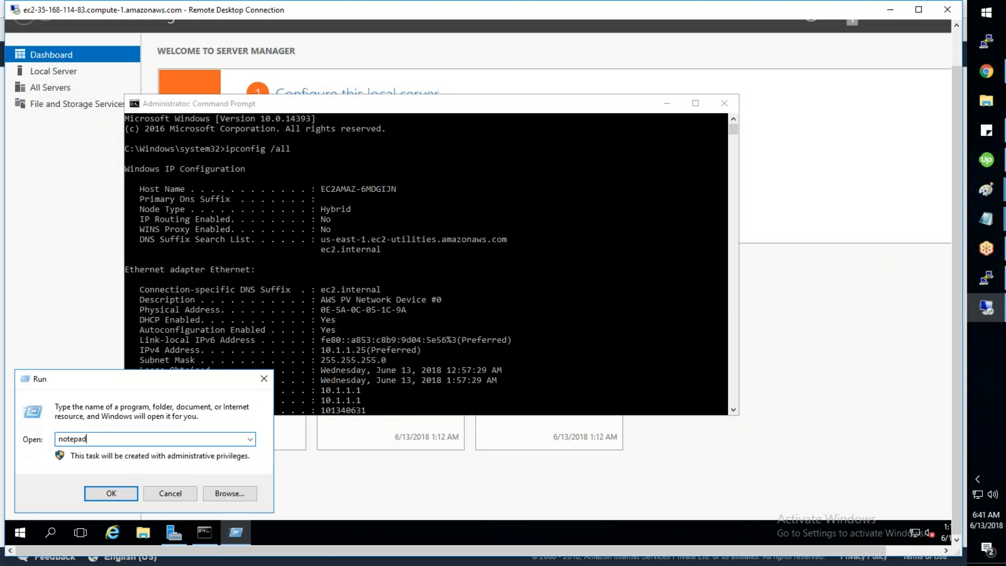
{"action": "key", "text": "Return"}
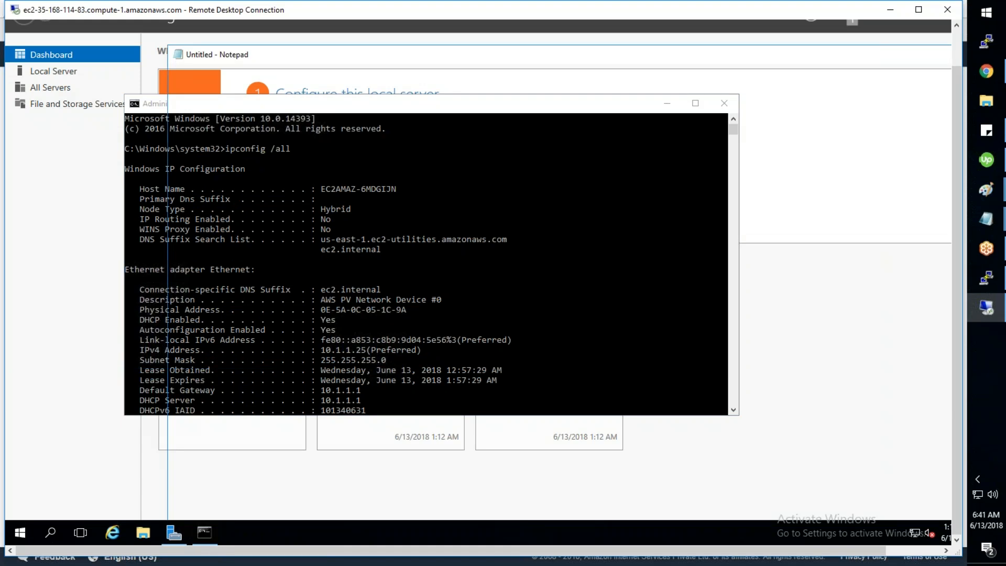
Step: Paste the Ethernet adapter details into Notepad and compare DNS server 10.1.0.2 with the directory's DNS addresses
{"action": "key", "text": "ctrl+v"}
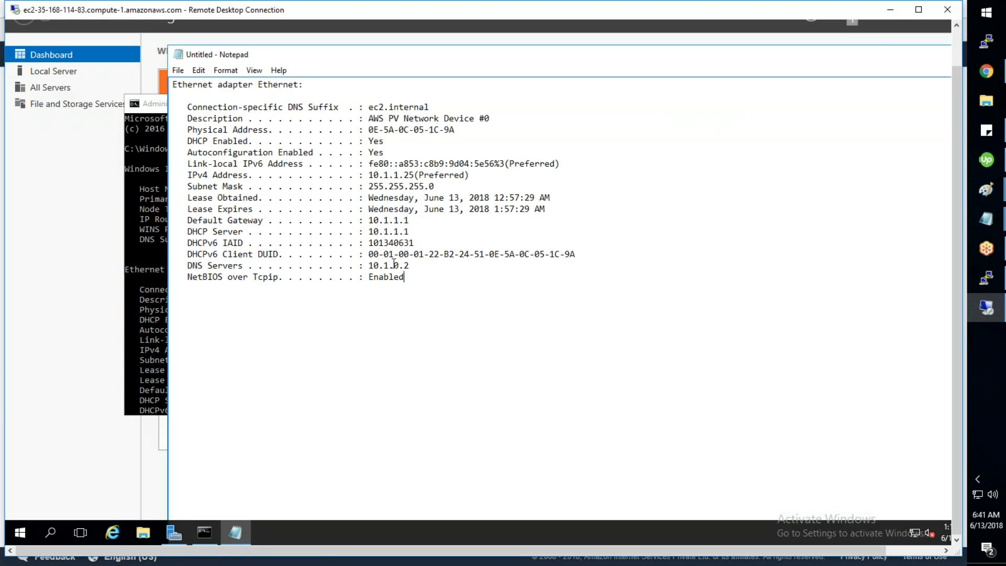
{"action": "left_click_drag", "start_coordinate": [409, 265], "coordinate": [372, 266]}
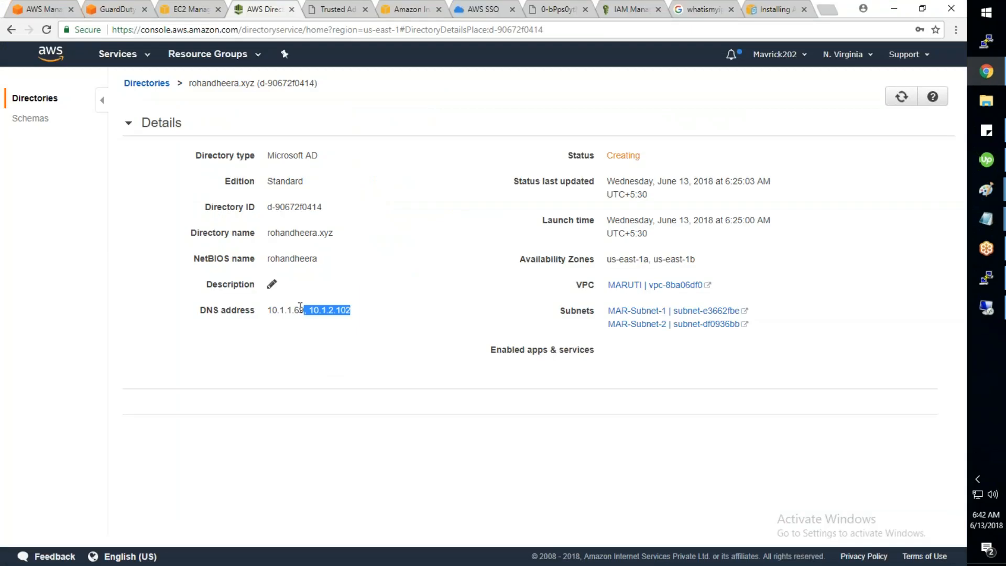
{"action": "left_click_drag", "start_coordinate": [303, 310], "coordinate": [267, 309]}
{"action": "key", "text": "alt+Tab"}
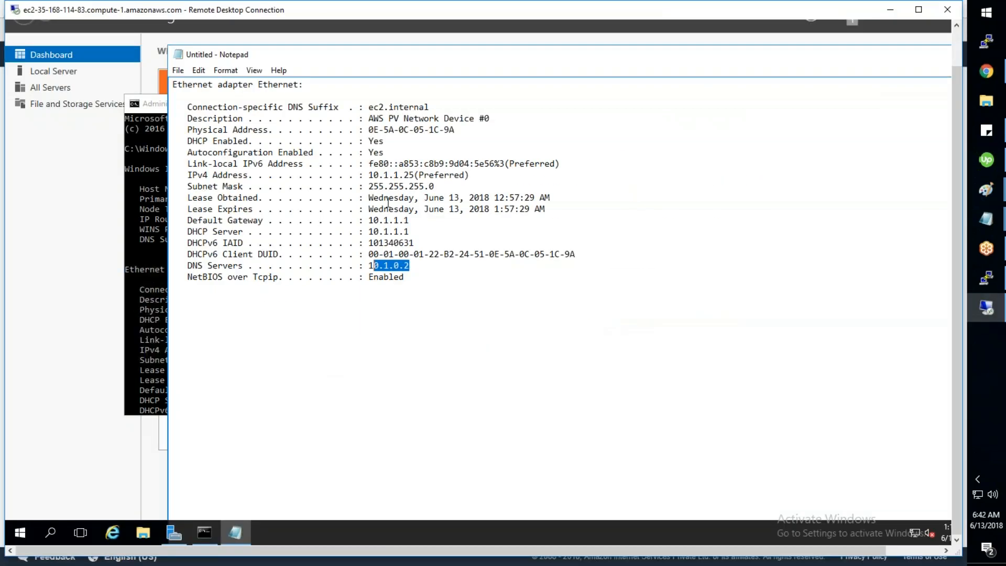
{"action": "left_click_drag", "start_coordinate": [394, 174], "coordinate": [414, 174]}
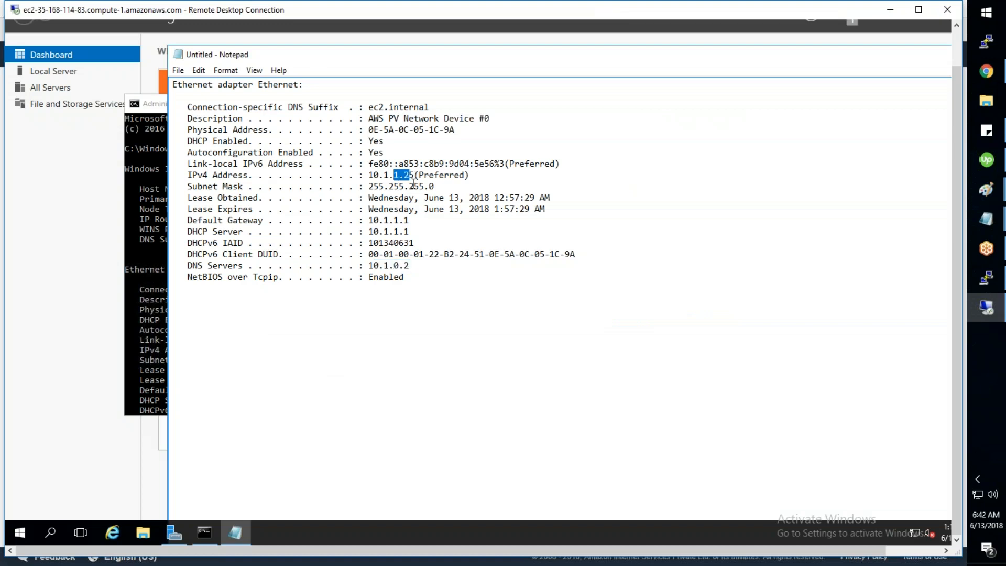
{"action": "left_click_drag", "start_coordinate": [408, 265], "coordinate": [384, 265]}
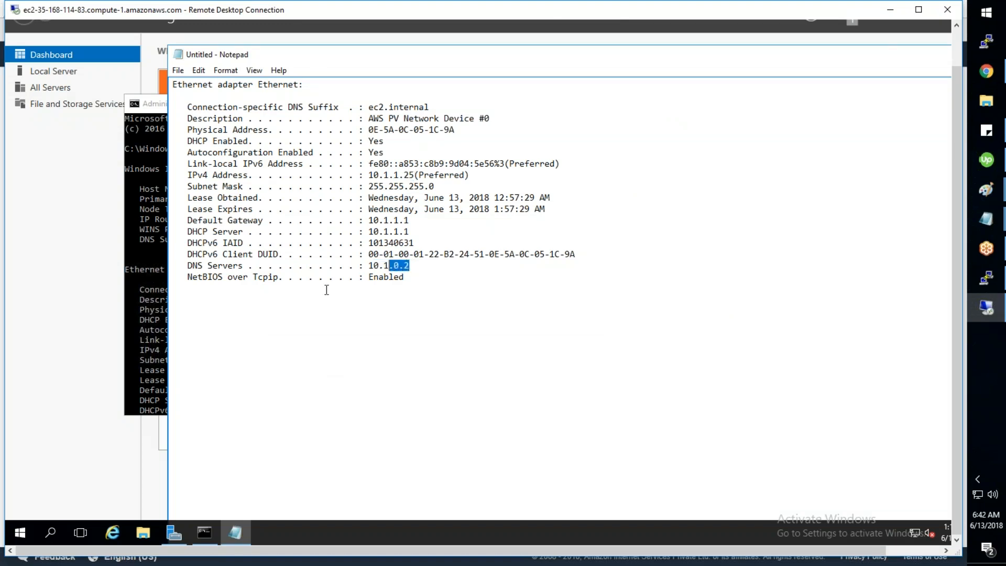
{"action": "left_click", "coordinate": [139, 344]}
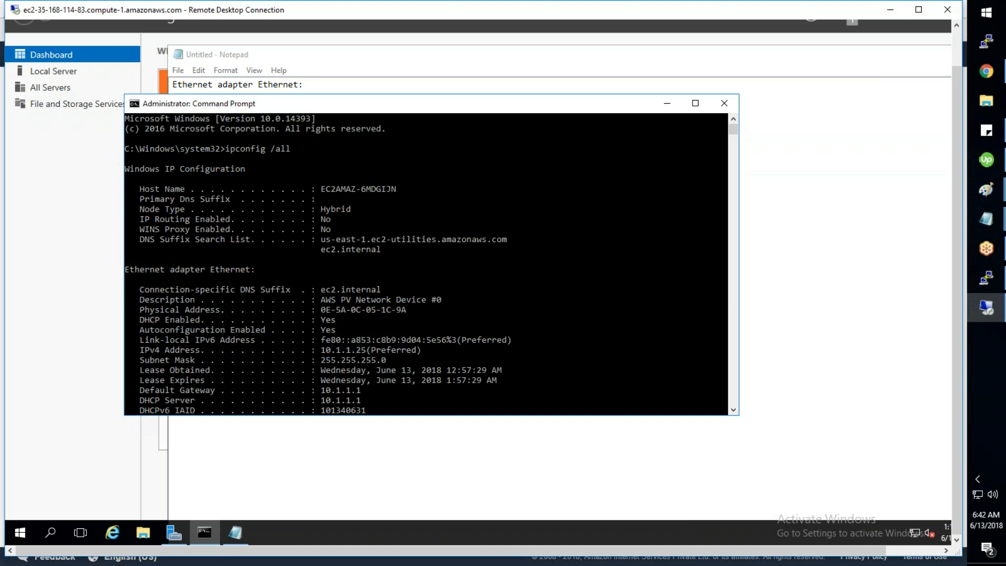
Step: Open the Ethernet adapter's IPv4 properties via ncpa.cpl and switch to a manually entered IP address
{"action": "type", "text": "ncpa.cp"}
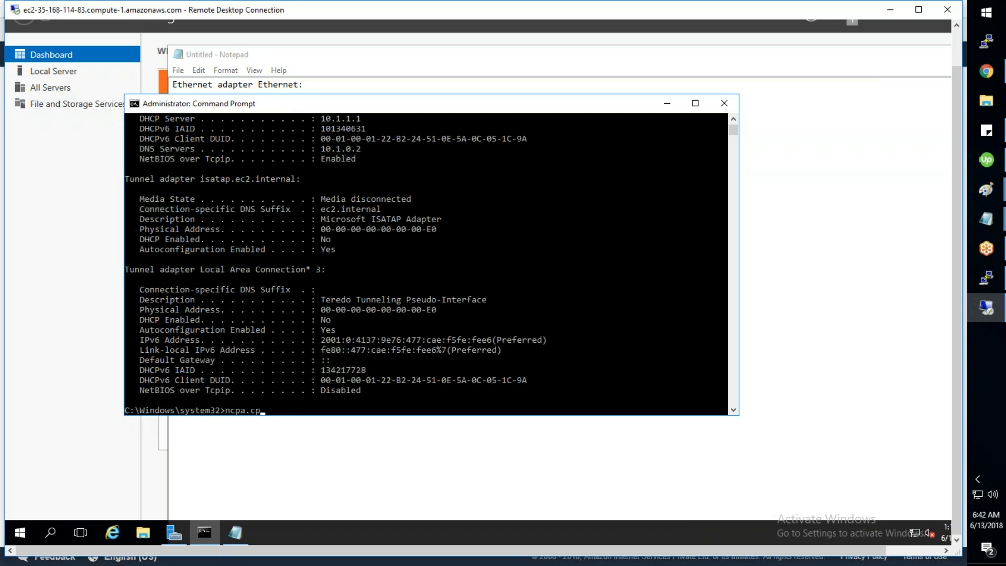
{"action": "type", "text": "l"}
{"action": "key", "text": "Return"}
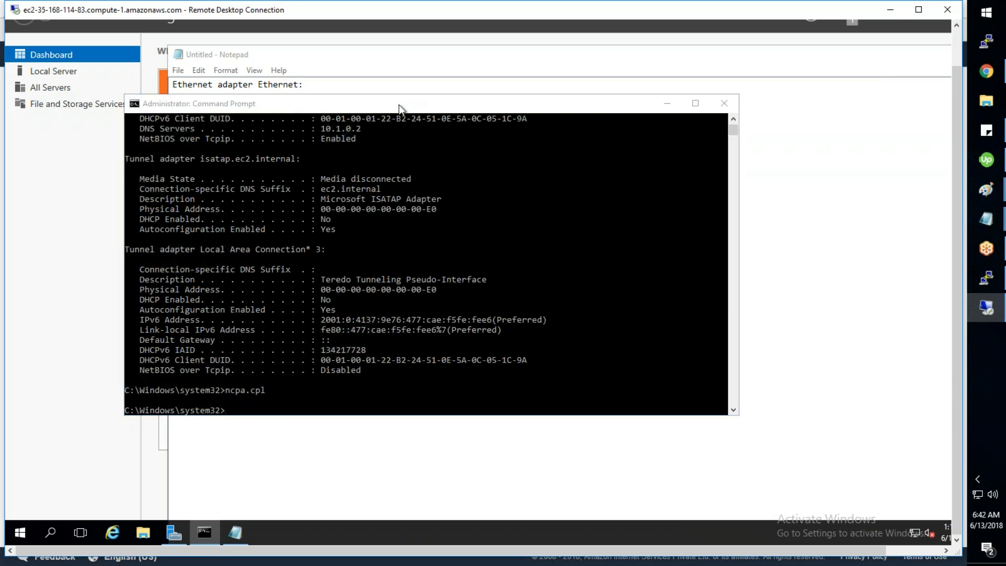
{"action": "right_click", "coordinate": [249, 162]}
{"action": "left_click", "coordinate": [370, 284]}
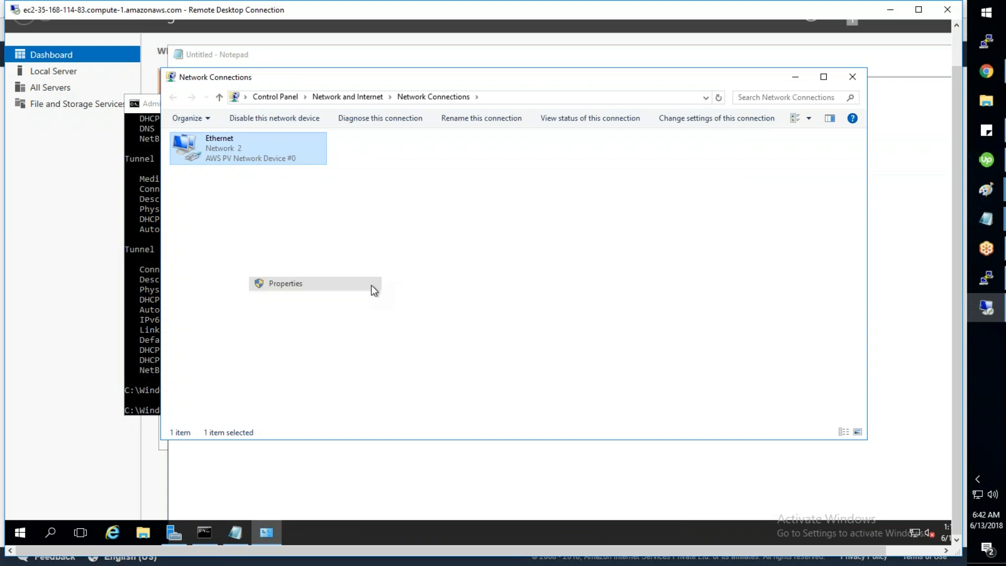
{"action": "left_click", "coordinate": [296, 263]}
{"action": "left_click", "coordinate": [348, 324]}
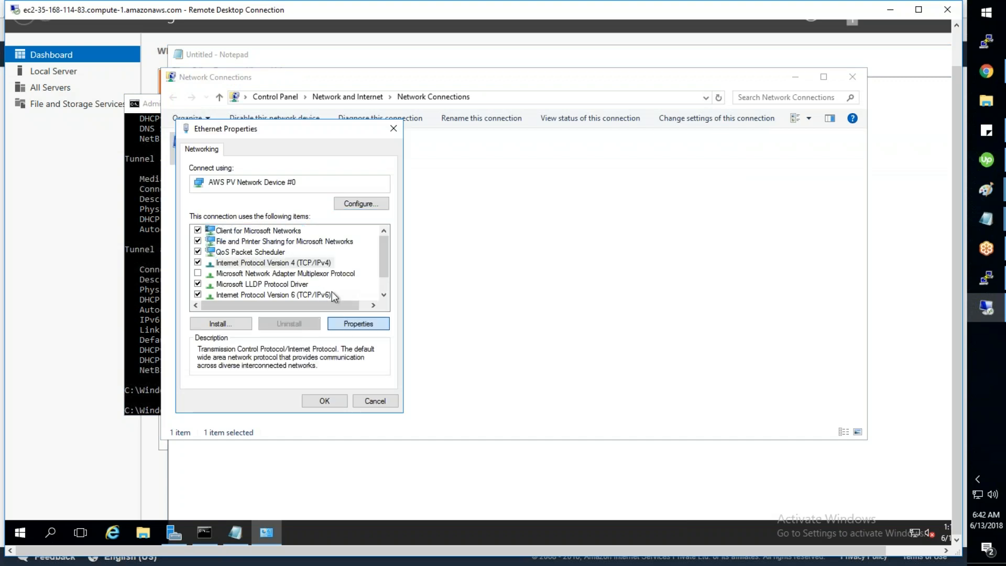
{"action": "left_click", "coordinate": [296, 268]}
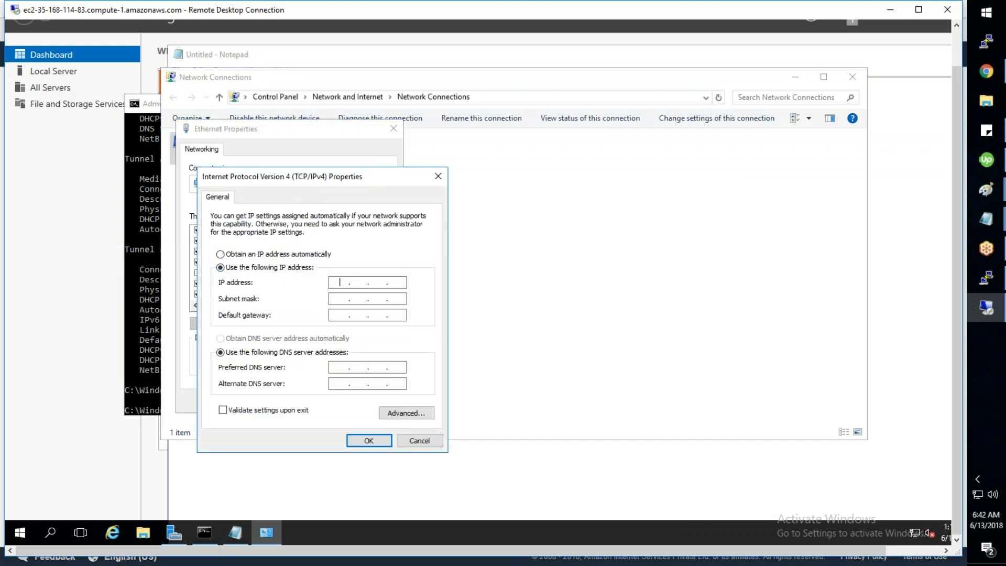
Step: Enter IP 10.1.1.25, subnet mask 255.255.255.0 and default gateway 10.1.1.1
{"action": "type", "text": "10"}
{"action": "type", "text": ".1.1.25"}
{"action": "key", "text": "Tab"}
{"action": "type", "text": "255255255"}
{"action": "key", "text": "Tab"}
{"action": "type", "text": "10 . 1 . 1 . 11"}
{"action": "key", "text": "BackSpace"}
{"action": "left_click", "coordinate": [145, 352]}
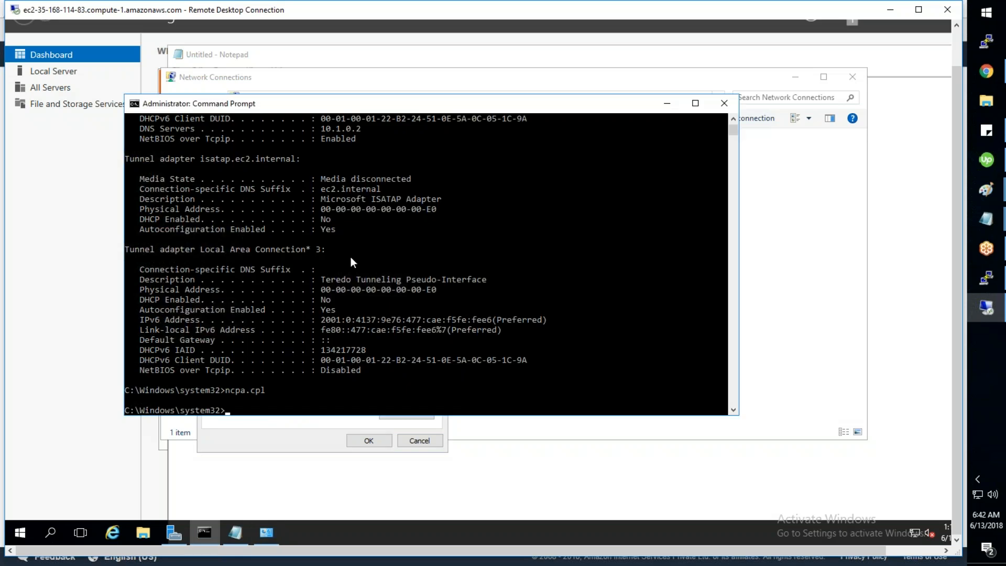
{"action": "scroll", "coordinate": [351, 256], "scroll_direction": "up", "scroll_amount": 2}
{"action": "scroll", "coordinate": [350, 257], "scroll_direction": "up", "scroll_amount": 1}
{"action": "left_click_drag", "start_coordinate": [352, 149], "coordinate": [378, 149]}
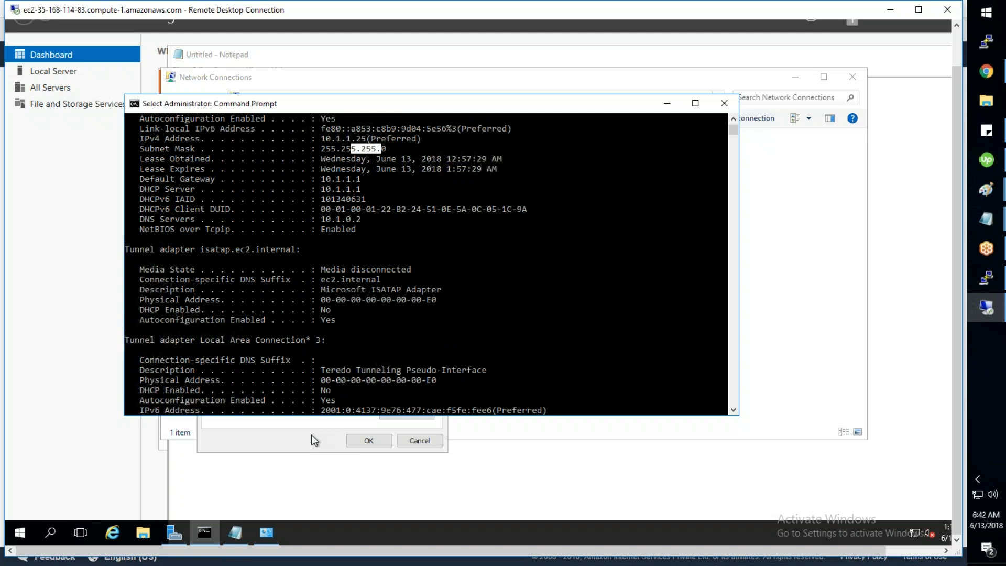
{"action": "left_click", "coordinate": [311, 435]}
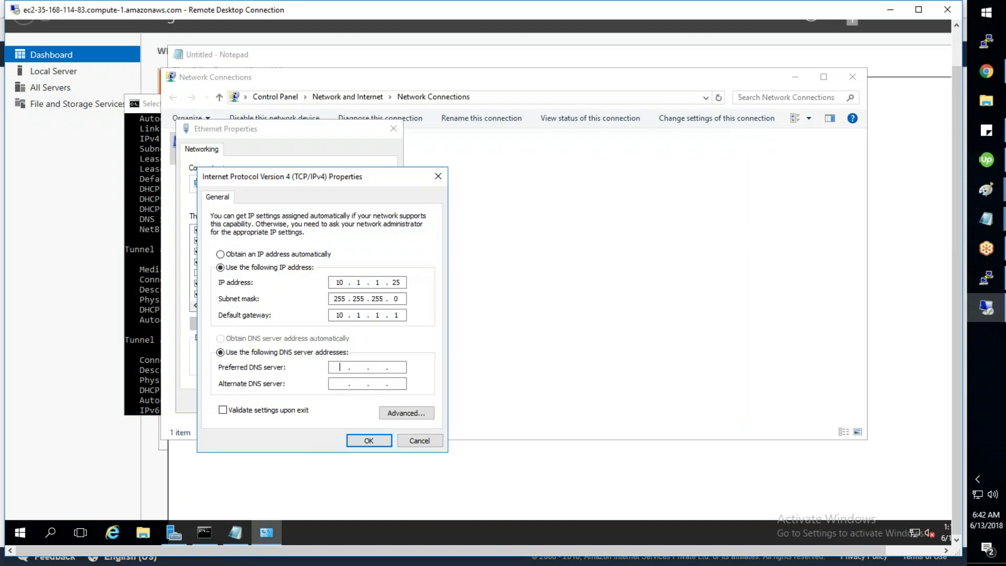
Step: Enter DNS servers 10.1.1.66 and 10.1.2.102 from the directory's details
{"action": "left_click", "coordinate": [987, 72]}
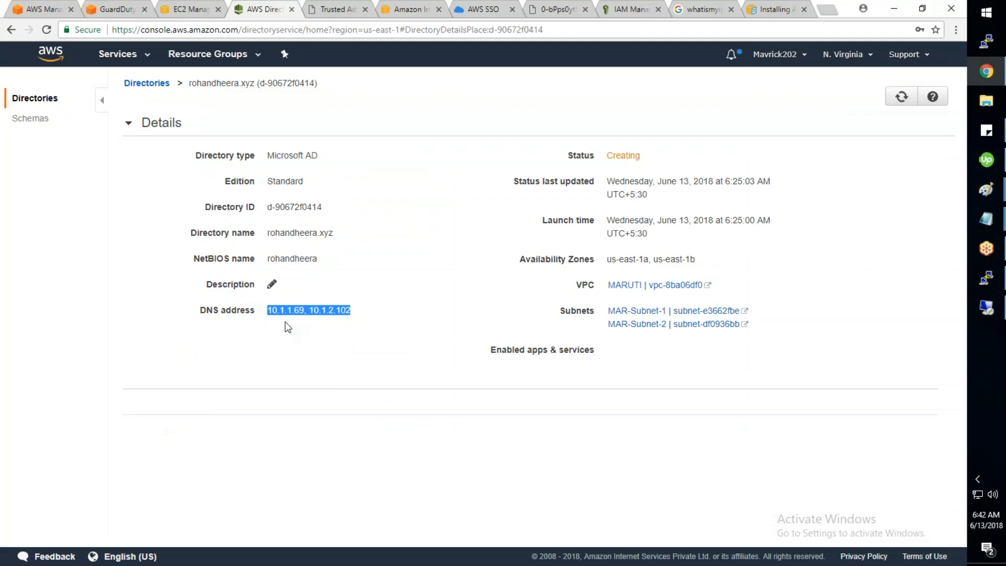
{"action": "key", "text": "alt+Tab"}
{"action": "type", "text": "10."}
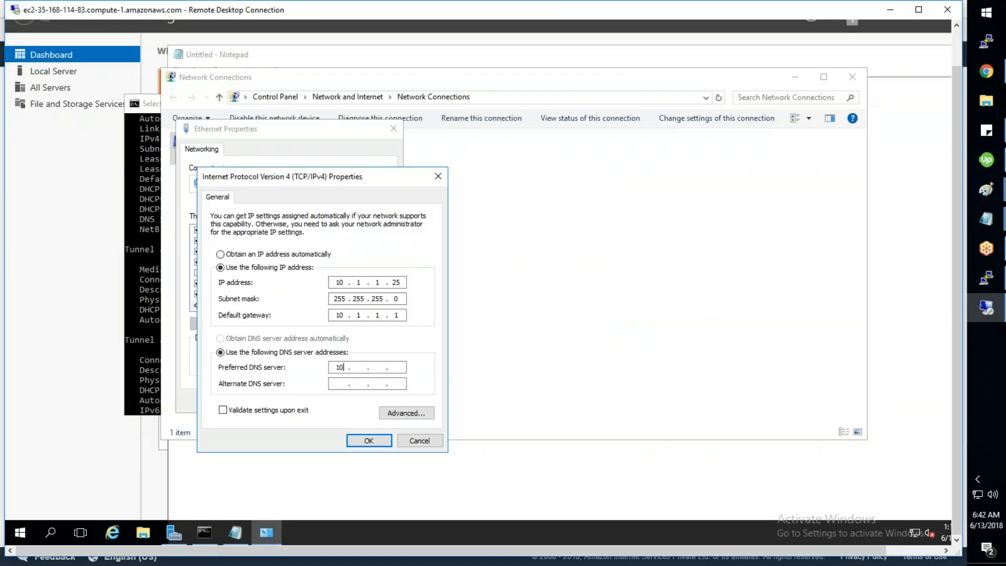
{"action": "type", "text": "1.1.66"}
{"action": "key", "text": "alt+Tab"}
{"action": "type", "text": "10 . 1 . 2 . 102"}
Step: Add the original DNS server 10.1.0.2 in the advanced TCP/IP DNS settings
{"action": "left_click", "coordinate": [399, 413]}
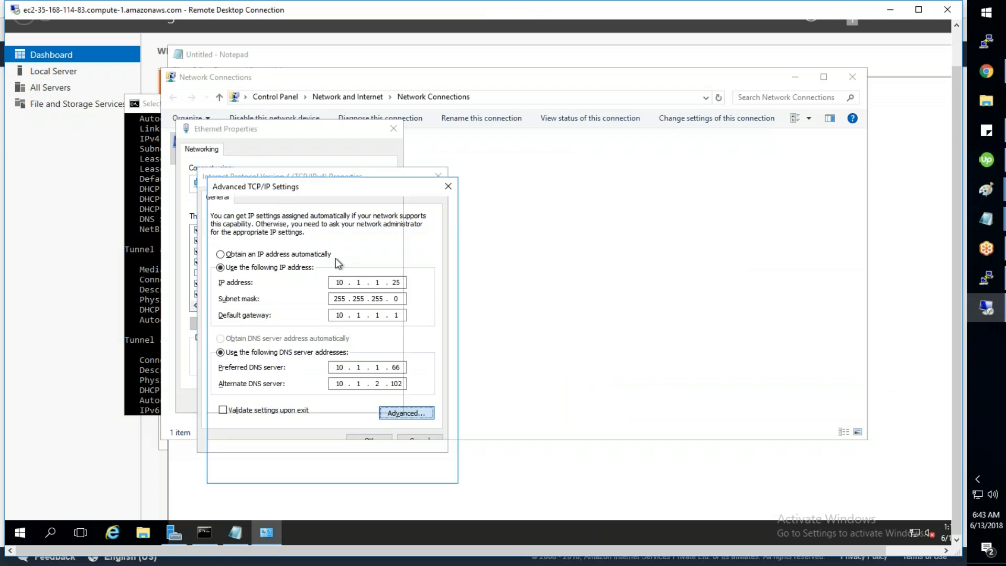
{"action": "left_click", "coordinate": [262, 208]}
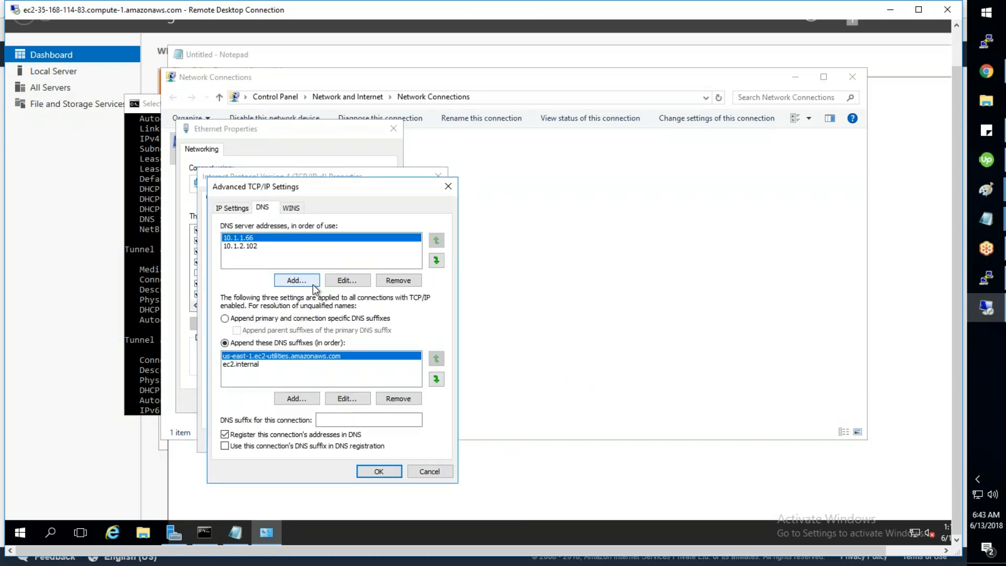
{"action": "left_click", "coordinate": [299, 280]}
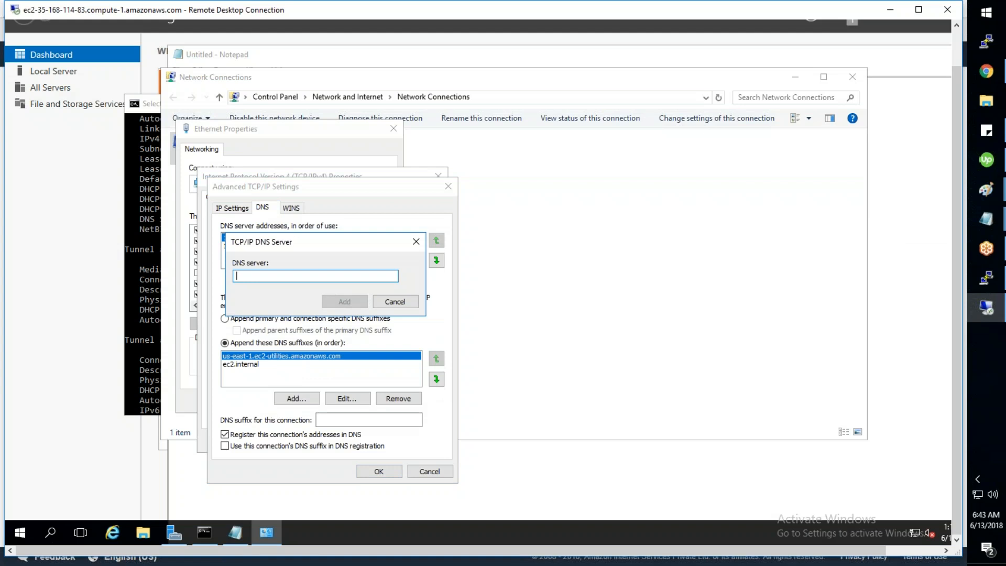
{"action": "left_click", "coordinate": [155, 399]}
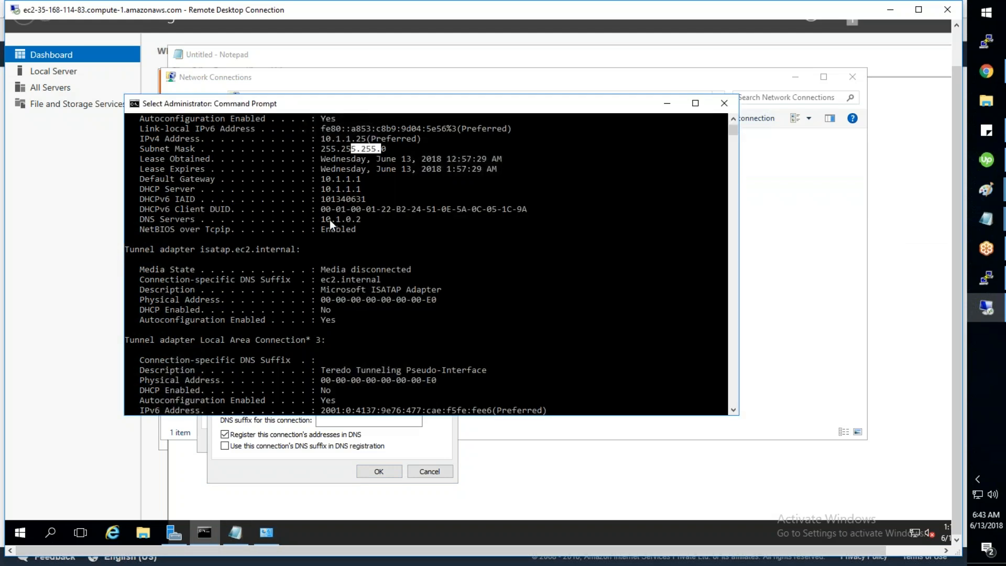
{"action": "left_click_drag", "start_coordinate": [323, 219], "coordinate": [348, 218]}
{"action": "right_click", "coordinate": [360, 218]}
{"action": "left_click", "coordinate": [423, 437]}
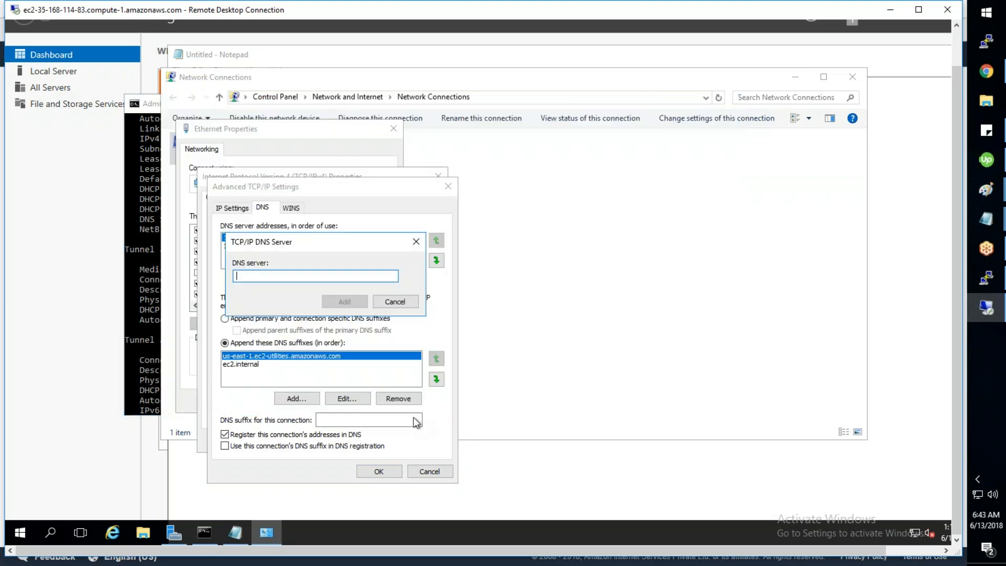
{"action": "key", "text": "ctrl+v"}
{"action": "left_click", "coordinate": [344, 301]}
{"action": "left_click", "coordinate": [369, 470]}
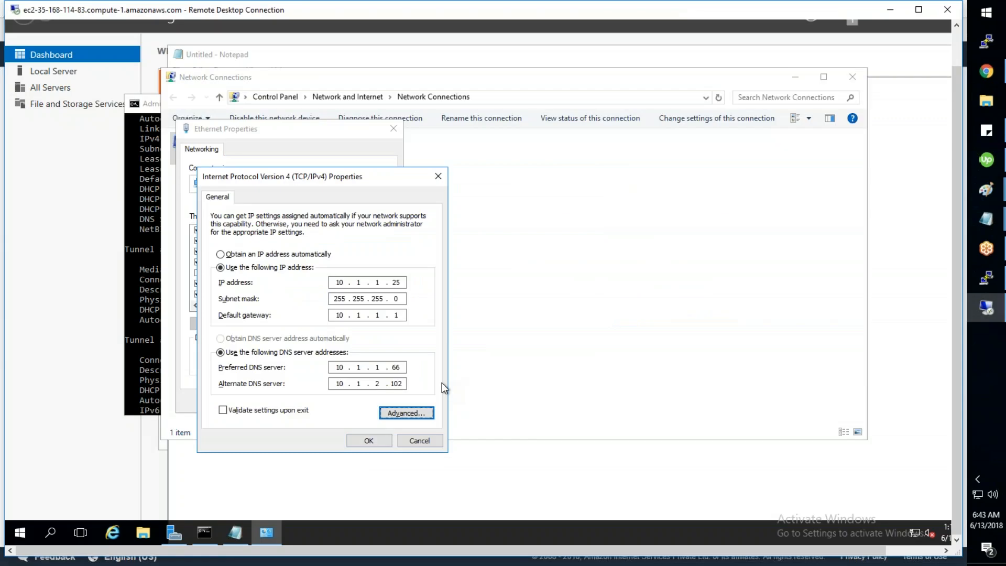
Step: Change the preferred DNS server to 10.1.1.69 and apply the IPv4 settings
{"action": "left_click", "coordinate": [399, 367]}
{"action": "key", "text": "BackSpace"}
{"action": "key", "text": "BackSpace"}
{"action": "type", "text": "69"}
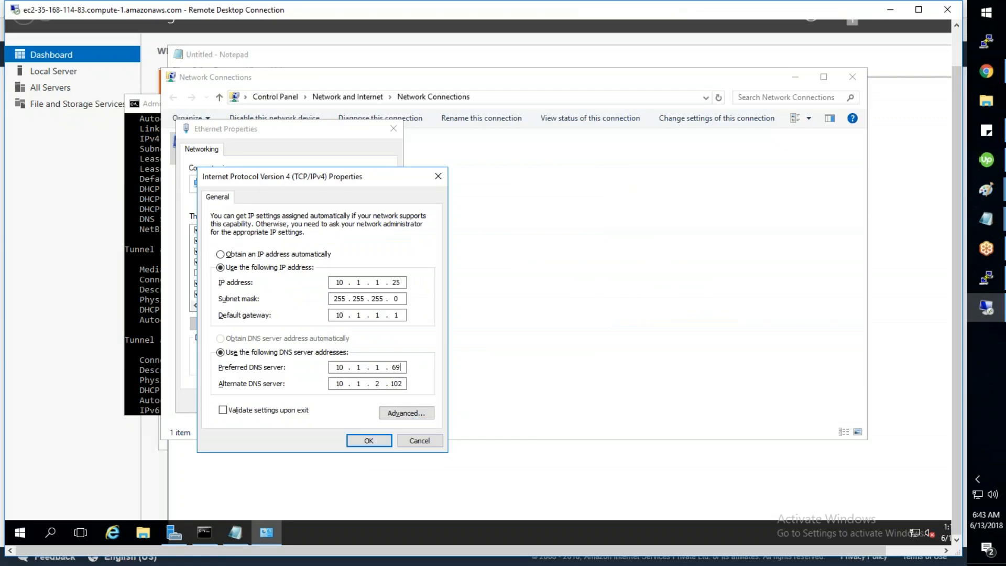
{"action": "left_click", "coordinate": [359, 443]}
{"action": "left_click", "coordinate": [335, 402]}
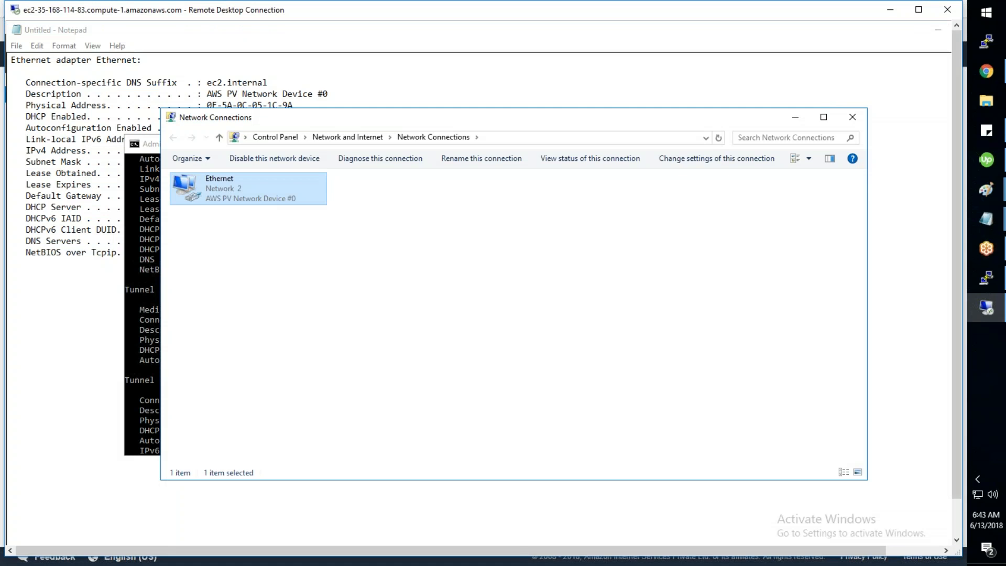
Step: Close Network Connections and Command Prompt, then open the Run box from the Start quick menu
{"action": "left_click", "coordinate": [852, 117]}
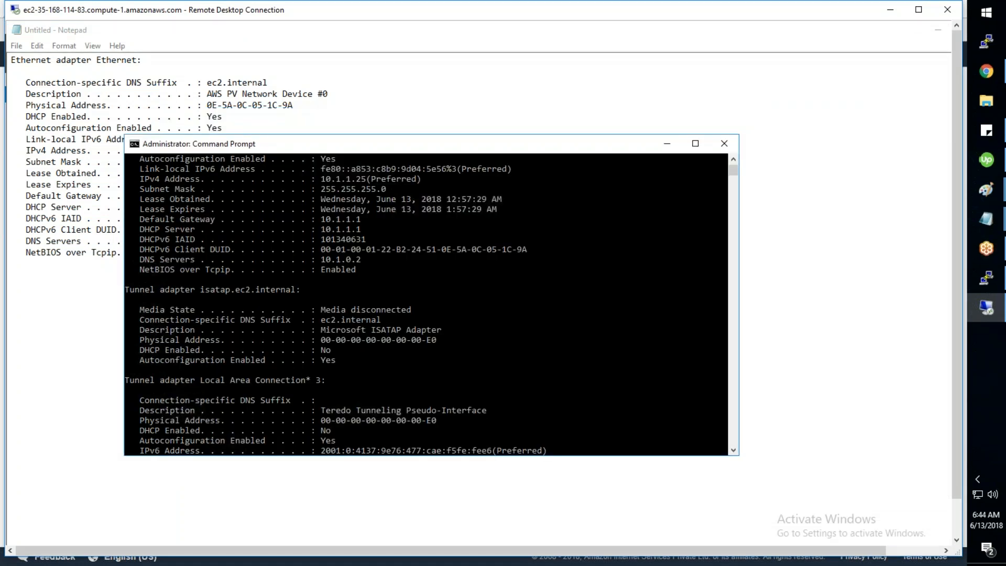
{"action": "left_click", "coordinate": [723, 143]}
{"action": "left_click", "coordinate": [955, 523]}
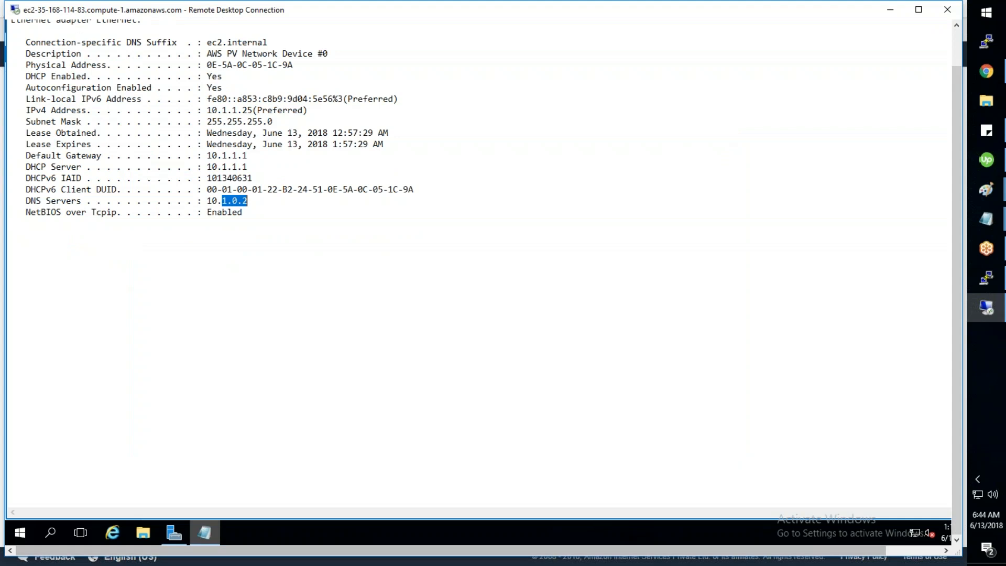
{"action": "left_click", "coordinate": [205, 533]}
{"action": "right_click", "coordinate": [21, 534]}
{"action": "left_click", "coordinate": [53, 475]}
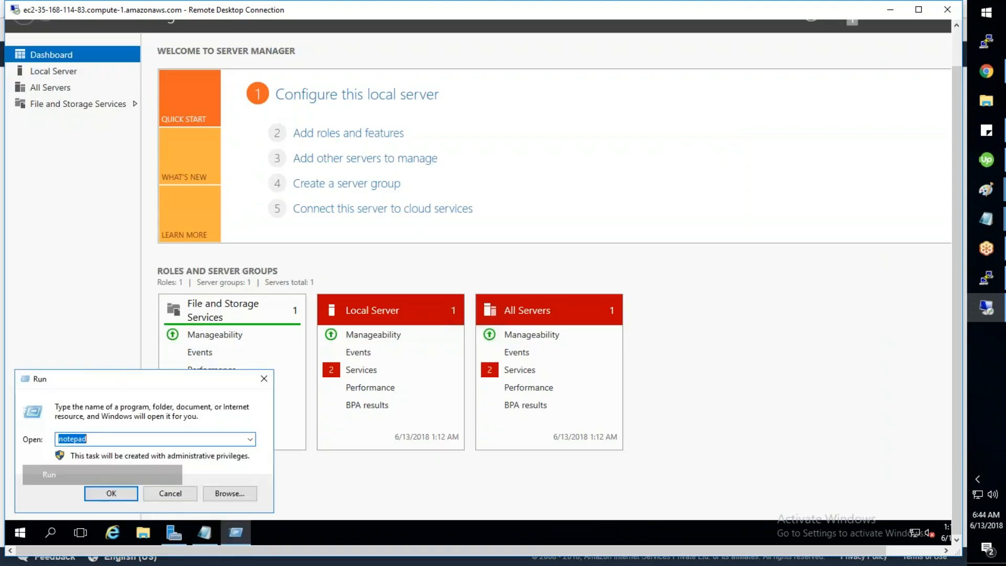
Step: Open System Properties via sysdm.cpl and choose to make the server a Domain member
{"action": "type", "text": "sysdm.cpl"}
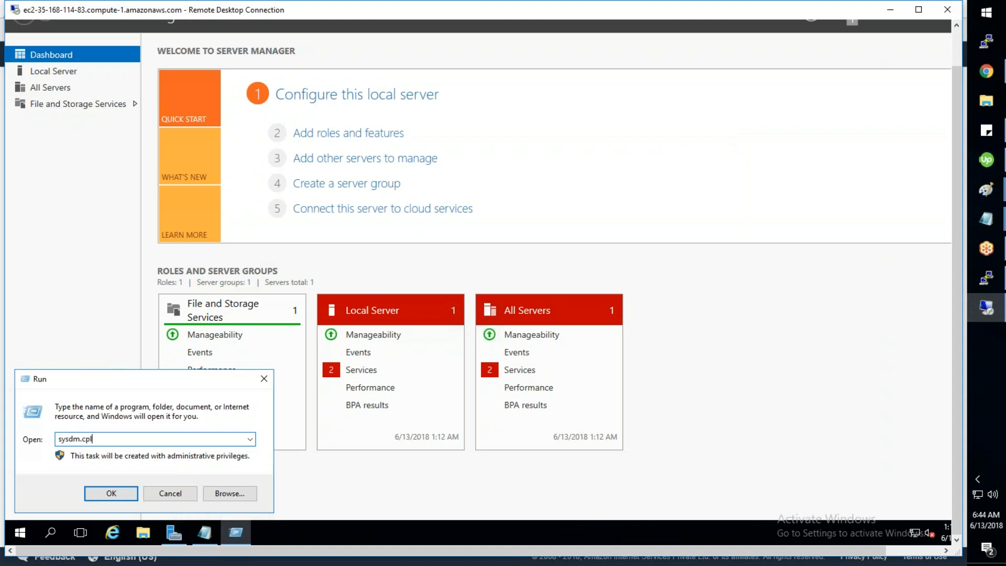
{"action": "key", "text": "Return"}
{"action": "left_click", "coordinate": [275, 166]}
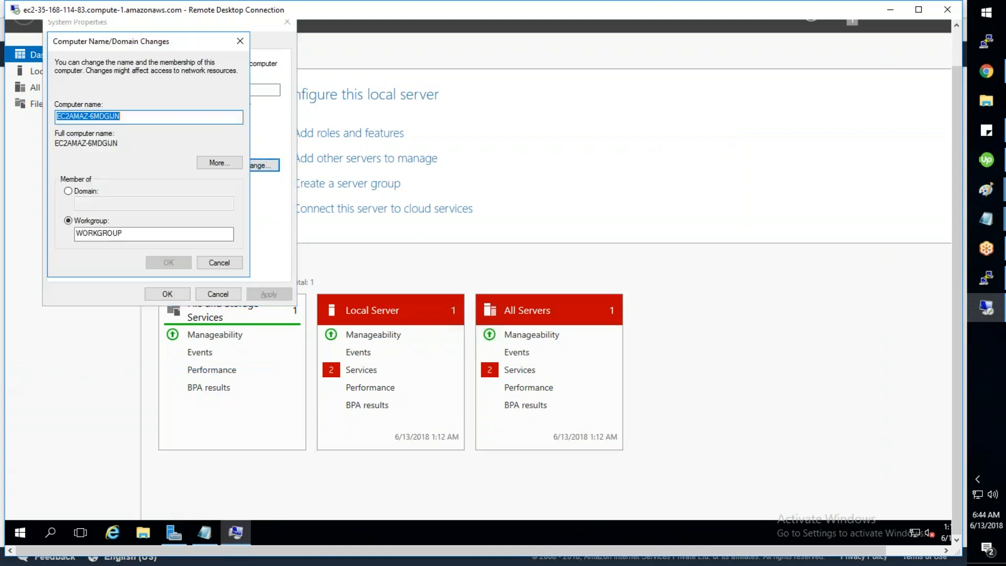
{"action": "left_click", "coordinate": [73, 192]}
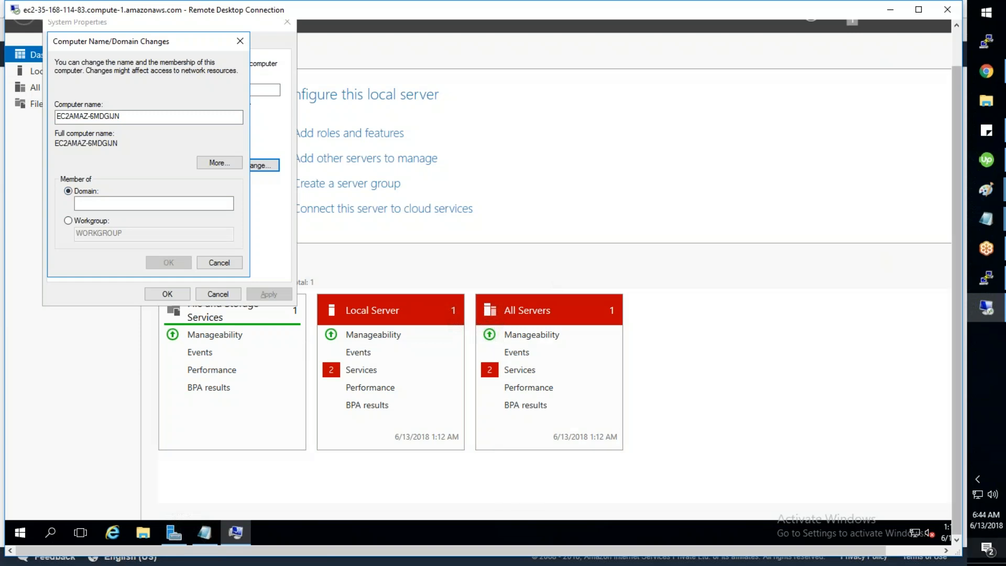
Step: Go back to the AWS directory details page showing DNS addresses 10.1.1.69 and 10.1.2.102
{"action": "left_click_drag", "start_coordinate": [958, 529], "coordinate": [958, 507]}
{"action": "left_click_drag", "start_coordinate": [175, 61], "coordinate": [287, 103]}
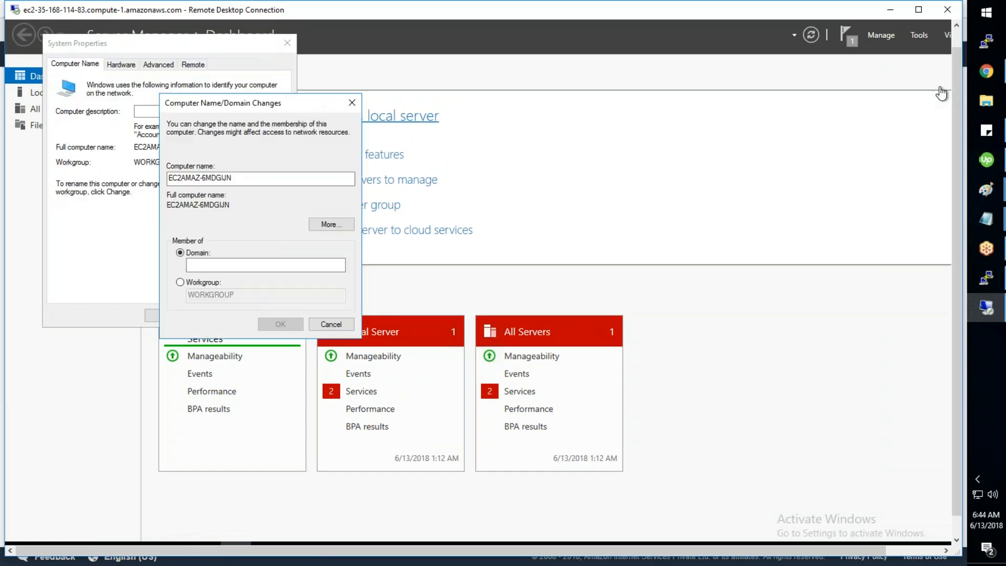
{"action": "mouse_move", "coordinate": [986, 71]}
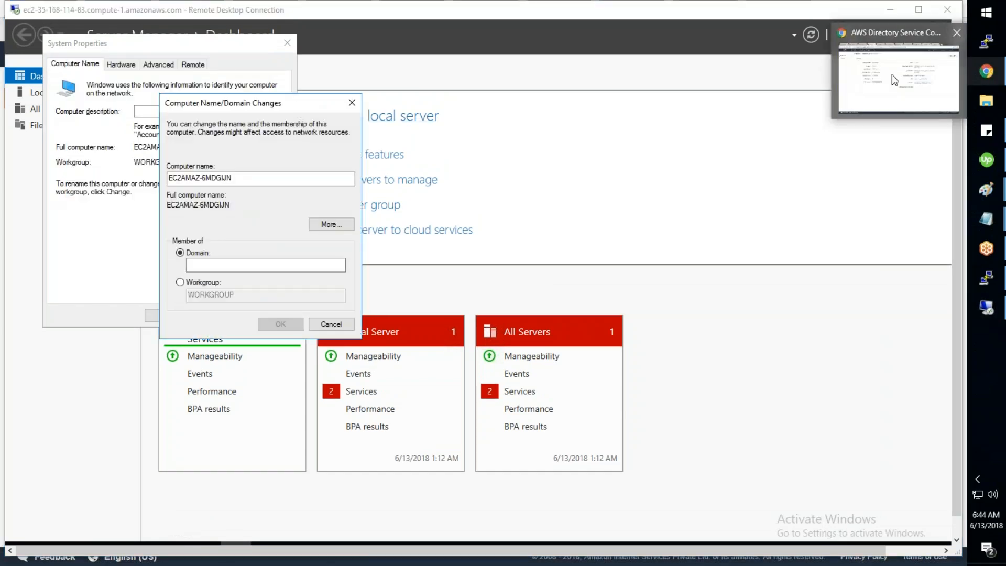
{"action": "left_click", "coordinate": [892, 75]}
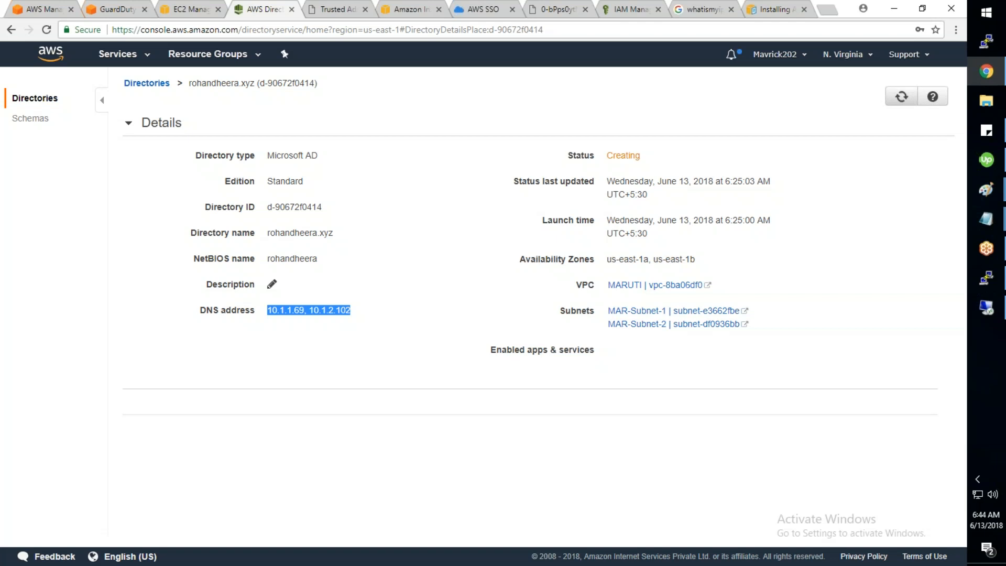
{"action": "left_click", "coordinate": [431, 281]}
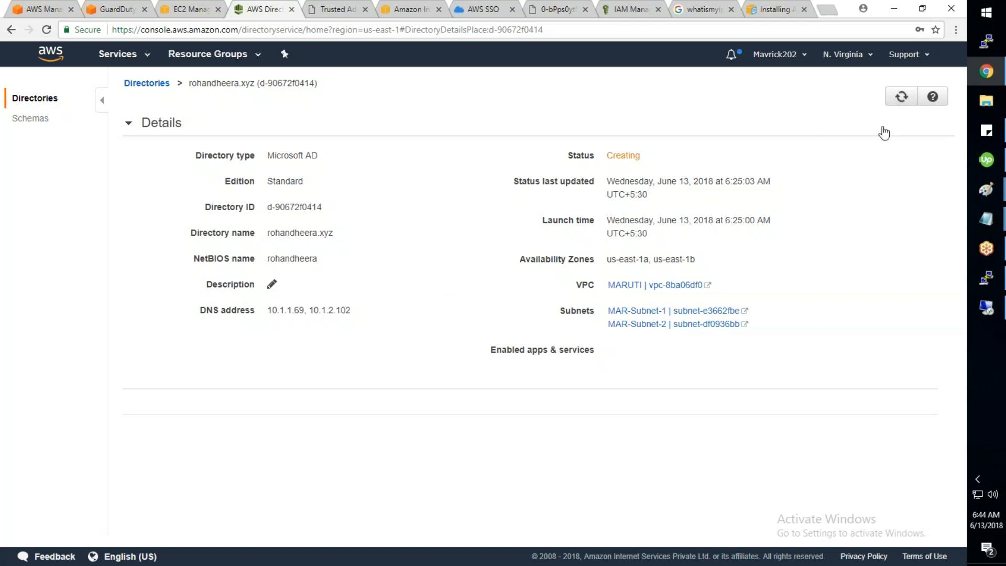
{"action": "left_click_drag", "start_coordinate": [688, 158], "coordinate": [624, 164]}
{"action": "left_click", "coordinate": [888, 256]}
{"action": "key", "text": "alt+Tab"}
Step: Try joining the directory's domain as Admin, then dismiss the incorrect-credentials error
{"action": "type", "text": "rohandheera.xyz"}
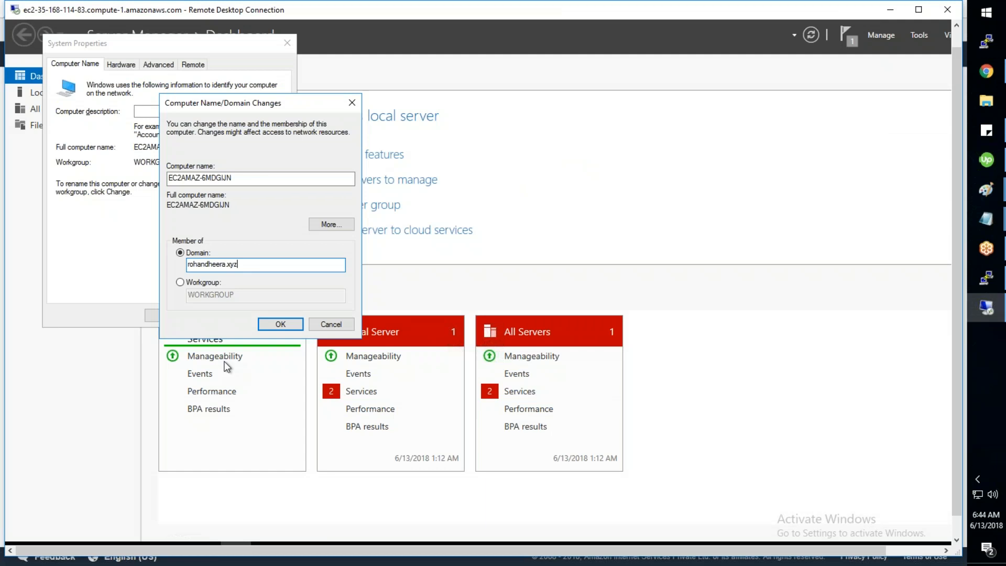
{"action": "key", "text": "Return"}
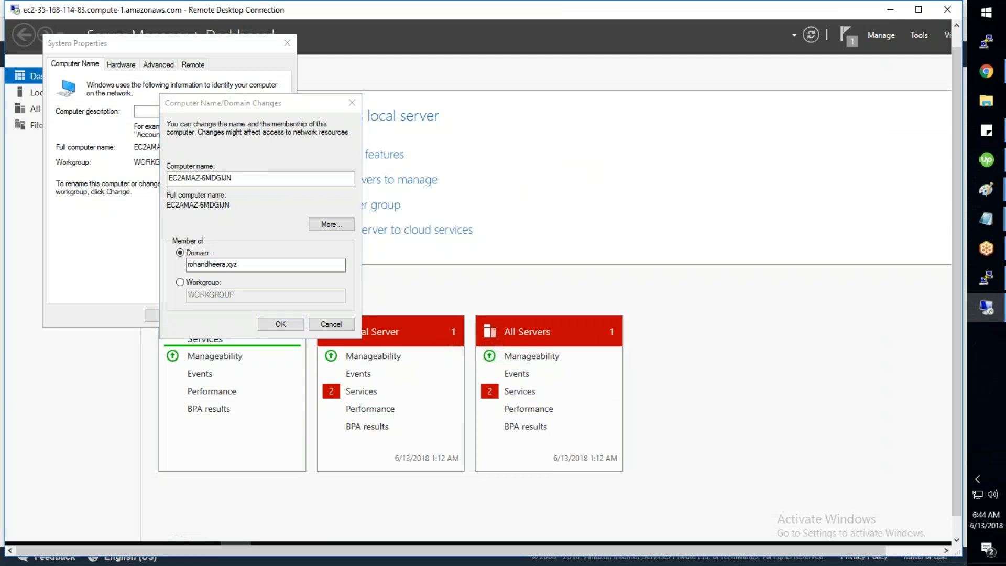
{"action": "type", "text": "Admin"}
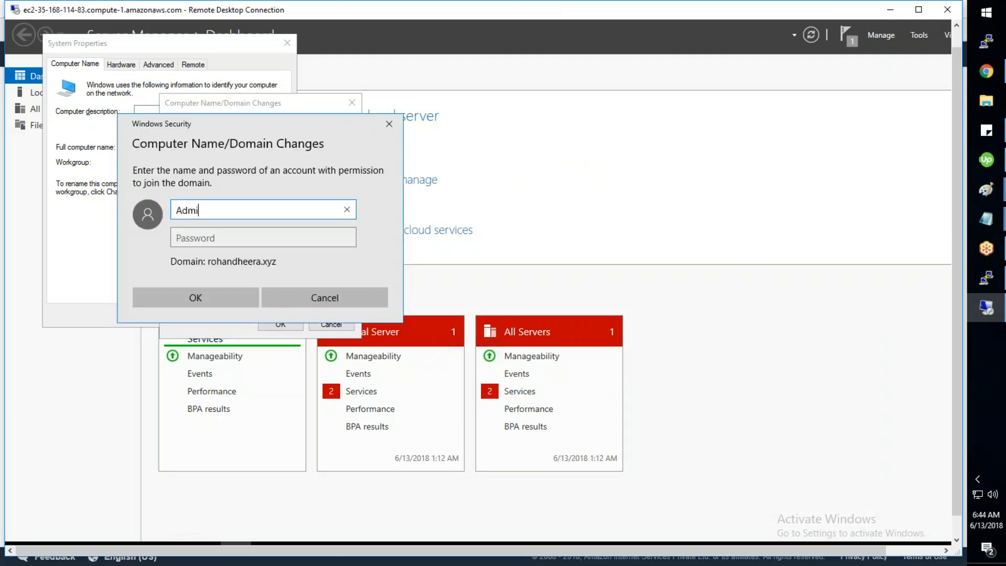
{"action": "key", "text": "Tab"}
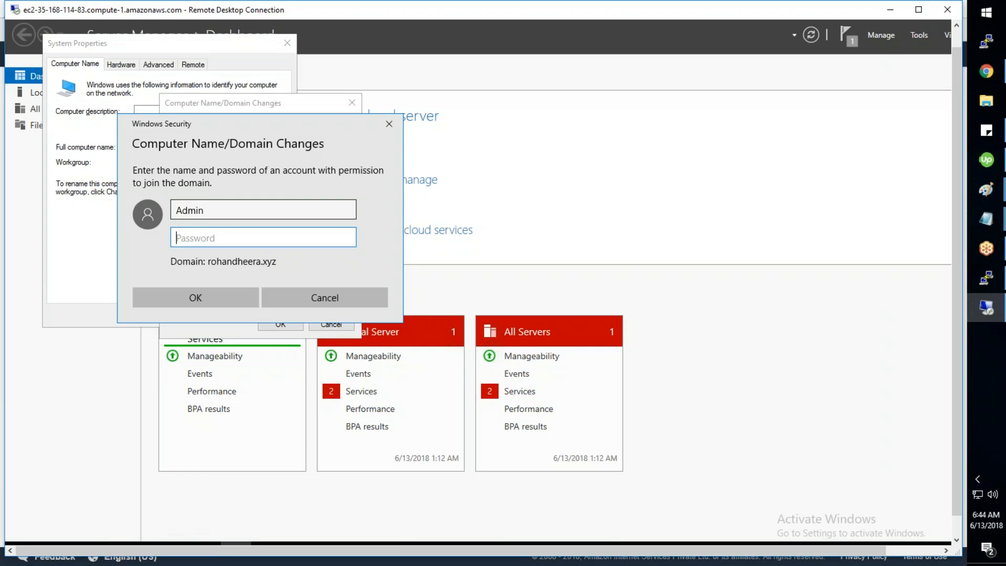
{"action": "type", "text": "••••••••••••"}
{"action": "left_click", "coordinate": [196, 298]}
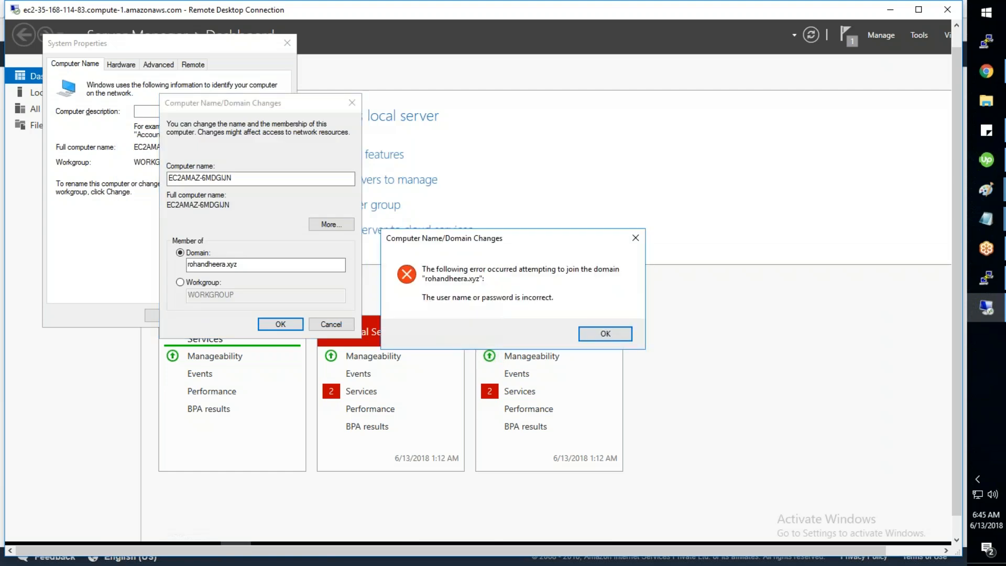
{"action": "left_click", "coordinate": [608, 335]}
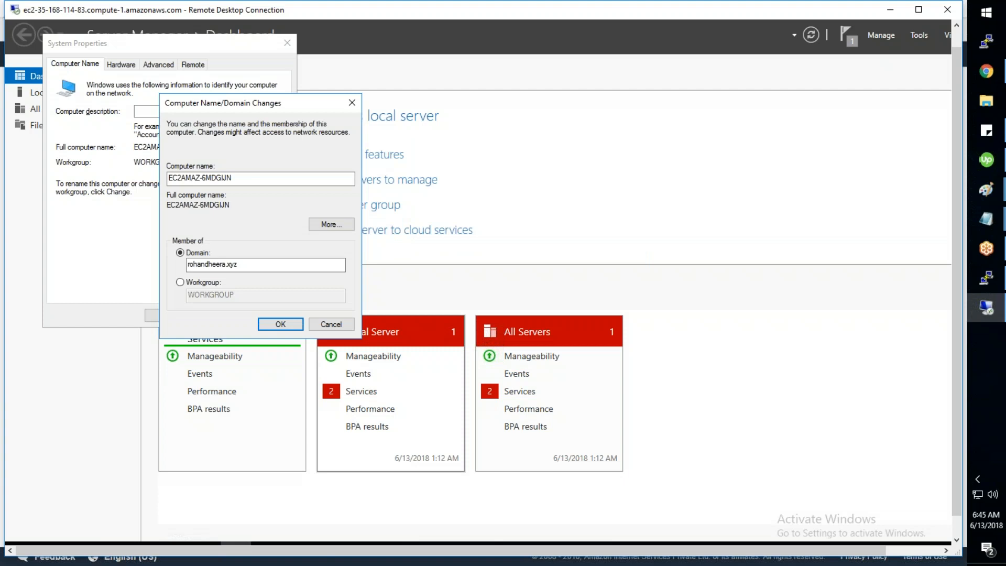
Step: Retry the domain join with admin credentials, then return to the AWS directory page
{"action": "left_click", "coordinate": [281, 324]}
{"action": "type", "text": "admin"}
{"action": "key", "text": "Tab"}
{"action": "type", "text": "************"}
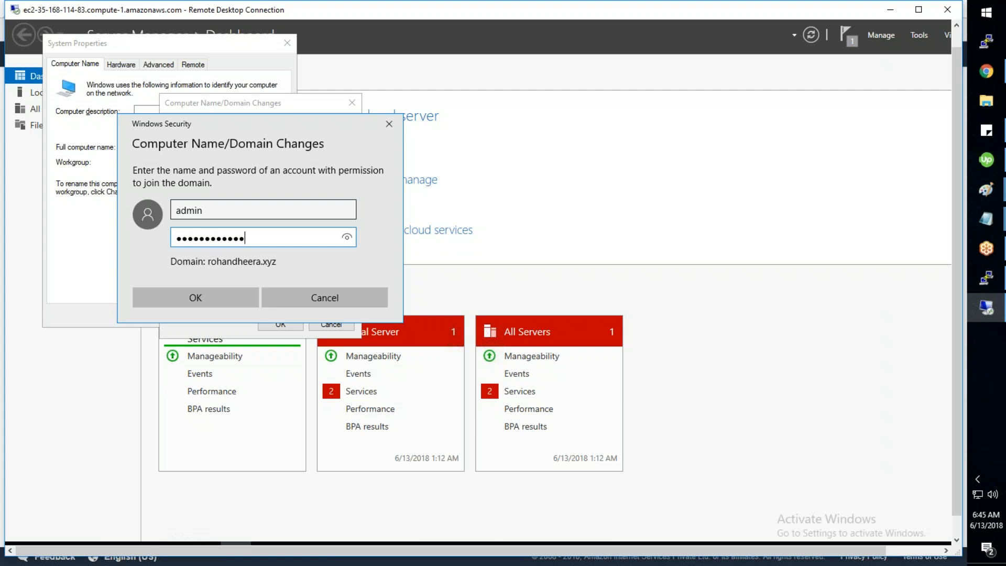
{"action": "key", "text": "Return"}
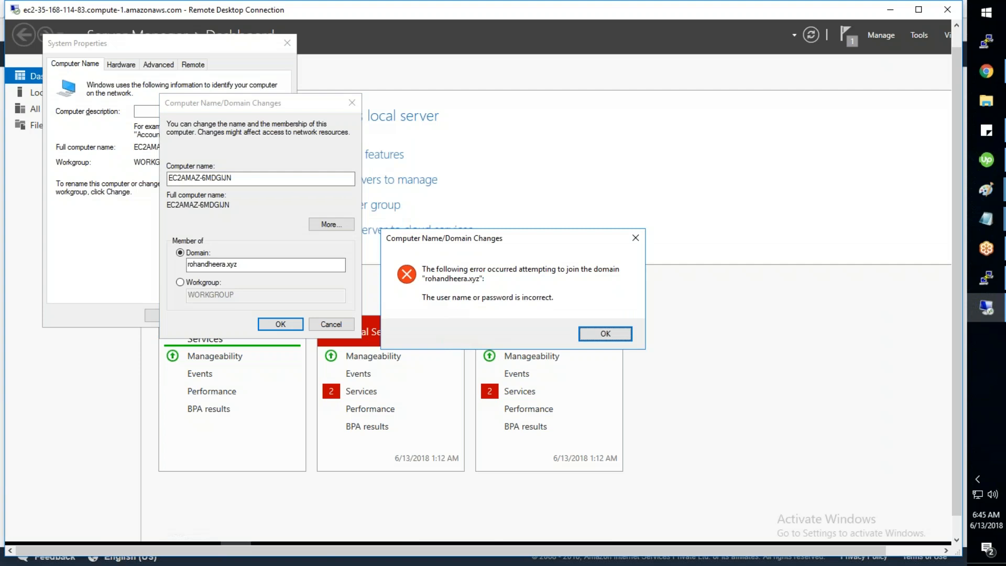
{"action": "key", "text": "alt+Tab"}
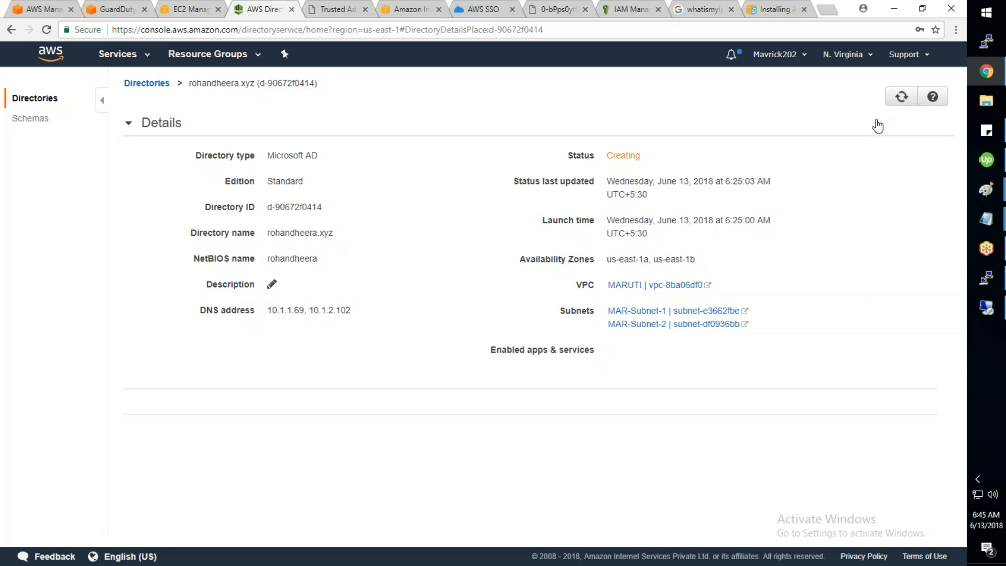
Step: Open My Organization from the account menu in a new tab and switch to it
{"action": "left_click", "coordinate": [781, 59]}
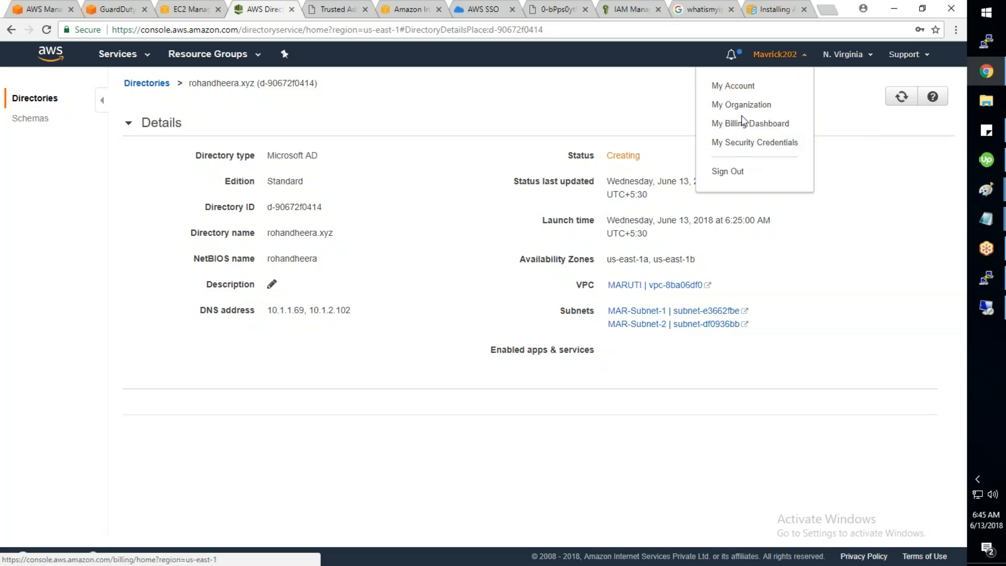
{"action": "left_click", "coordinate": [781, 60]}
{"action": "left_click", "coordinate": [781, 60]}
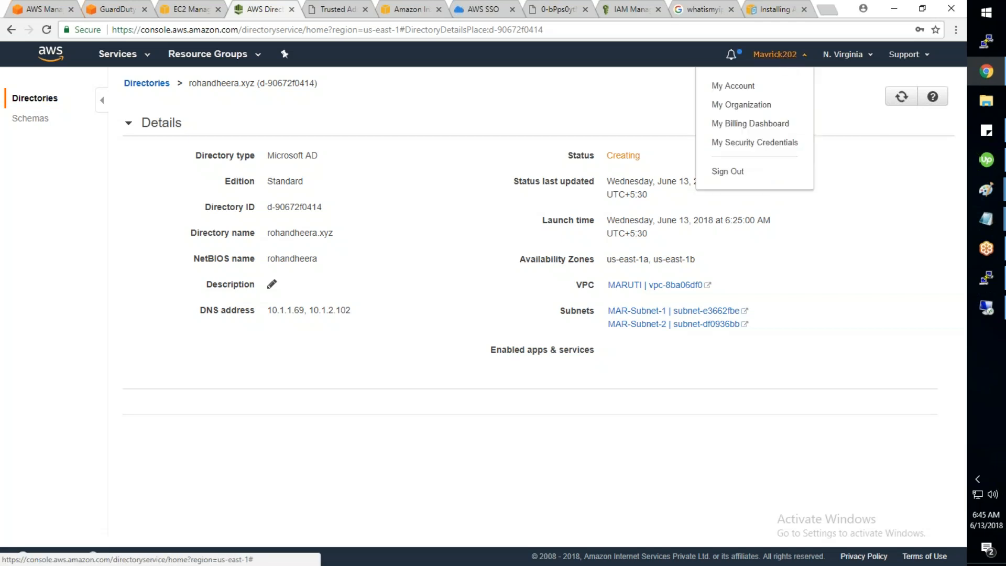
{"action": "right_click", "coordinate": [752, 108]}
{"action": "left_click", "coordinate": [765, 116]}
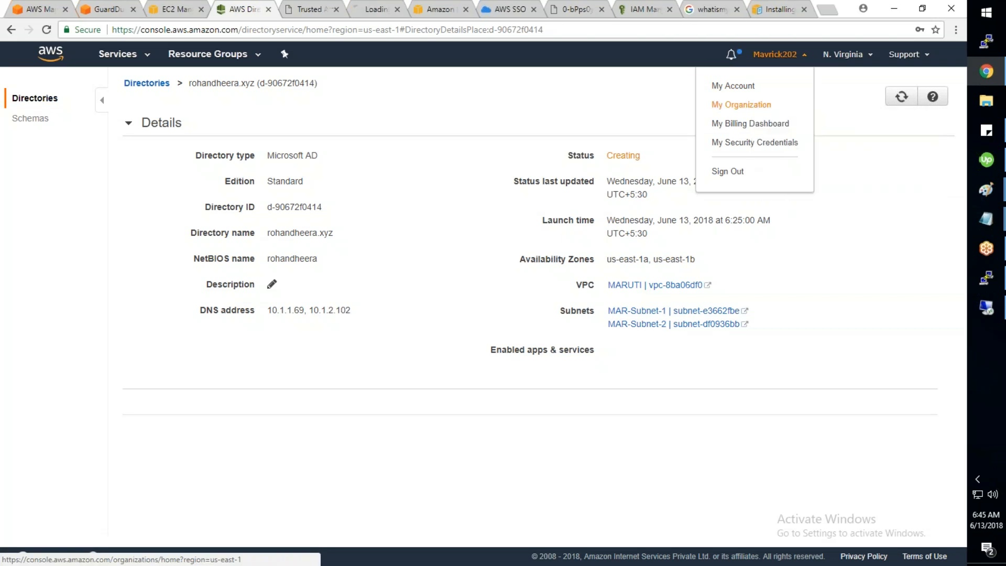
{"action": "left_click", "coordinate": [375, 12]}
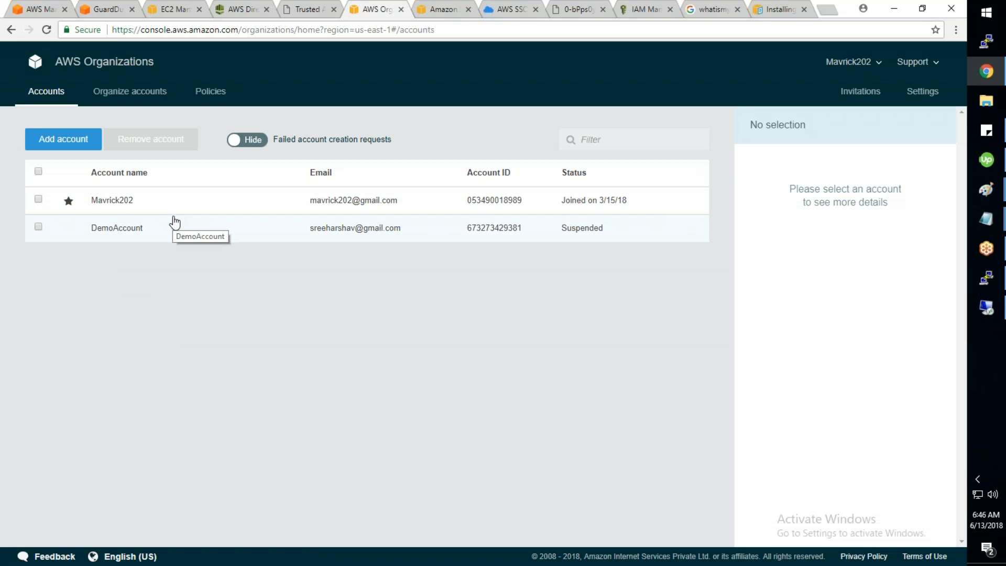
Step: Start an Invite account request and paste the two invitees' e-mail addresses, comma-separated
{"action": "left_click", "coordinate": [78, 151]}
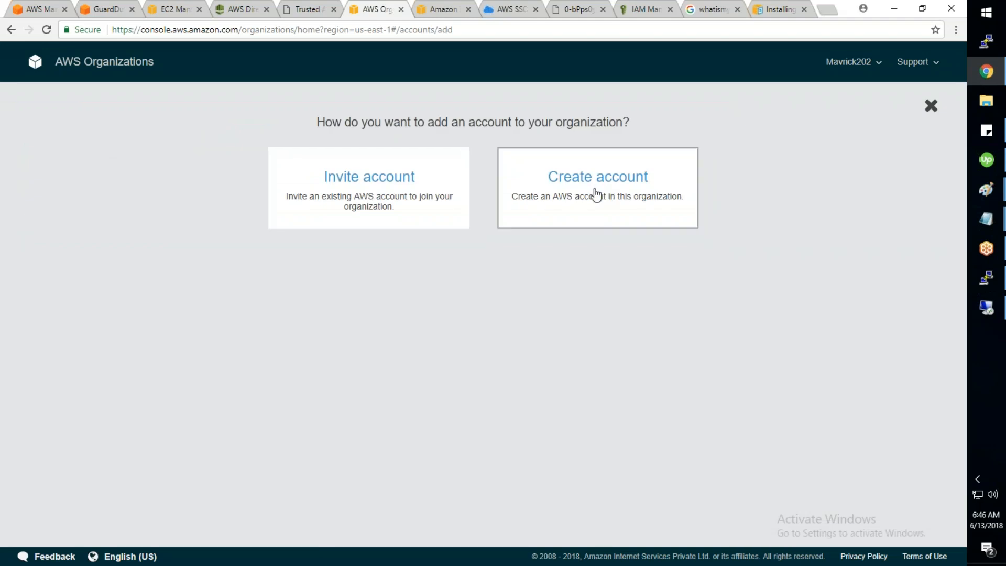
{"action": "left_click", "coordinate": [376, 190]}
{"action": "left_click", "coordinate": [606, 554]}
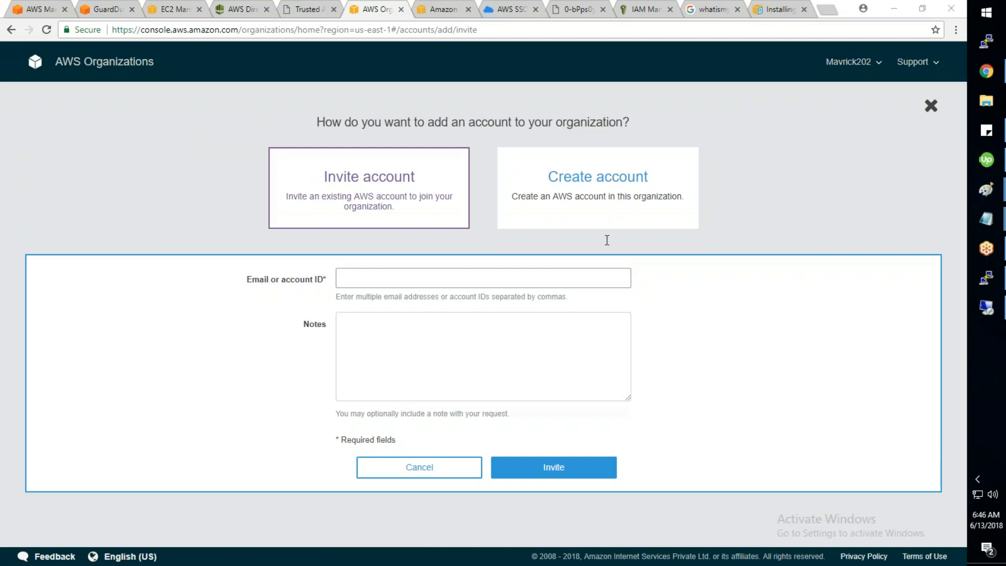
{"action": "left_click", "coordinate": [417, 278]}
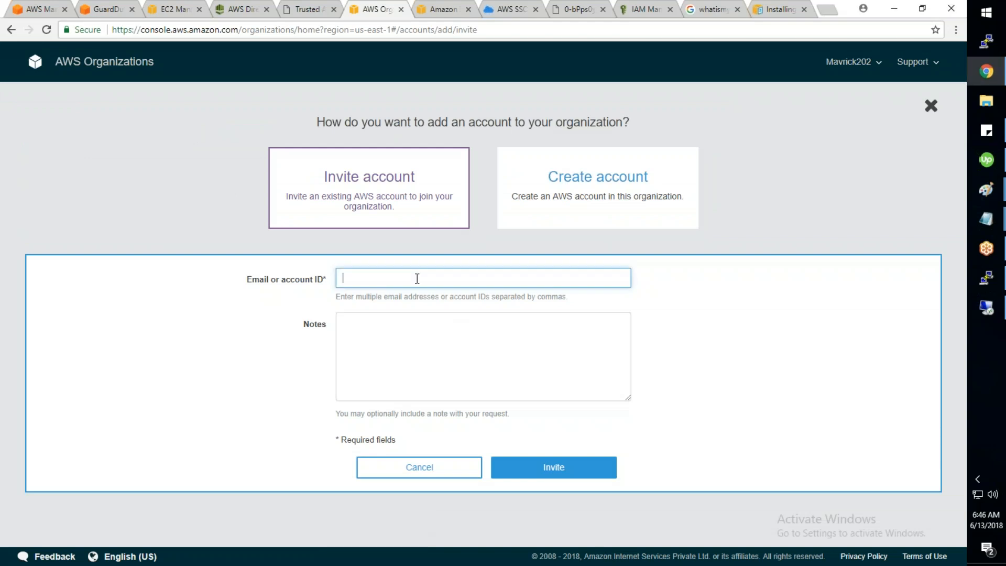
{"action": "key", "text": "ctrl+v"}
{"action": "type", "text": ","}
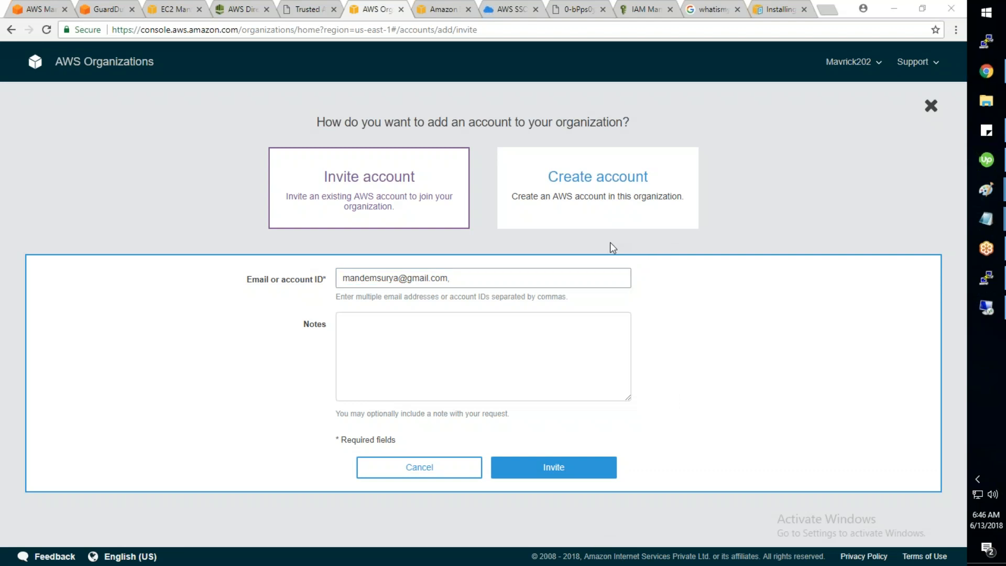
{"action": "left_click", "coordinate": [479, 280]}
{"action": "key", "text": "ctrl+v"}
Step: Add the note 'From Mgmt Account' and send both invitations
{"action": "left_click", "coordinate": [410, 341]}
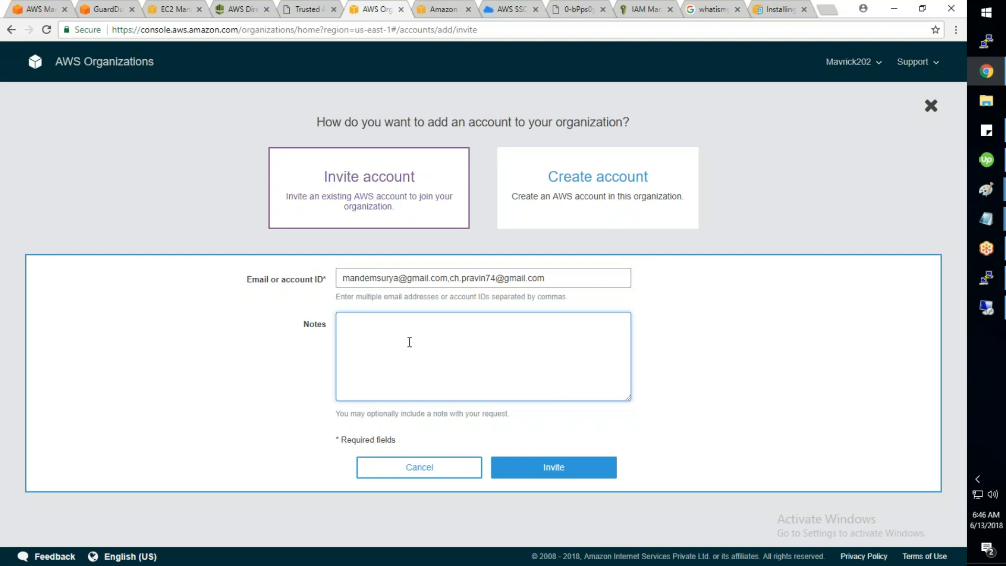
{"action": "type", "text": "From Mgmt Account"}
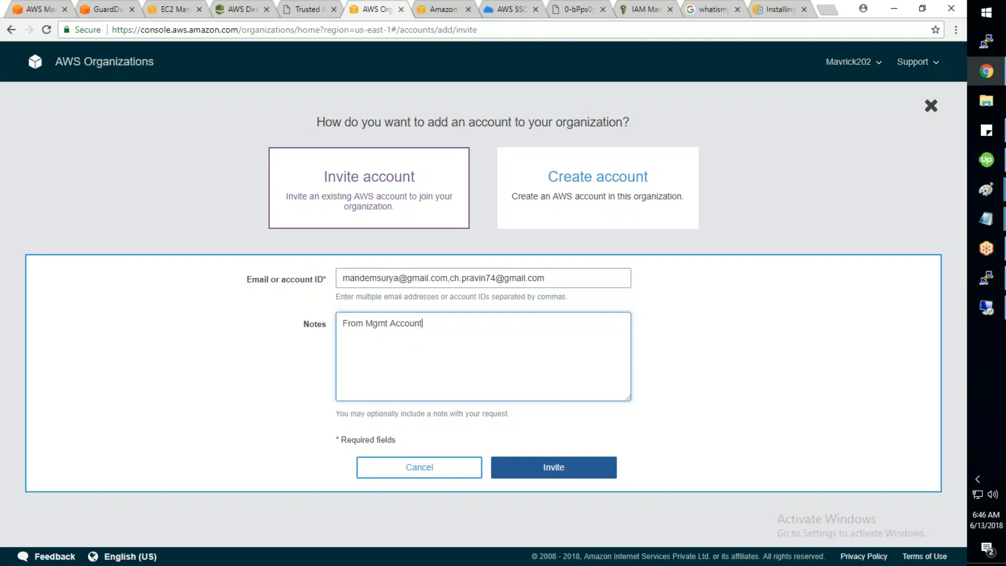
{"action": "left_click", "coordinate": [559, 473]}
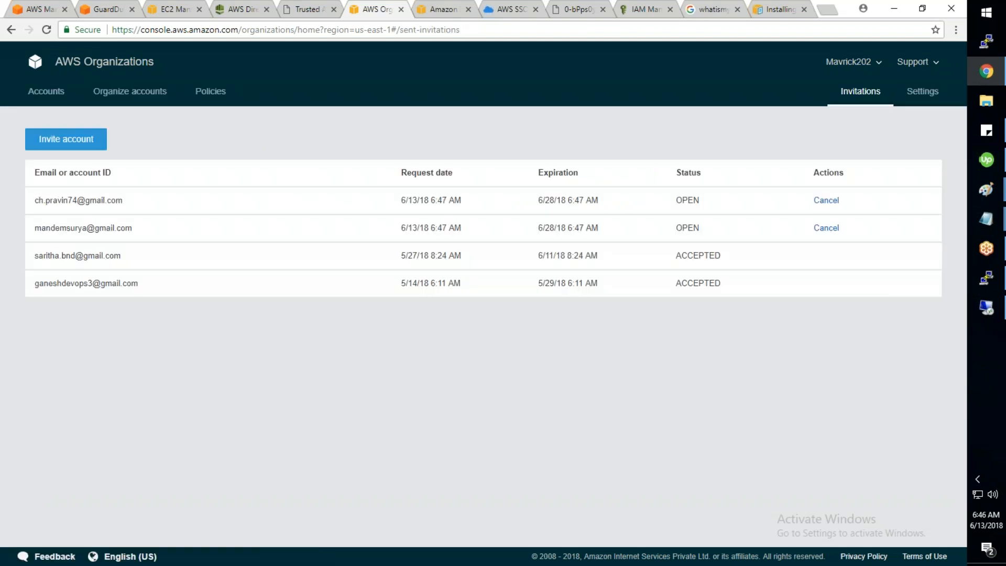
Step: Return to the Organizations Accounts list showing the two member accounts, DemoAccount suspended
{"action": "left_click", "coordinate": [670, 7]}
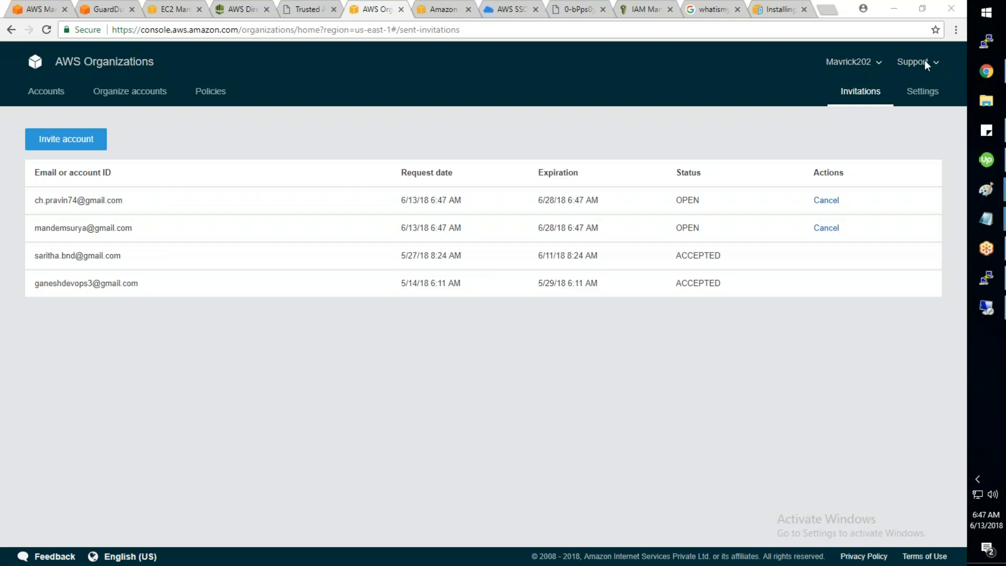
{"action": "left_click", "coordinate": [162, 260]}
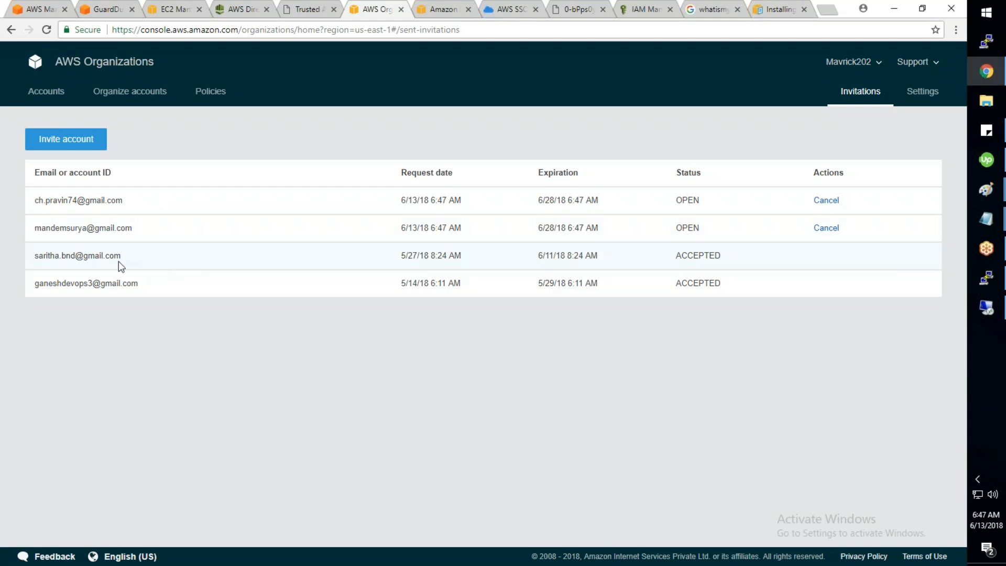
{"action": "left_click", "coordinate": [47, 93]}
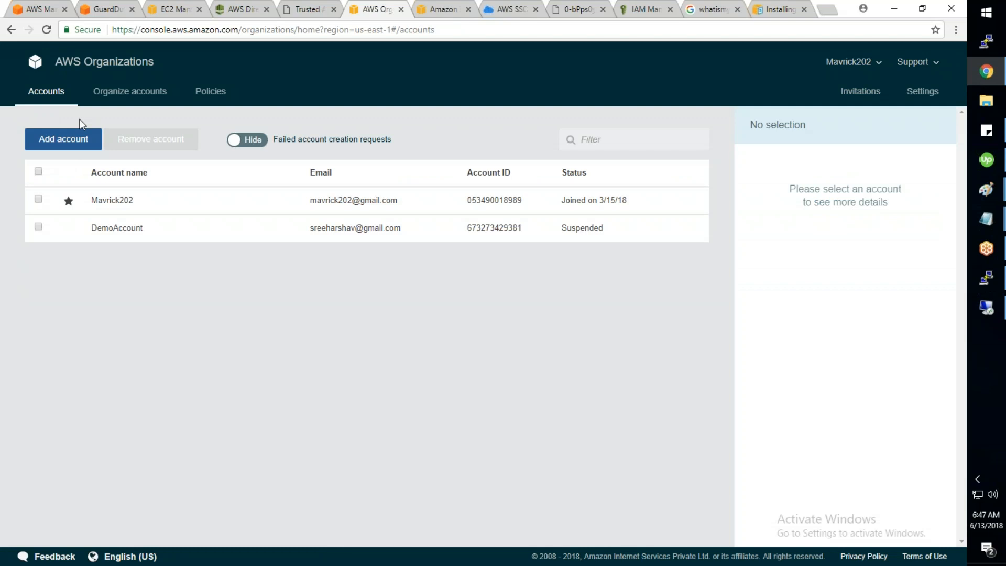
{"action": "left_click", "coordinate": [114, 97]}
{"action": "left_click", "coordinate": [203, 96]}
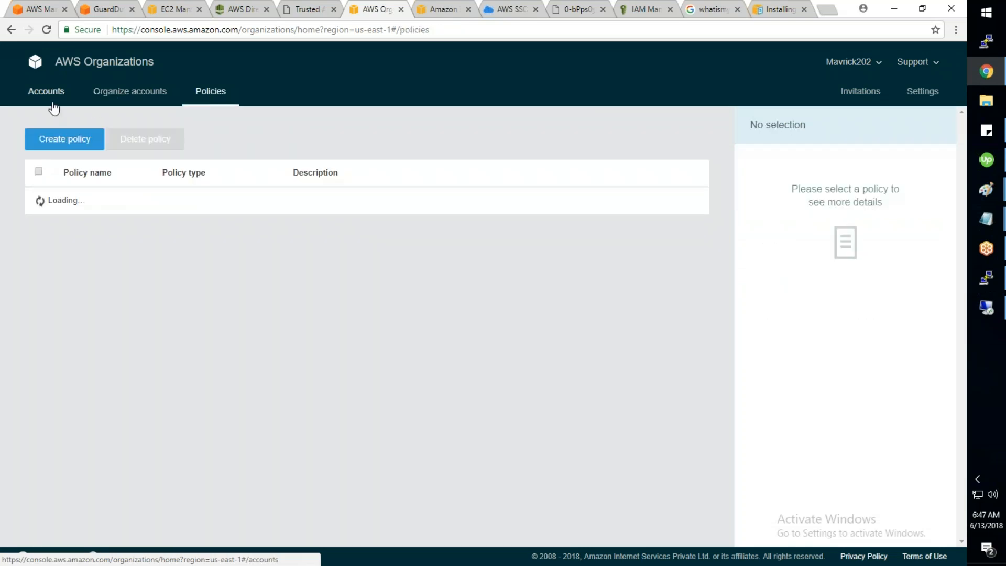
{"action": "left_click", "coordinate": [52, 103]}
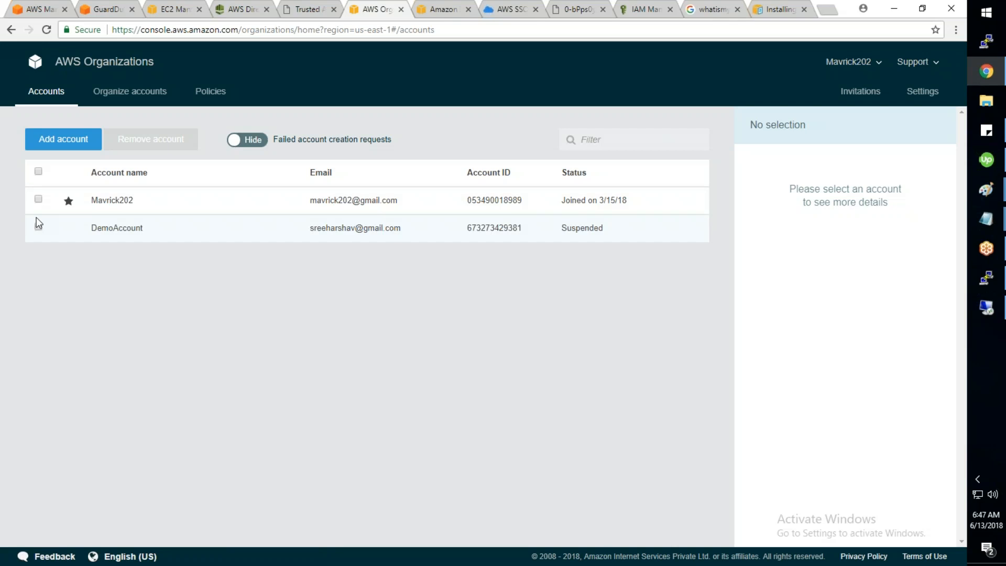
{"action": "left_click", "coordinate": [259, 147]}
{"action": "left_click", "coordinate": [234, 148]}
{"action": "left_click", "coordinate": [138, 97]}
{"action": "left_click", "coordinate": [57, 97]}
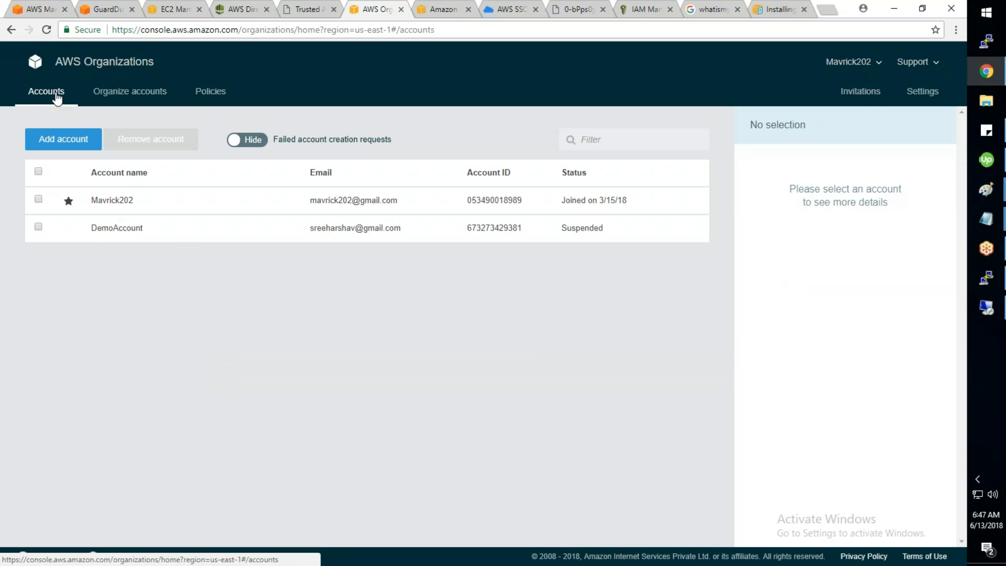
{"action": "left_click", "coordinate": [51, 146]}
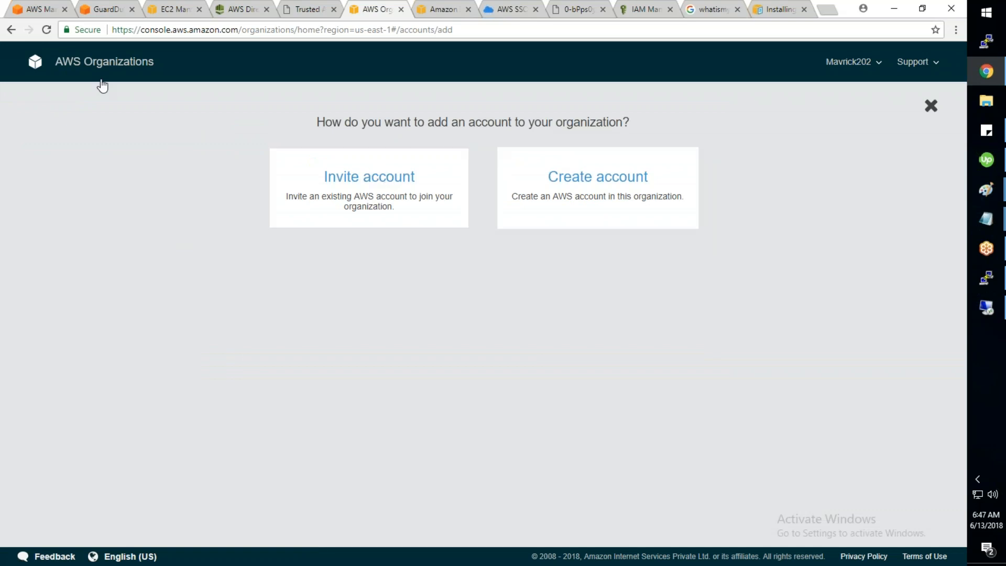
{"action": "left_click", "coordinate": [937, 110]}
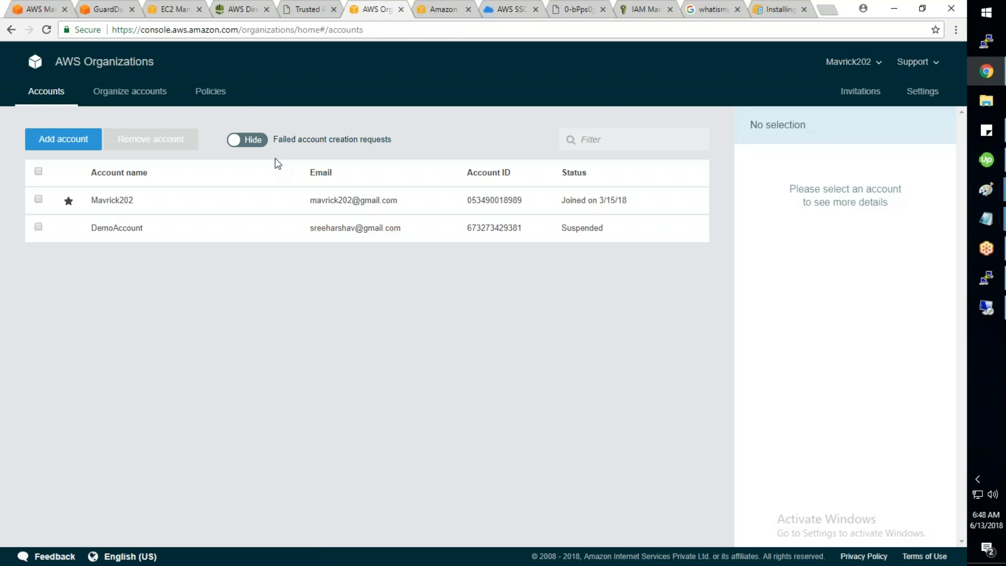
{"action": "left_click", "coordinate": [47, 30]}
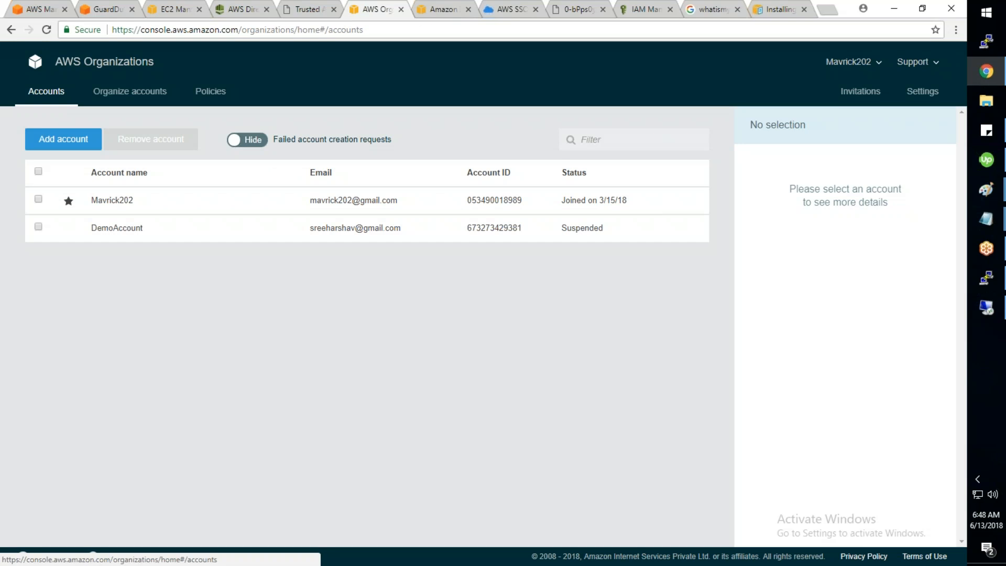
{"action": "left_click", "coordinate": [102, 101]}
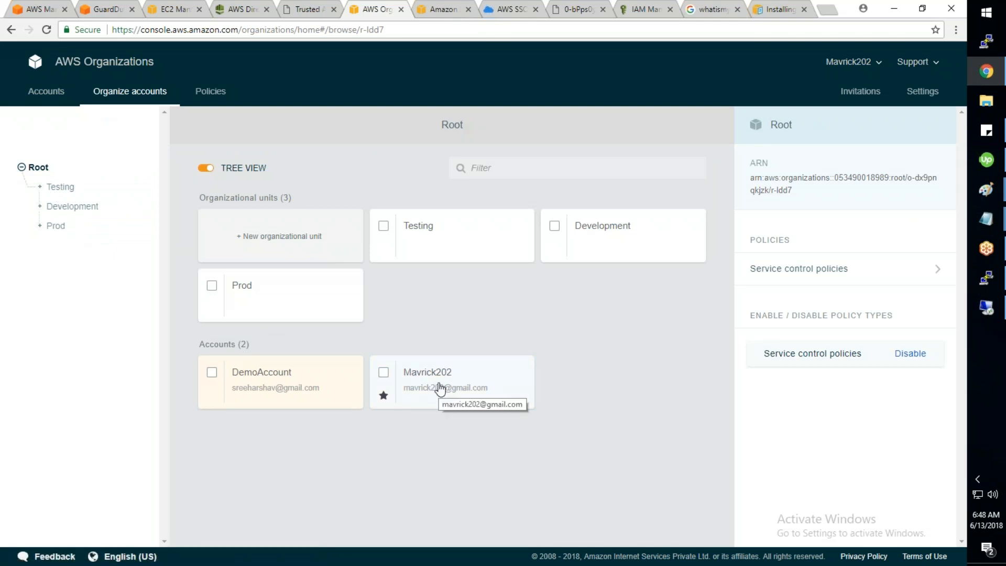
{"action": "left_click", "coordinate": [210, 90]}
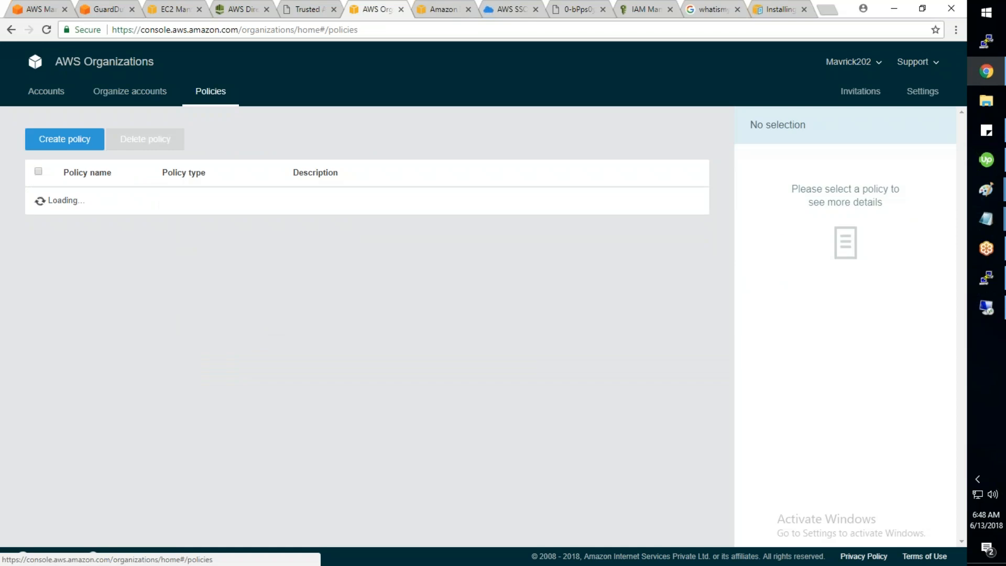
{"action": "left_click", "coordinate": [127, 94]}
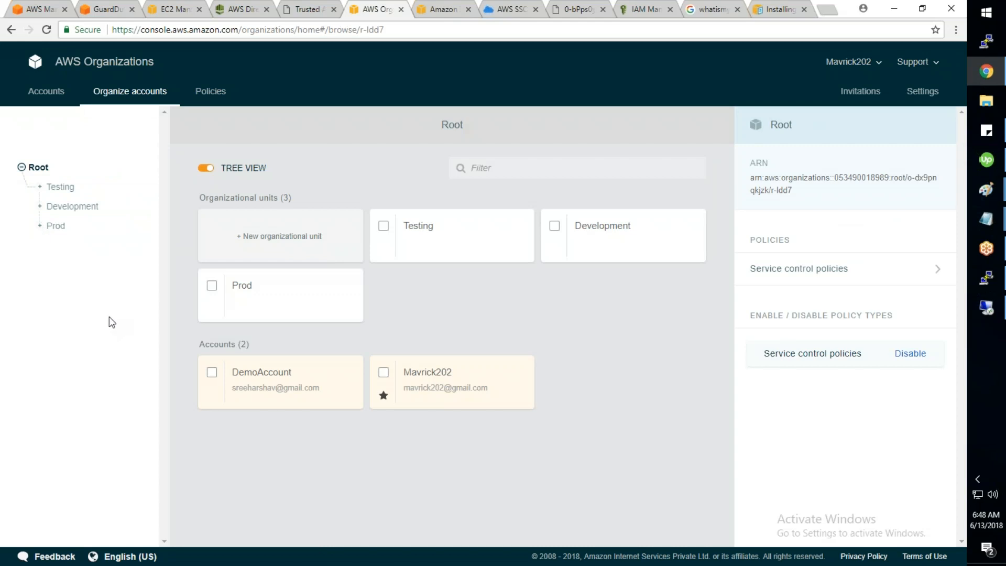
{"action": "left_click", "coordinate": [50, 98]}
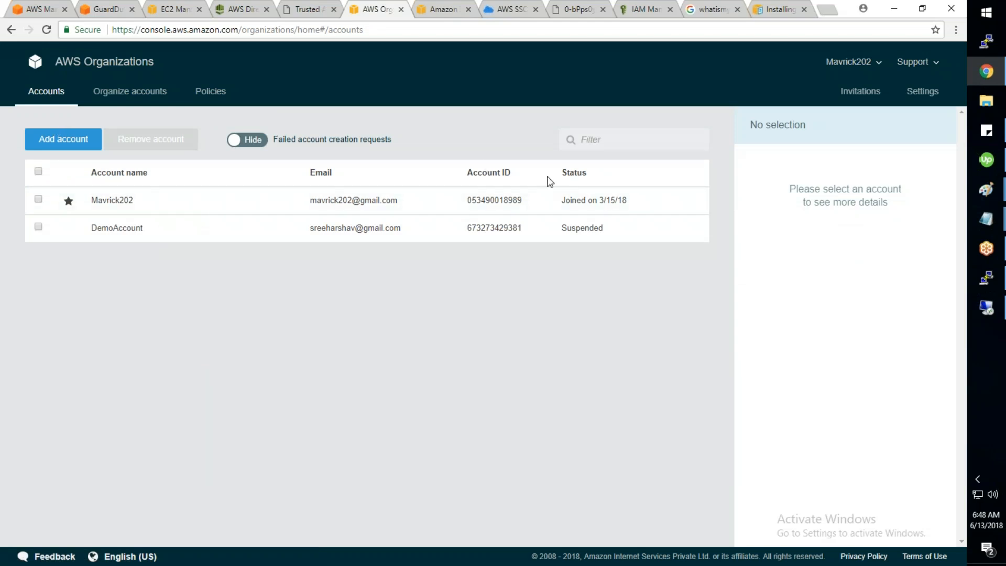
Step: Open the Invite account form and cancel it without inviting anyone
{"action": "left_click", "coordinate": [64, 139]}
{"action": "left_click", "coordinate": [392, 188]}
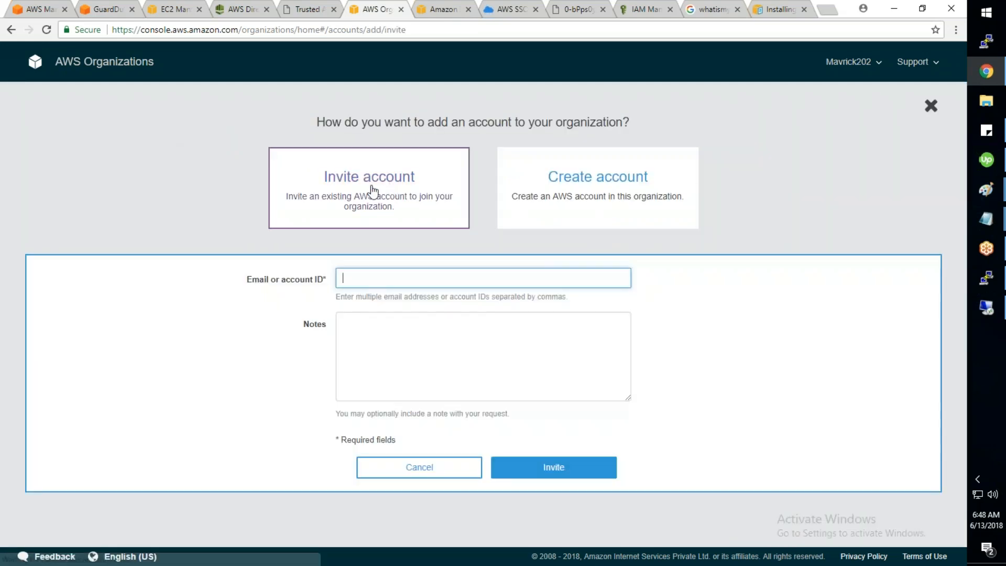
{"action": "left_click", "coordinate": [425, 472]}
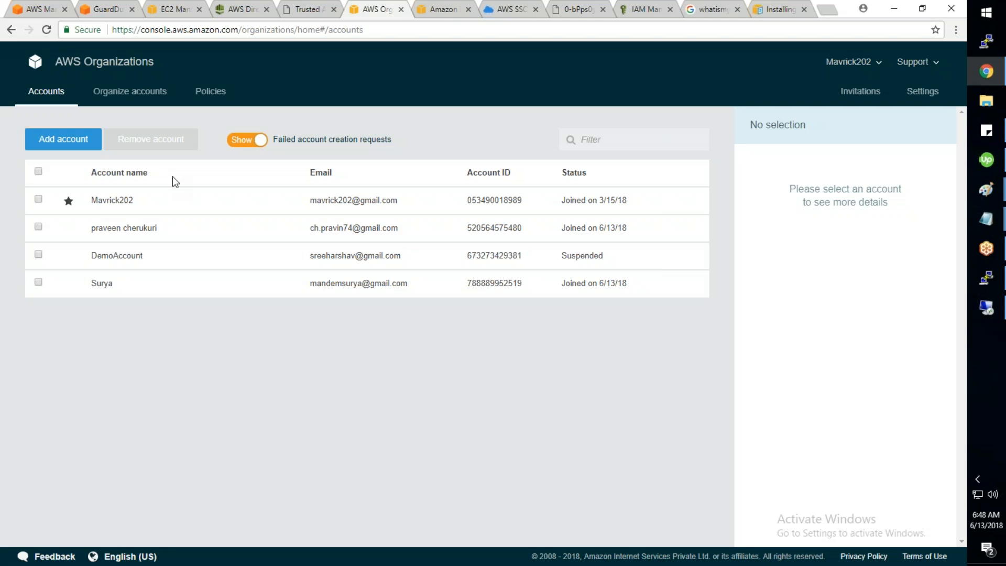
Step: Toggle the failed account creation requests switch and view the member accounts list
{"action": "left_click", "coordinate": [262, 139]}
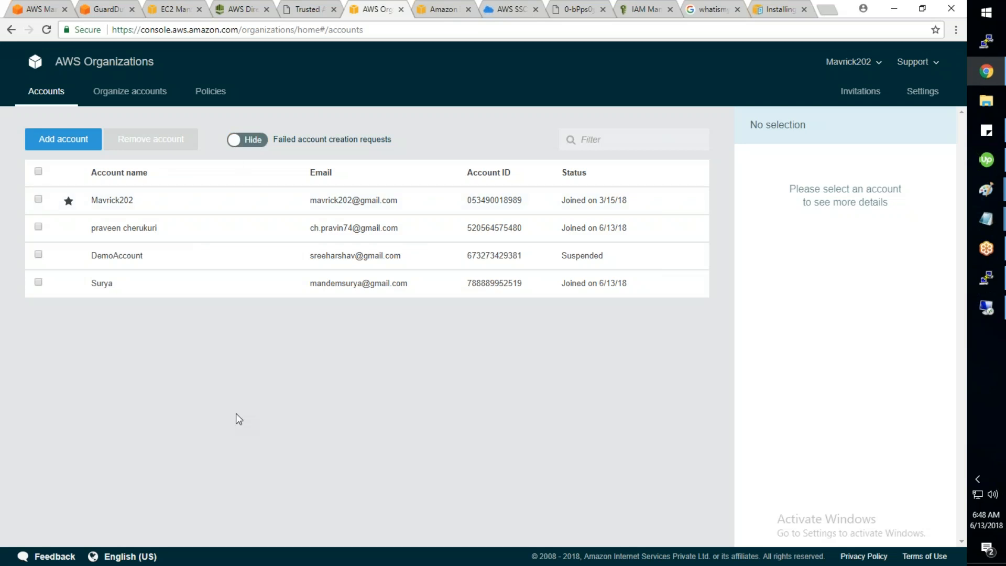
{"action": "left_click", "coordinate": [258, 140]}
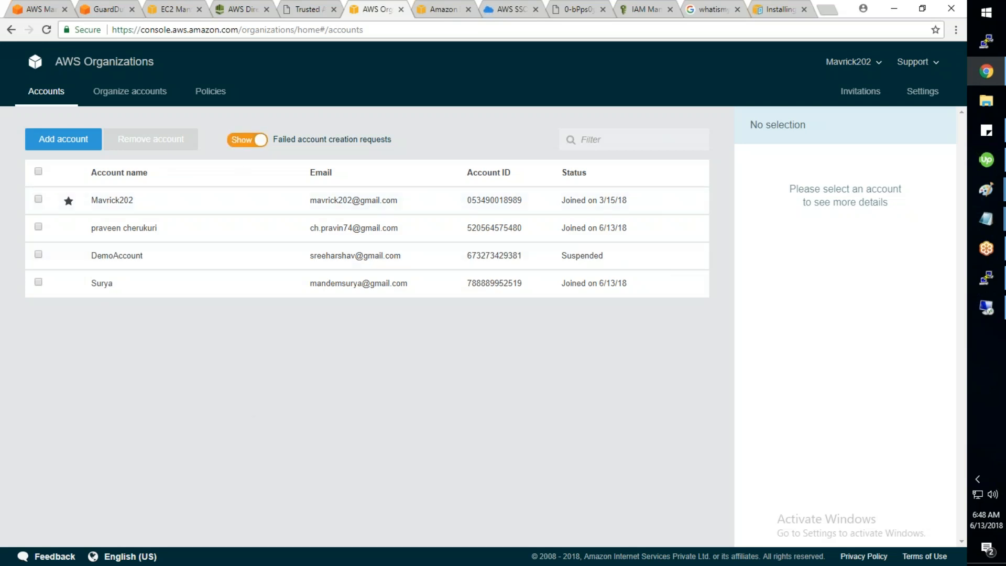
{"action": "left_click", "coordinate": [241, 141]}
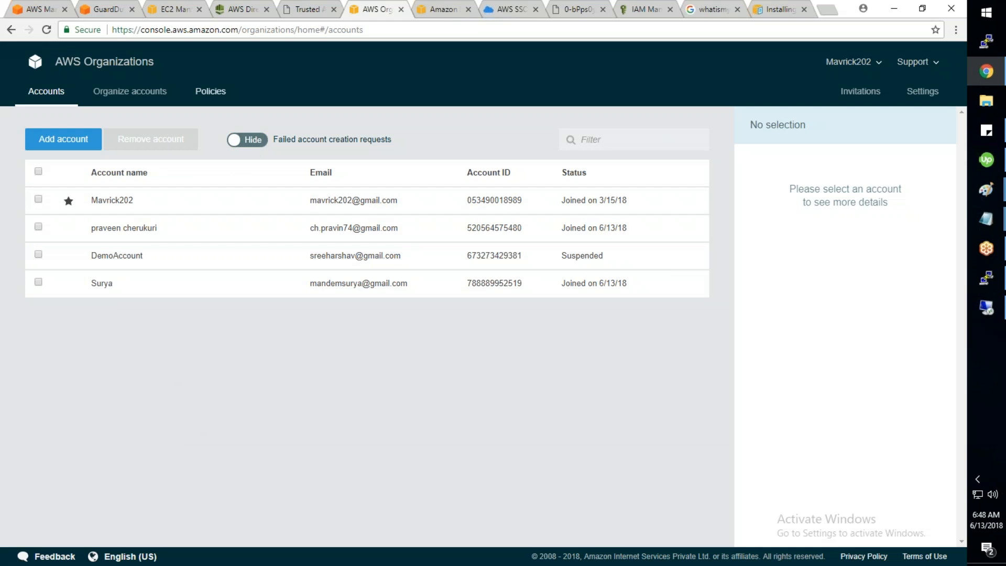
{"action": "left_click", "coordinate": [143, 92]}
{"action": "left_click", "coordinate": [46, 92]}
Step: Create a new organizational unit named QA under Root in Organize accounts
{"action": "left_click", "coordinate": [152, 103]}
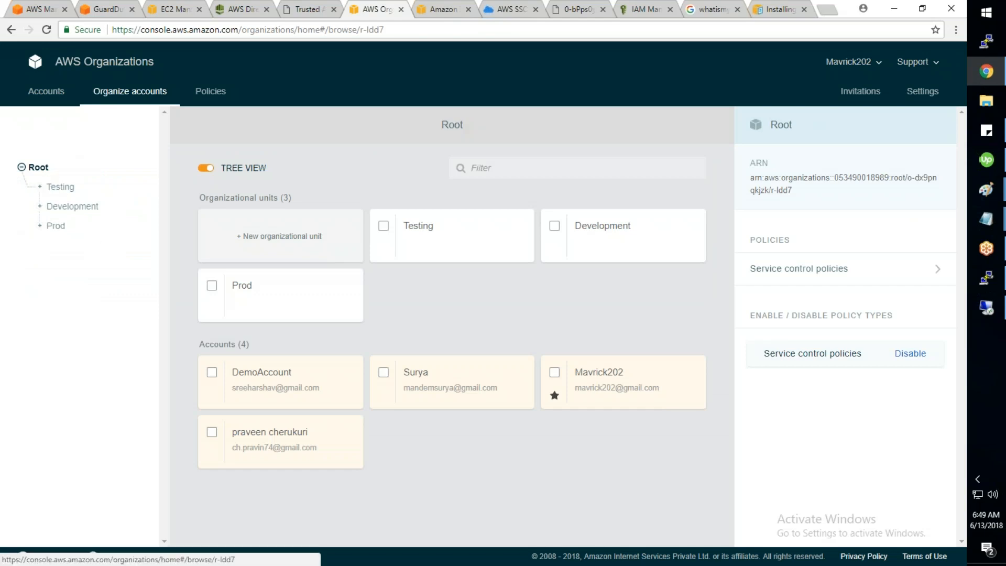
{"action": "left_click", "coordinate": [271, 240]}
{"action": "type", "text": "QA"}
{"action": "left_click", "coordinate": [420, 245]}
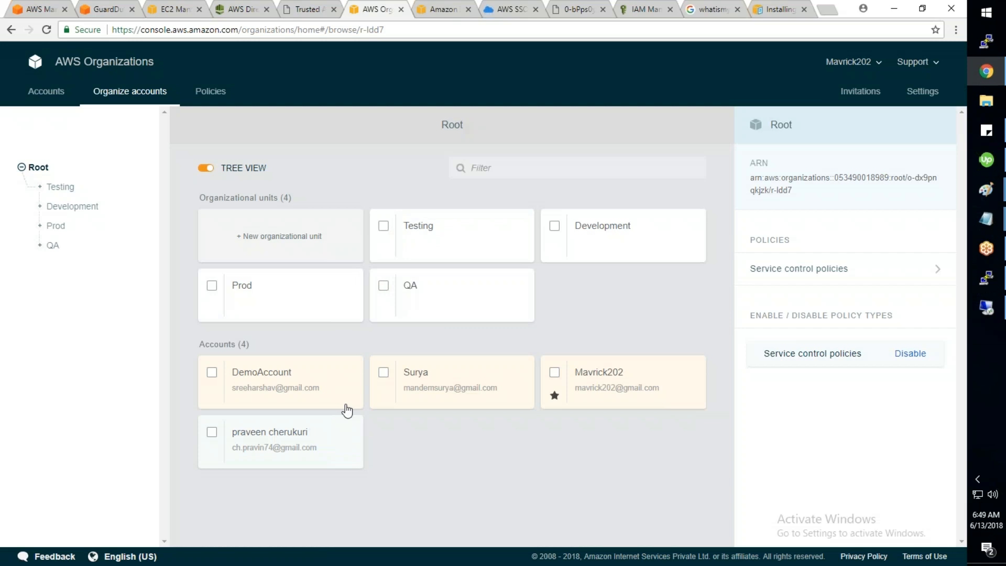
{"action": "left_click", "coordinate": [384, 373]}
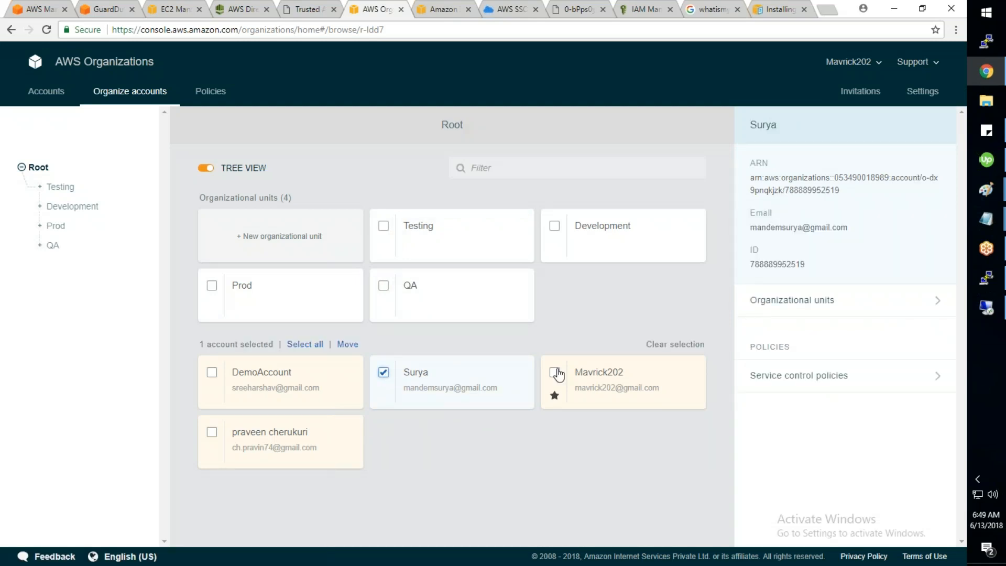
Step: Move one newly joined account into the Testing OU and the other into Prod
{"action": "left_click", "coordinate": [796, 301]}
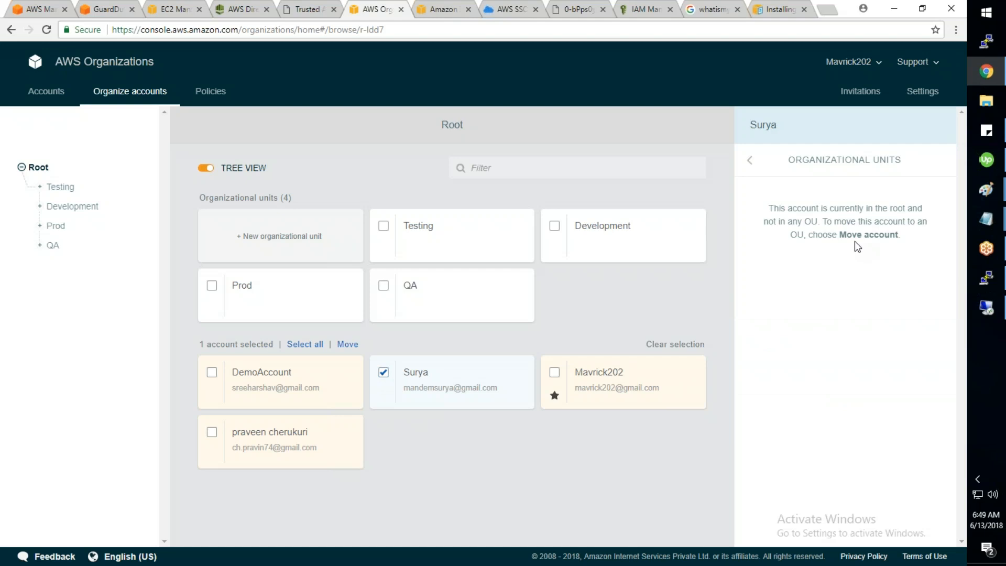
{"action": "left_click", "coordinate": [348, 345]}
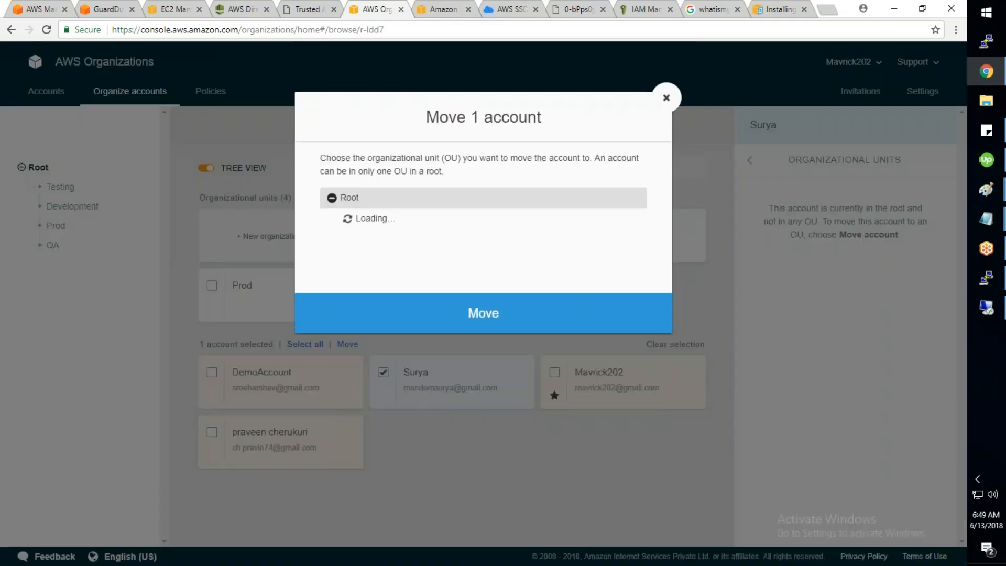
{"action": "left_click", "coordinate": [366, 223]}
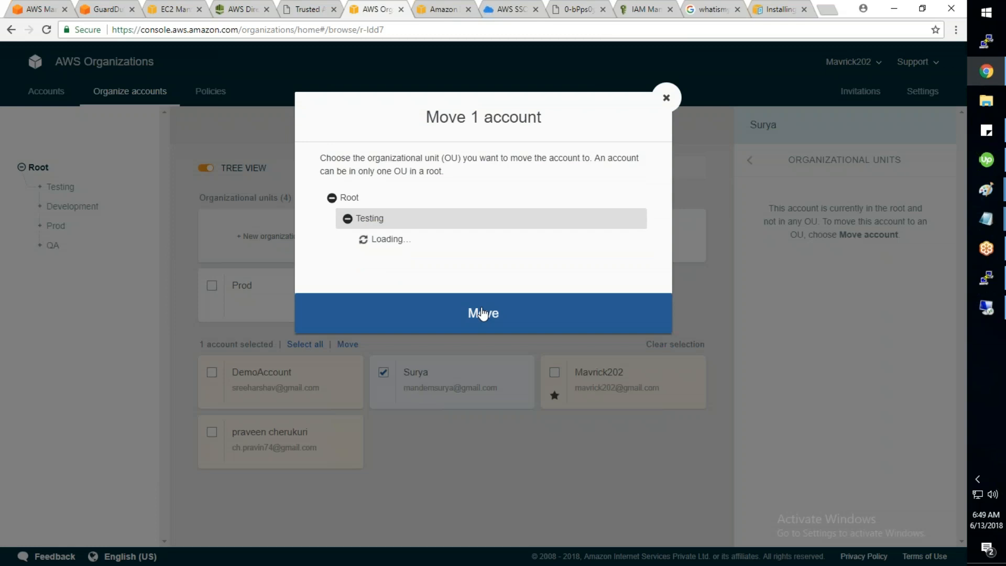
{"action": "left_click", "coordinate": [494, 320]}
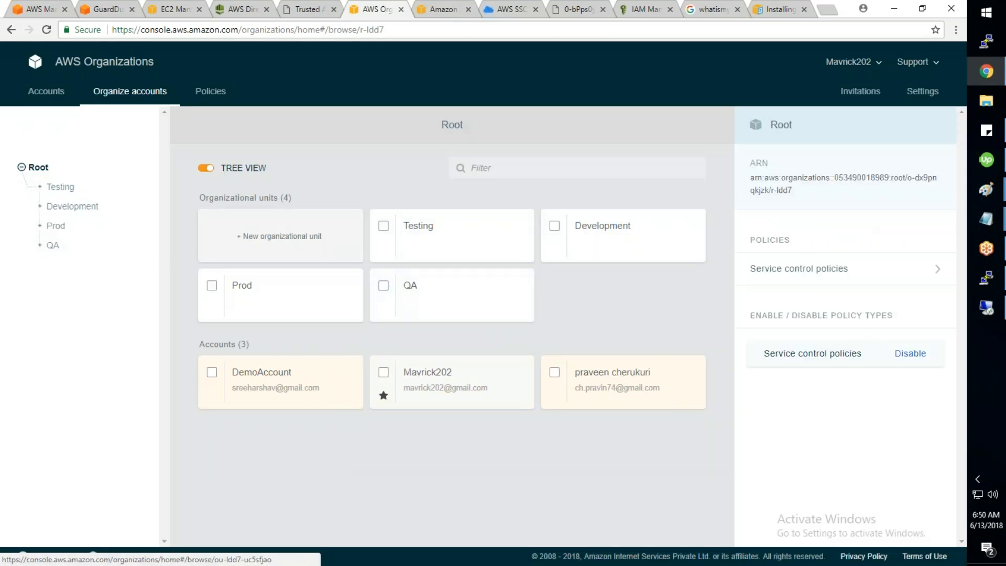
{"action": "left_click", "coordinate": [554, 372]}
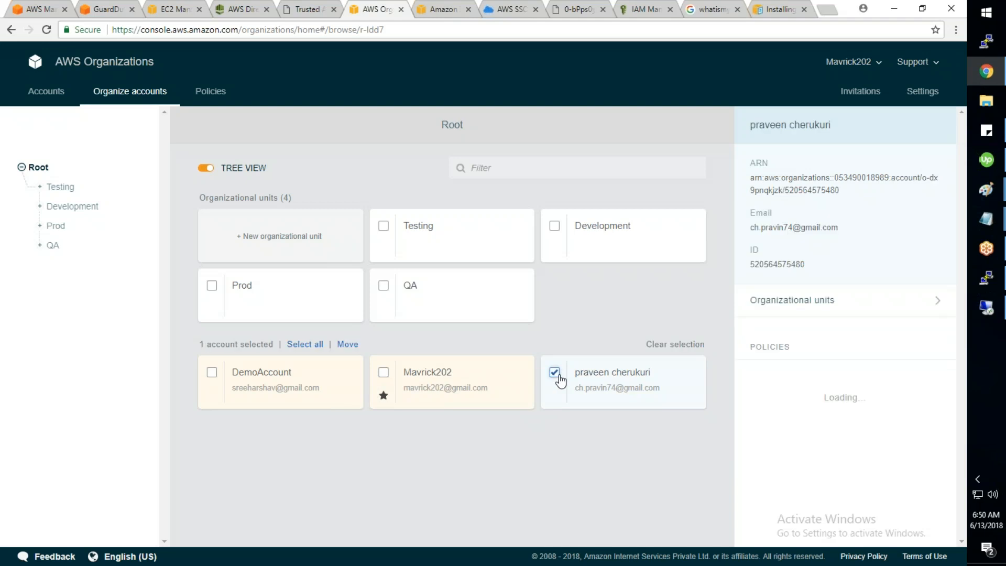
{"action": "left_click", "coordinate": [343, 346]}
{"action": "left_click", "coordinate": [348, 287]}
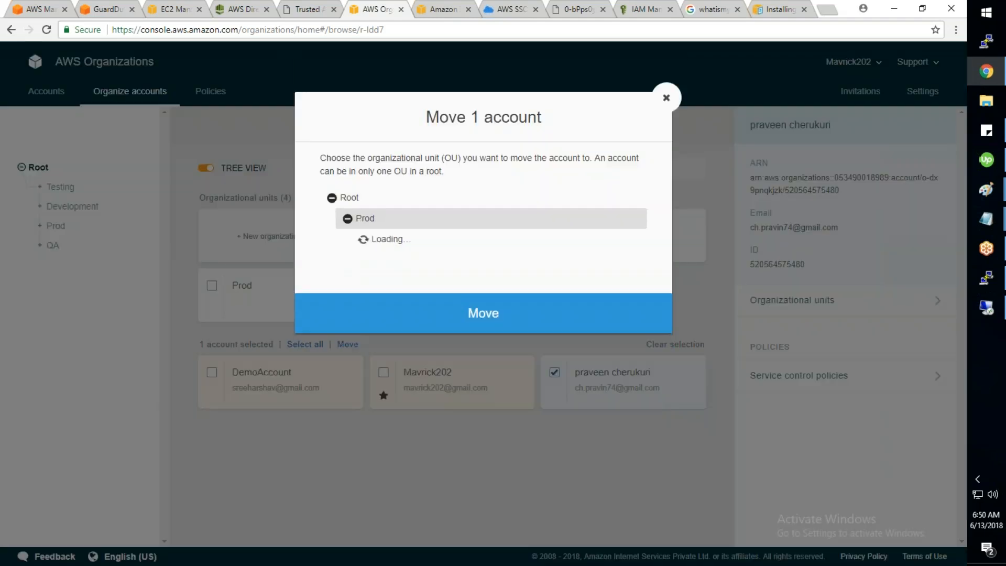
{"action": "left_click", "coordinate": [487, 321]}
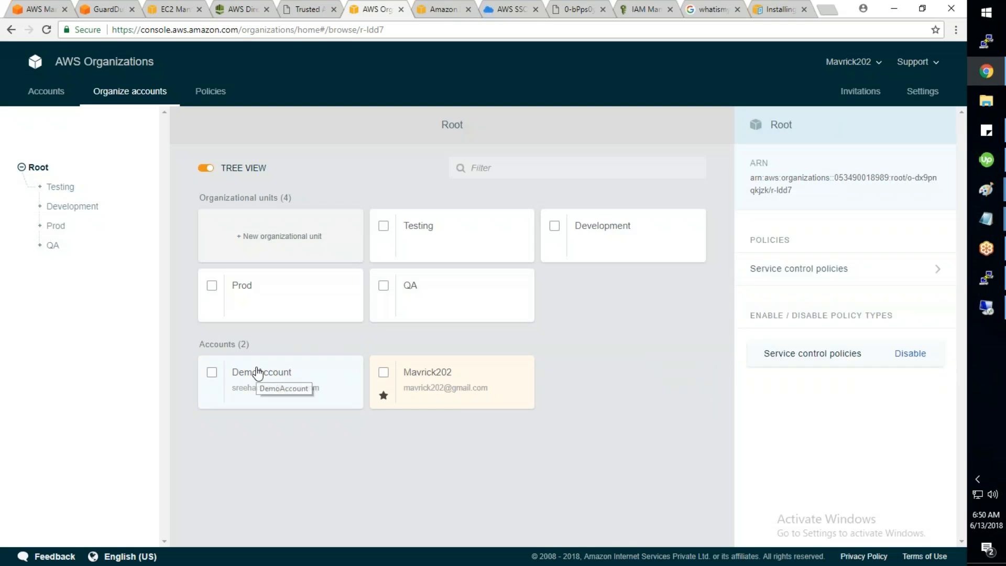
Step: Verify that the Testing and Prod OUs each contain one account
{"action": "left_click", "coordinate": [56, 188]}
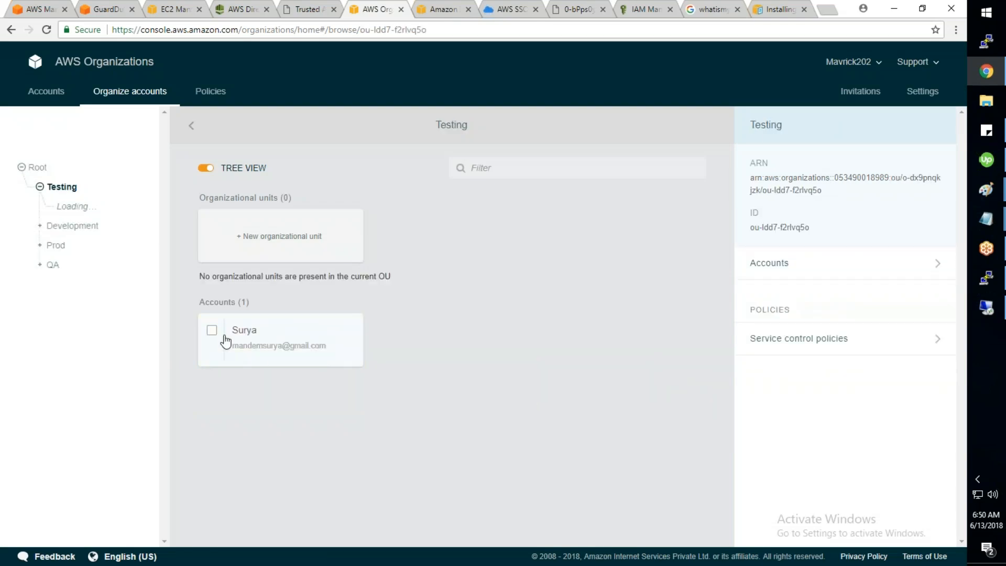
{"action": "left_click", "coordinate": [56, 225]}
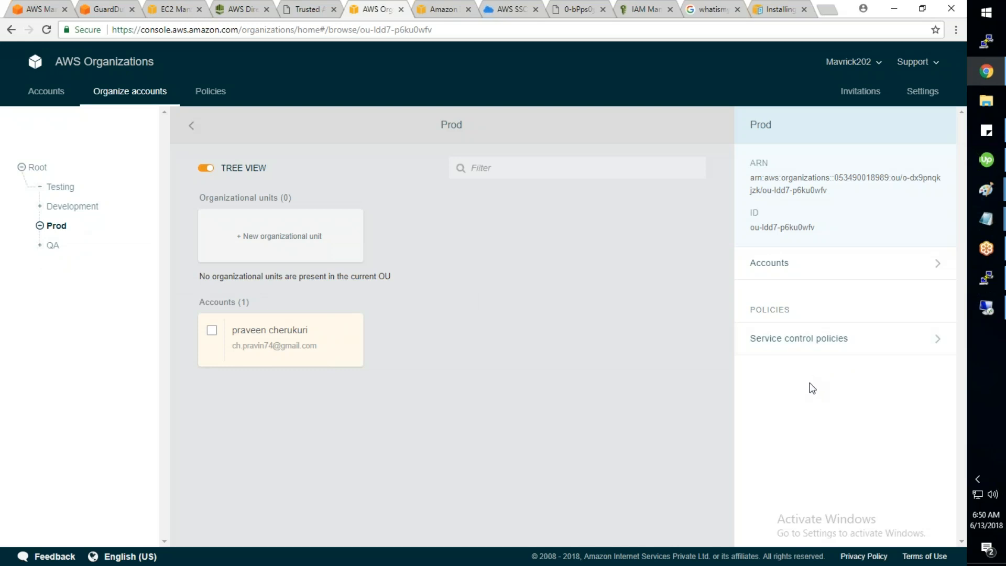
{"action": "left_click", "coordinate": [210, 93]}
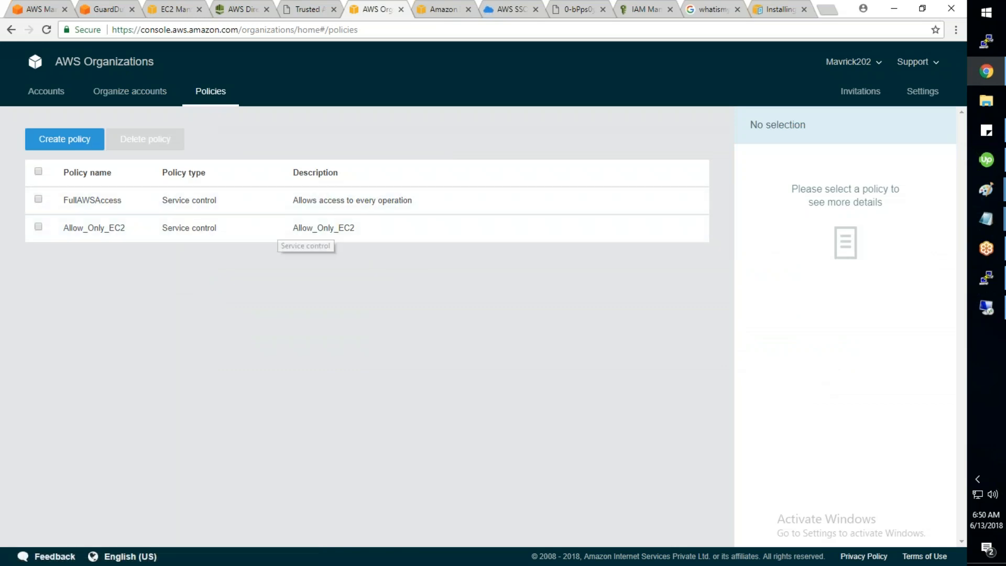
Step: Start a new service control policy, browse its services, cancel it, and return to Accounts
{"action": "left_click_drag", "start_coordinate": [368, 231], "coordinate": [297, 234]}
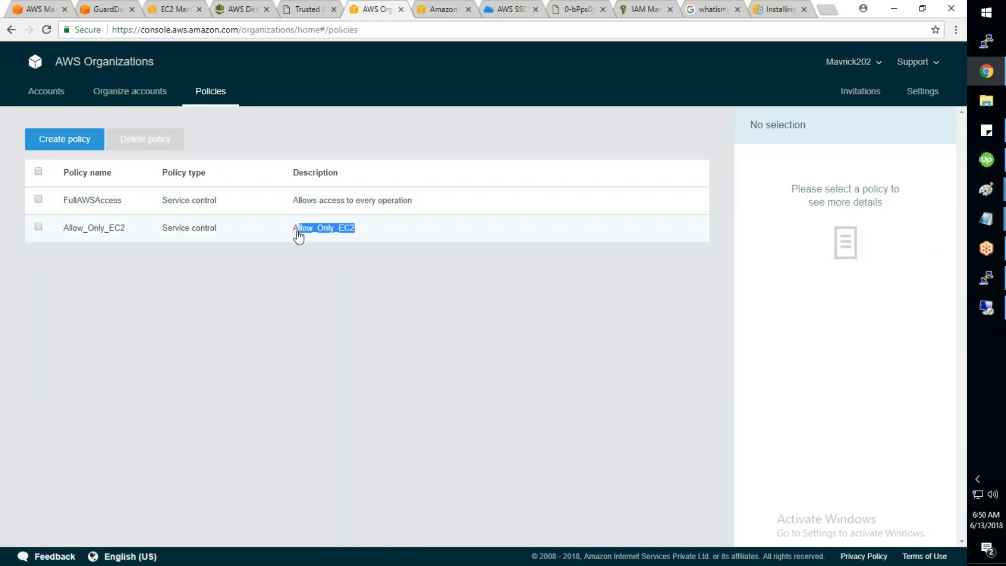
{"action": "left_click", "coordinate": [289, 236]}
{"action": "left_click", "coordinate": [61, 145]}
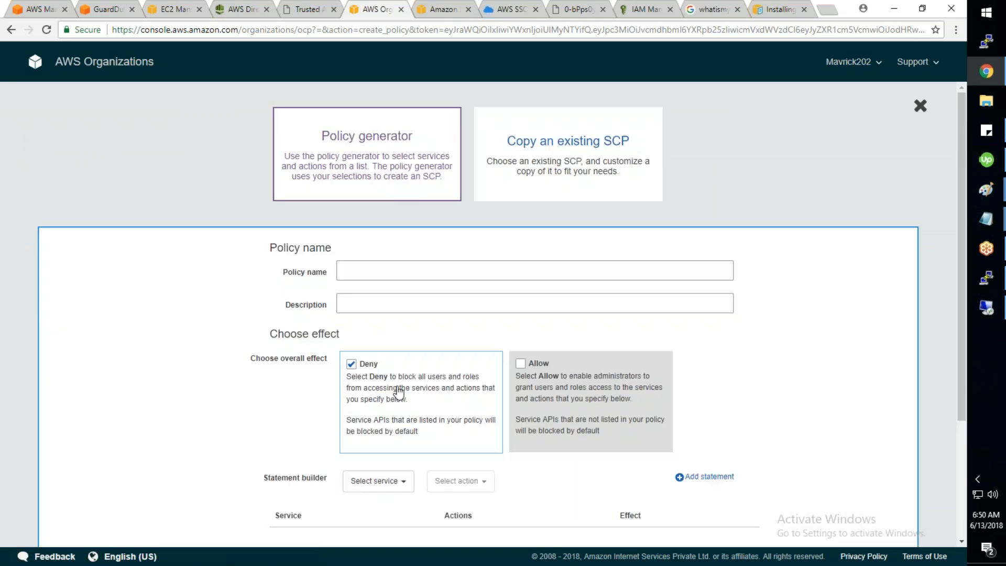
{"action": "scroll", "coordinate": [396, 386], "scroll_direction": "down", "scroll_amount": 3}
{"action": "scroll", "coordinate": [398, 393], "scroll_direction": "down", "scroll_amount": 1}
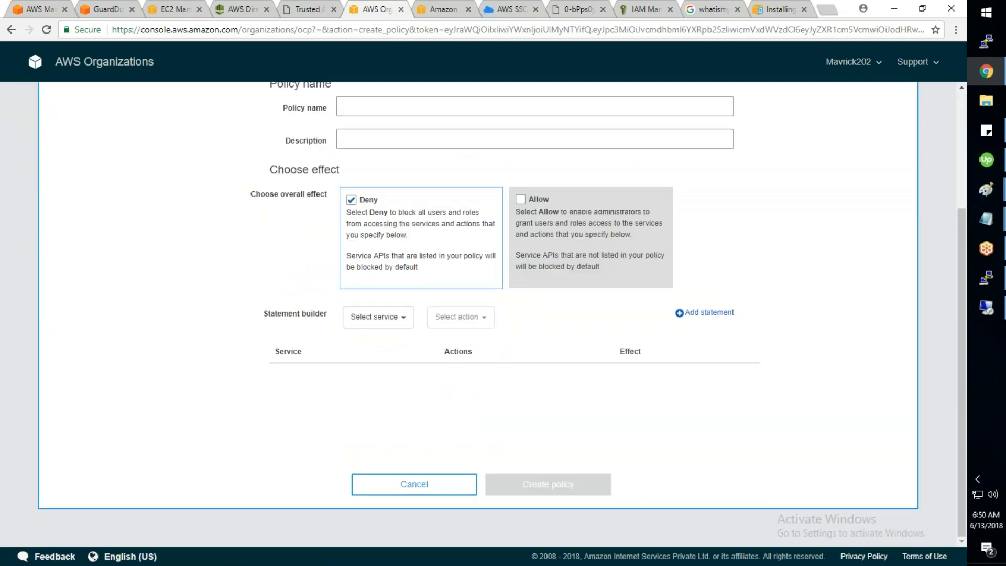
{"action": "left_click", "coordinate": [376, 317]}
{"action": "scroll", "coordinate": [409, 411], "scroll_direction": "down", "scroll_amount": 5}
{"action": "left_click", "coordinate": [432, 487]}
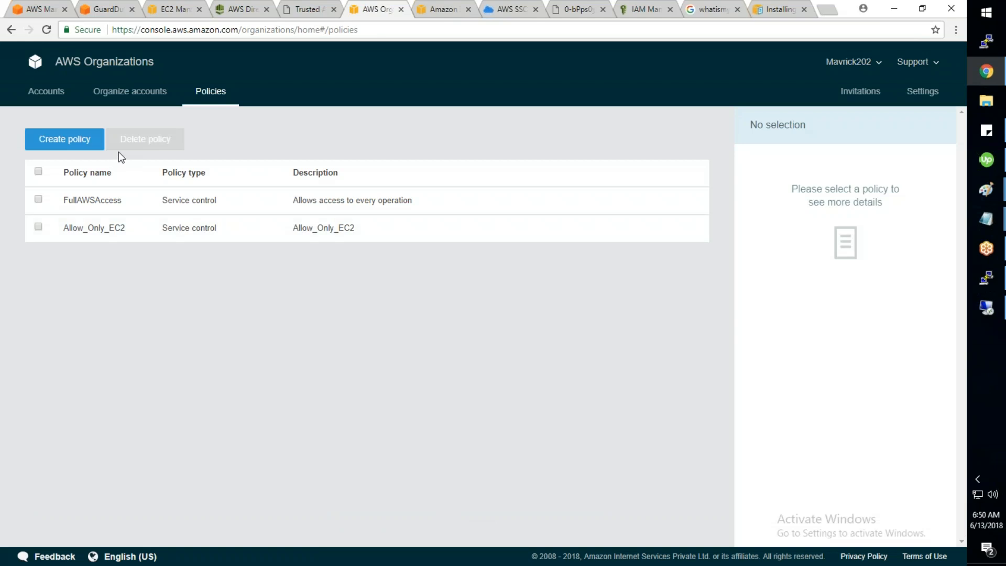
{"action": "left_click", "coordinate": [128, 95]}
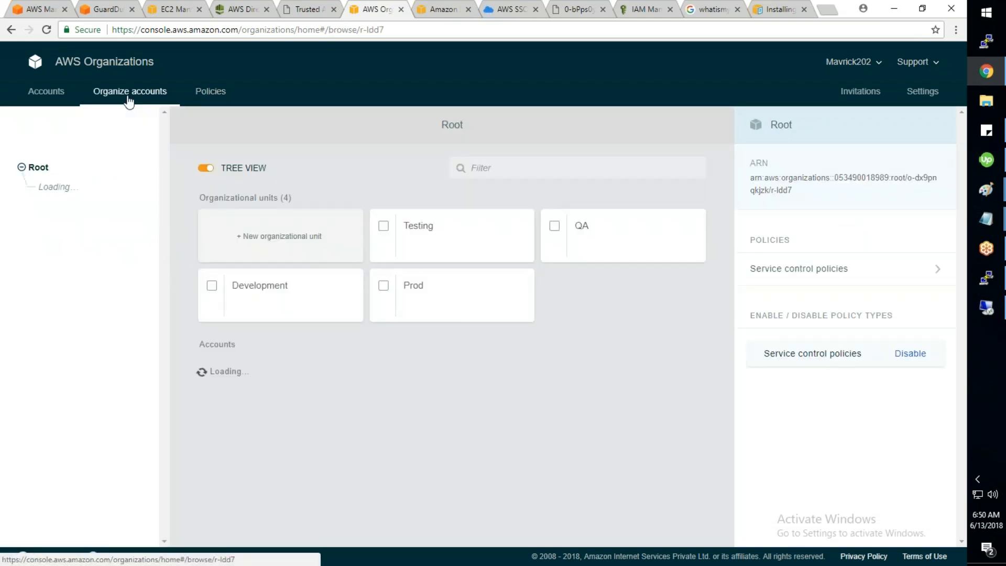
{"action": "left_click", "coordinate": [60, 100]}
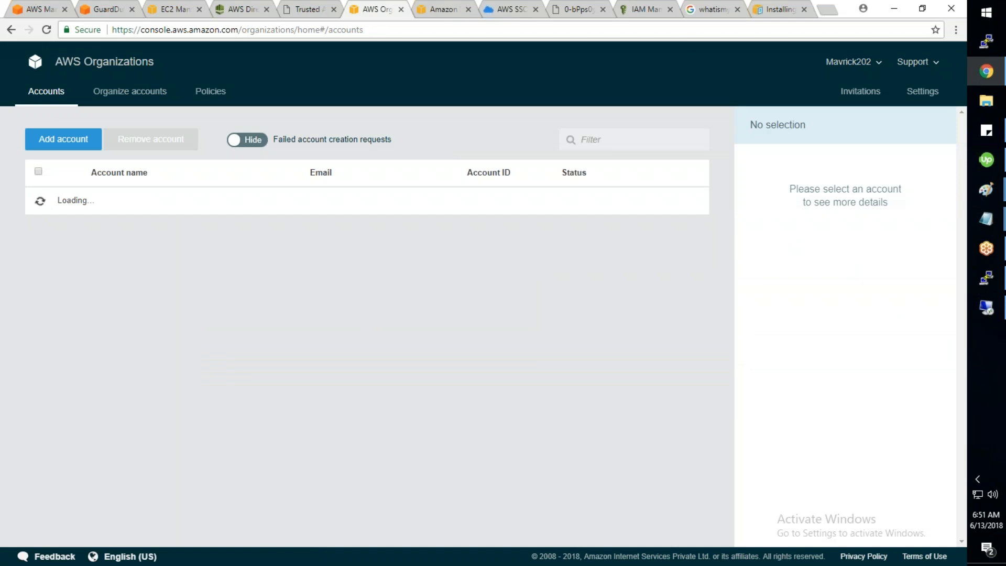
Step: Refresh the directory page to confirm Microsoft AD is still Creating, then go to AWS Single Sign-On
{"action": "left_click", "coordinate": [243, 9]}
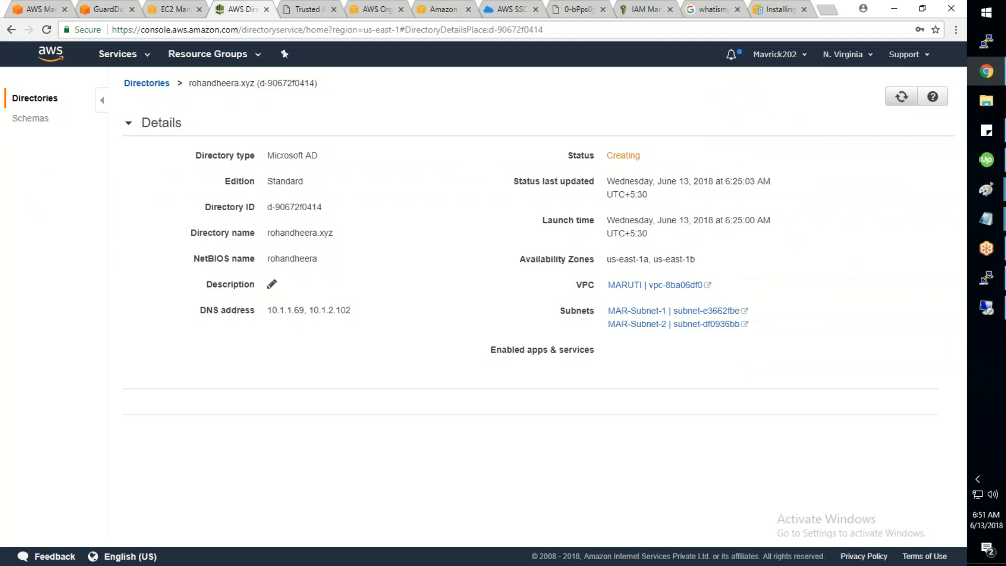
{"action": "left_click", "coordinate": [900, 102]}
{"action": "left_click", "coordinate": [309, 10]}
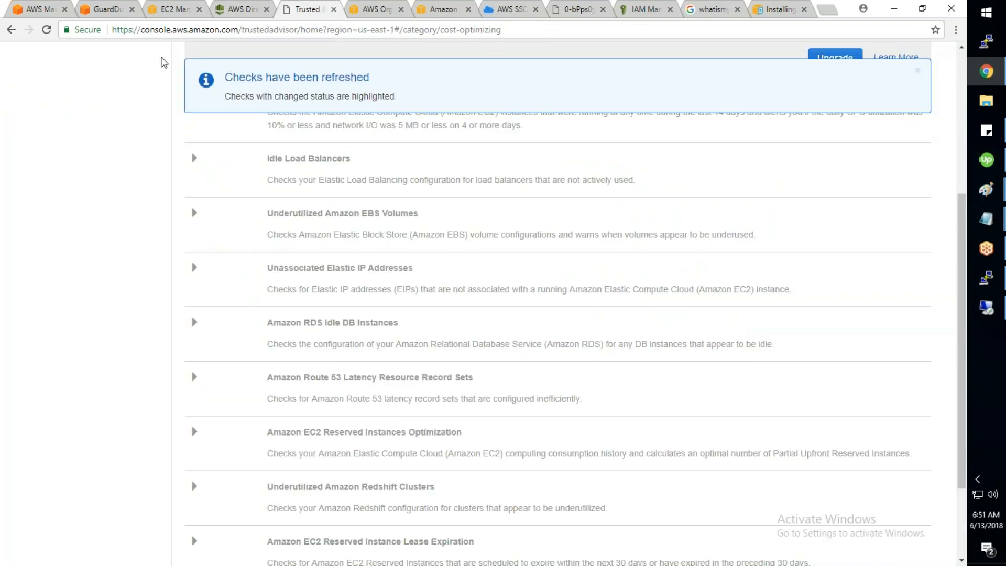
{"action": "scroll", "coordinate": [164, 62], "scroll_direction": "up", "scroll_amount": 5}
{"action": "left_click", "coordinate": [133, 58]}
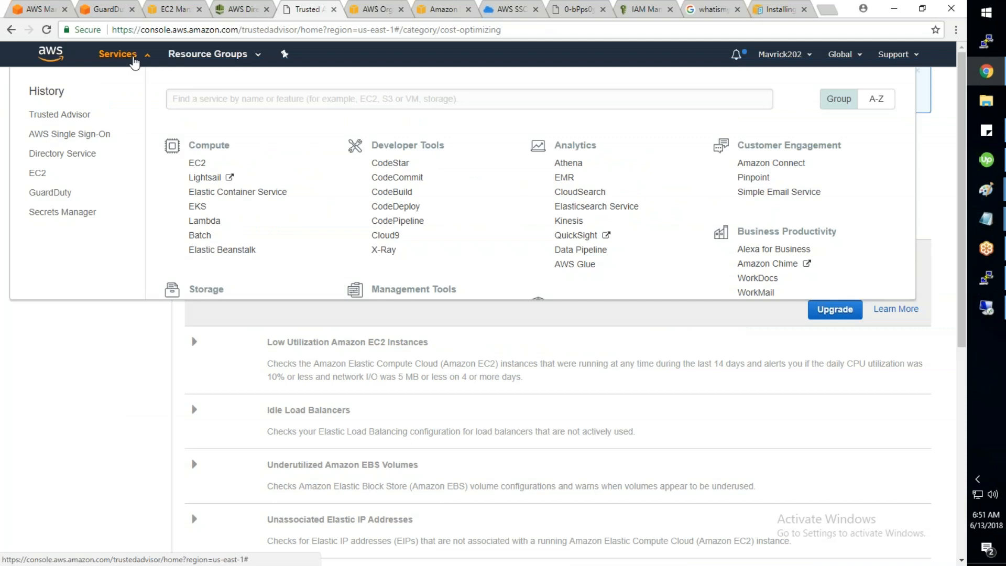
{"action": "left_click", "coordinate": [606, 413]}
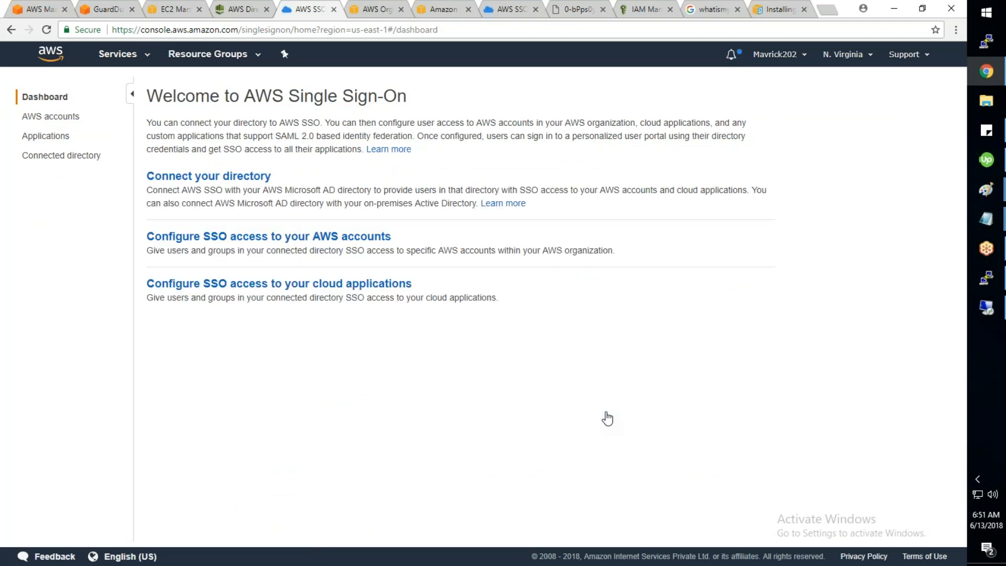
Step: Choose the Microsoft AD directory for AWS SSO and enter a user portal subdomain
{"action": "left_click", "coordinate": [178, 177]}
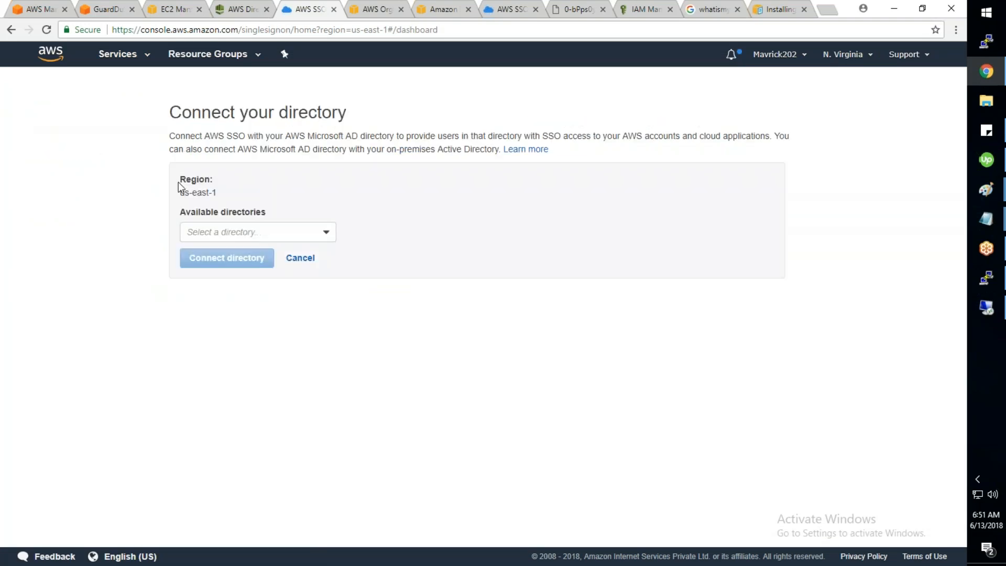
{"action": "left_click", "coordinate": [250, 234]}
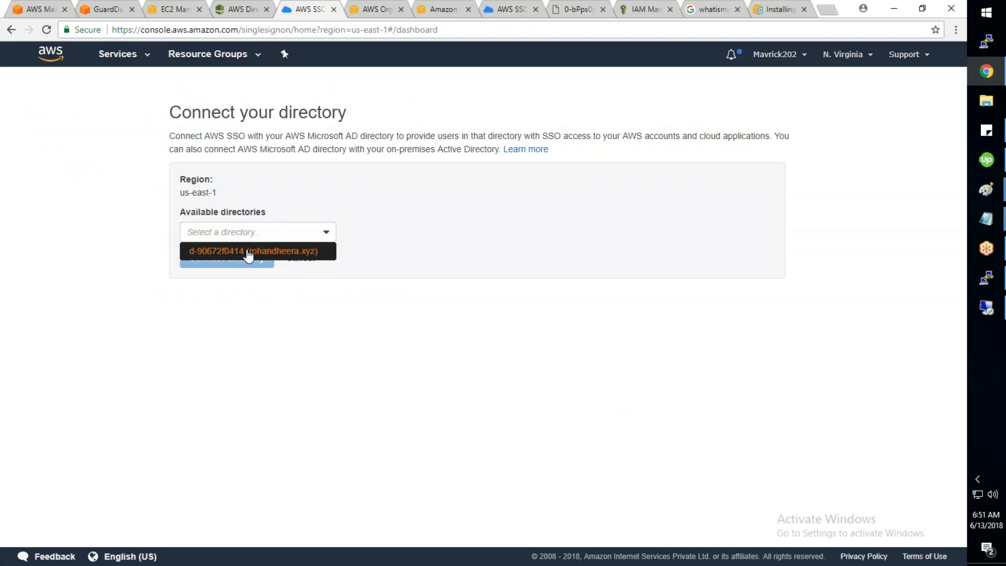
{"action": "left_click", "coordinate": [249, 251]}
{"action": "left_click", "coordinate": [248, 294]}
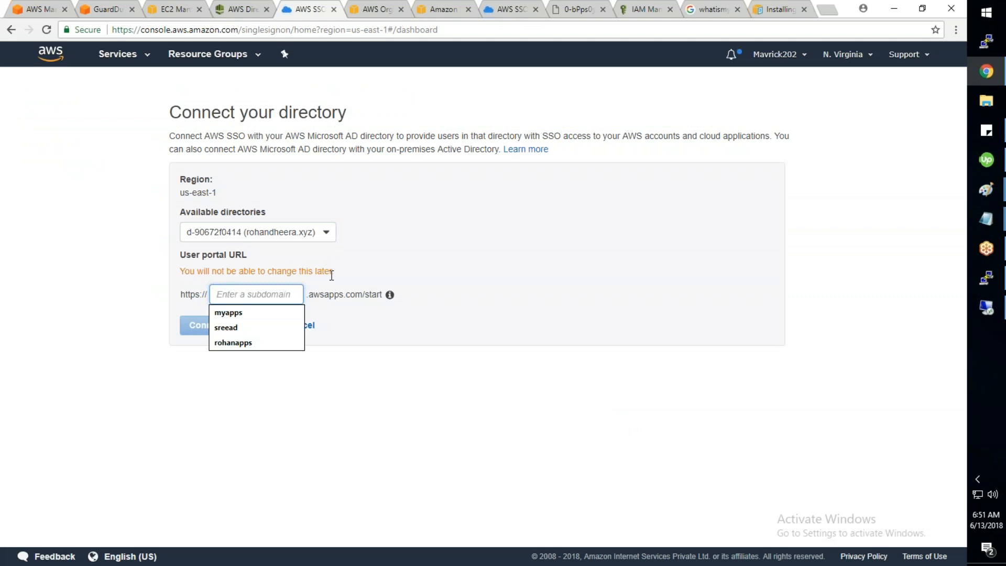
{"action": "type", "text": "sh"}
{"action": "key", "text": "BackSpace"}
{"action": "key", "text": "BackSpace"}
{"action": "type", "text": "ro"}
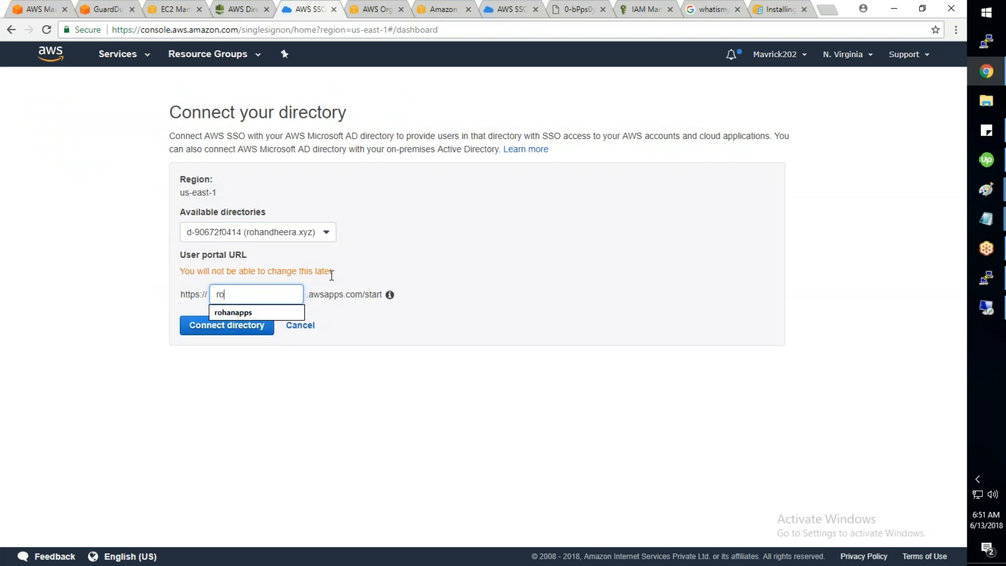
{"action": "type", "text": "handheera"}
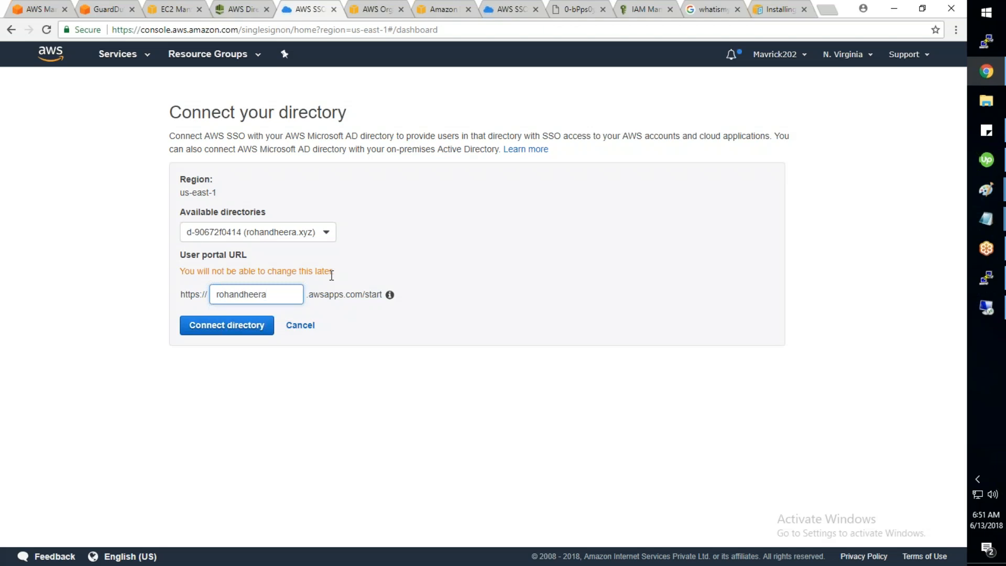
{"action": "left_click", "coordinate": [257, 442]}
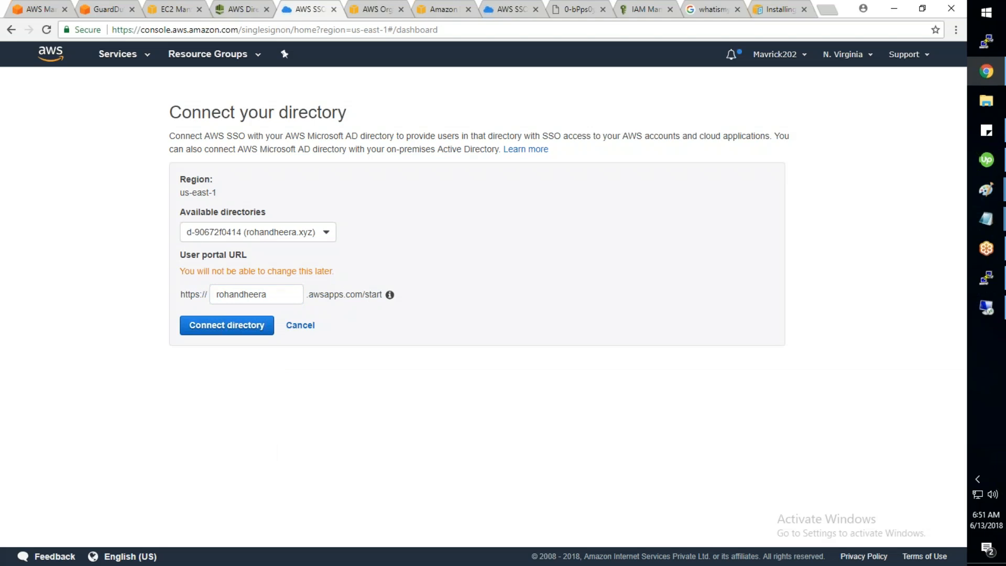
Step: Attempt the directory connection, then refresh the directory details, which still show Creating
{"action": "left_click", "coordinate": [252, 328]}
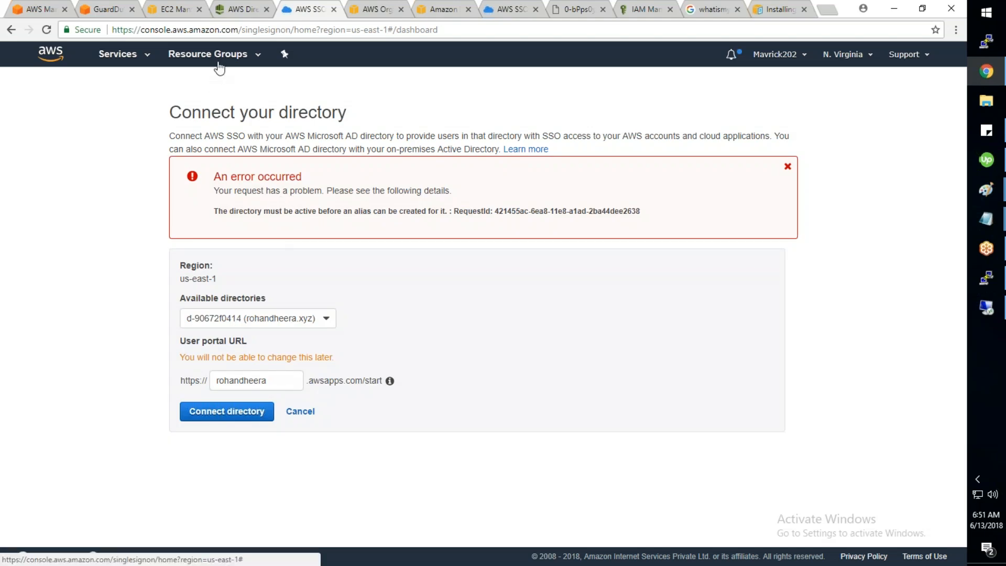
{"action": "left_click", "coordinate": [231, 9]}
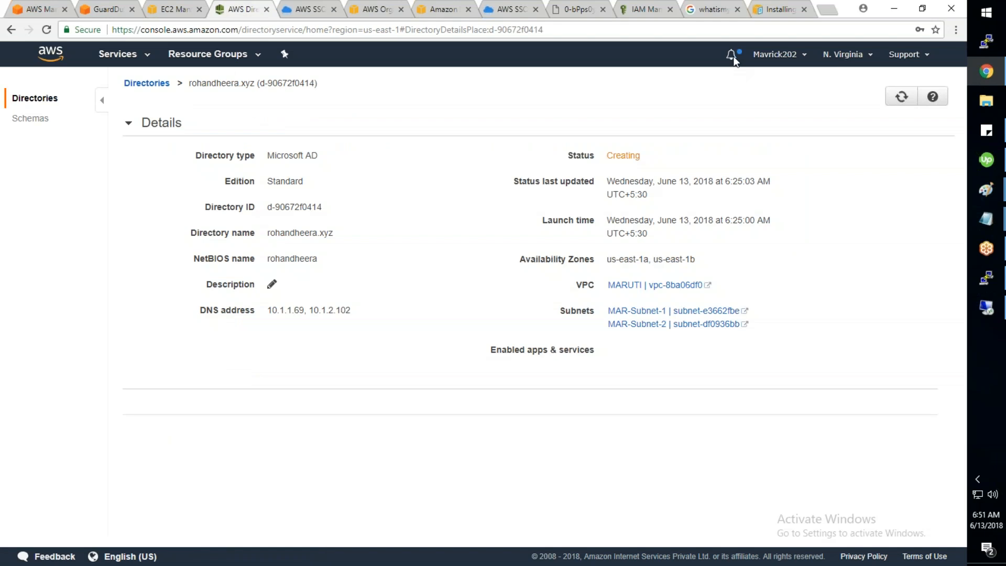
{"action": "left_click", "coordinate": [901, 97]}
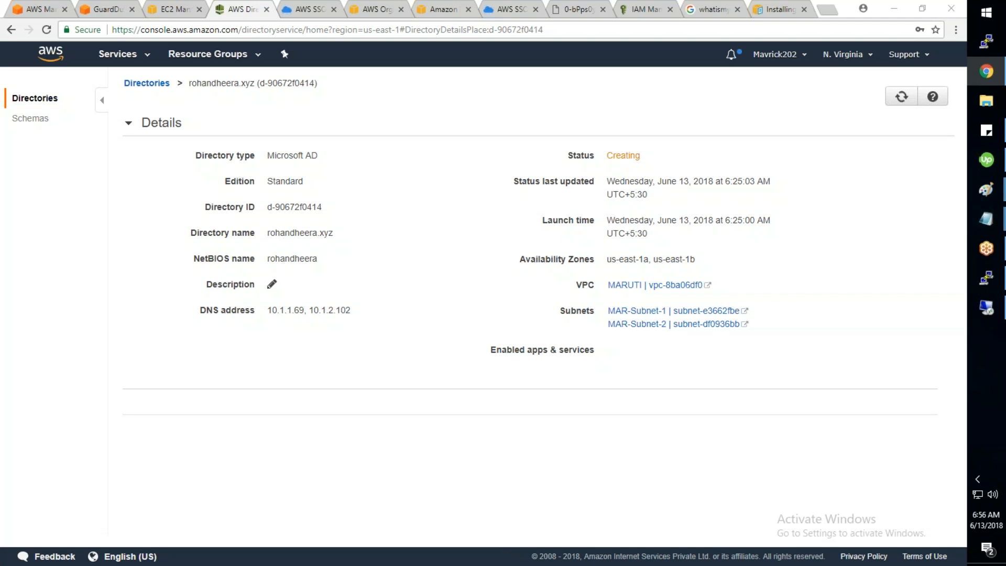
Step: Refresh the rohandheera.xyz directory details until its status changes from Creating to Failed
{"action": "left_click", "coordinate": [902, 98]}
{"action": "left_click", "coordinate": [146, 83]}
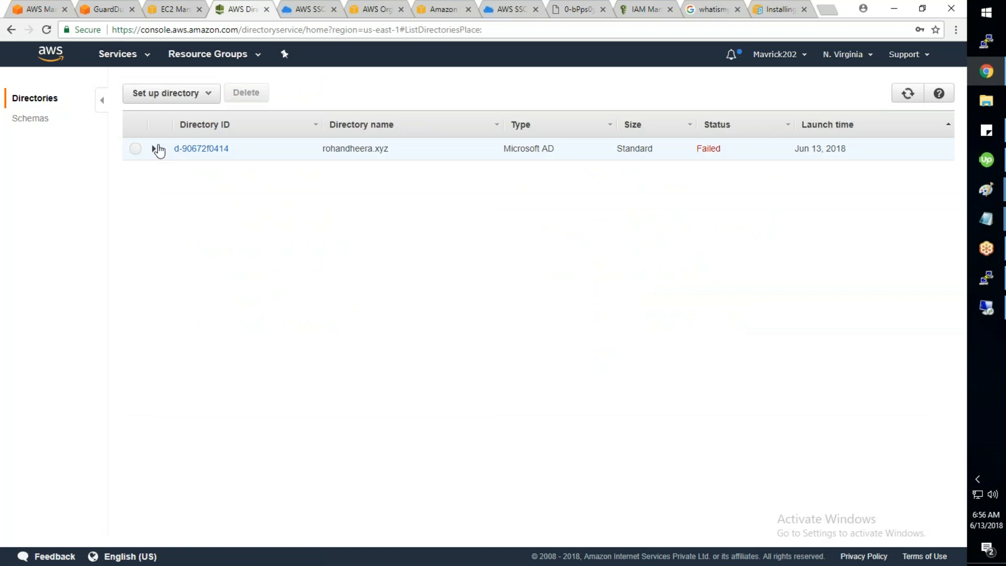
{"action": "left_click", "coordinate": [154, 150]}
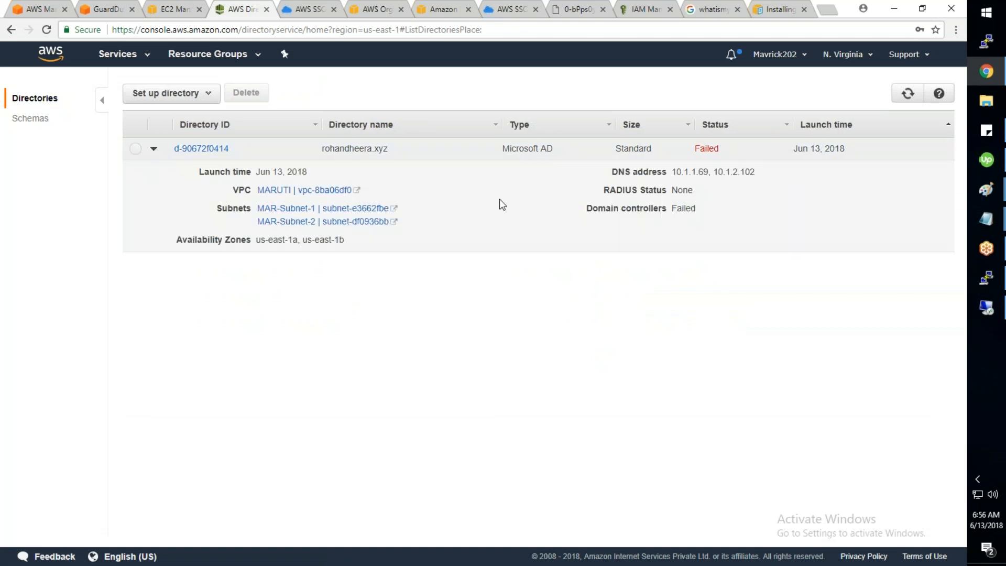
{"action": "left_click", "coordinate": [202, 148]}
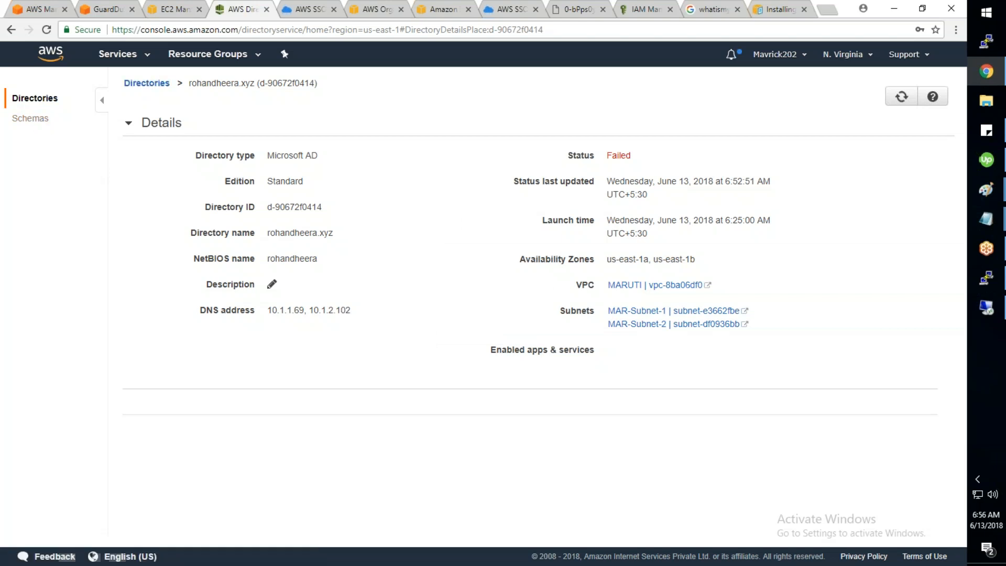
{"action": "left_click", "coordinate": [905, 100]}
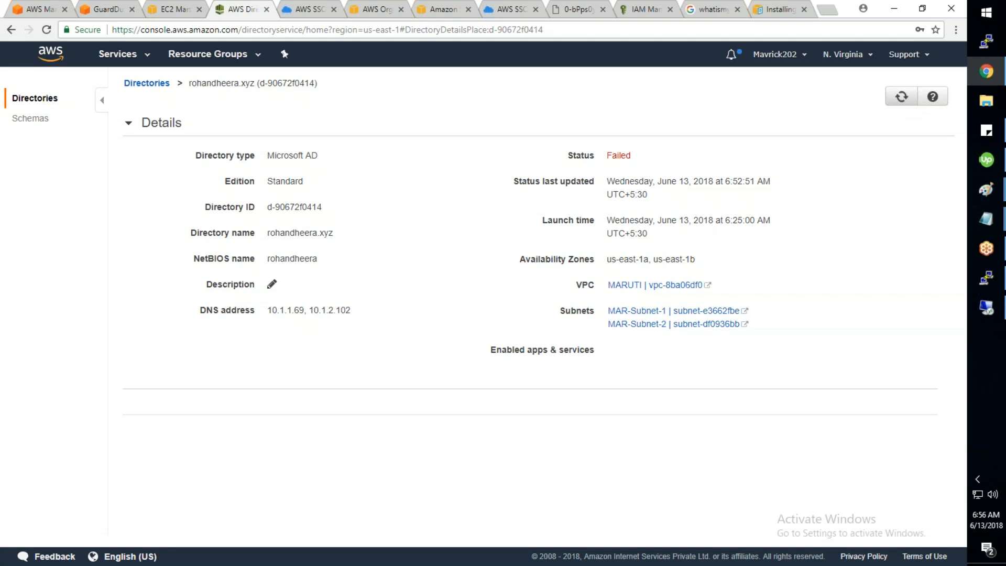
{"action": "left_click", "coordinate": [173, 11]}
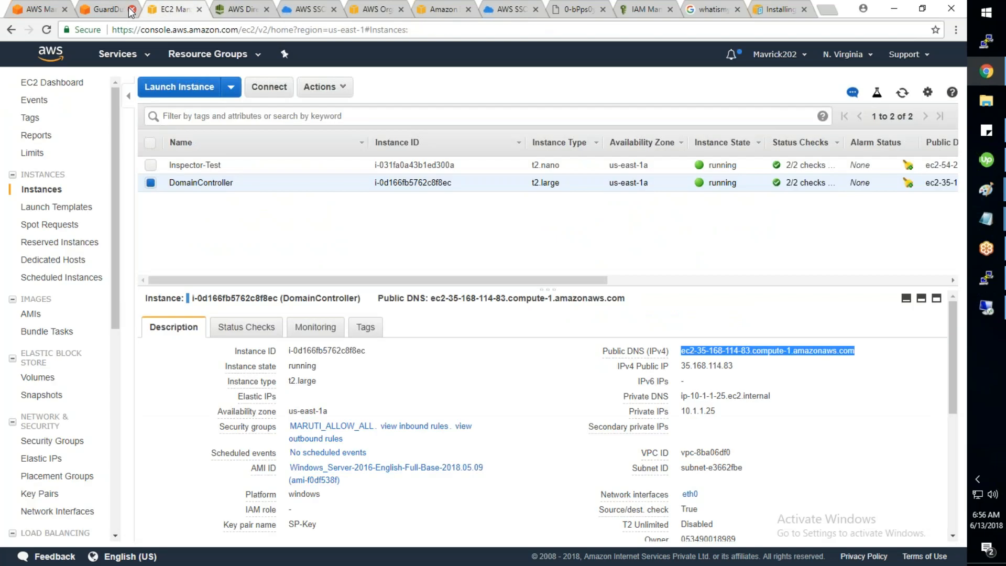
{"action": "left_click", "coordinate": [42, 12]}
{"action": "left_click", "coordinate": [293, 11]}
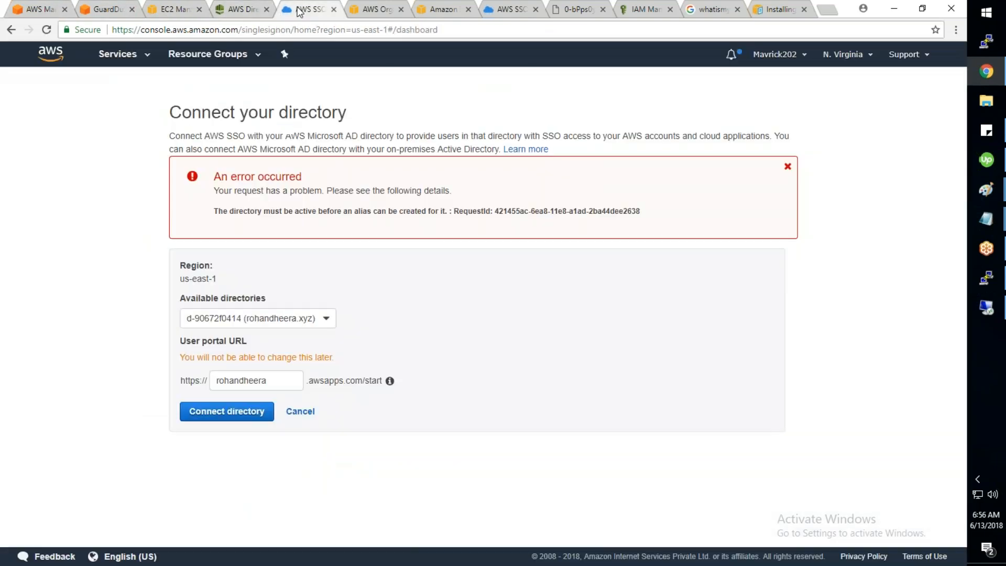
{"action": "left_click", "coordinate": [291, 411]}
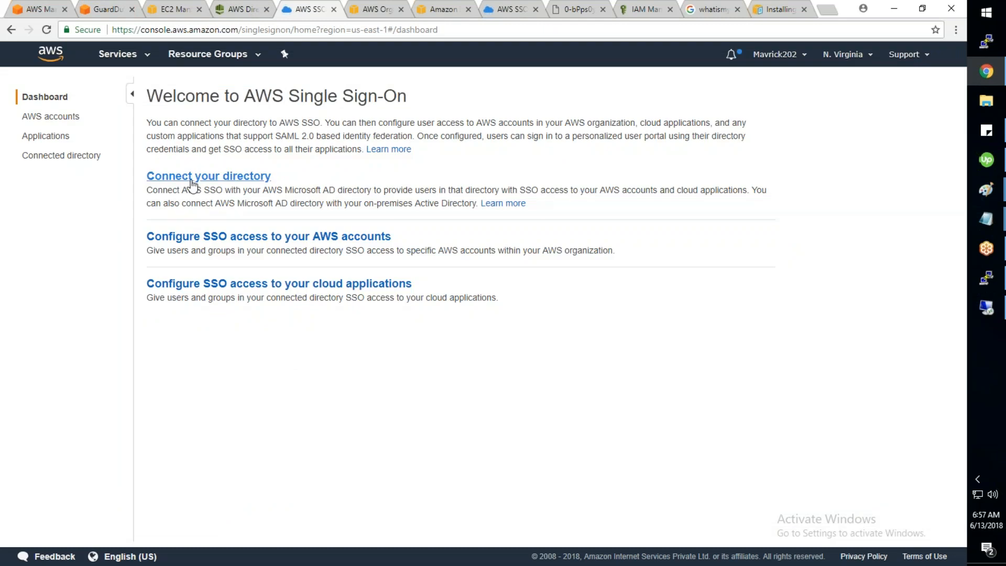
{"action": "left_click", "coordinate": [50, 116]}
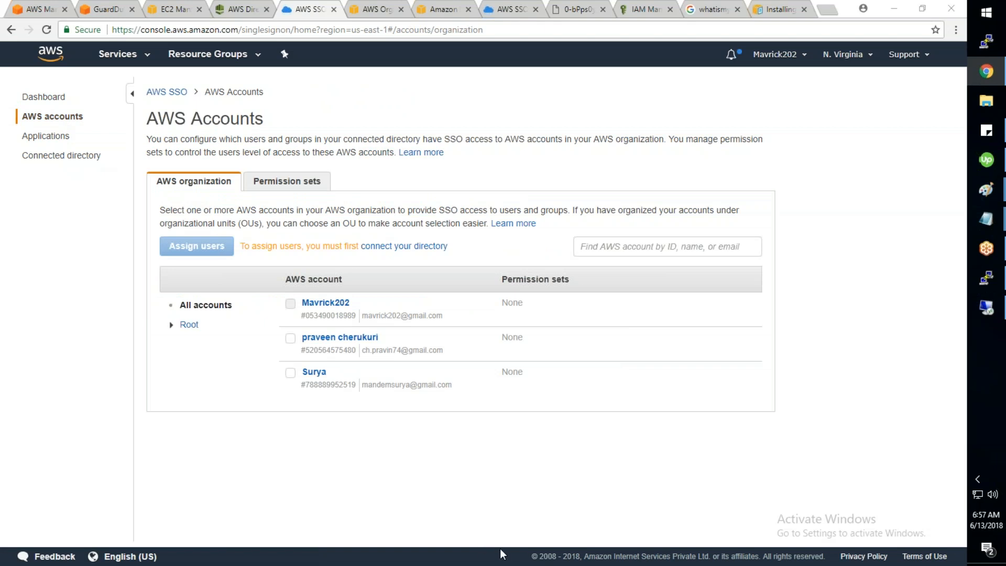
{"action": "key", "text": "ctrl+shift+Tab"}
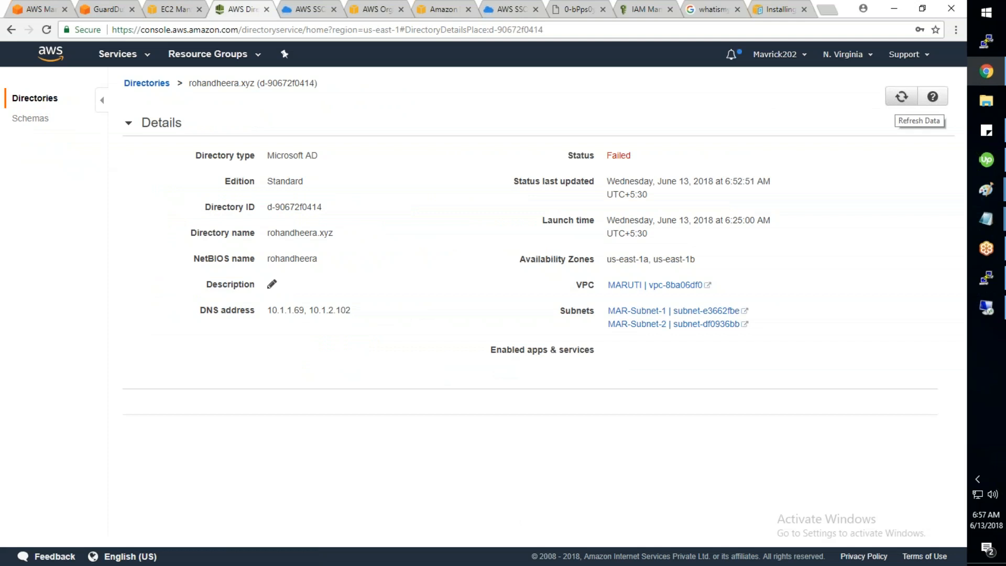
{"action": "left_click", "coordinate": [901, 97]}
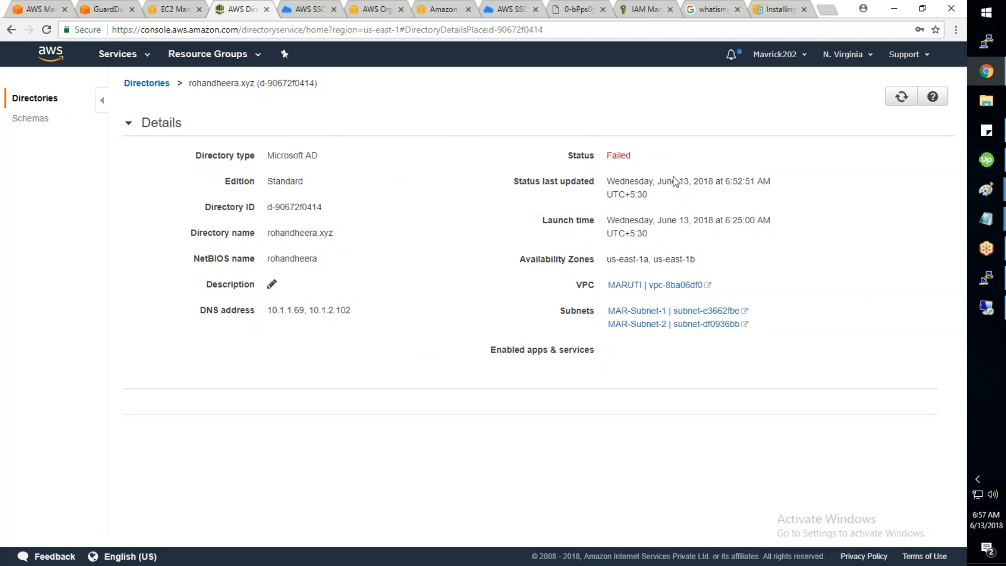
{"action": "left_click_drag", "start_coordinate": [632, 157], "coordinate": [608, 157]}
Step: Delete the failed Microsoft AD directory, confirming with its pasted name
{"action": "left_click", "coordinate": [140, 83]}
{"action": "left_click", "coordinate": [135, 150]}
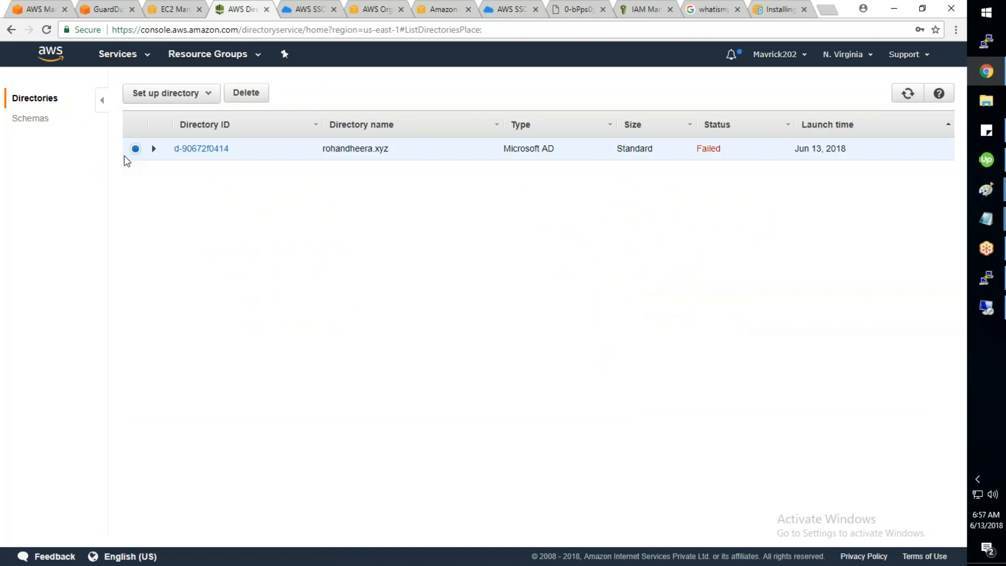
{"action": "left_click", "coordinate": [245, 94]}
{"action": "double_click", "coordinate": [492, 152]}
{"action": "key", "text": "ctrl+c"}
{"action": "left_click", "coordinate": [469, 204]}
{"action": "key", "text": "ctrl+v"}
{"action": "left_click", "coordinate": [631, 259]}
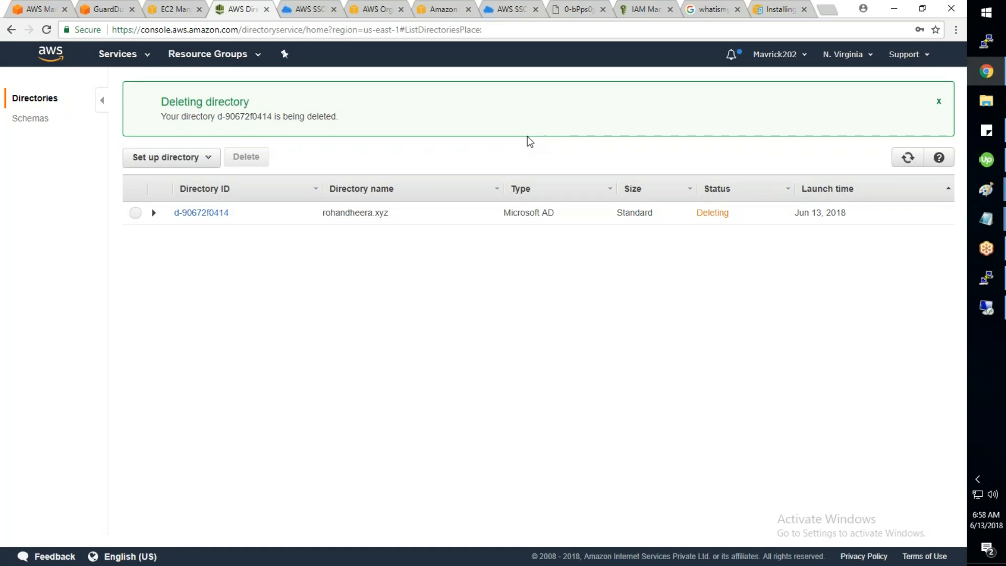
Step: Terminate the DomainController and Inspector-Test EC2 instances, then show the SSO AWS Accounts page
{"action": "left_click", "coordinate": [157, 9]}
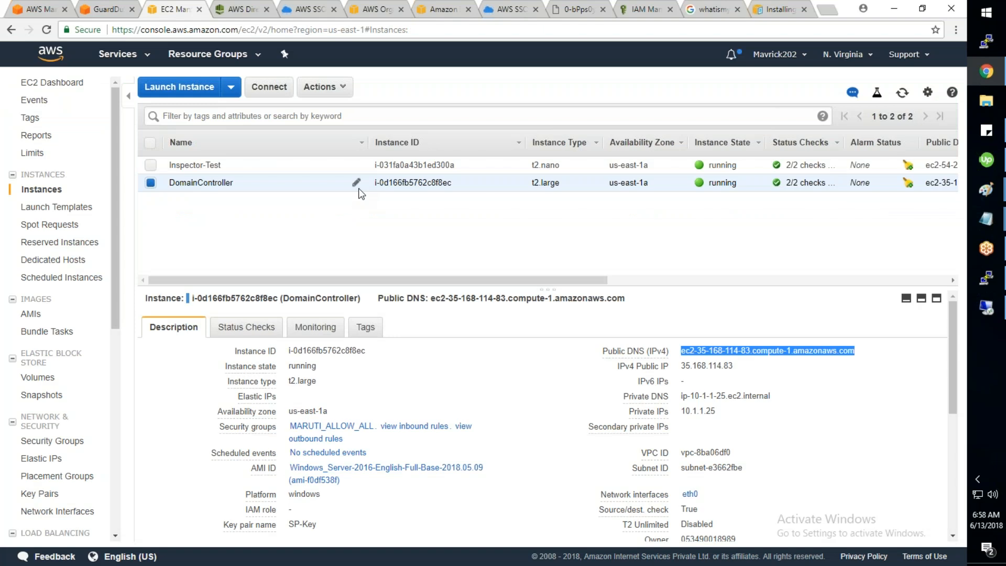
{"action": "right_click", "coordinate": [423, 177]}
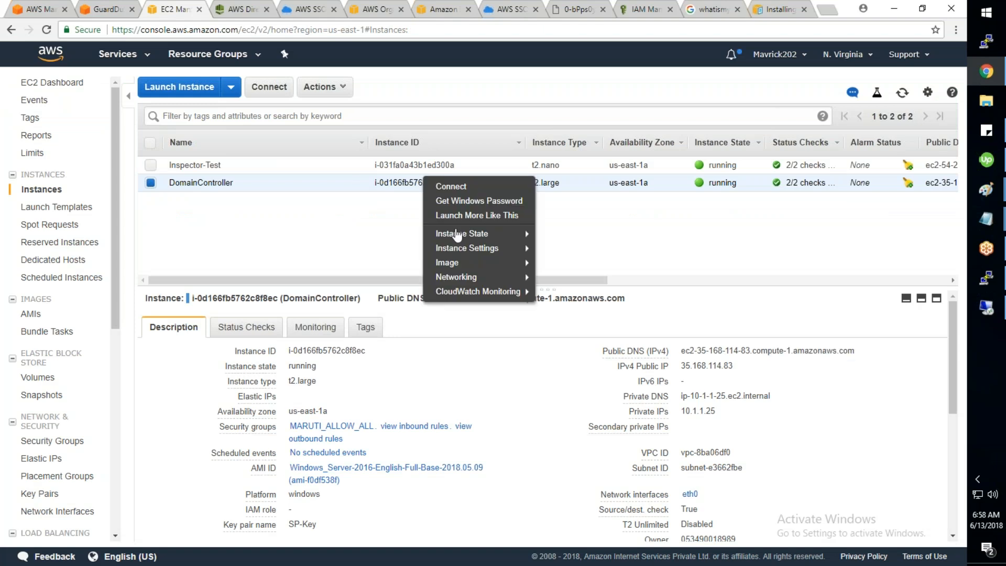
{"action": "mouse_move", "coordinate": [457, 234]}
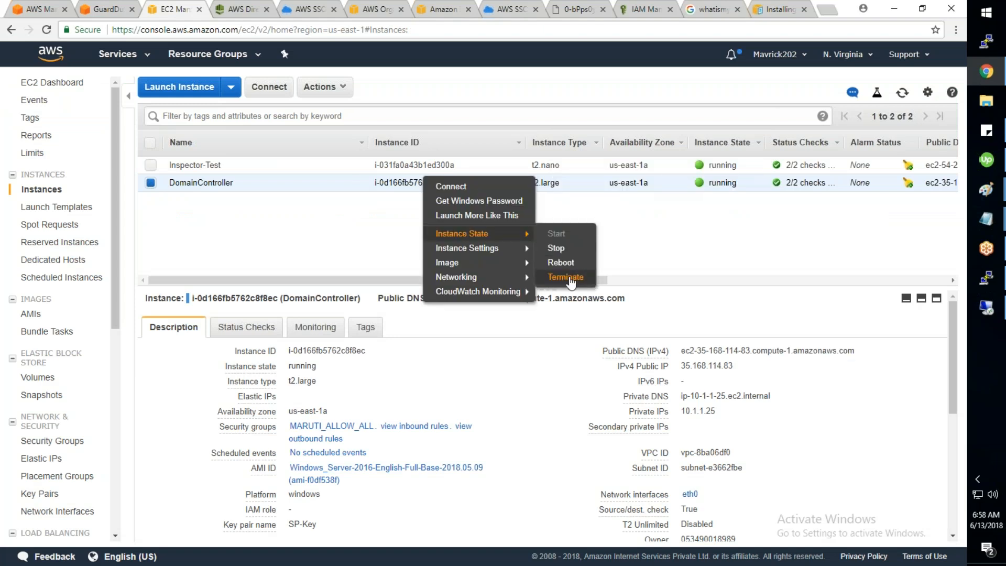
{"action": "left_click_drag", "start_coordinate": [387, 241], "coordinate": [150, 170]}
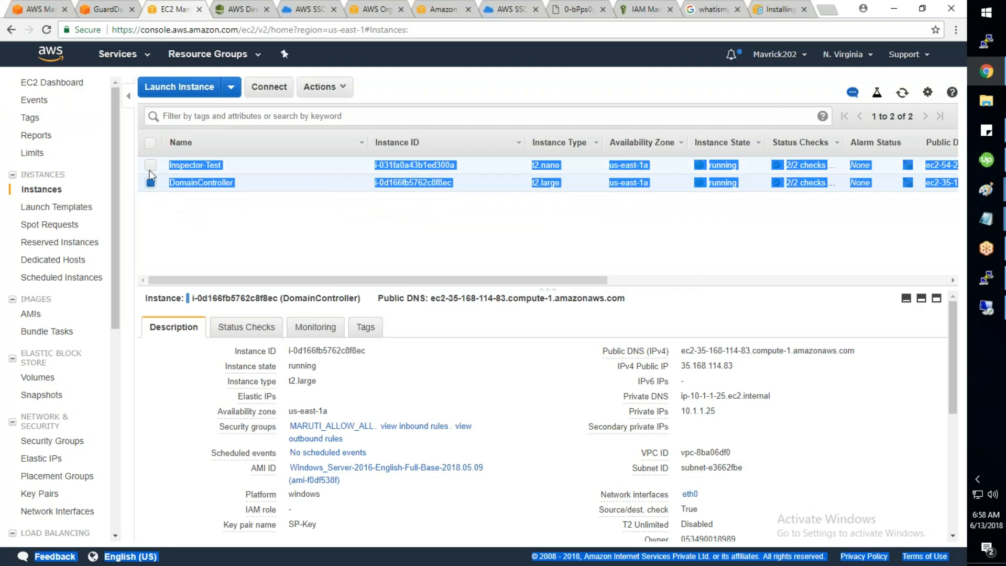
{"action": "left_click", "coordinate": [150, 167]}
{"action": "right_click", "coordinate": [250, 177]}
{"action": "mouse_move", "coordinate": [293, 233]}
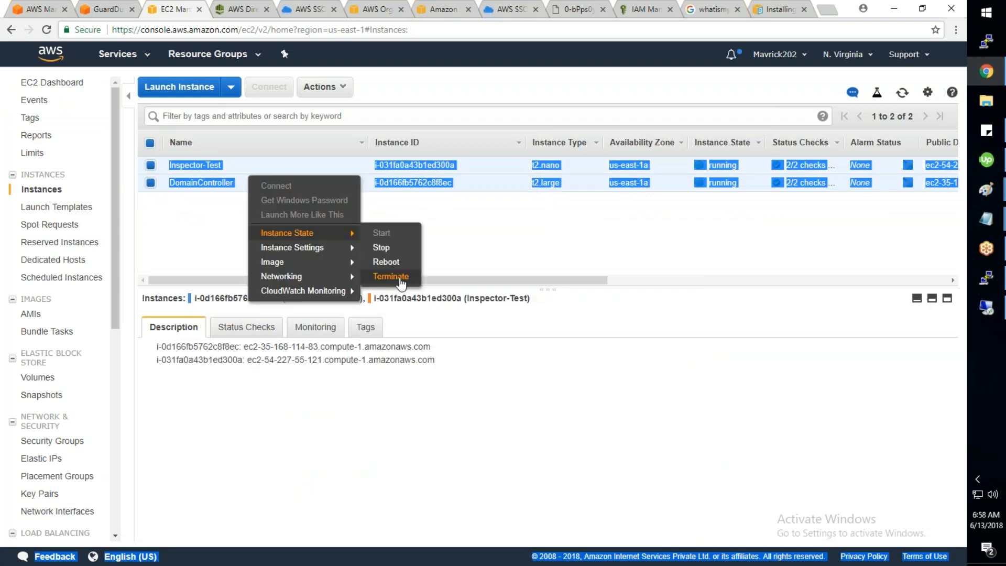
{"action": "left_click", "coordinate": [401, 282]}
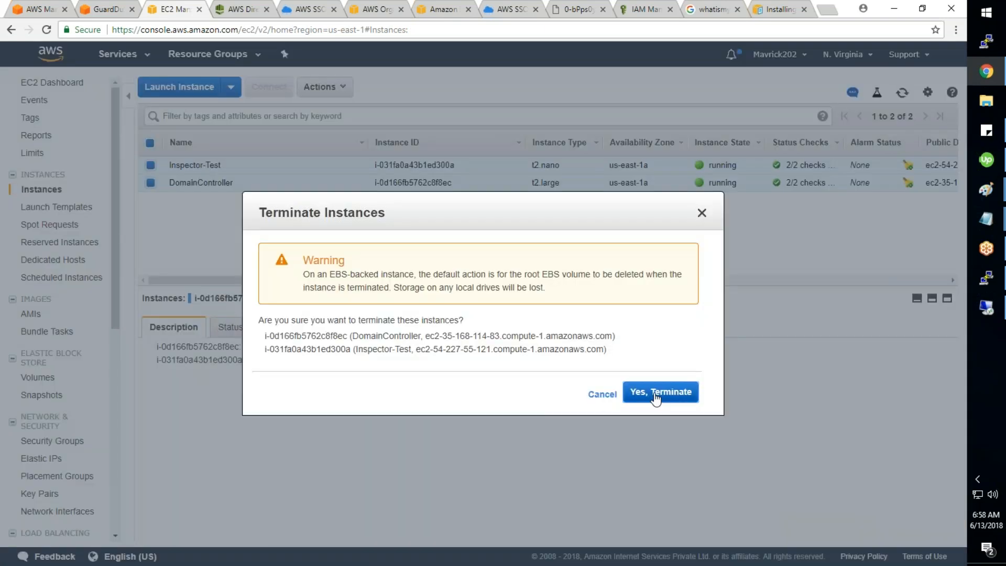
{"action": "left_click", "coordinate": [115, 13]}
{"action": "left_click", "coordinate": [34, 9]}
{"action": "left_click", "coordinate": [304, 10]}
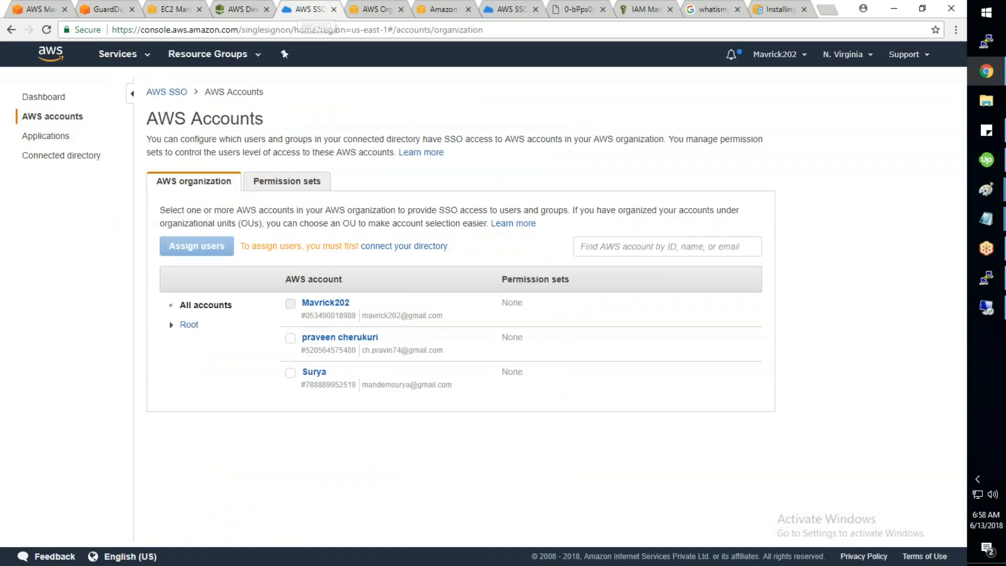
Step: Select the two invited member accounts on the SSO AWS Accounts page
{"action": "left_click", "coordinate": [47, 97]}
{"action": "left_click", "coordinate": [51, 116]}
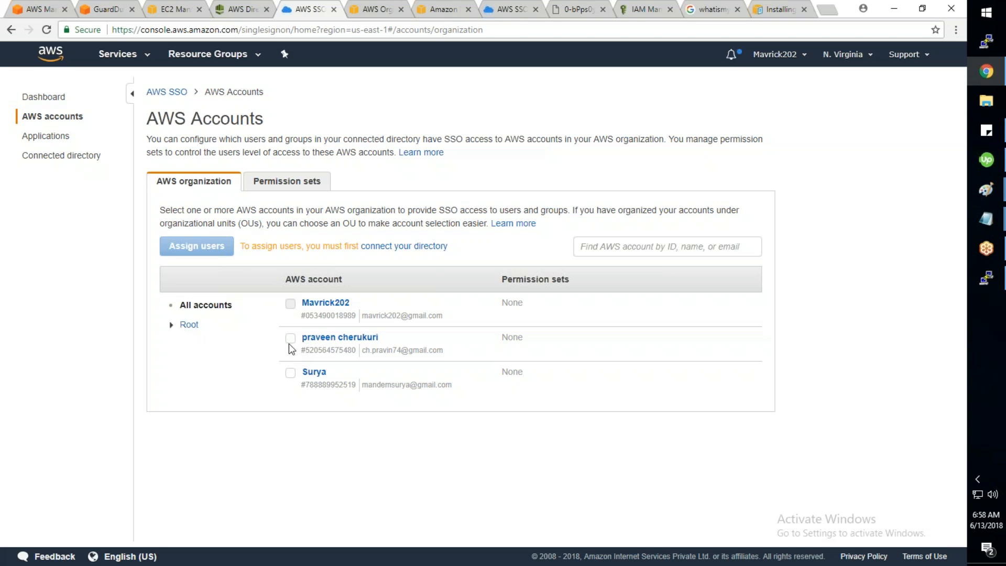
{"action": "left_click", "coordinate": [290, 338]}
{"action": "left_click", "coordinate": [290, 372]}
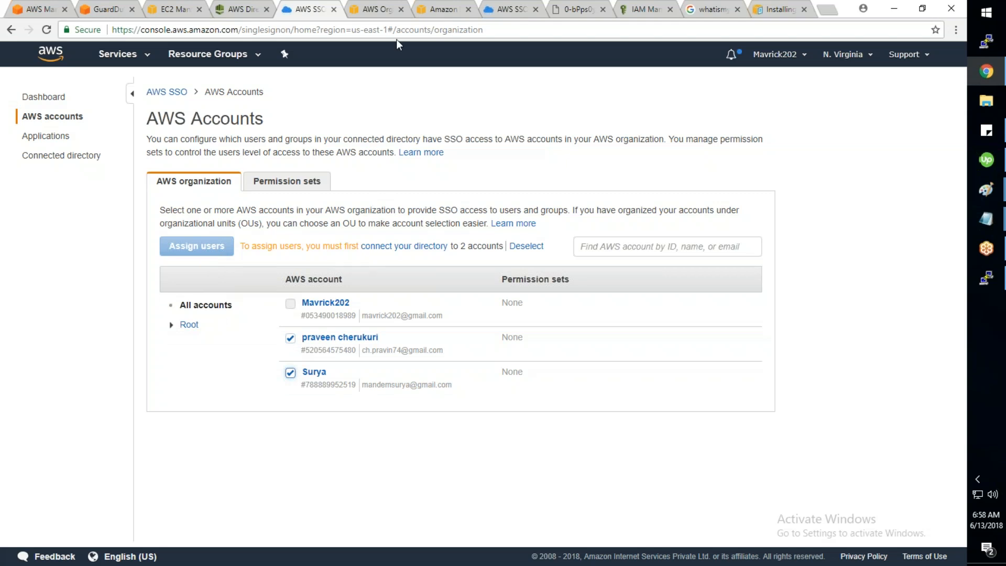
Step: Remove both invited member accounts in AWS Organizations, leaving the management account and DemoAccount
{"action": "left_click", "coordinate": [373, 16]}
{"action": "left_click", "coordinate": [38, 227]}
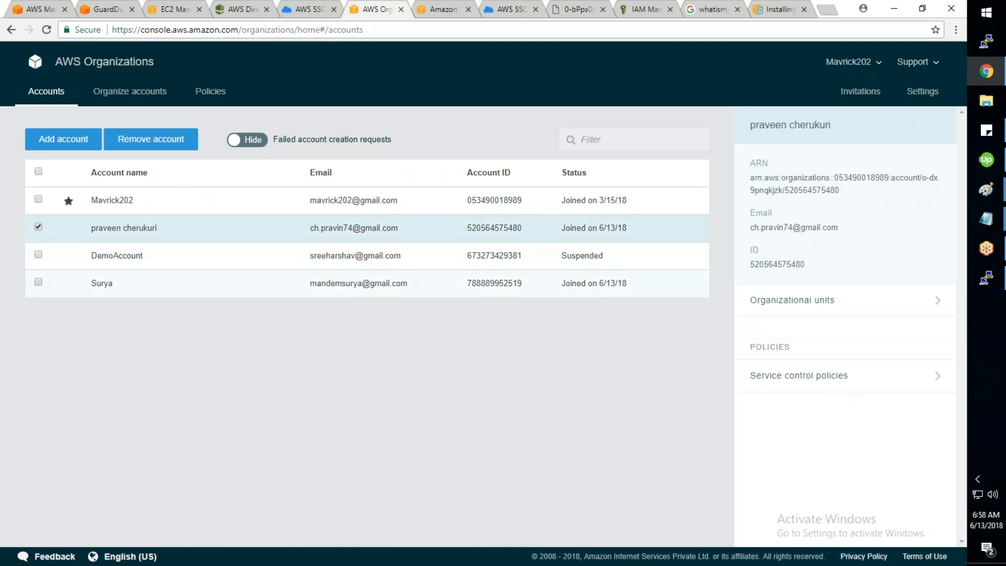
{"action": "left_click", "coordinate": [233, 283]}
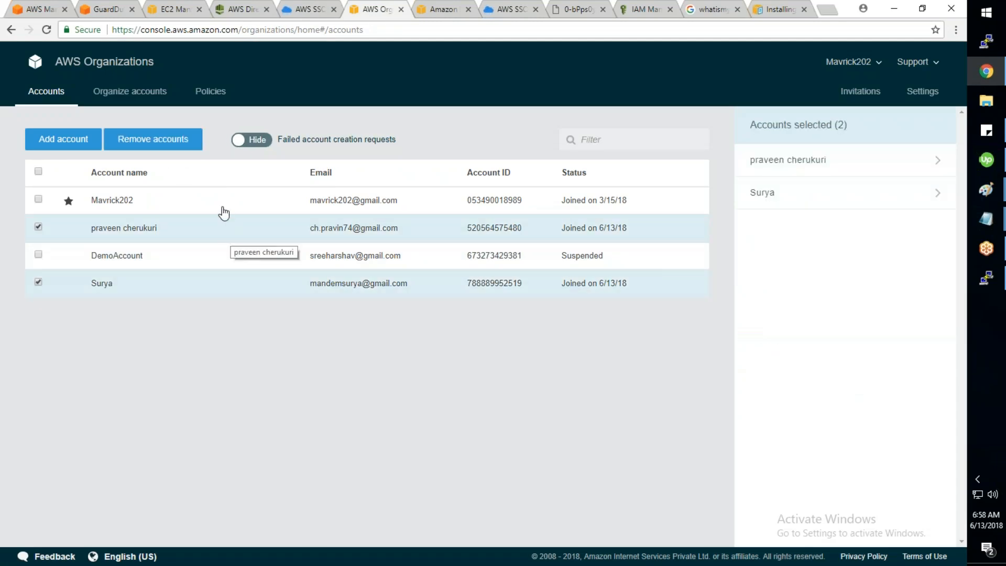
{"action": "left_click", "coordinate": [153, 140]}
{"action": "left_click", "coordinate": [483, 330]}
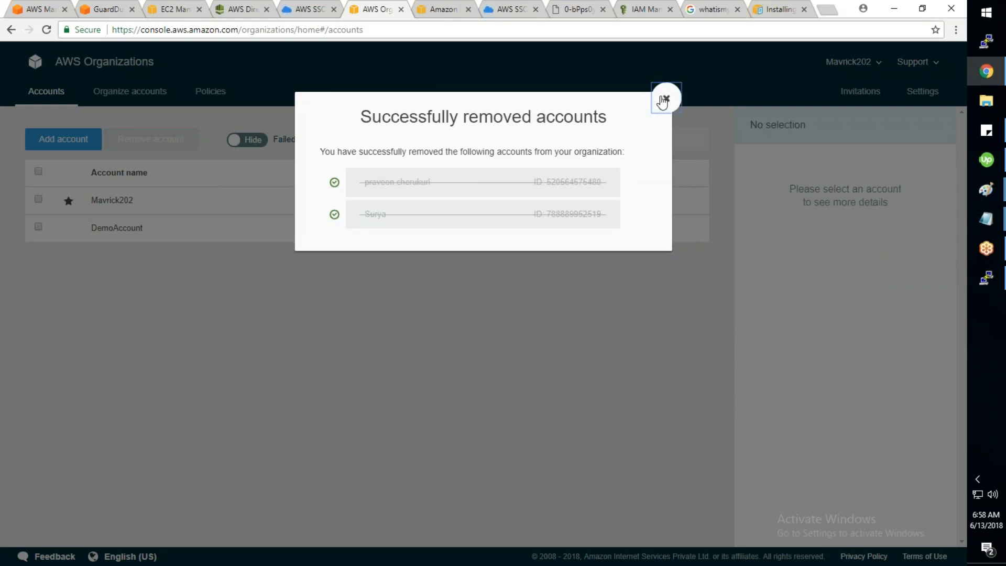
{"action": "left_click", "coordinate": [663, 99]}
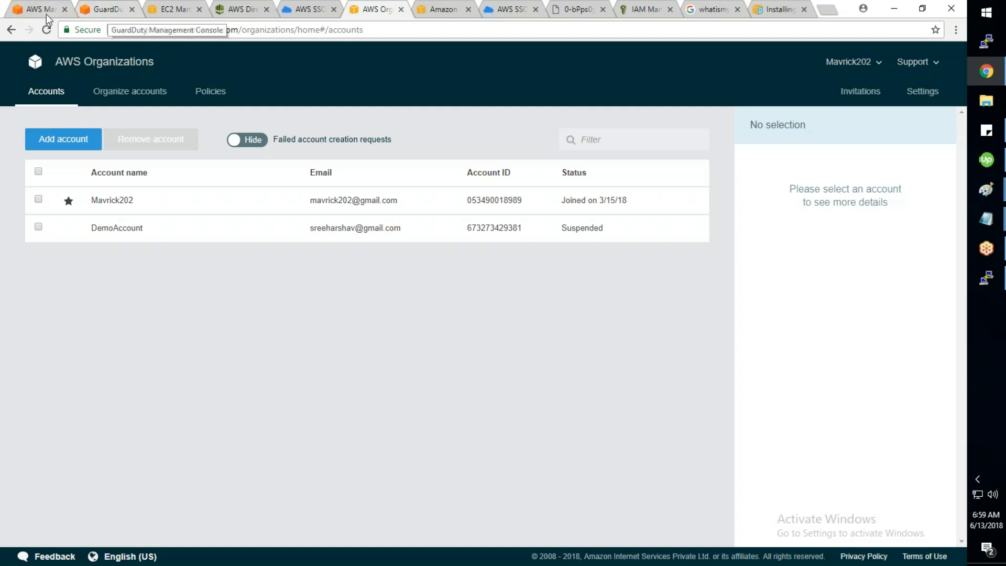
Step: Check the directory's deletion progress and compare the Organizations and SSO account lists
{"action": "left_click", "coordinate": [244, 17]}
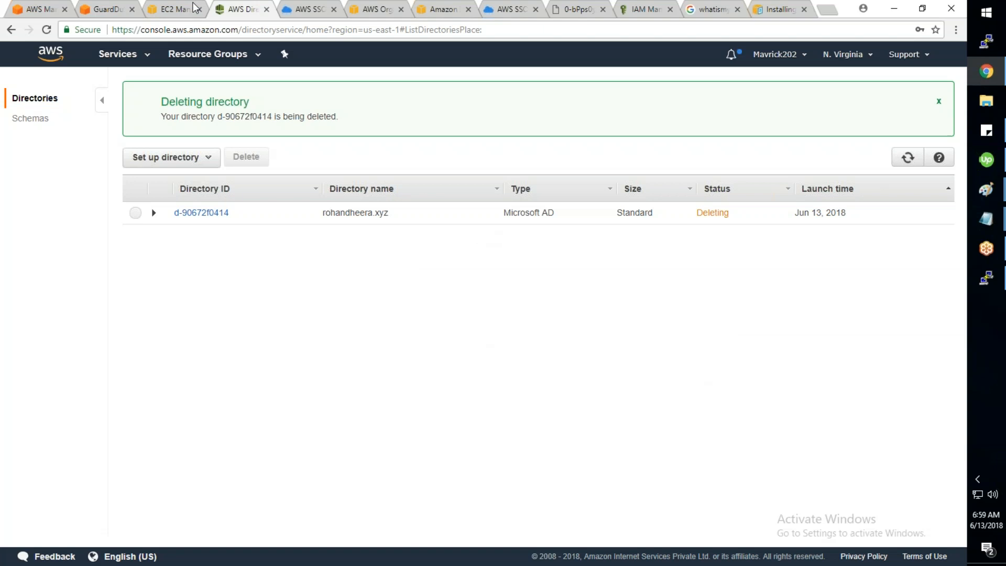
{"action": "left_click", "coordinate": [304, 13]}
{"action": "left_click", "coordinate": [368, 12]}
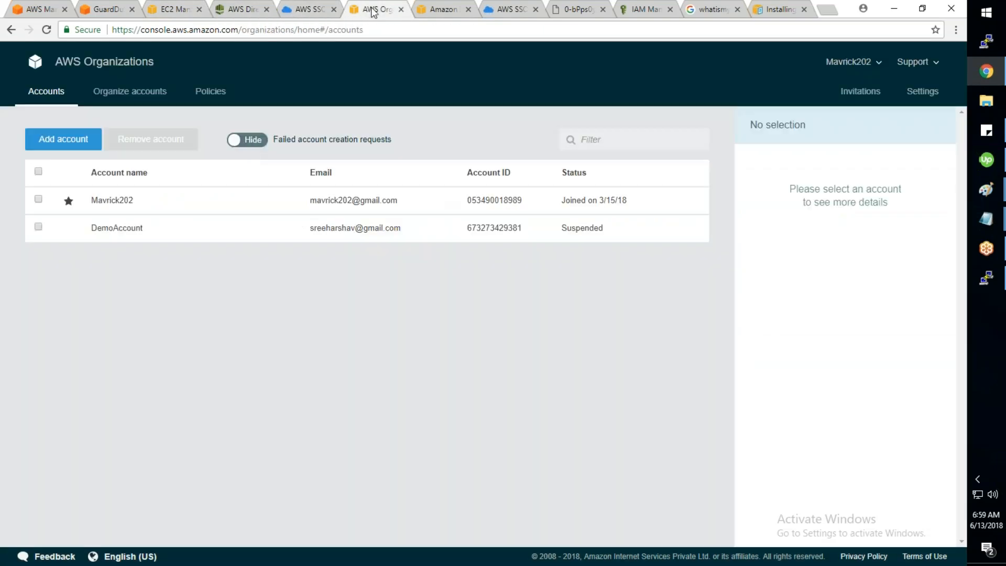
{"action": "left_click", "coordinate": [309, 9]}
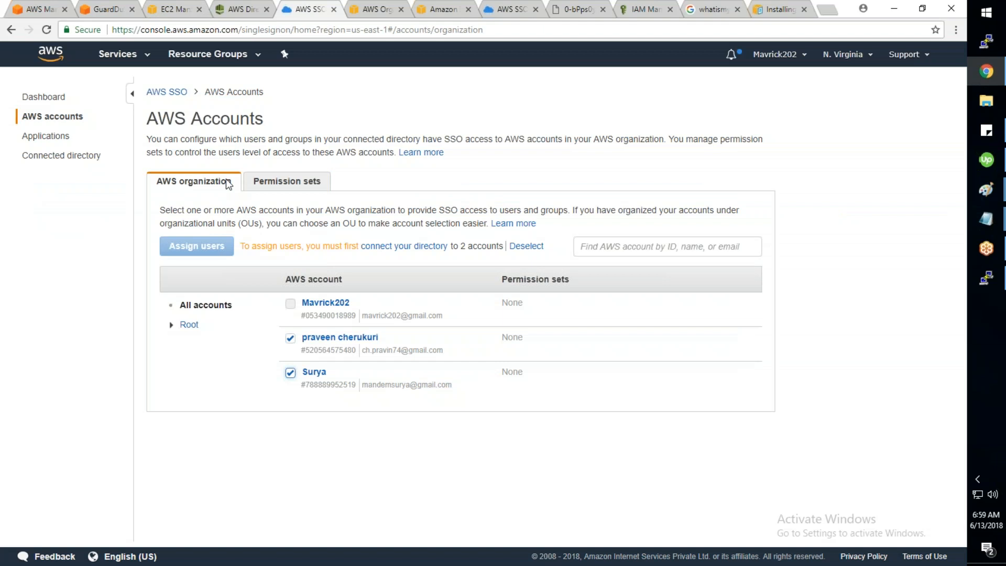
Step: Browse the SSO dashboard, applications and AWS accounts pages, then bring up the Services menu
{"action": "left_click", "coordinate": [53, 98]}
{"action": "left_click", "coordinate": [62, 117]}
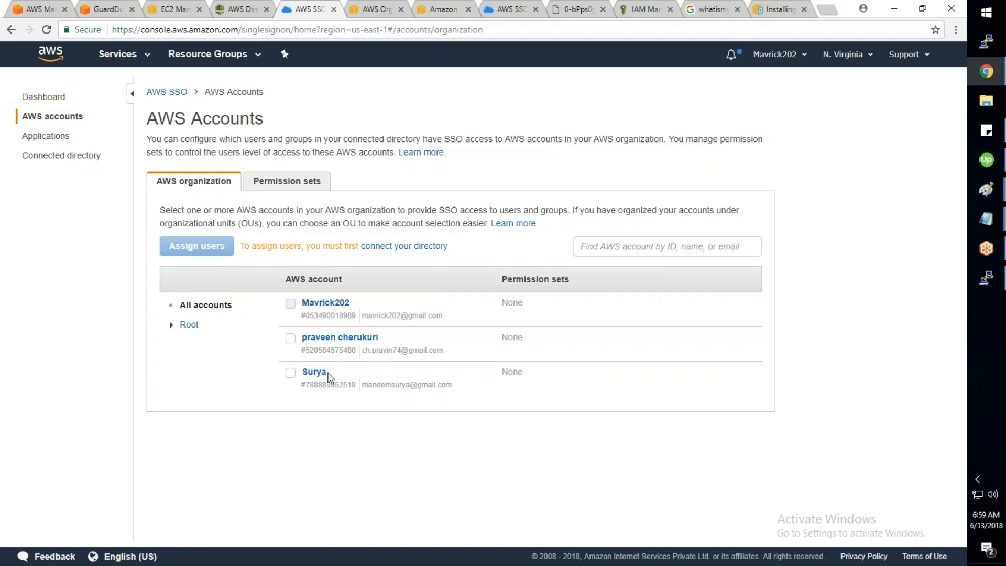
{"action": "left_click", "coordinate": [169, 92]}
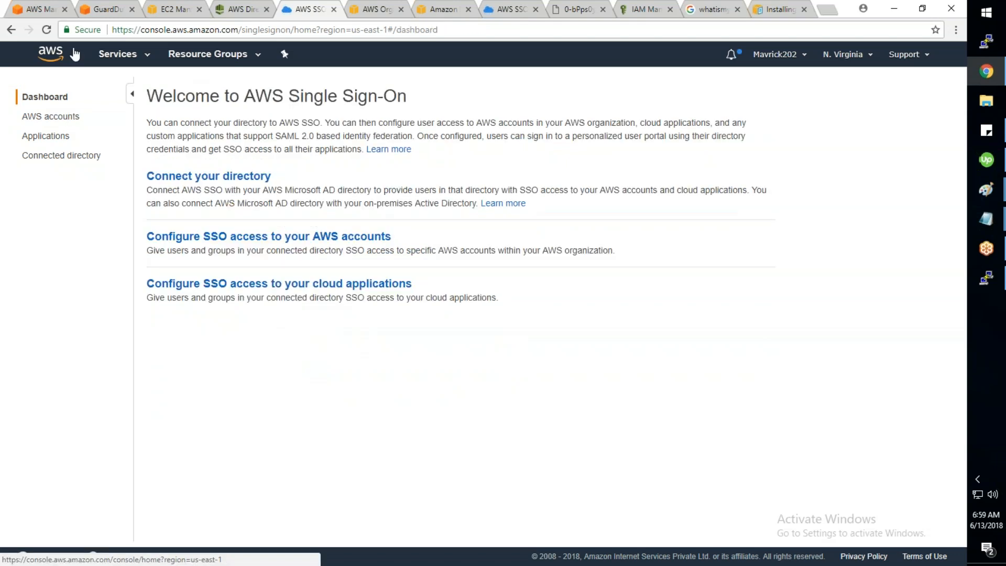
{"action": "left_click", "coordinate": [57, 138]}
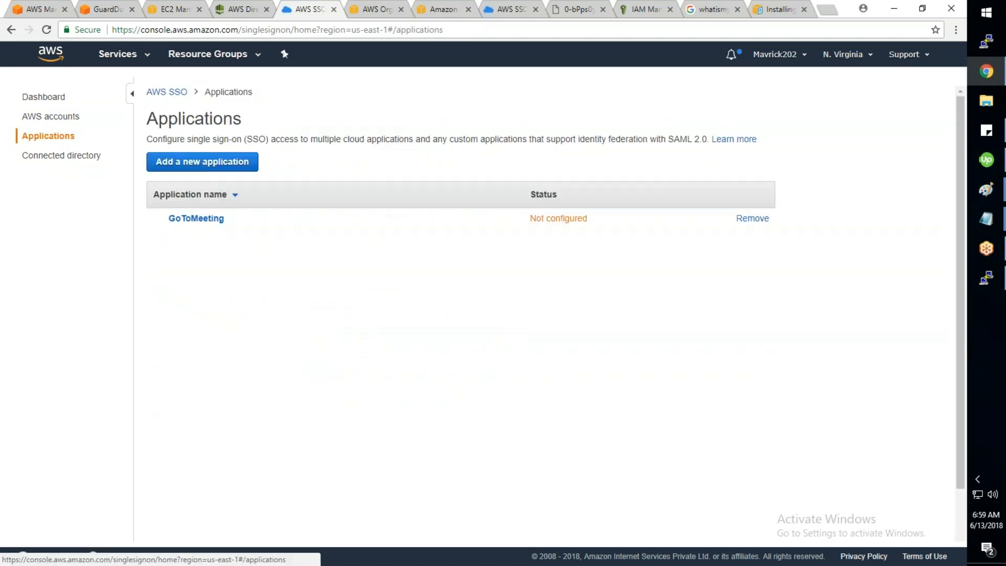
{"action": "left_click", "coordinate": [63, 117]}
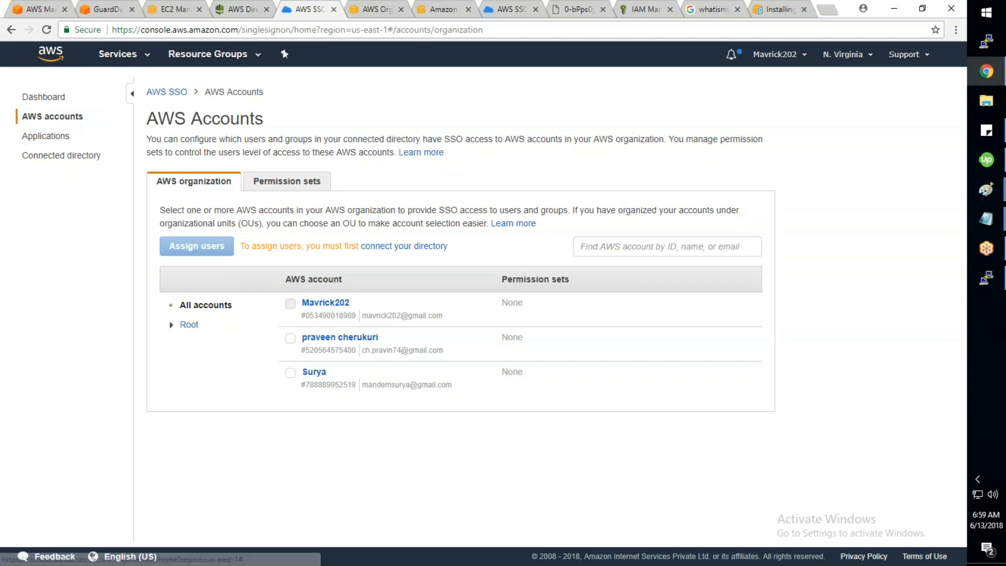
{"action": "left_click", "coordinate": [117, 54]}
Step: Highlight CloudHSM and Directory Service among the security services, then show the SSO dashboard
{"action": "scroll", "coordinate": [624, 325], "scroll_direction": "down", "scroll_amount": 2}
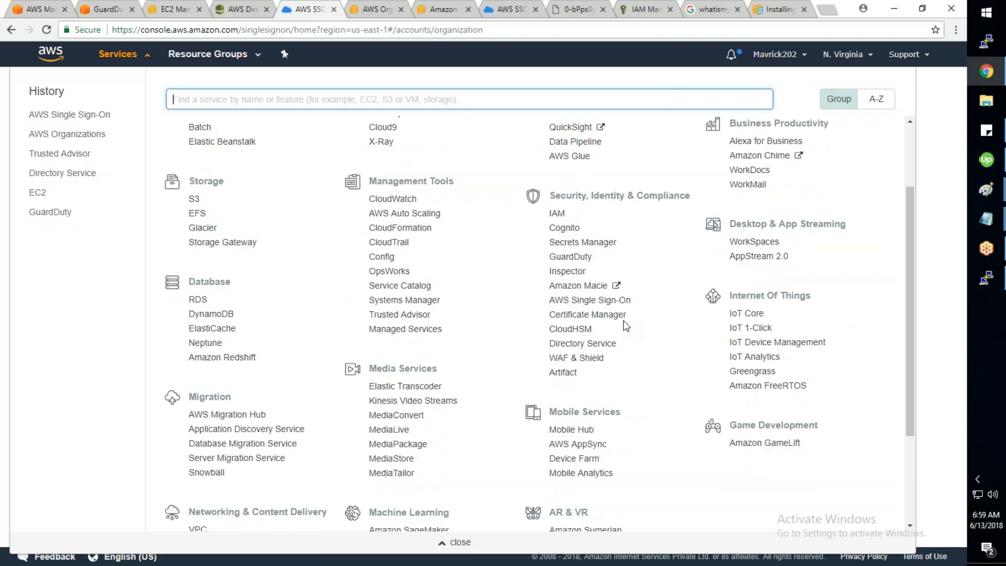
{"action": "scroll", "coordinate": [625, 325], "scroll_direction": "down", "scroll_amount": 1}
{"action": "left_click_drag", "start_coordinate": [609, 333], "coordinate": [549, 333]}
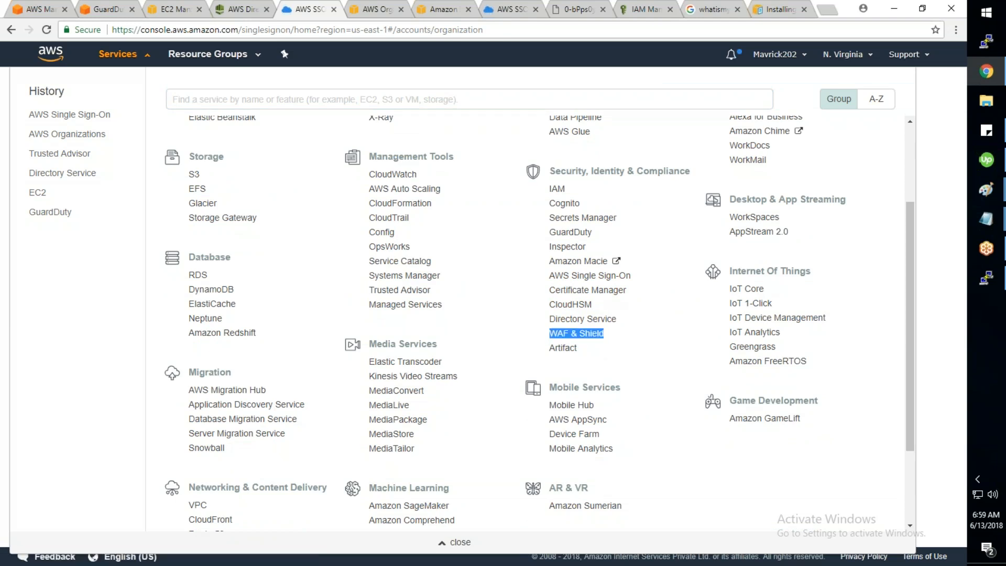
{"action": "left_click_drag", "start_coordinate": [593, 357], "coordinate": [554, 300]}
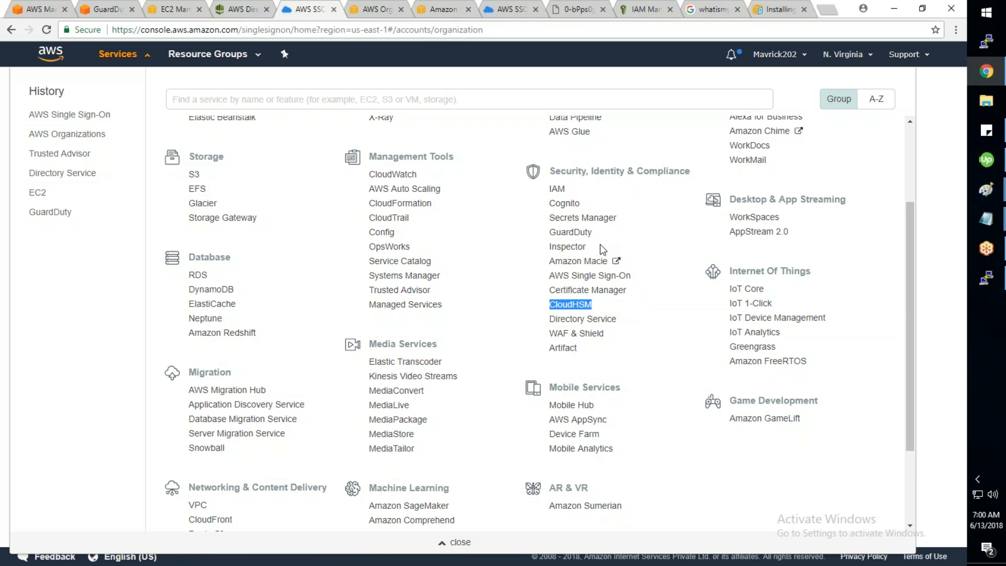
{"action": "left_click_drag", "start_coordinate": [625, 319], "coordinate": [549, 320]}
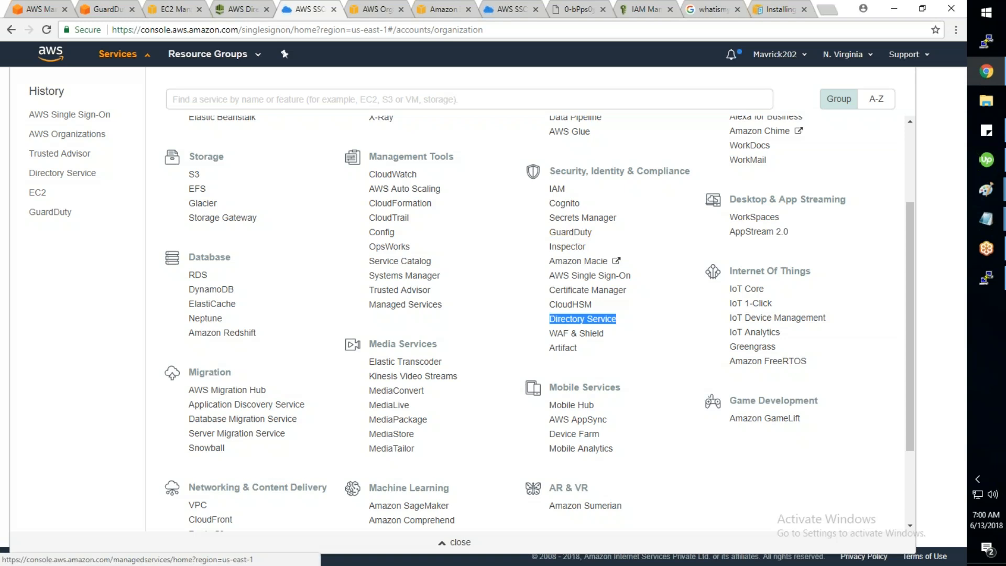
{"action": "scroll", "coordinate": [457, 341], "scroll_direction": "down", "scroll_amount": 1}
{"action": "scroll", "coordinate": [219, 446], "scroll_direction": "down", "scroll_amount": 2}
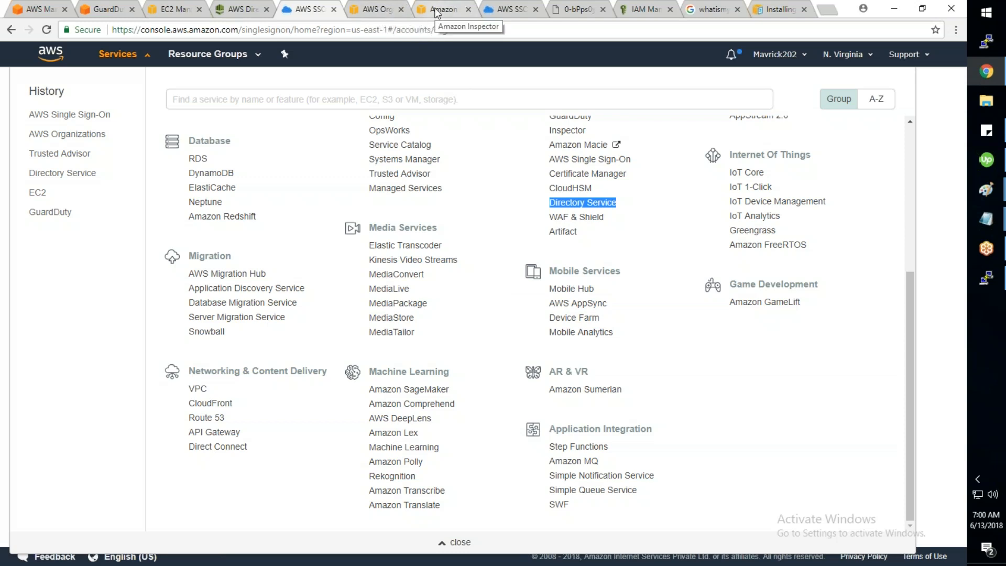
{"action": "left_click", "coordinate": [501, 9]}
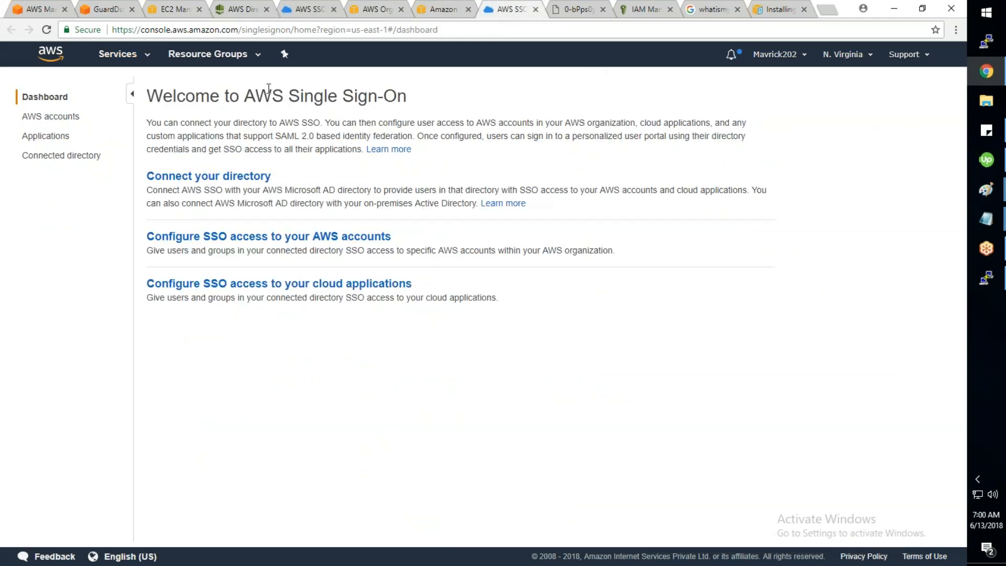
Step: Confirm the directory is Deleting and both DomainController and Inspector-Test show terminated in EC2
{"action": "left_click", "coordinate": [245, 9]}
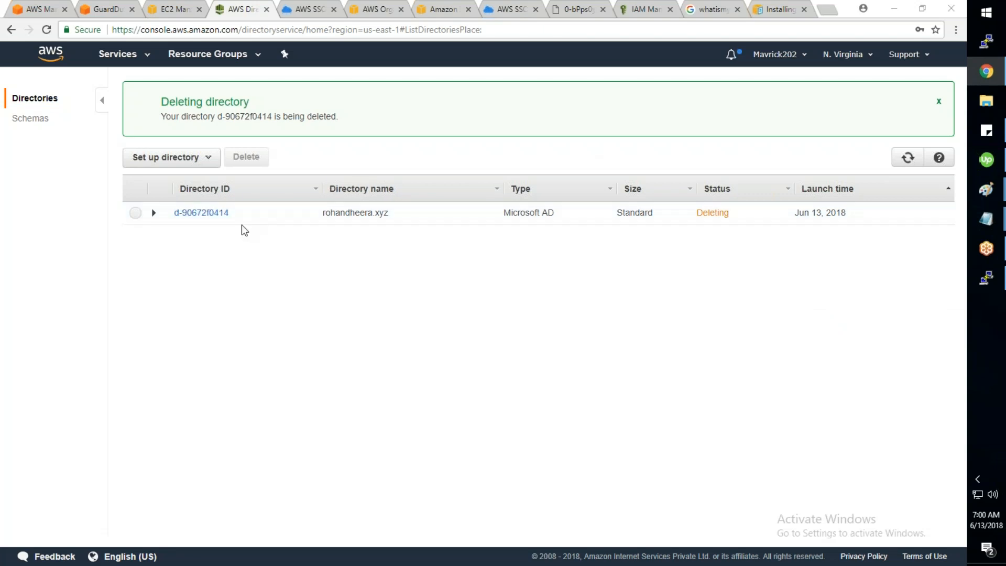
{"action": "left_click", "coordinate": [177, 16]}
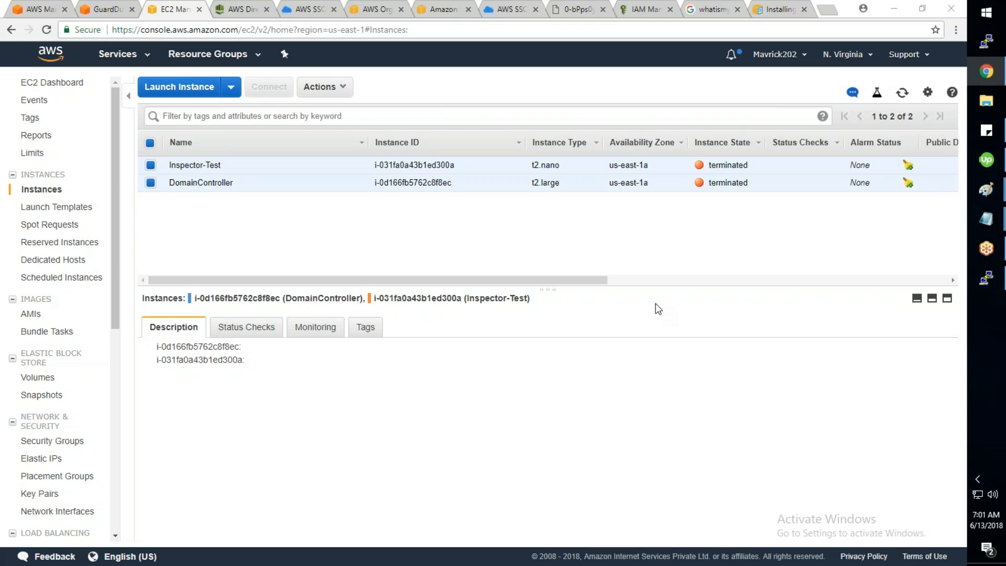
{"action": "left_click_drag", "start_coordinate": [593, 282], "coordinate": [723, 177]}
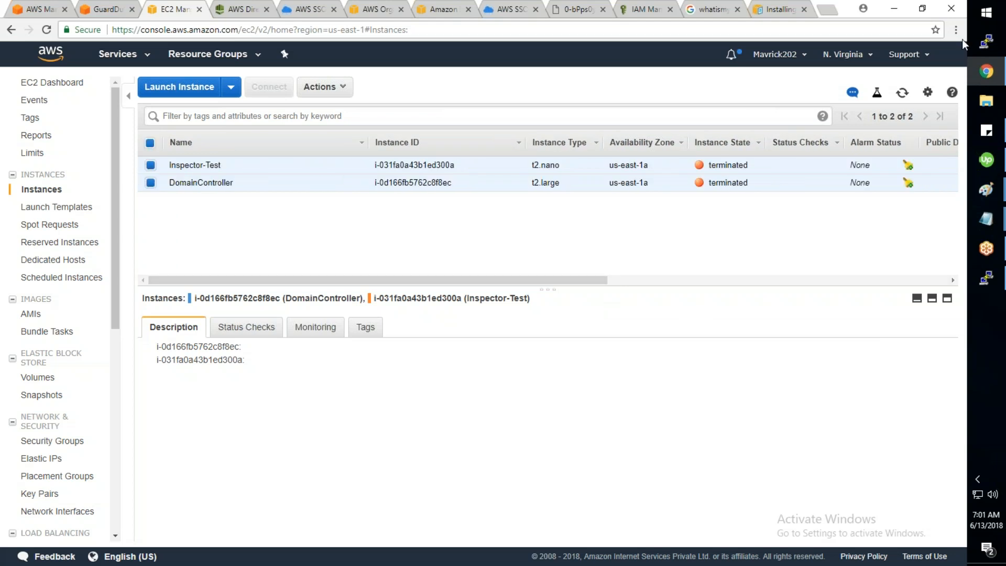